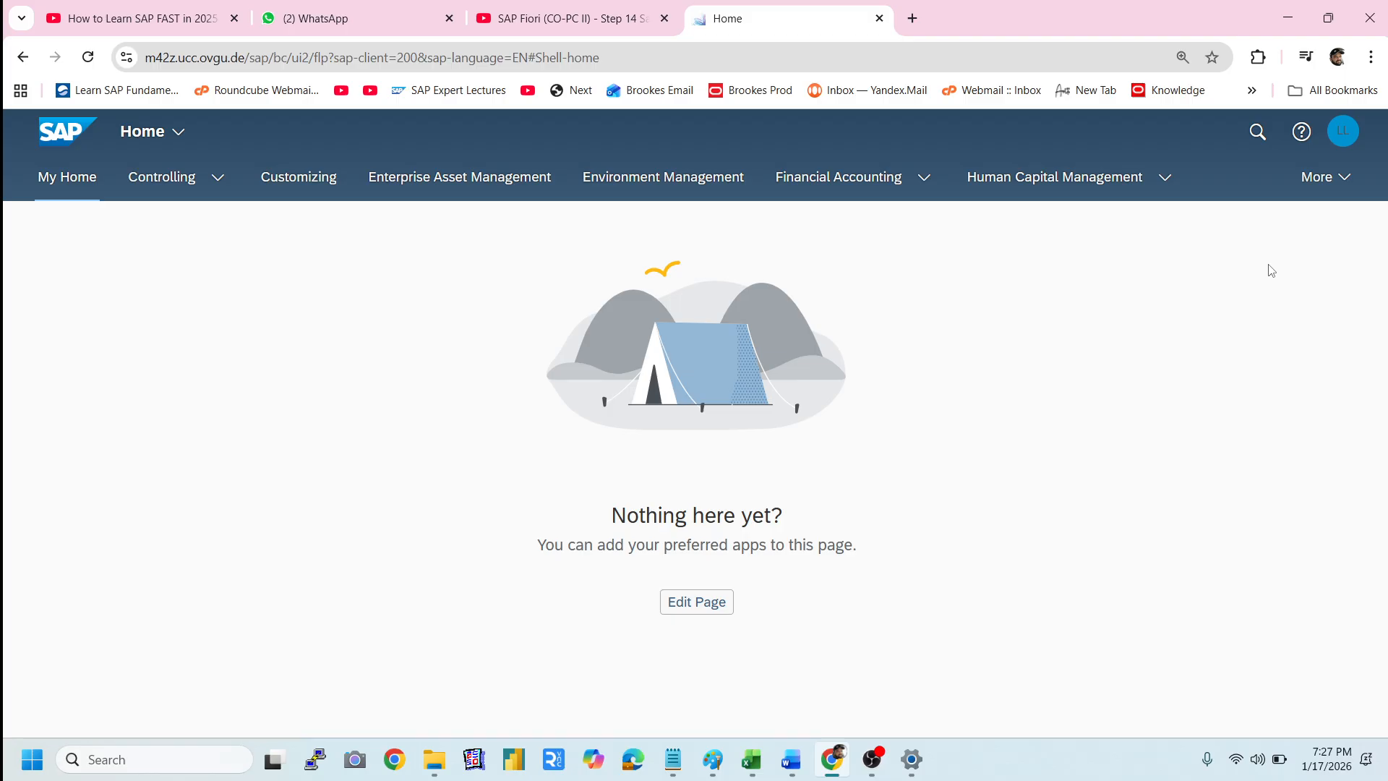
- Open Manage Business Partner Master Data from Materials Management and start creating an organization
left_click(1348, 181)
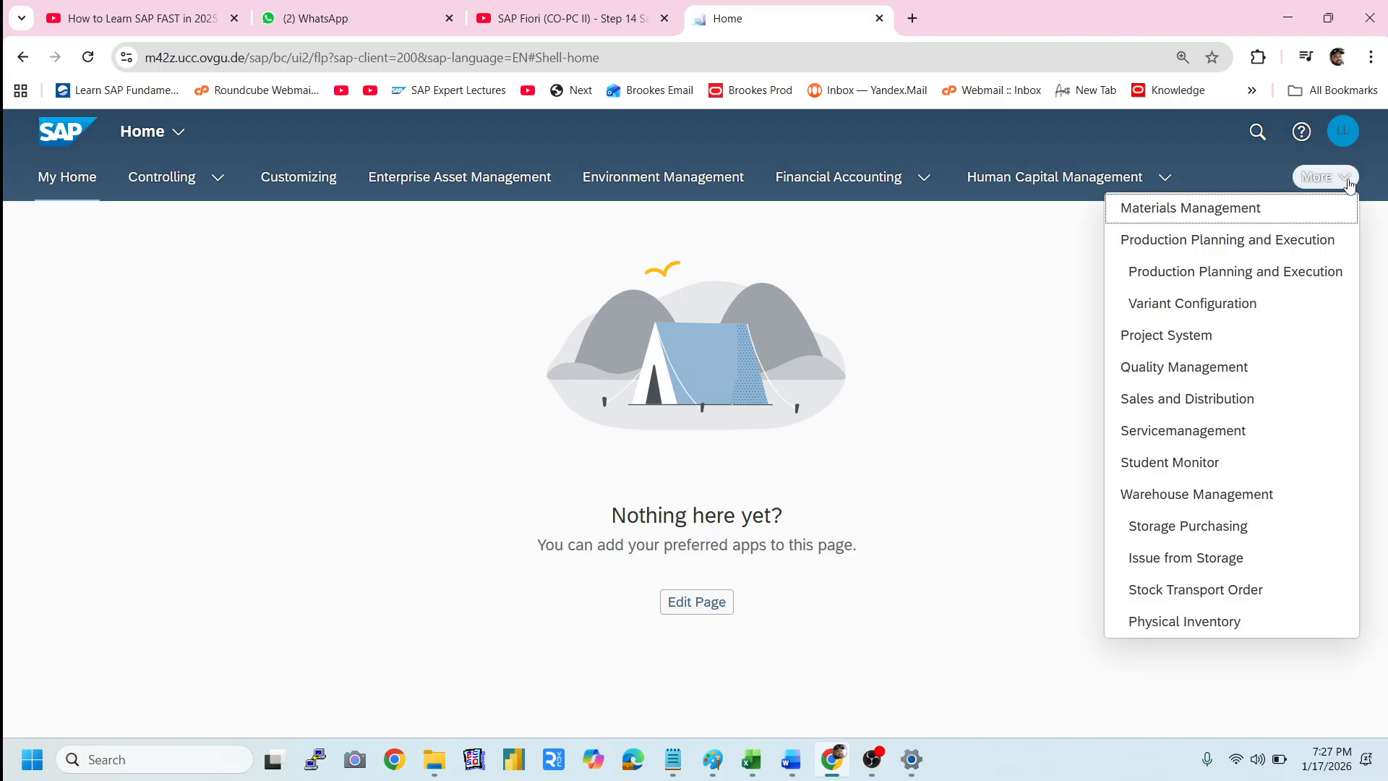
left_click(1209, 214)
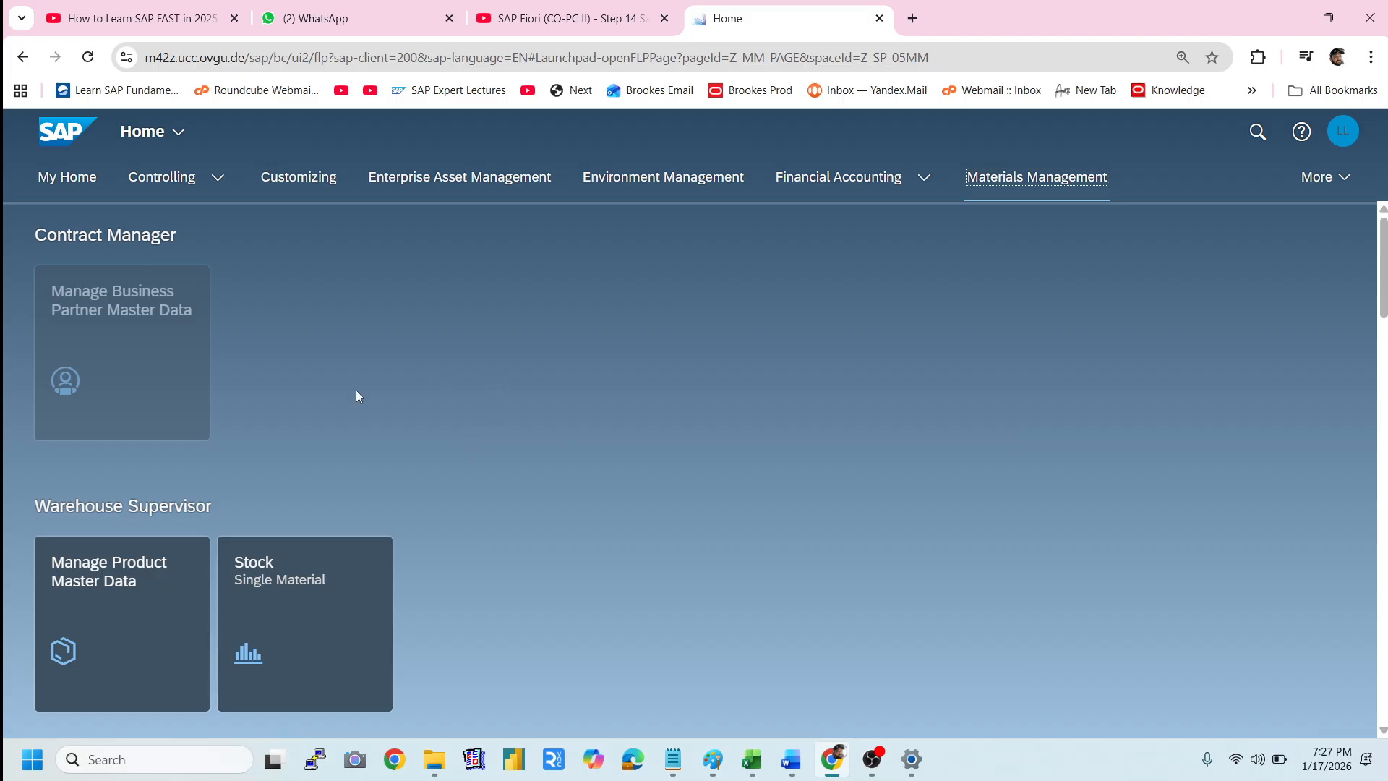
left_click(133, 351)
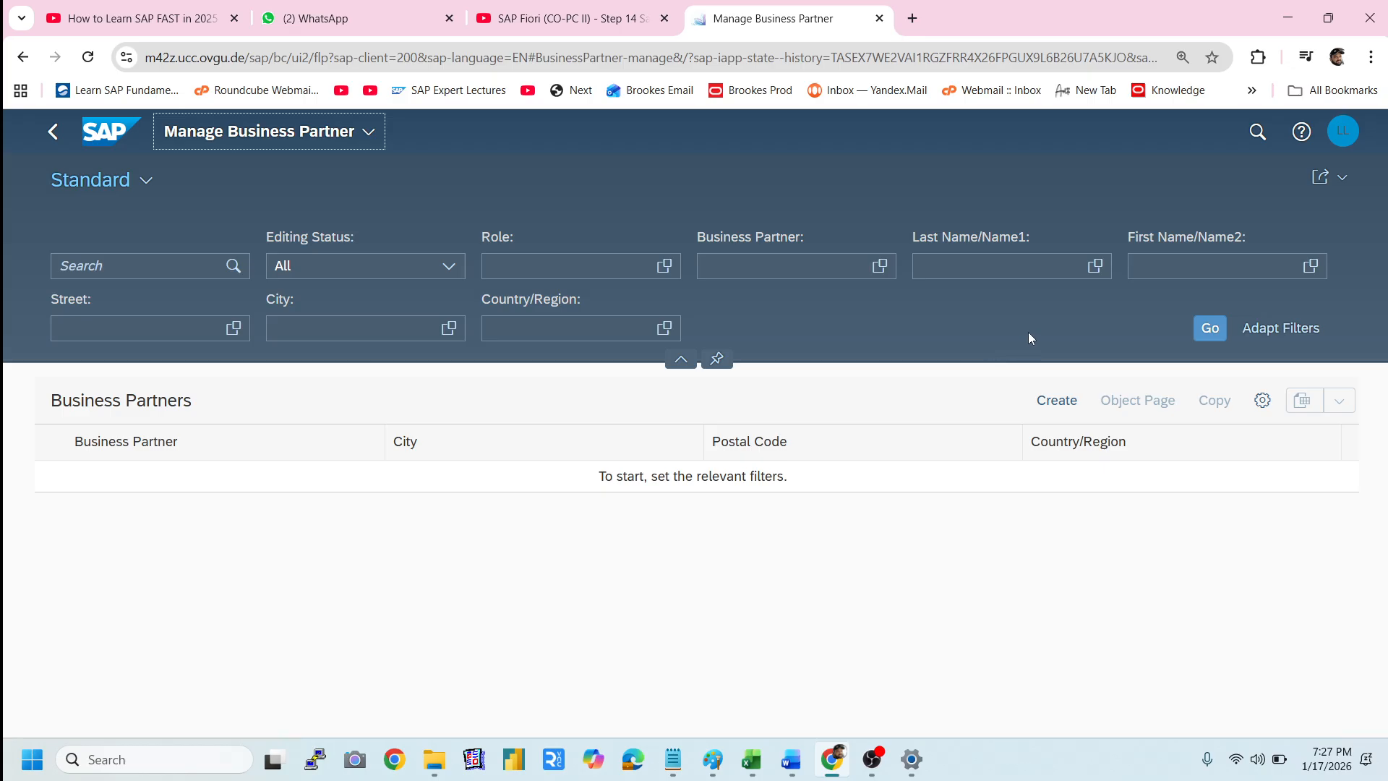
left_click(1057, 403)
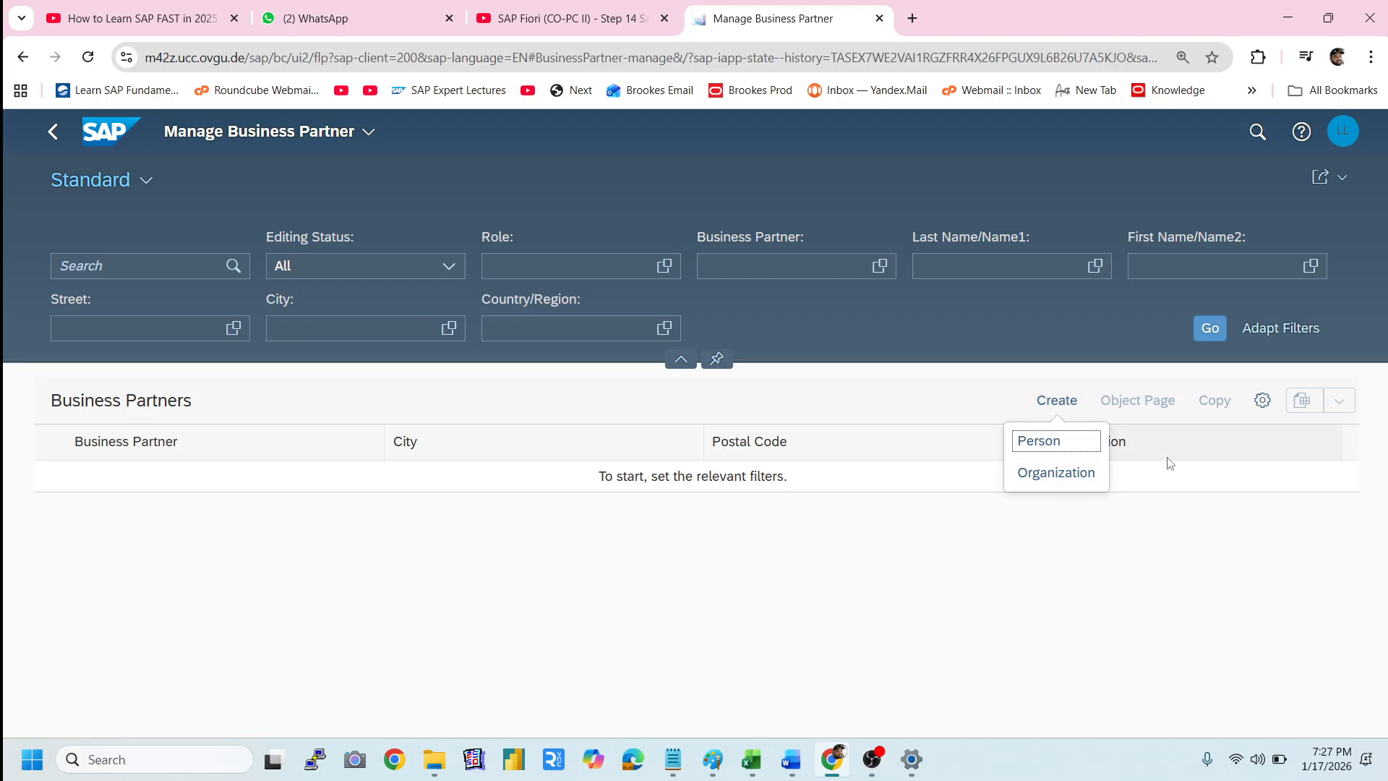
left_click(1069, 479)
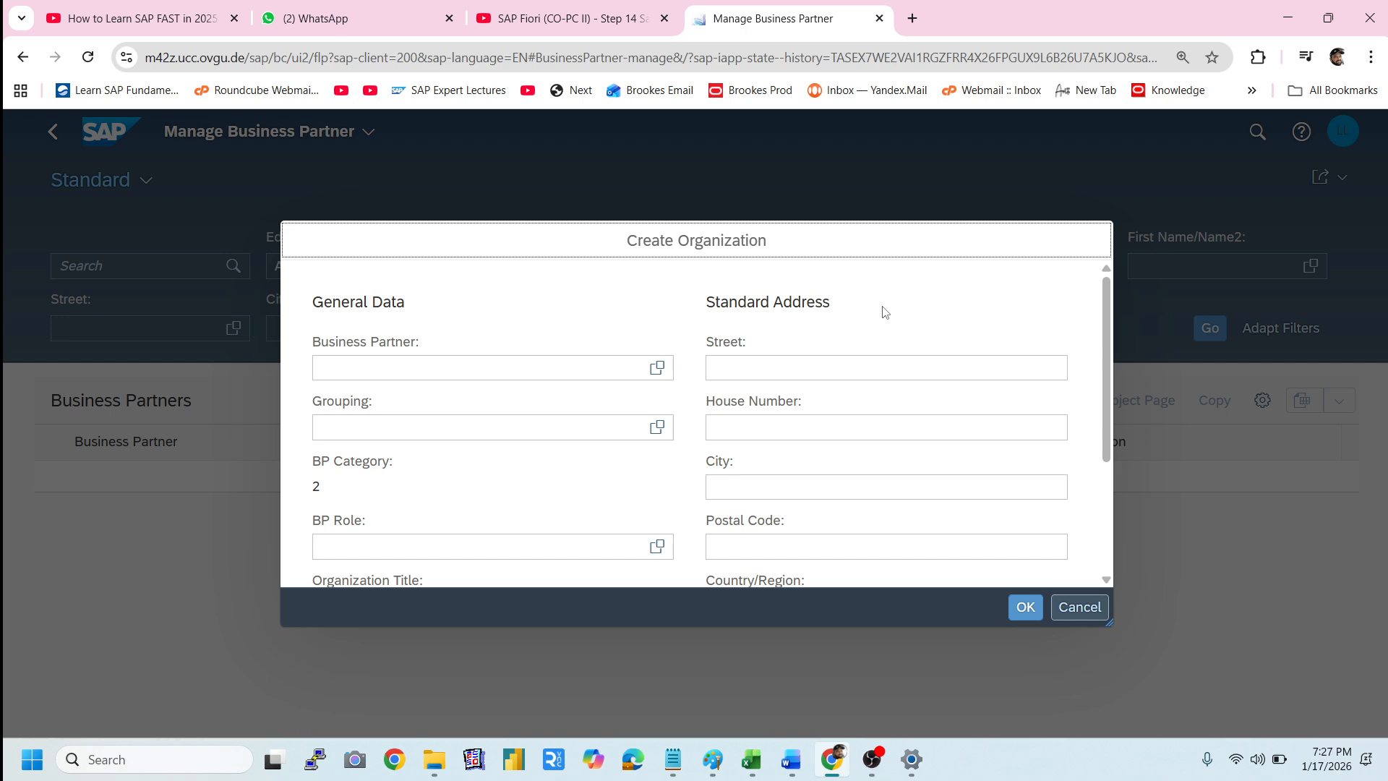
- Enter MID-WEST Supplier 184 as the business partner, and move that text to the clipboard, leaving the field empty
left_click(386, 370)
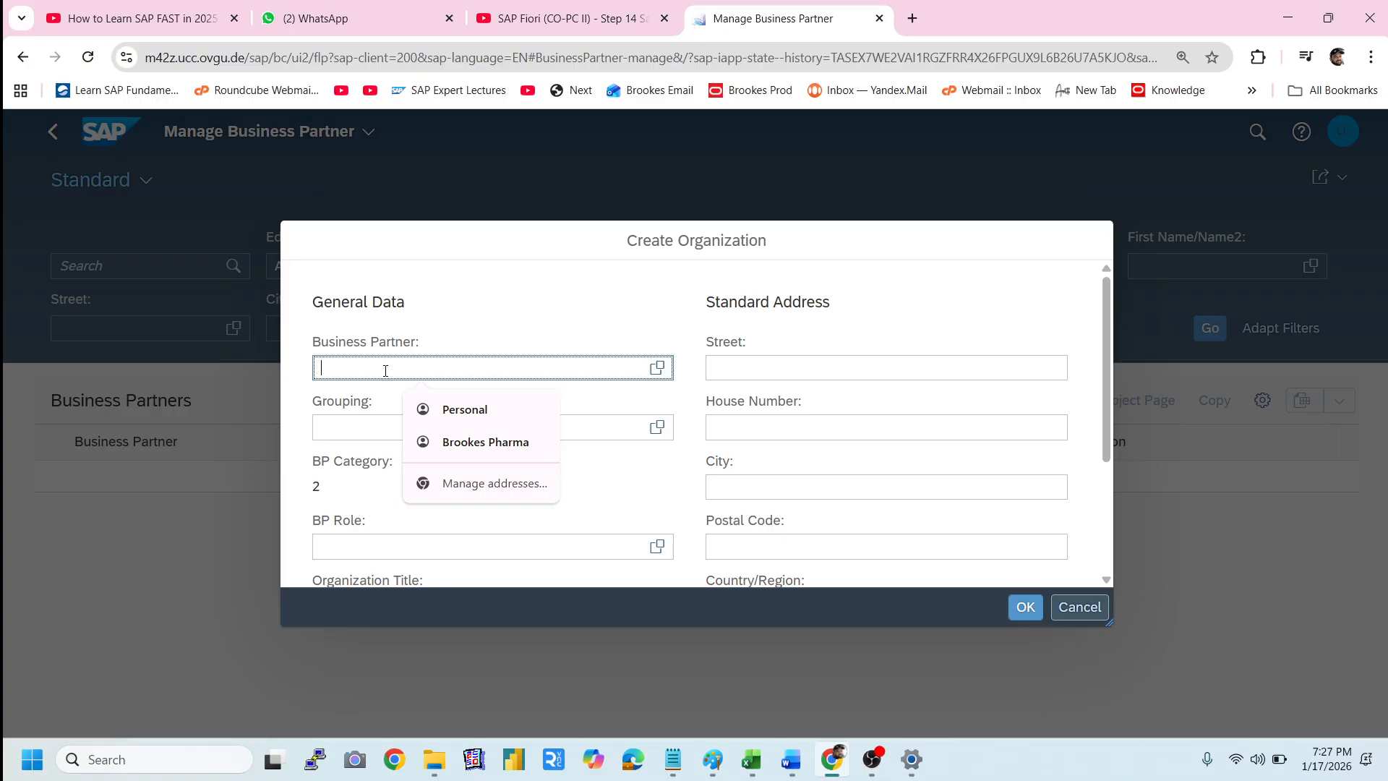
type("MID")
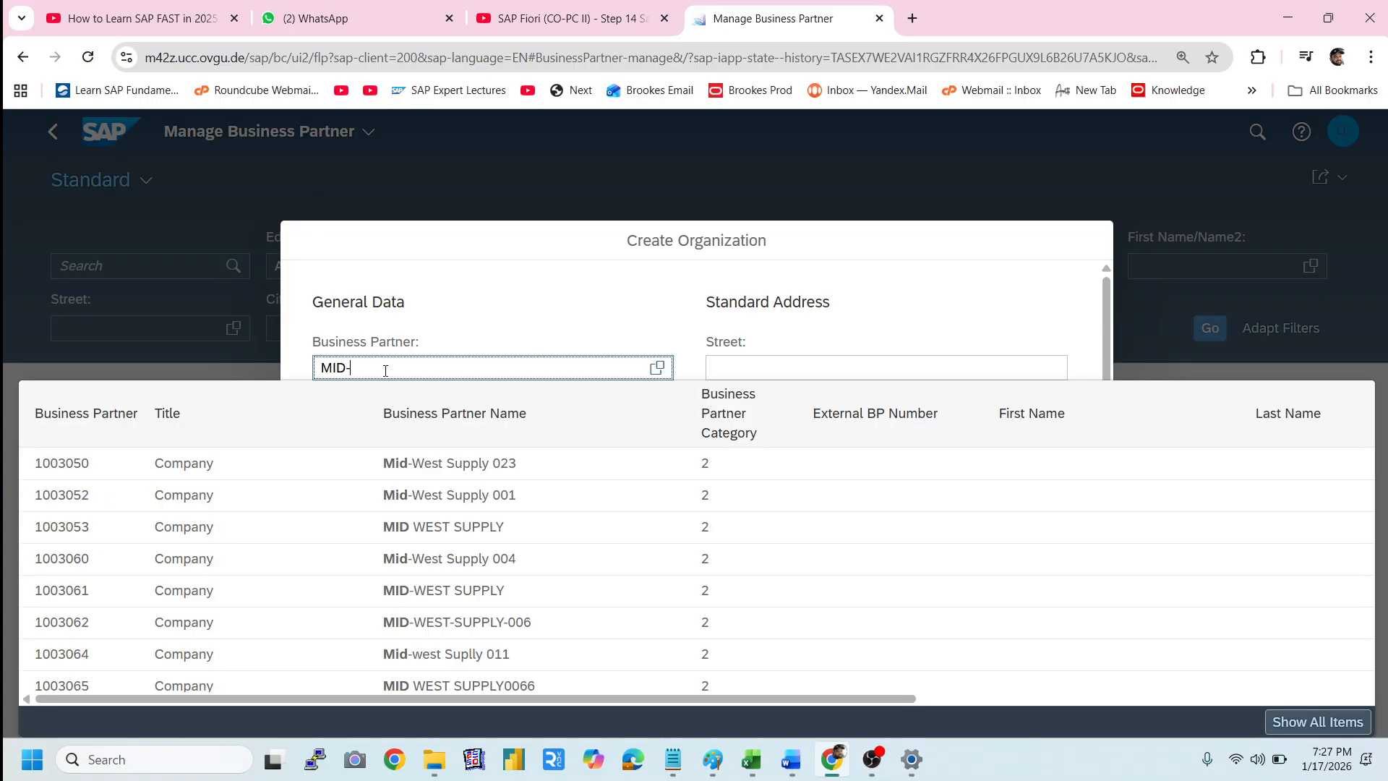
type("-")
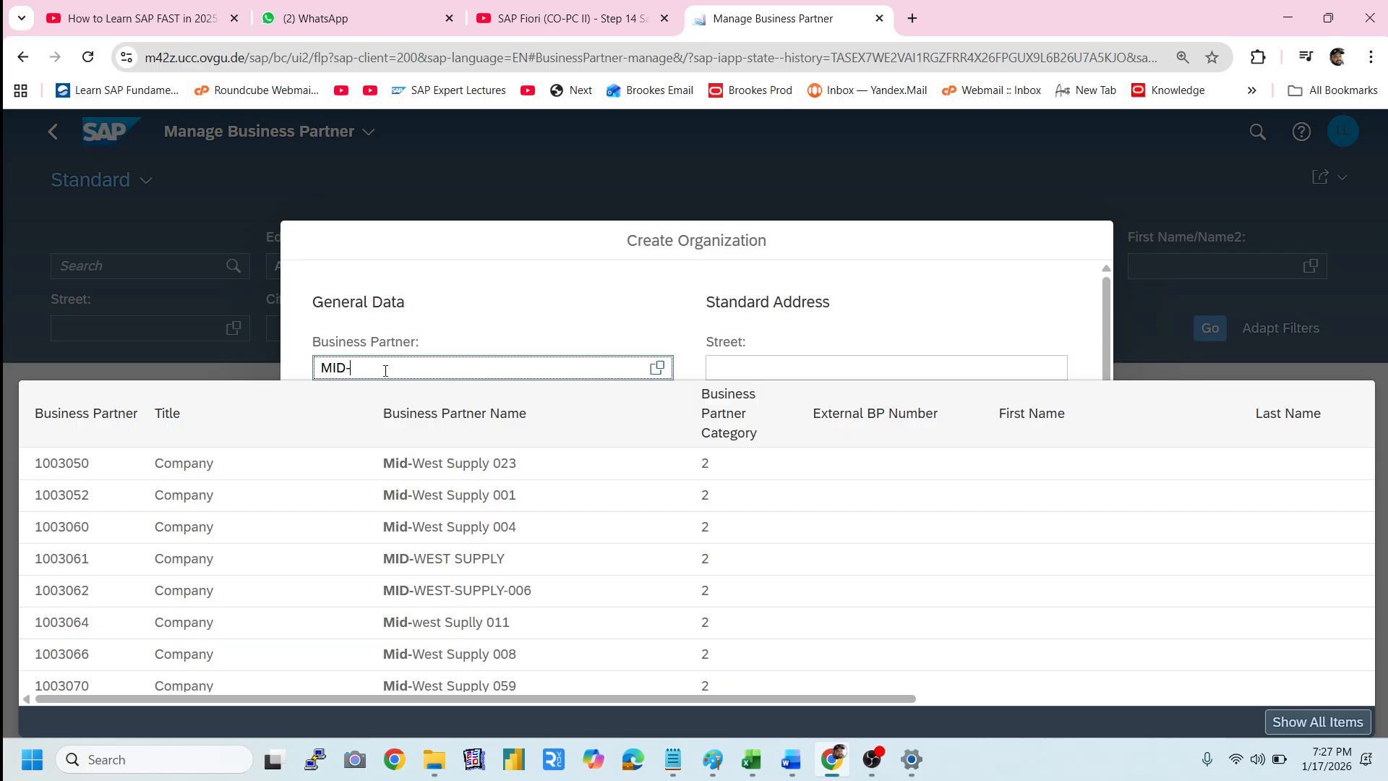
type("WEST")
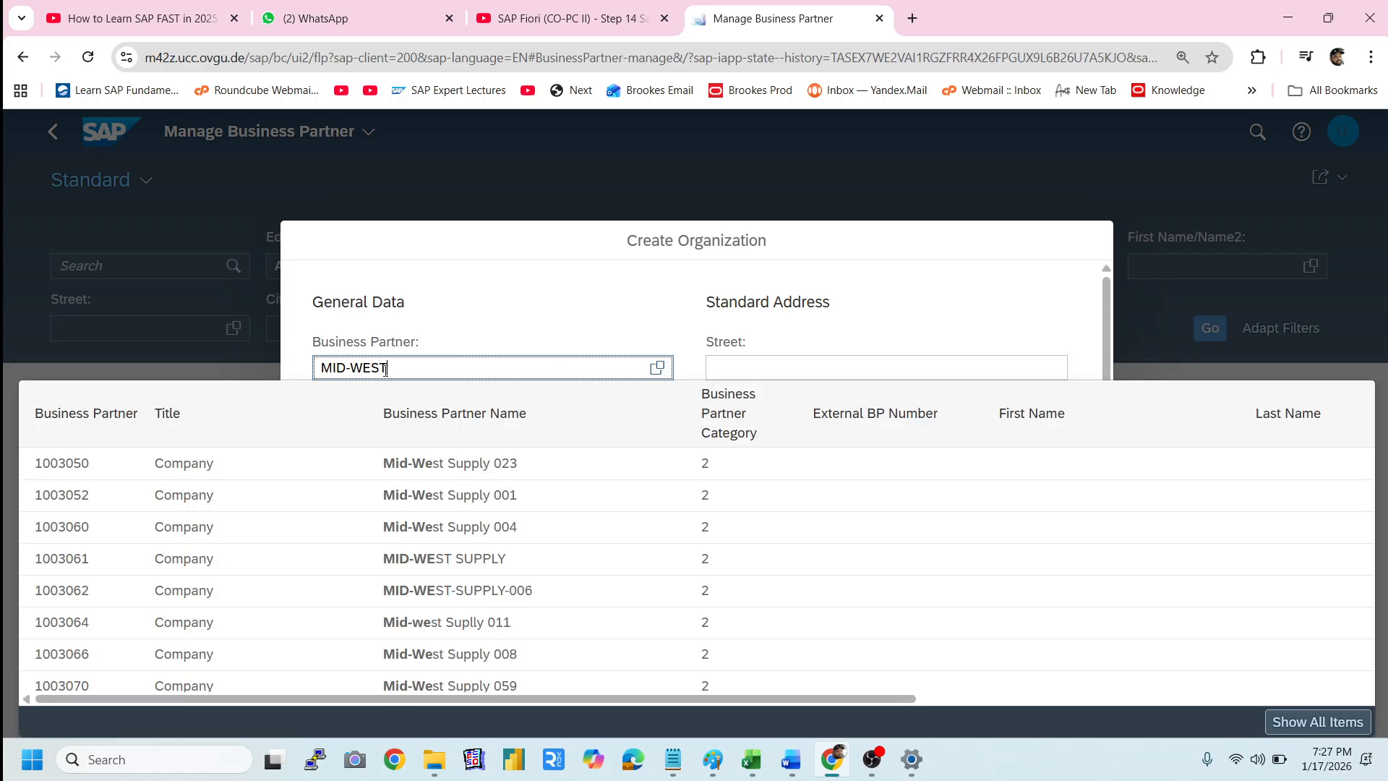
type(" S")
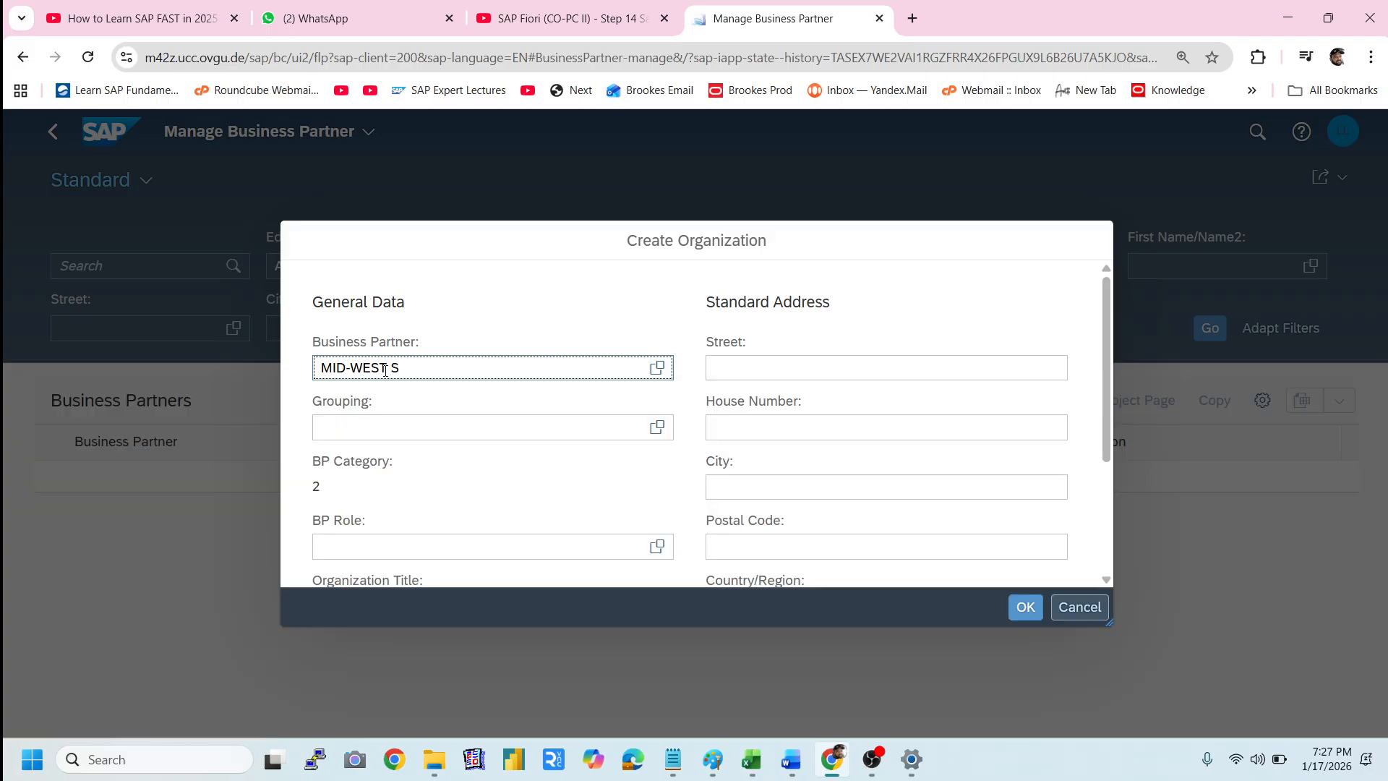
type("upplier")
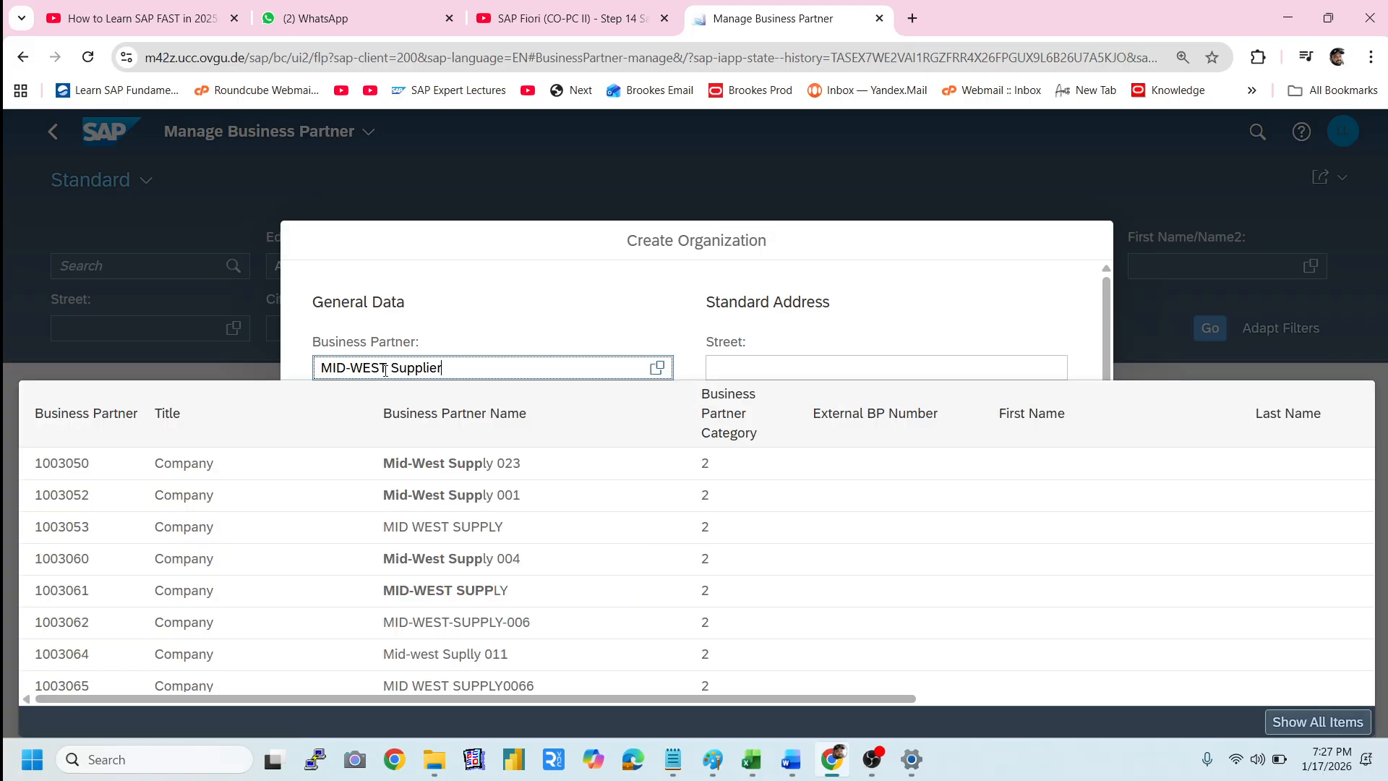
type(" 184")
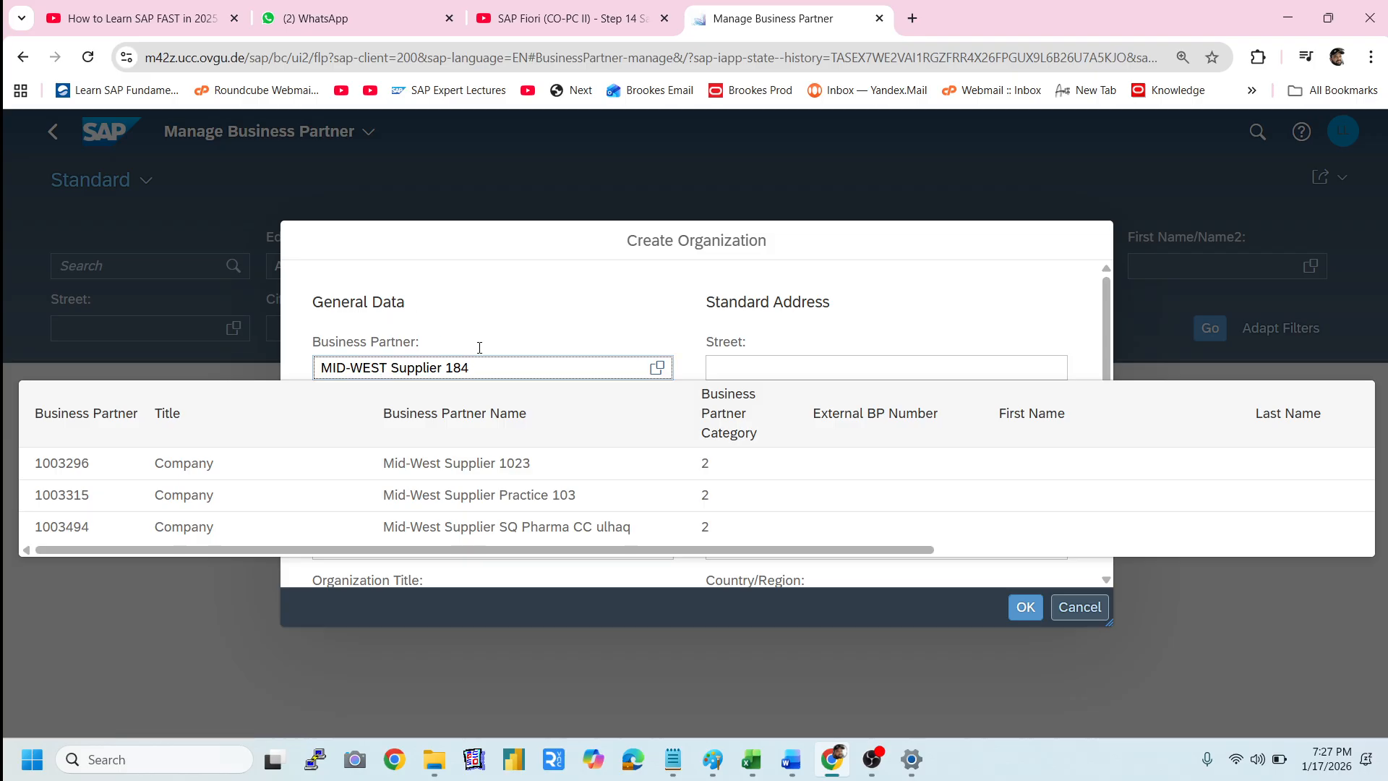
left_click(803, 359)
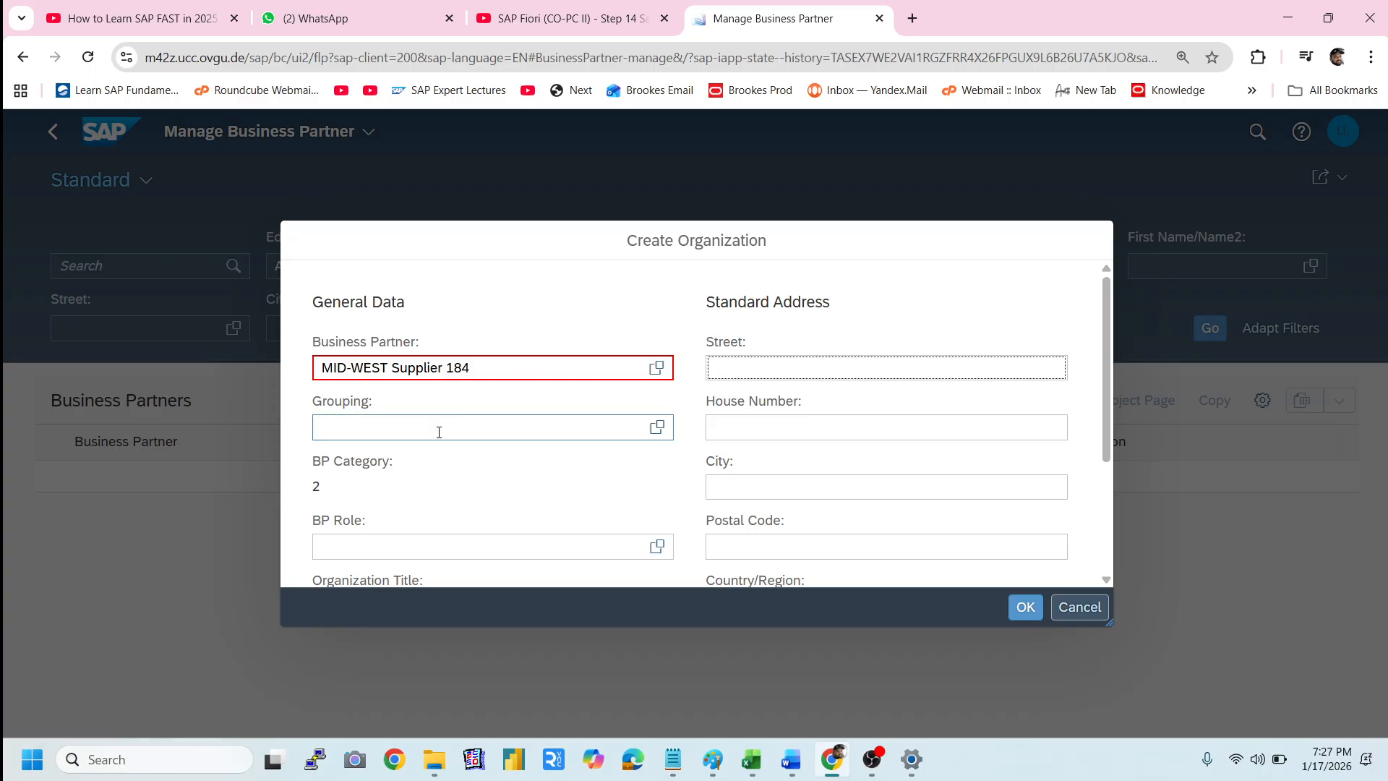
left_click(499, 366)
key("ctrl+c")
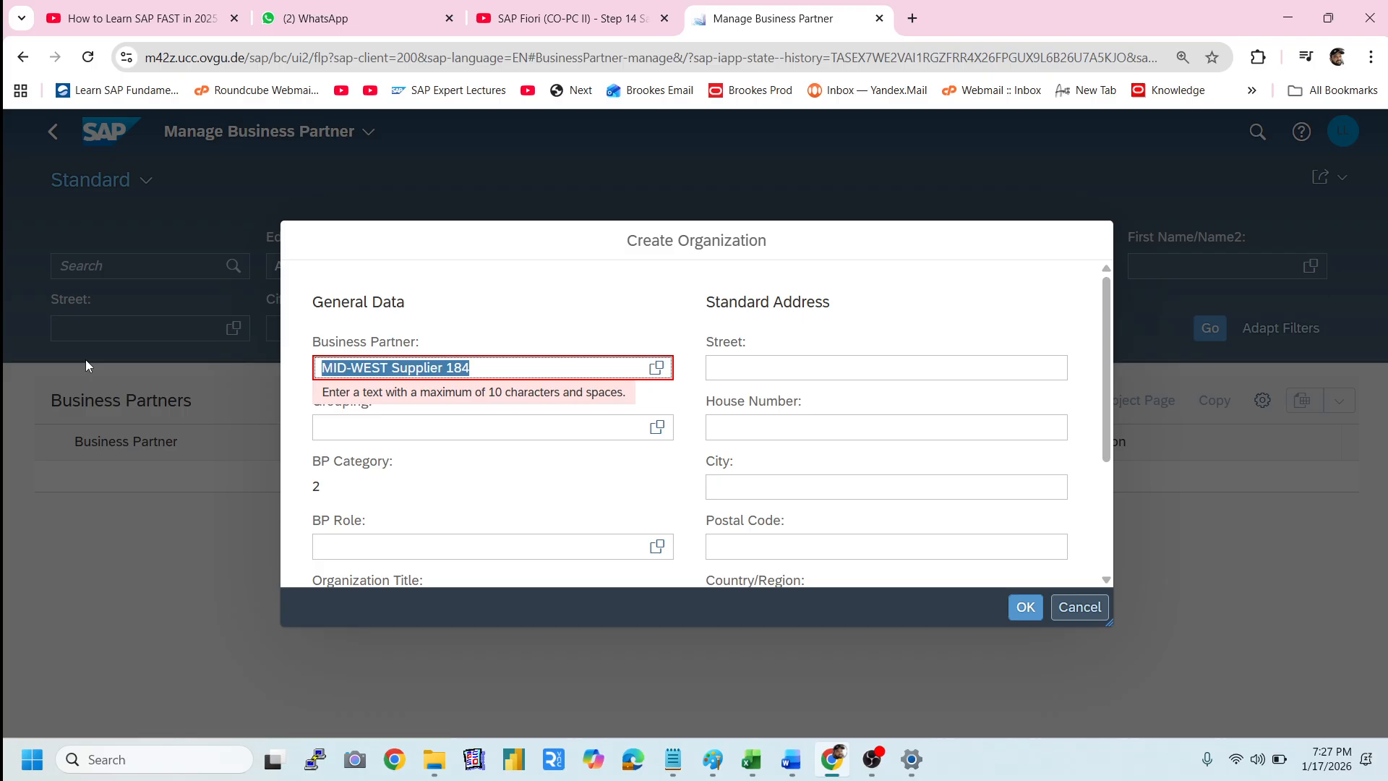
key("BackSpace")
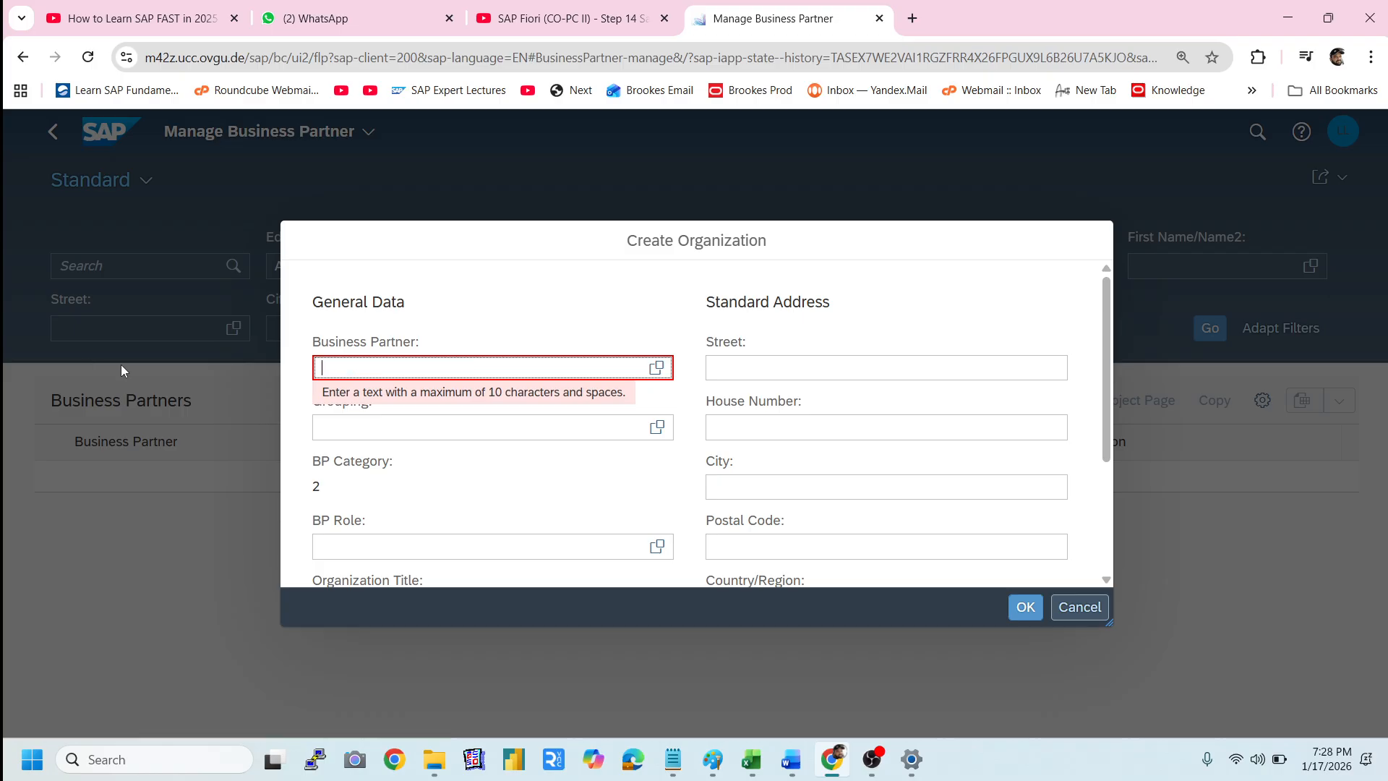
- Search the BP roles for FLVN00 and assign the FI Vendor role to the organization
left_click(427, 546)
left_click(565, 309)
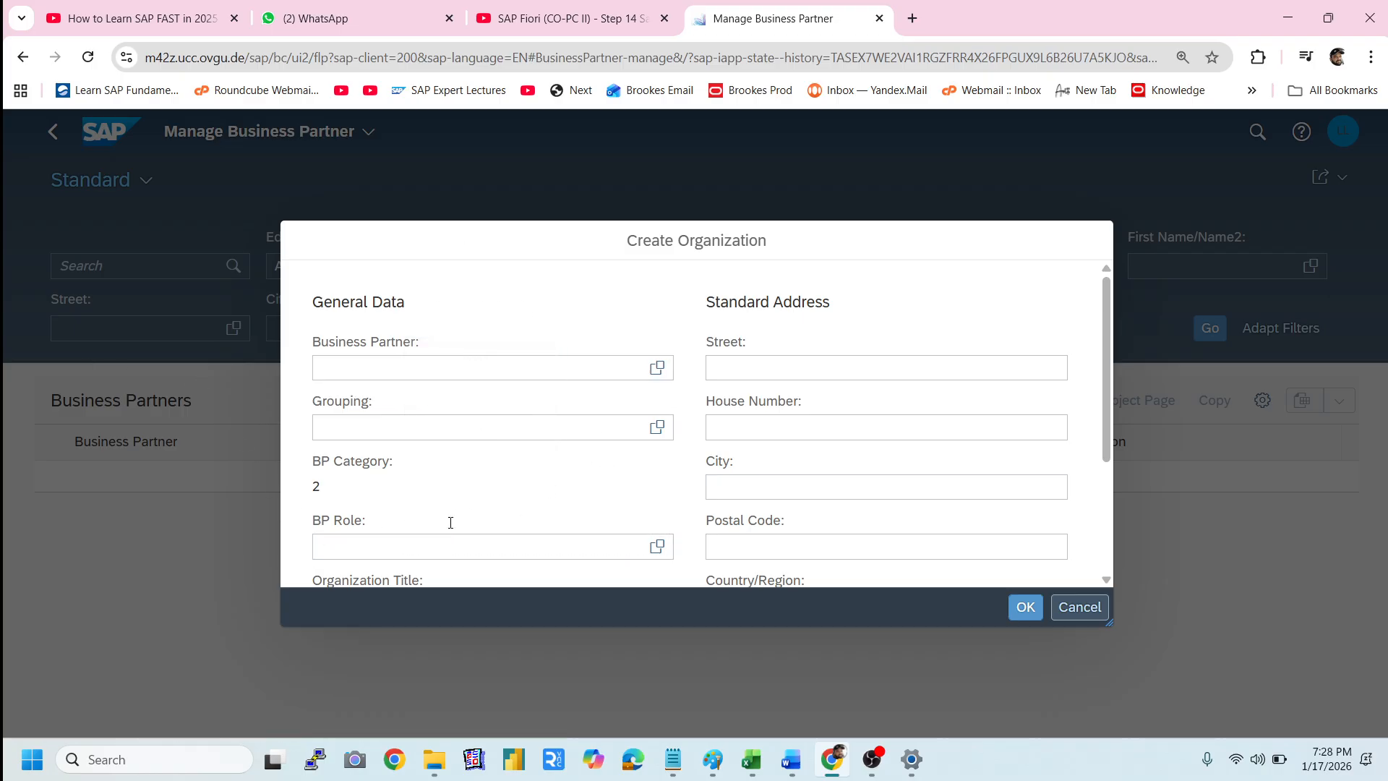
scroll(456, 510, "down", 1)
left_click(462, 452)
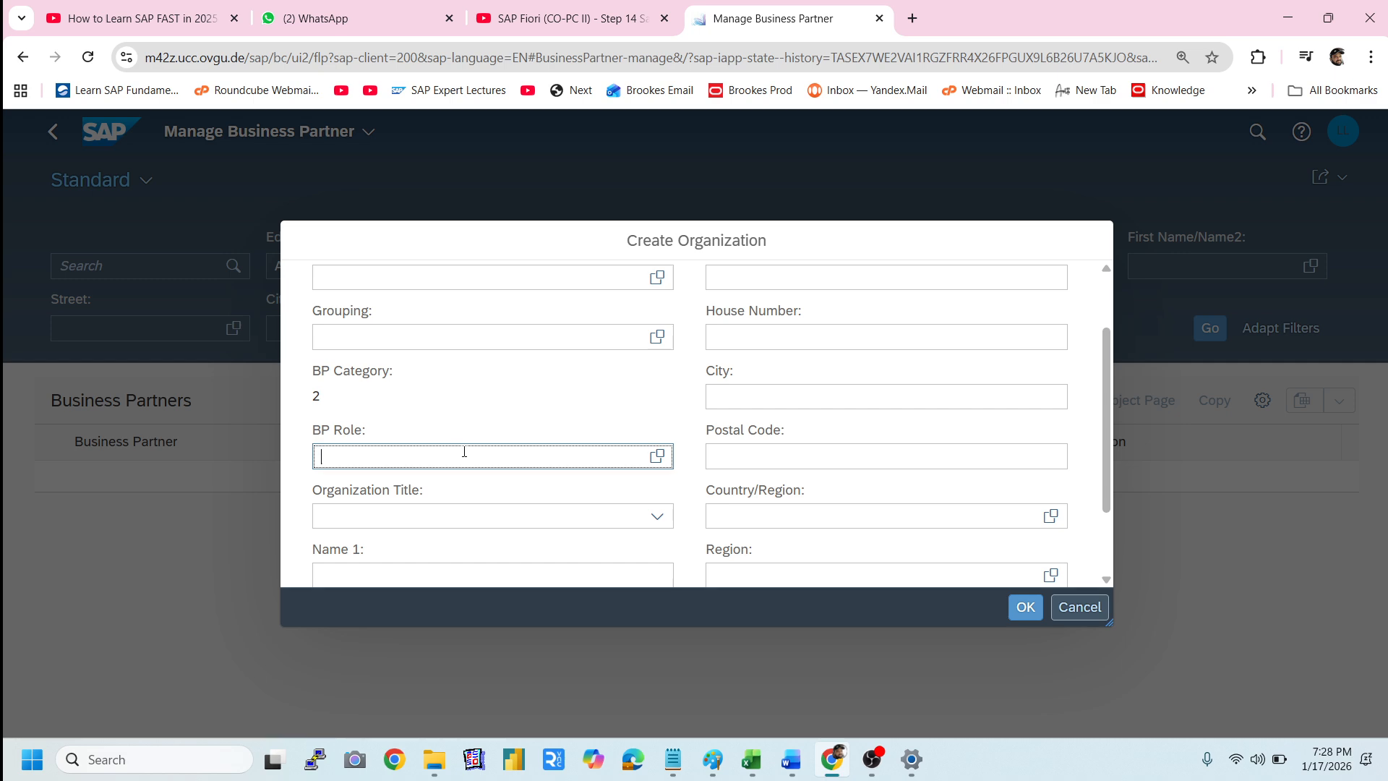
left_click(657, 455)
left_click(273, 221)
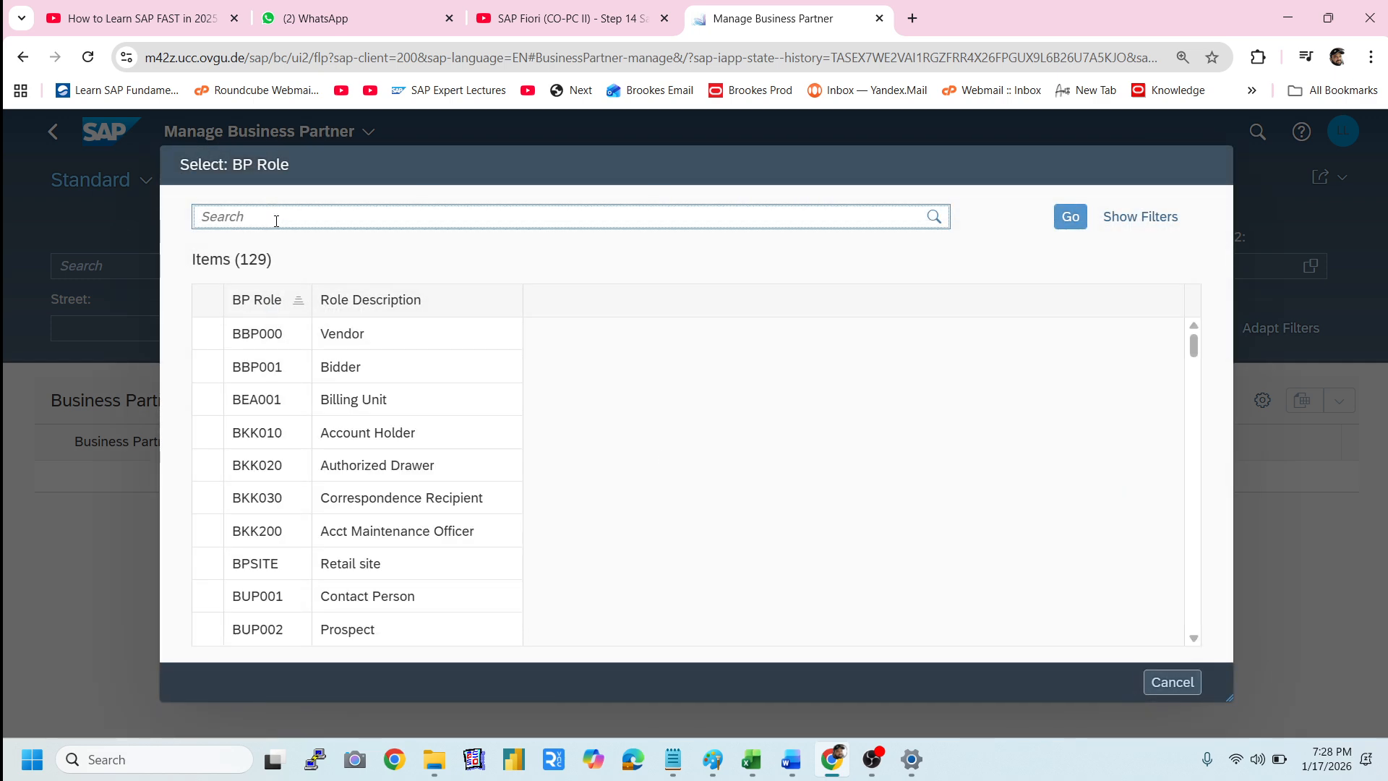
type("FLVN00")
key("Return")
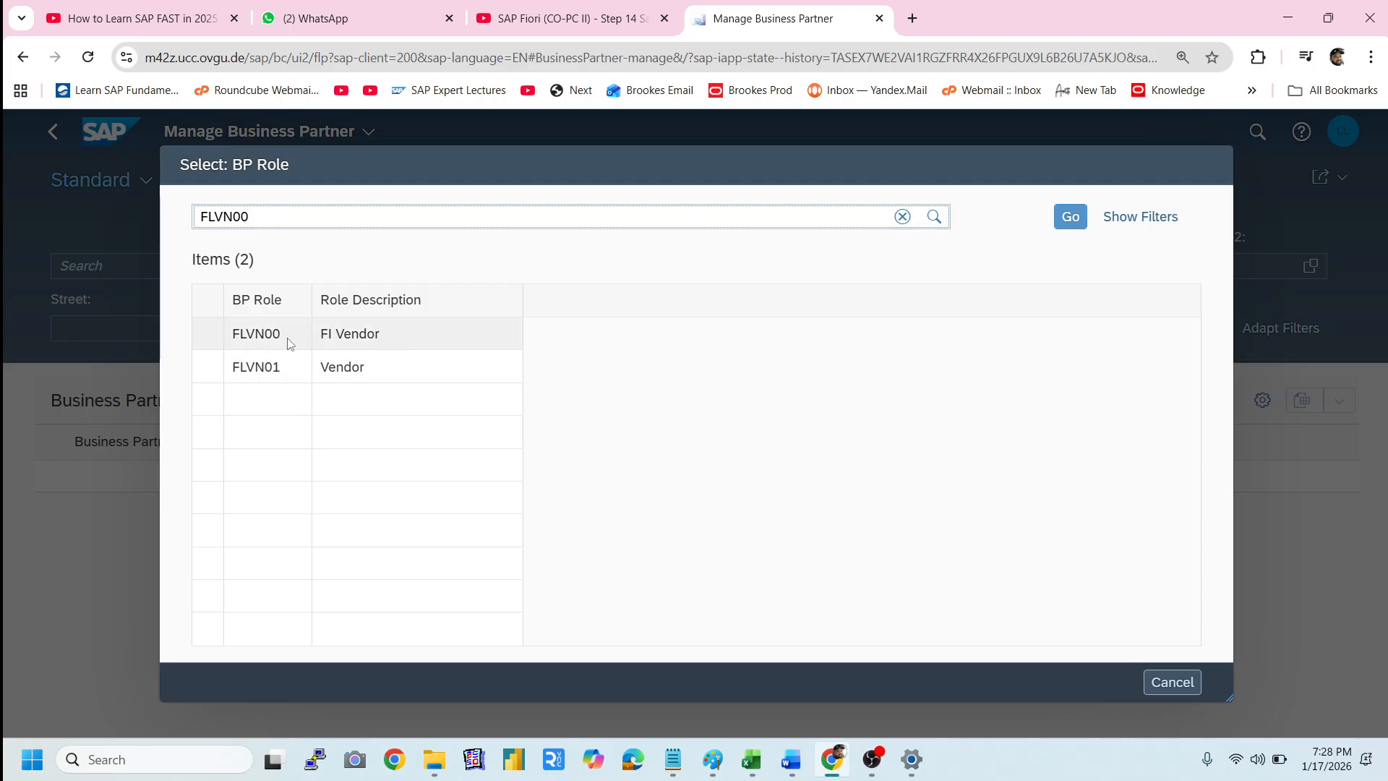
left_click_drag(327, 332, 431, 340)
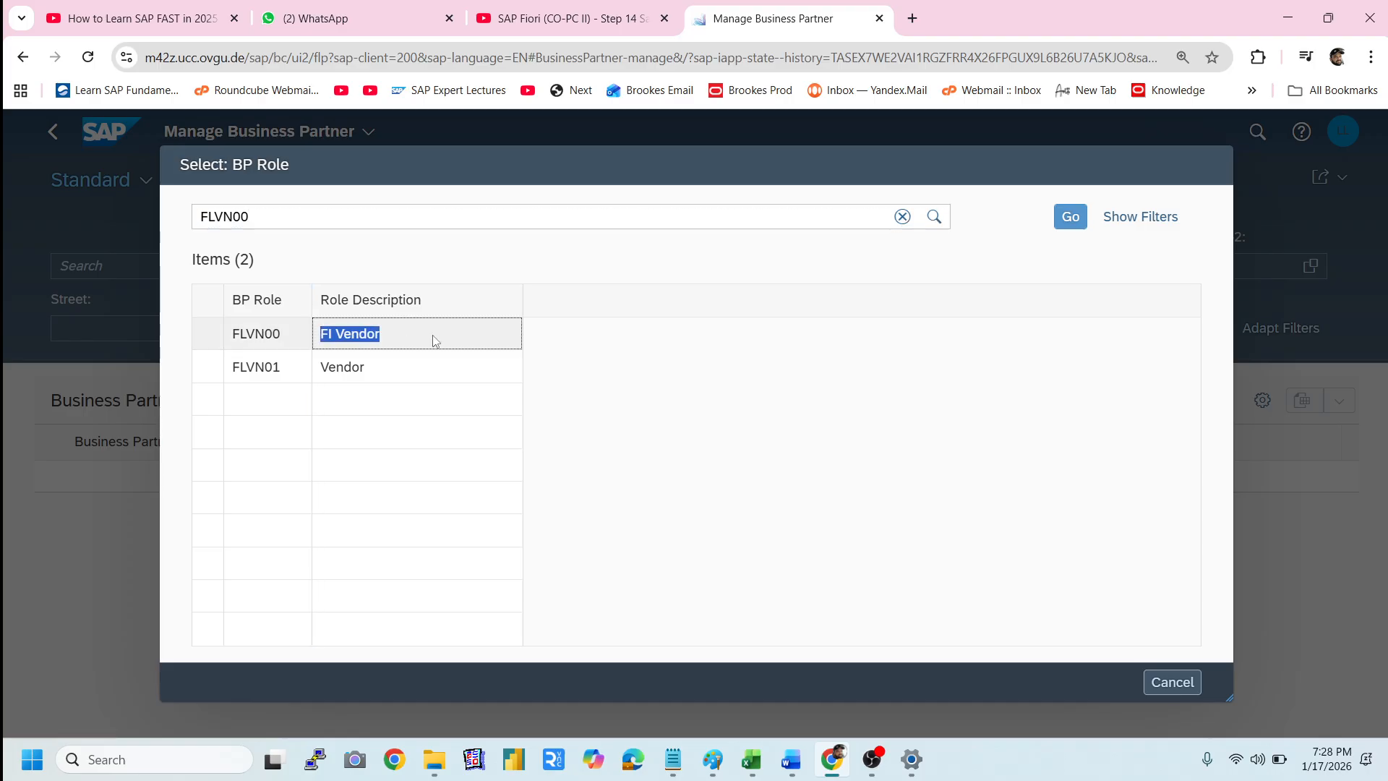
left_click(323, 334)
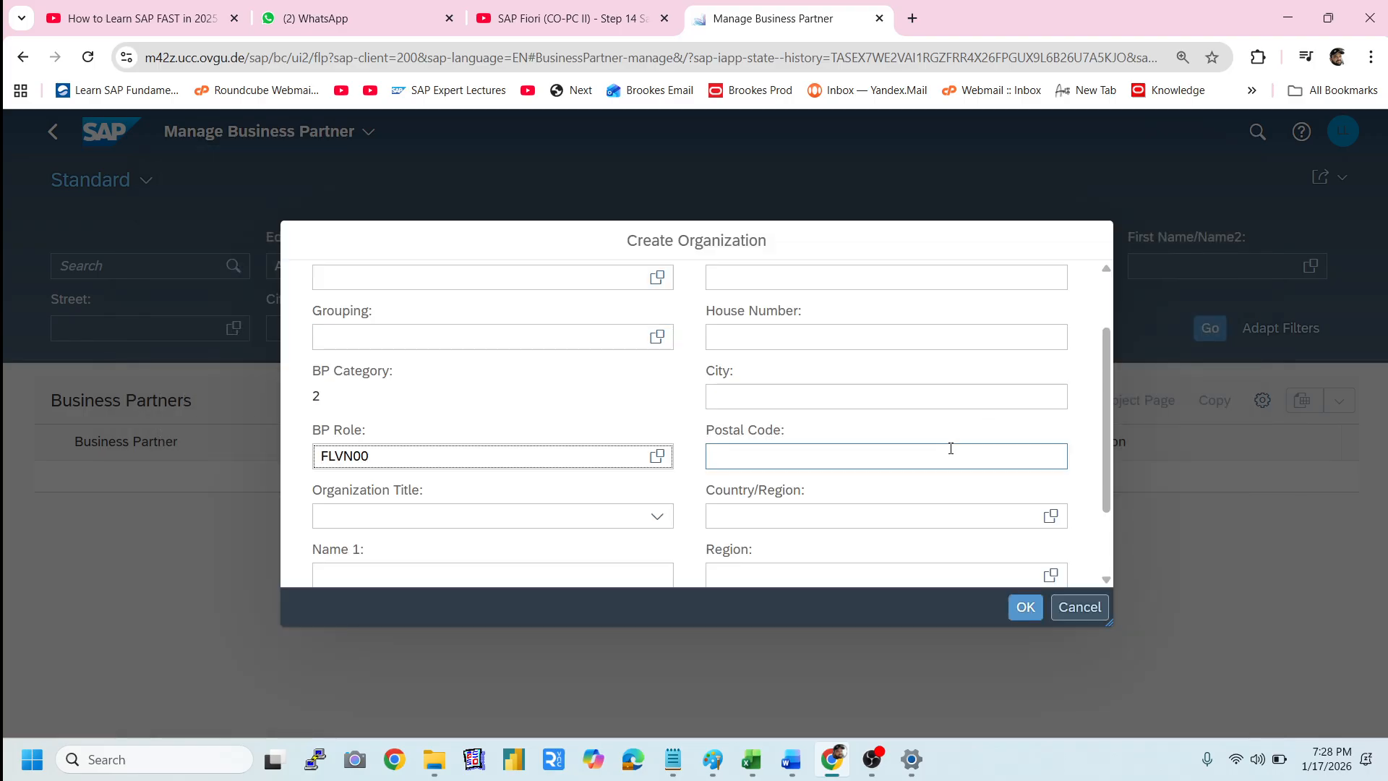
- Set the organization title to Company, paste MID-WEST Supplier 184 as Name 1, and enter the person's first name as Name 2
left_click(417, 514)
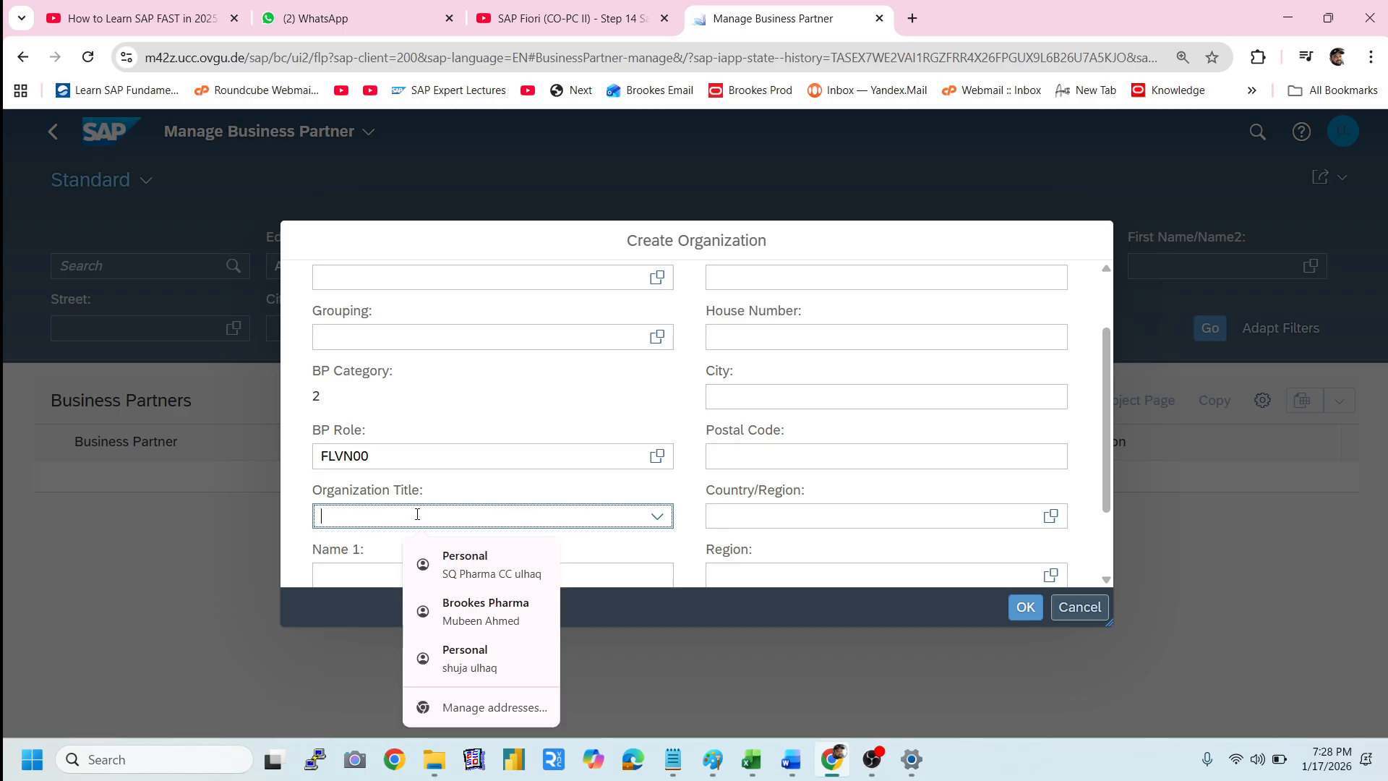
type("Company")
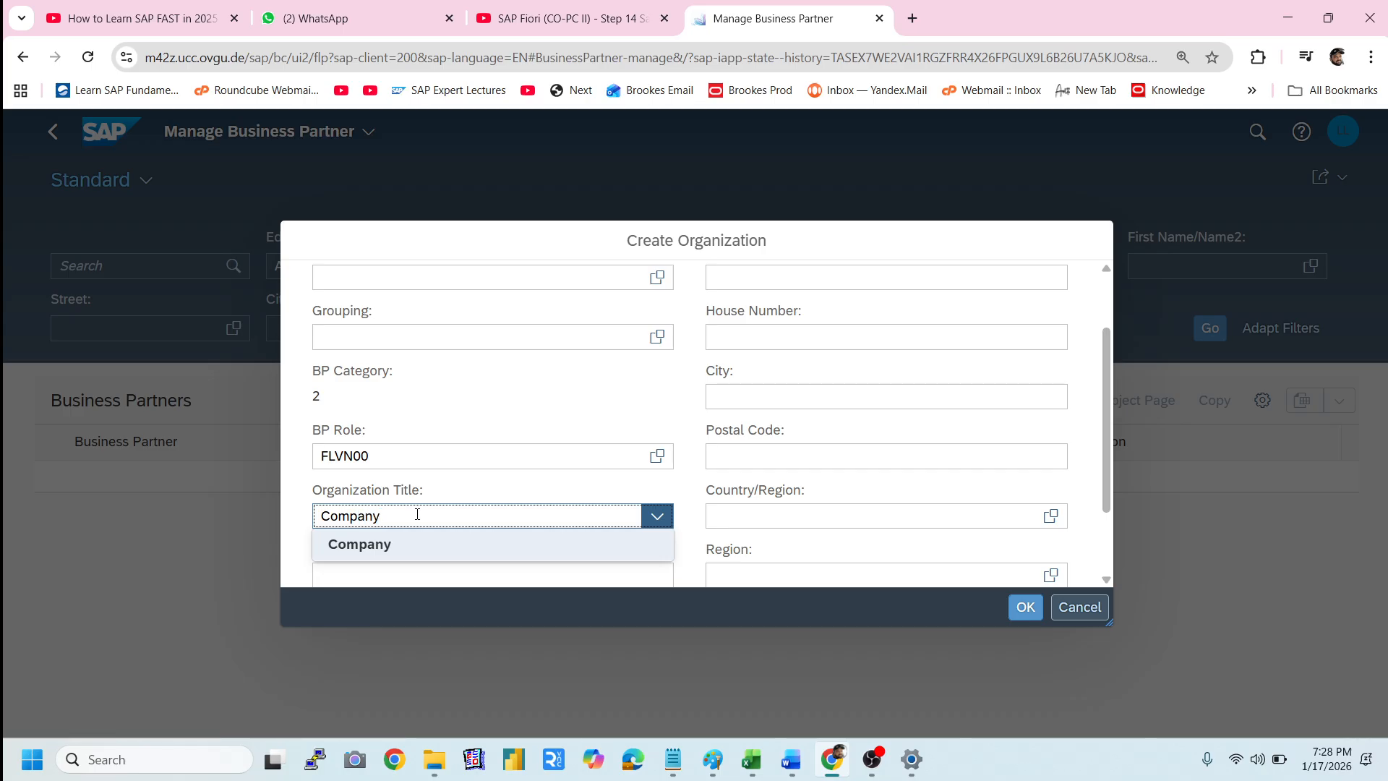
scroll(417, 514, "down", 2)
left_click(402, 471)
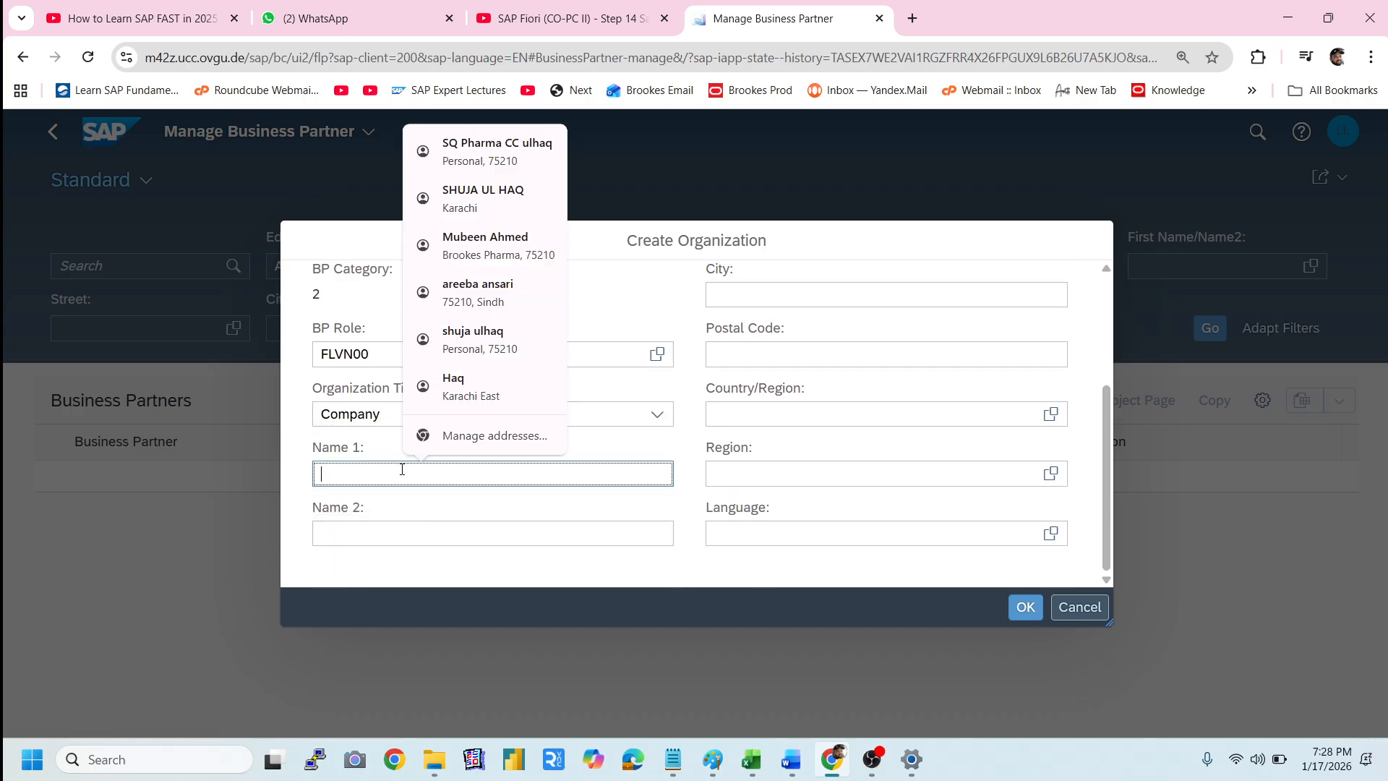
key("ctrl+v")
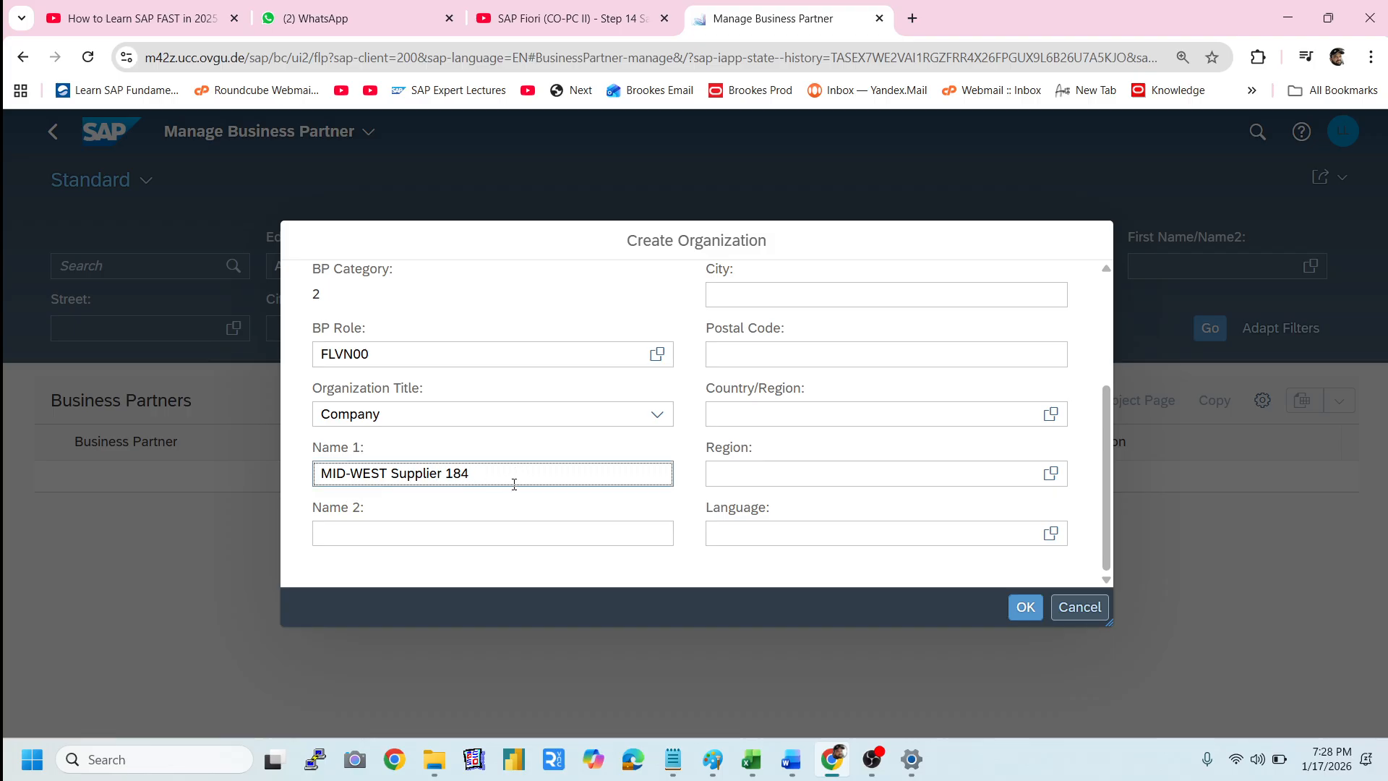
left_click(502, 536)
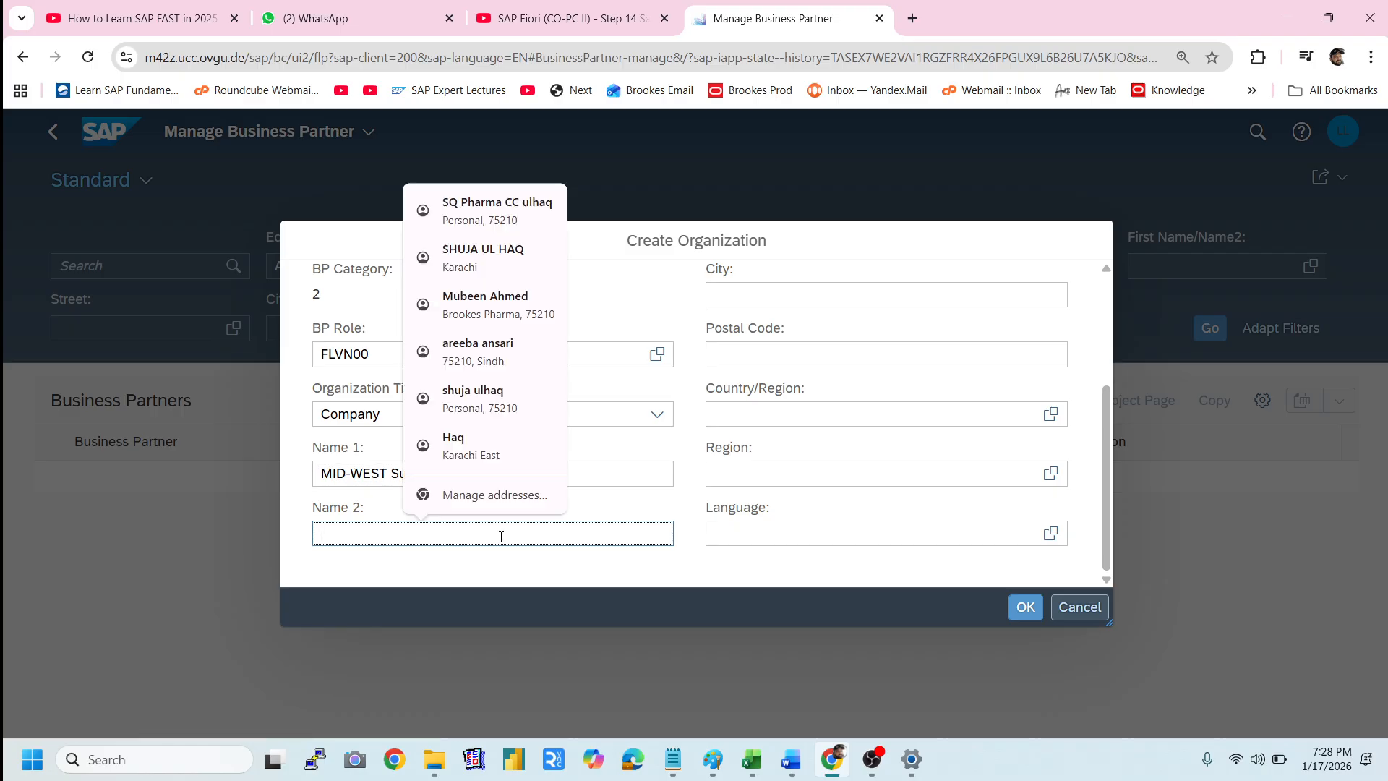
type("Shuja")
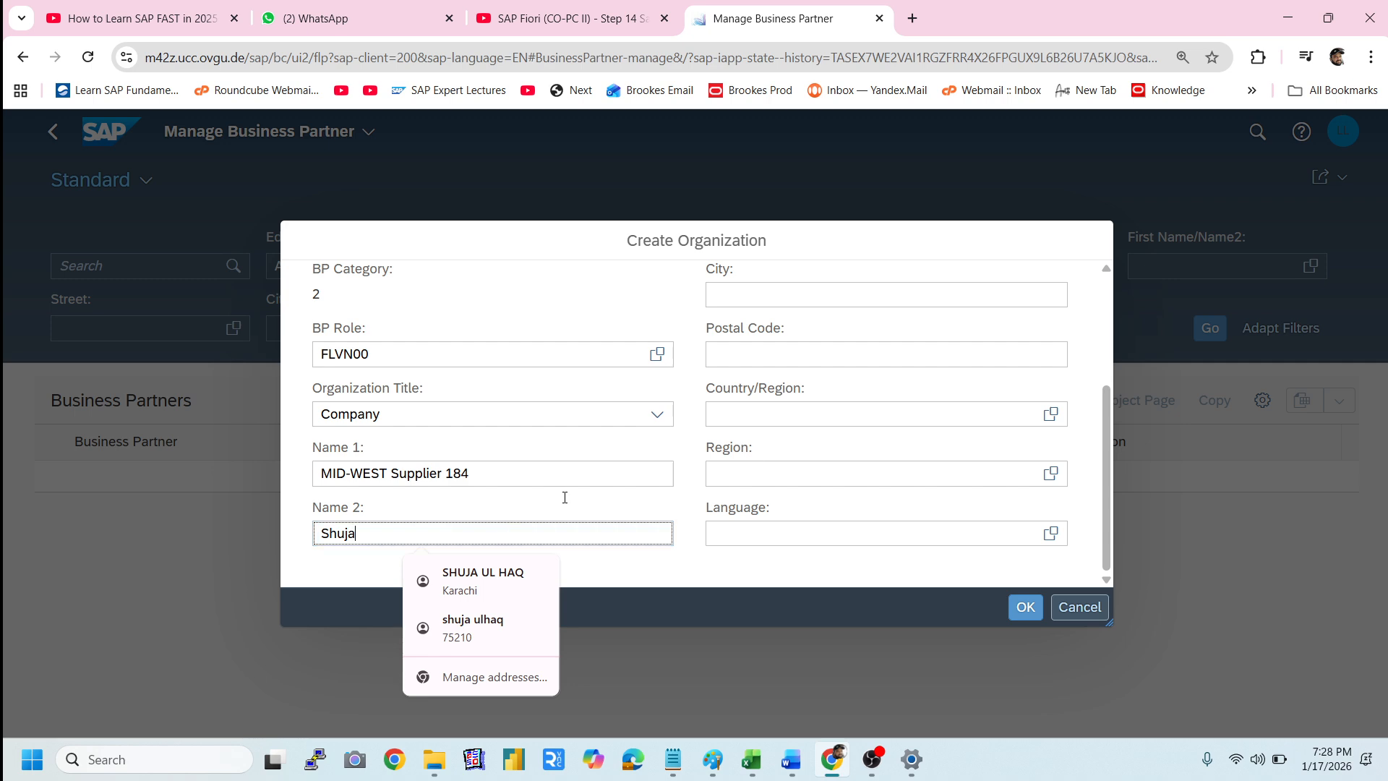
- Set the country/region of the organization's standard address to US
left_click(779, 294)
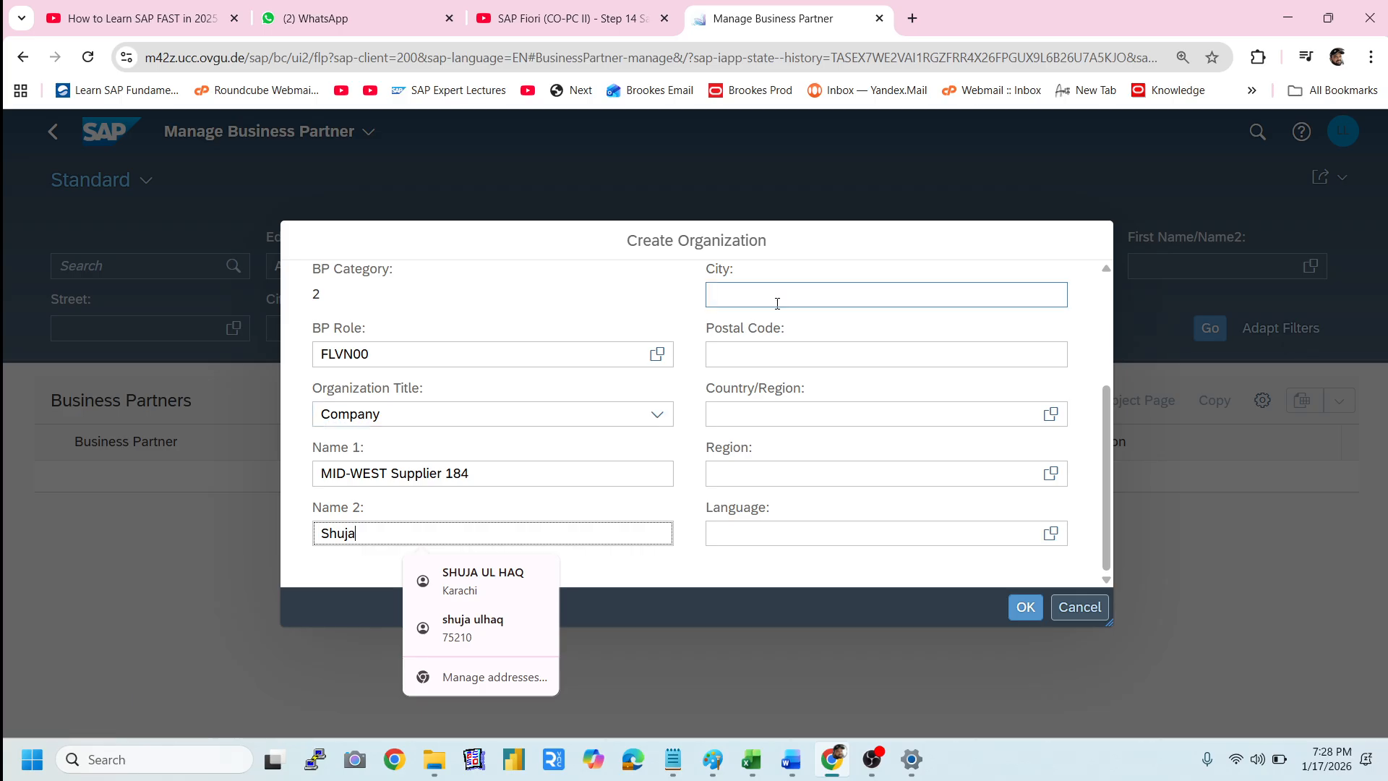
left_click(755, 343)
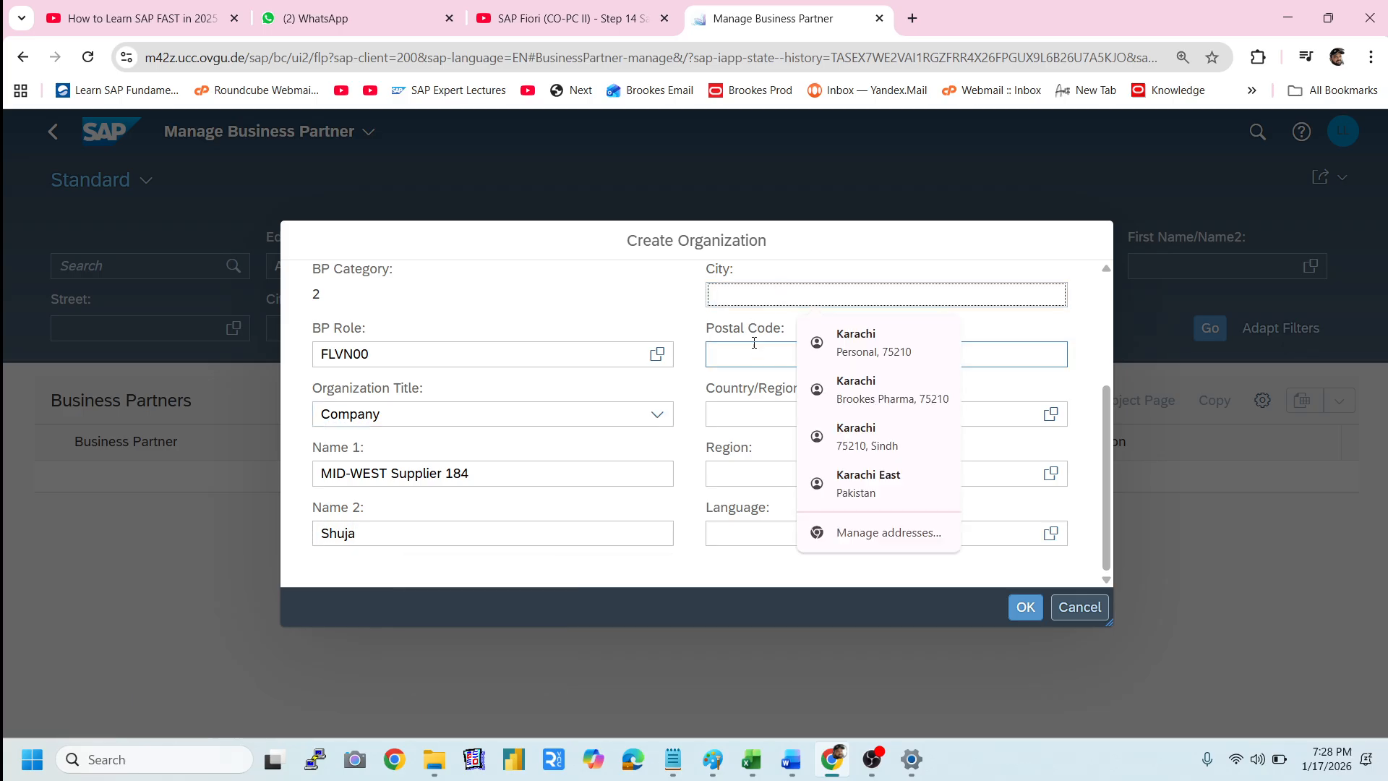
left_click(768, 414)
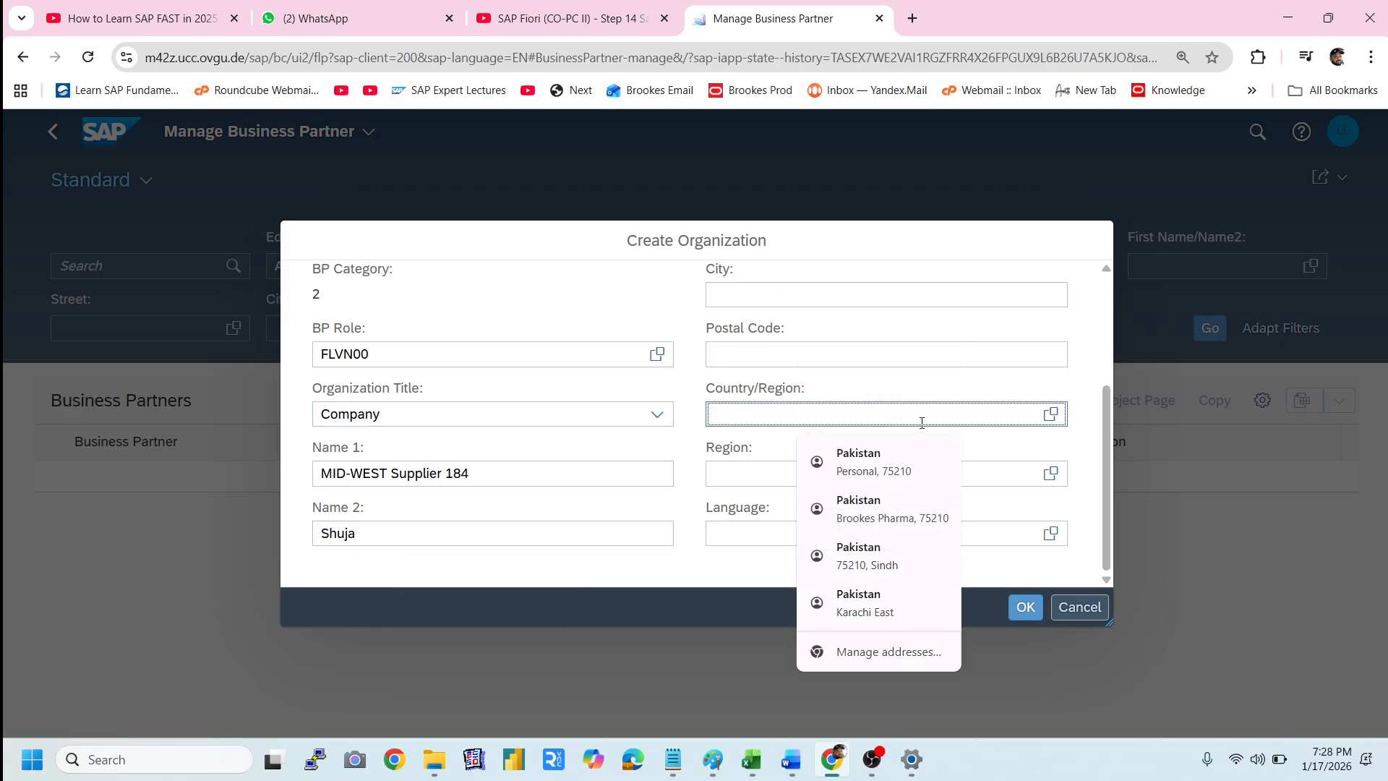
type("US")
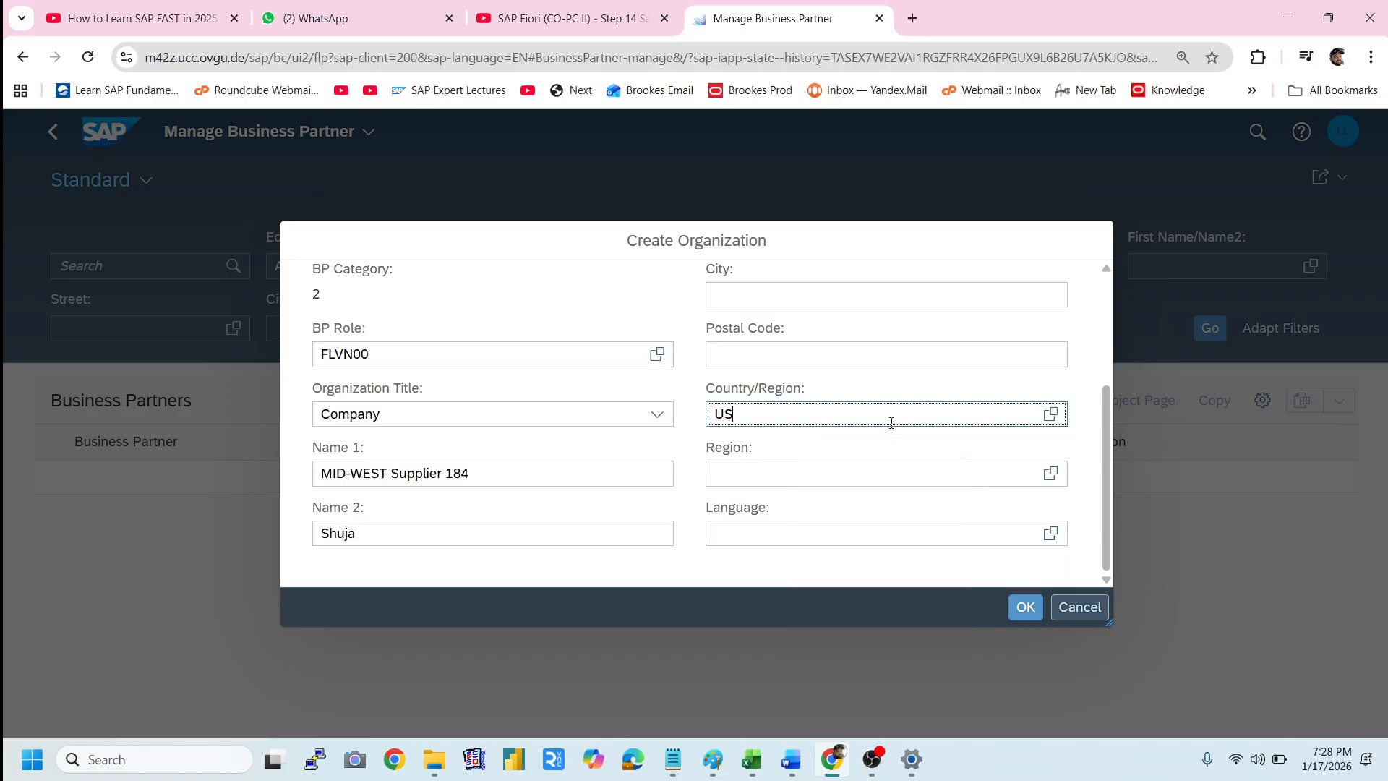
left_click(813, 495)
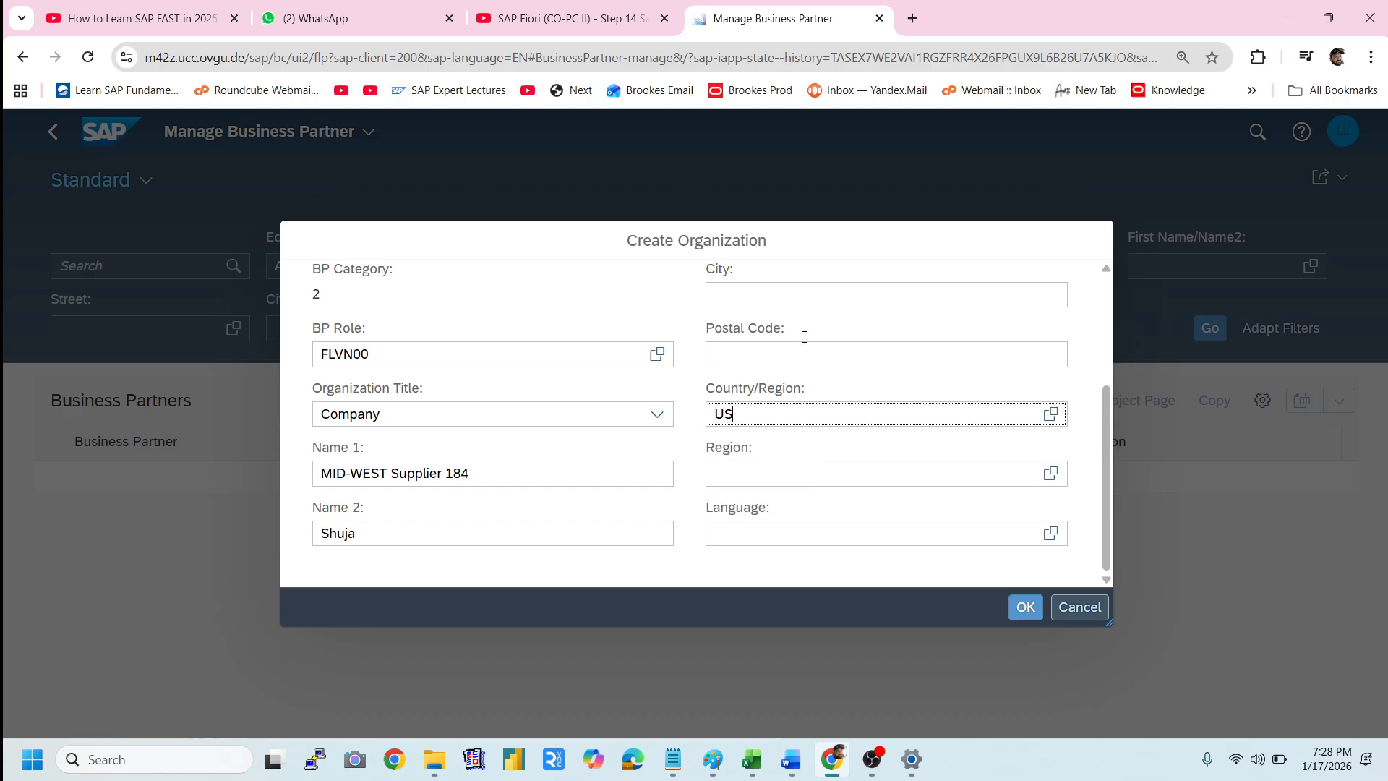
- Switch to Document1 in Word and look up the supplier's street, postal code and city in the address section
left_click(818, 346)
left_click(814, 290)
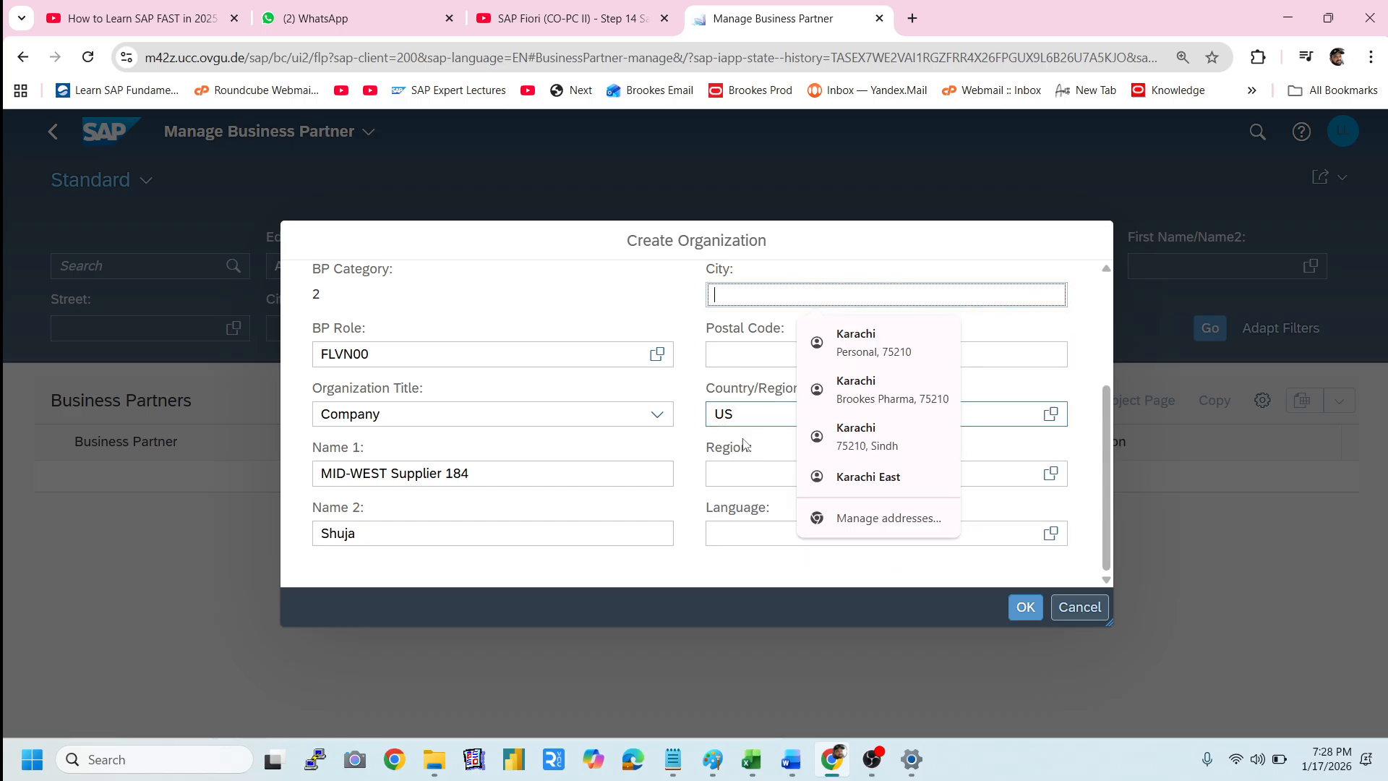
left_click(791, 760)
left_click(1106, 696)
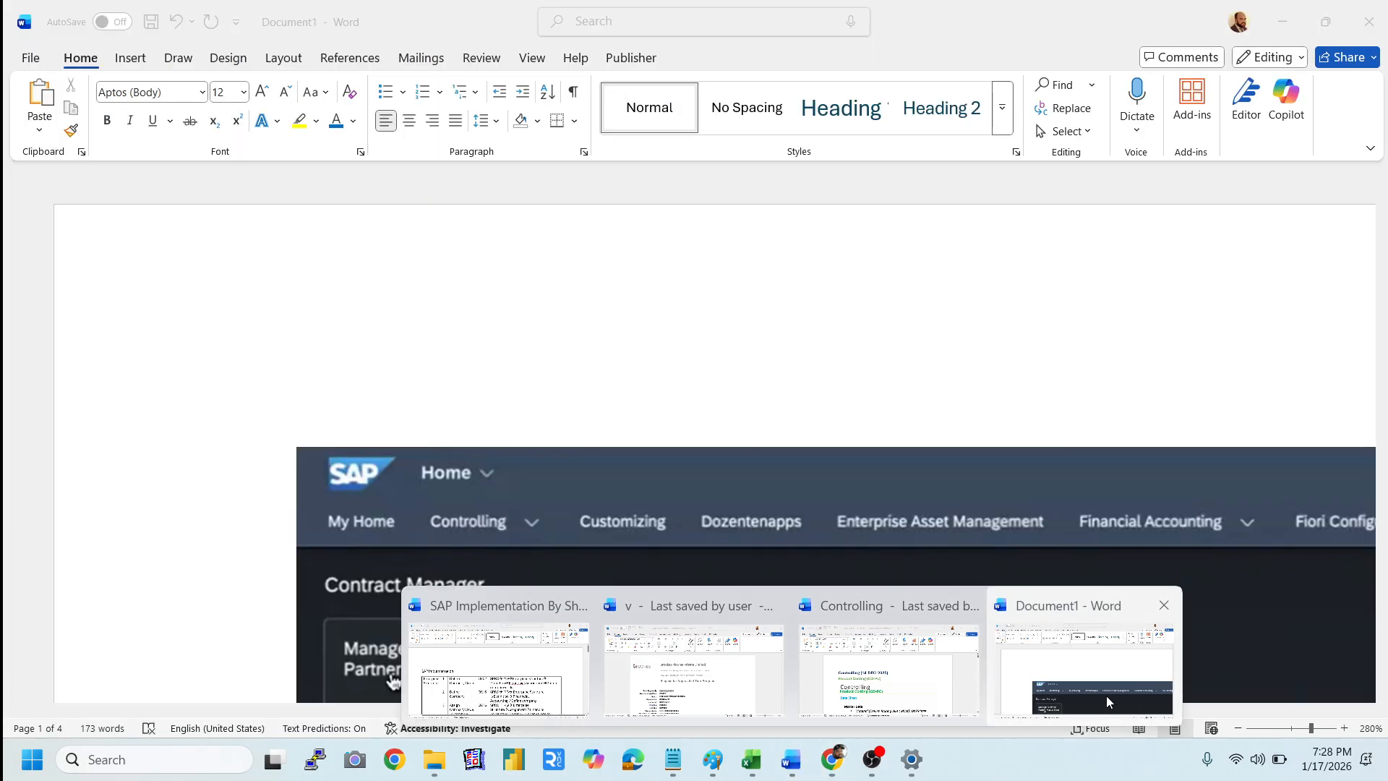
scroll(797, 637, "down", 5)
scroll(797, 638, "down", 7)
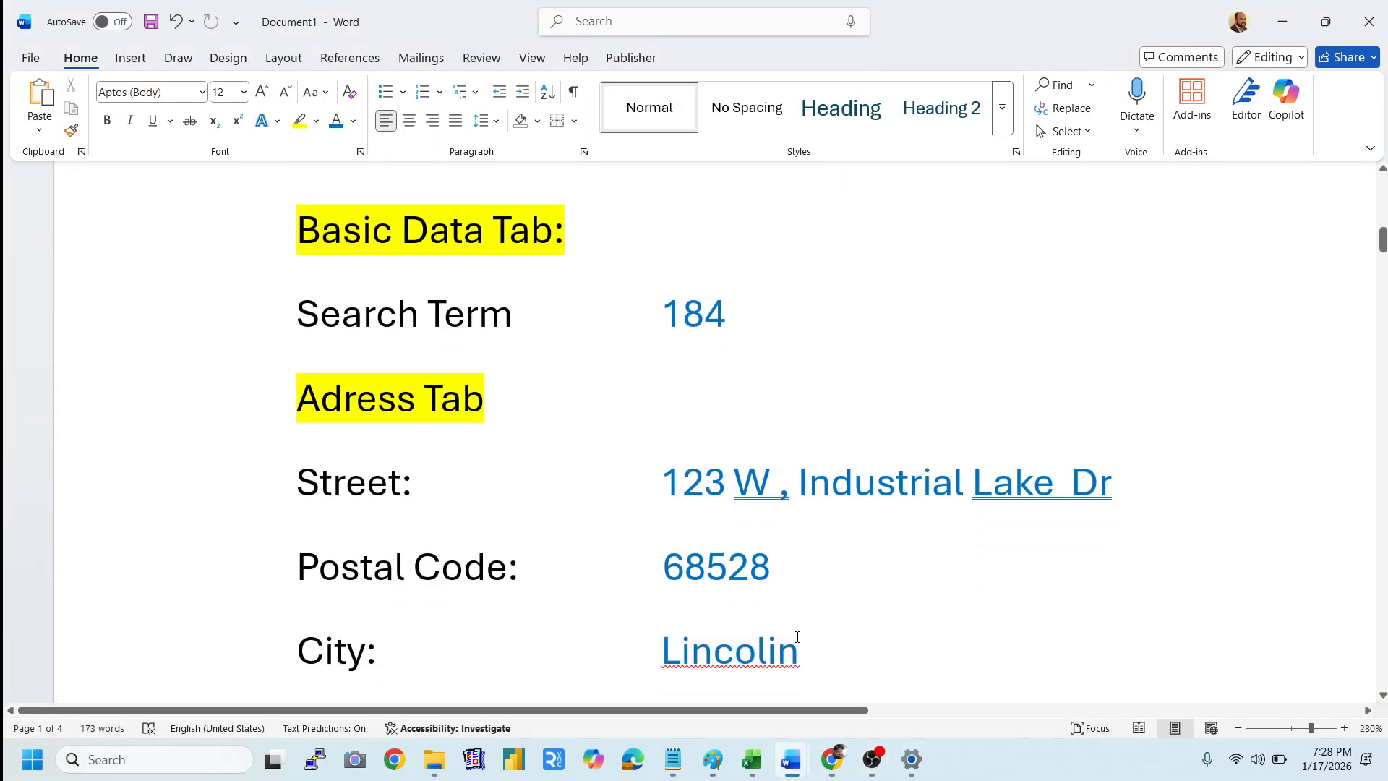
- Copy the city Lincolin from the address section in Word and paste it into the City field in SAP's Create Organization dialog
scroll(797, 637, "up", 4)
scroll(730, 486, "up", 3)
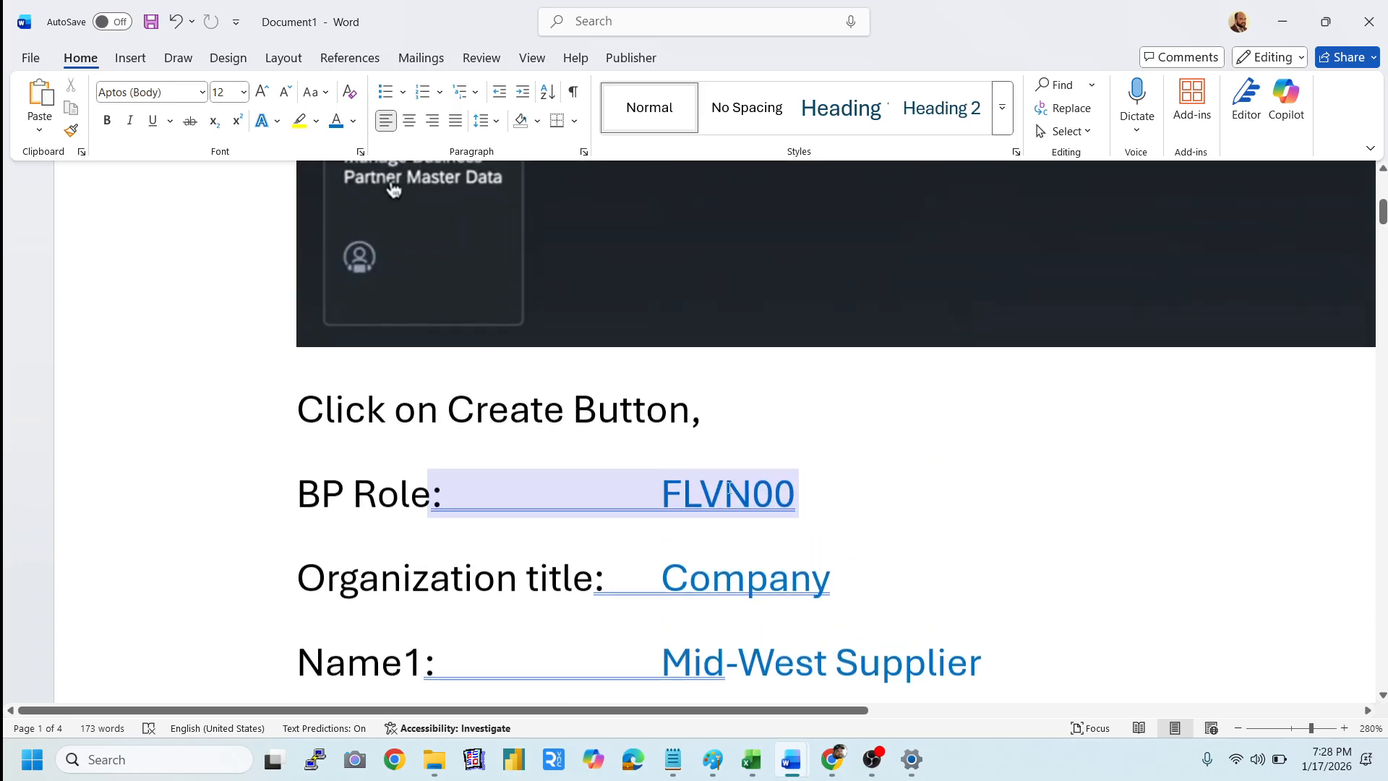
scroll(730, 486, "down", 6)
scroll(730, 486, "down", 5)
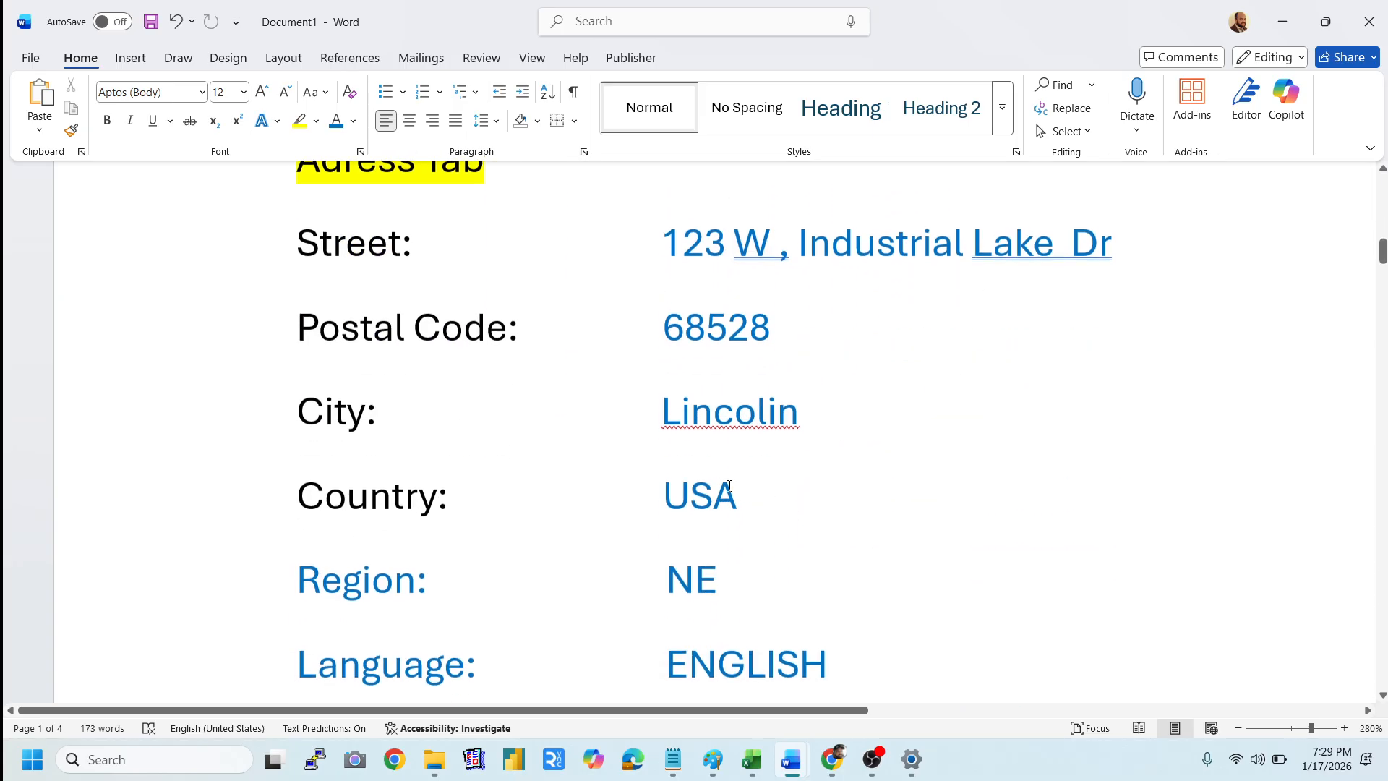
left_click_drag(666, 405, 807, 412)
key("ctrl+c")
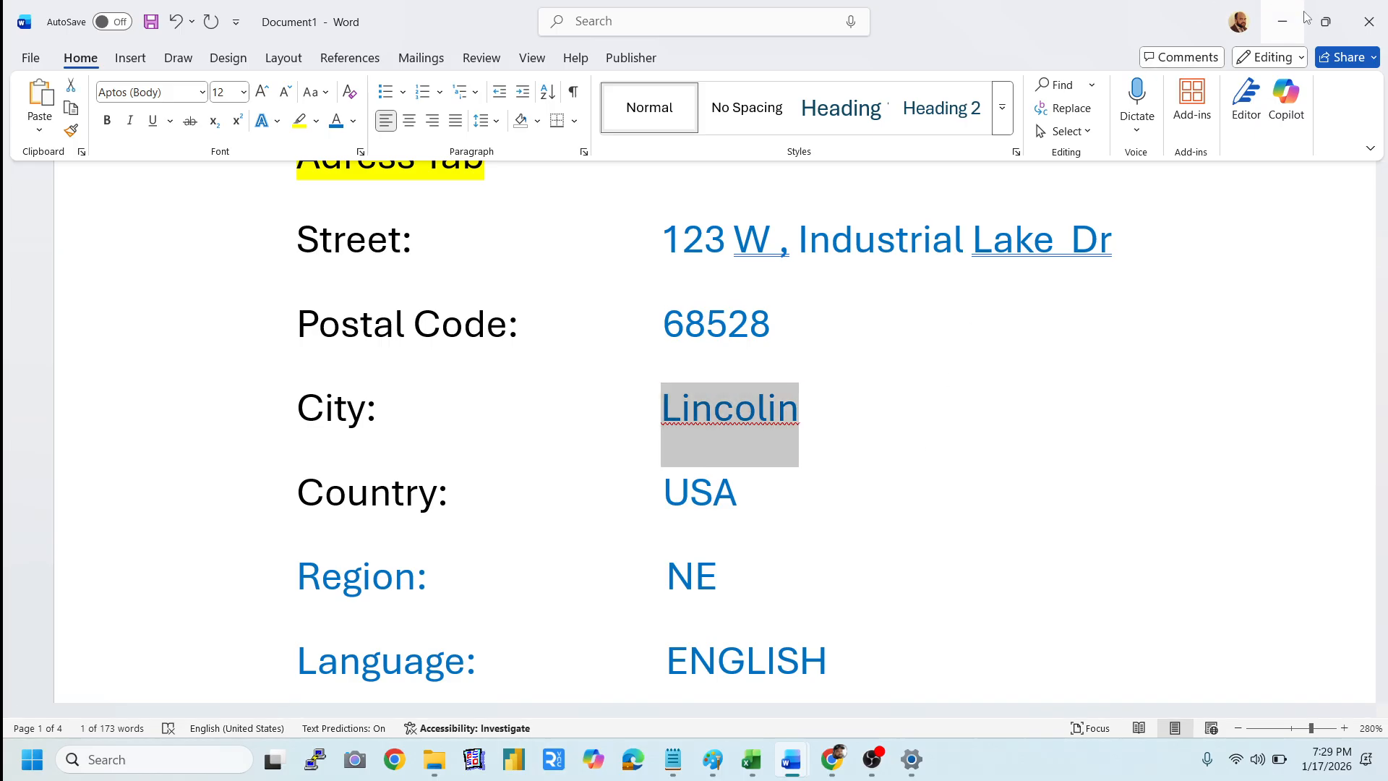
left_click(1282, 22)
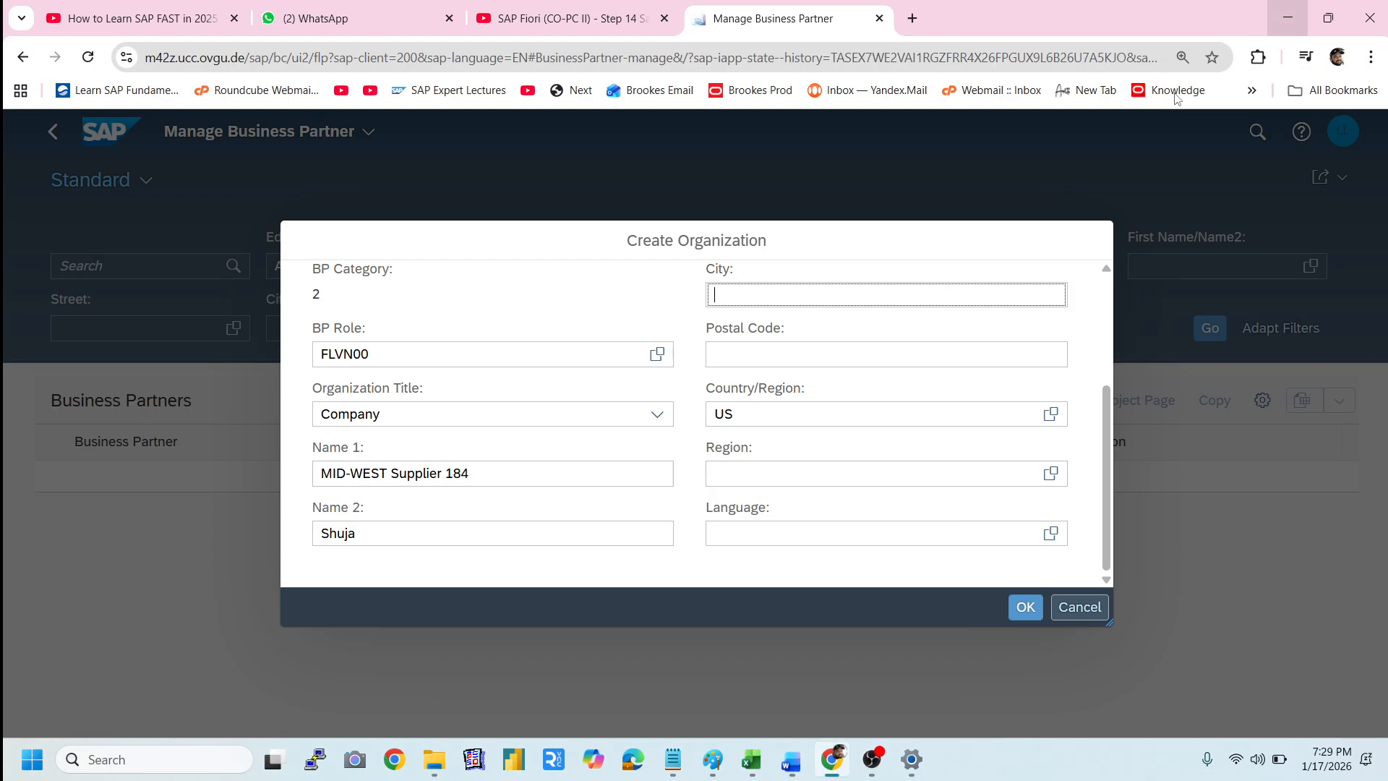
key("ctrl+v")
- Set the organization's postal code to 68528 and select ME from the region value help
left_click(749, 355)
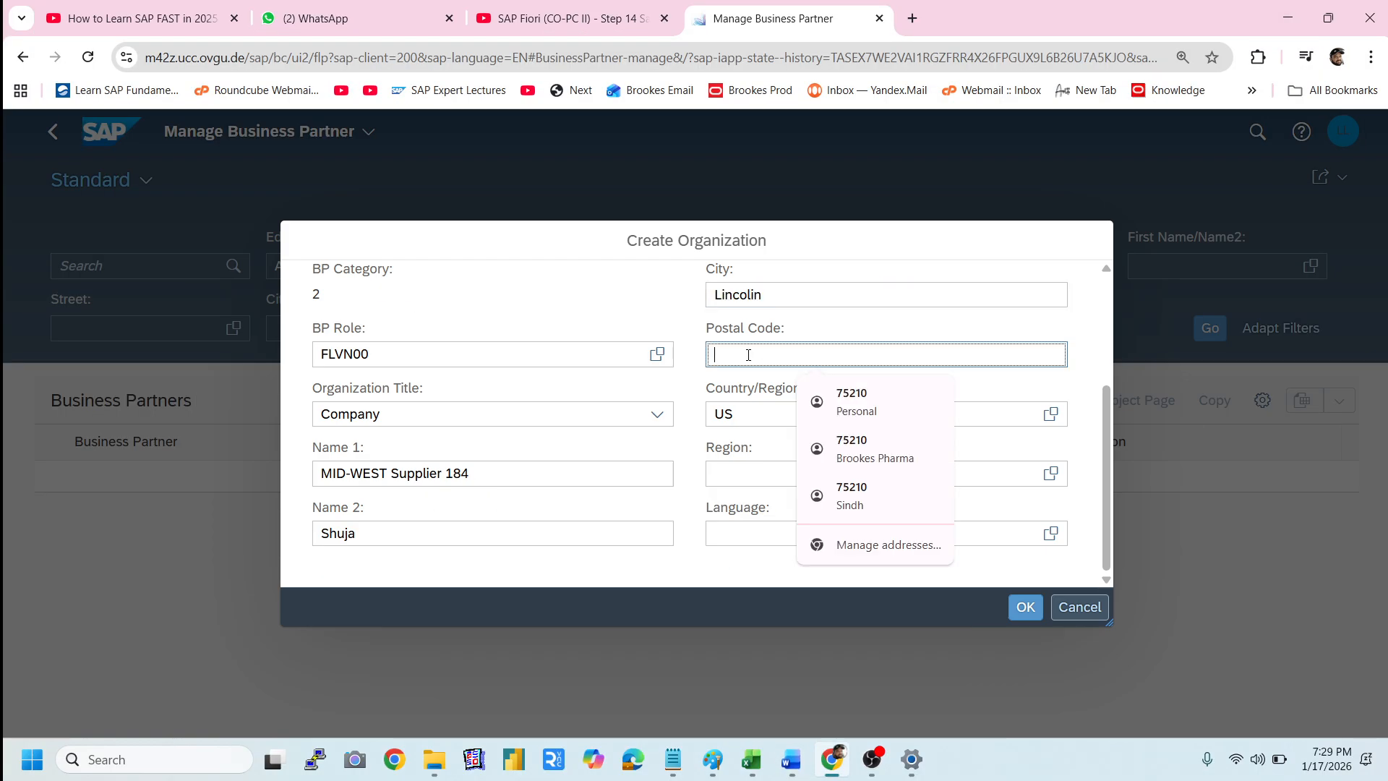
type("68520")
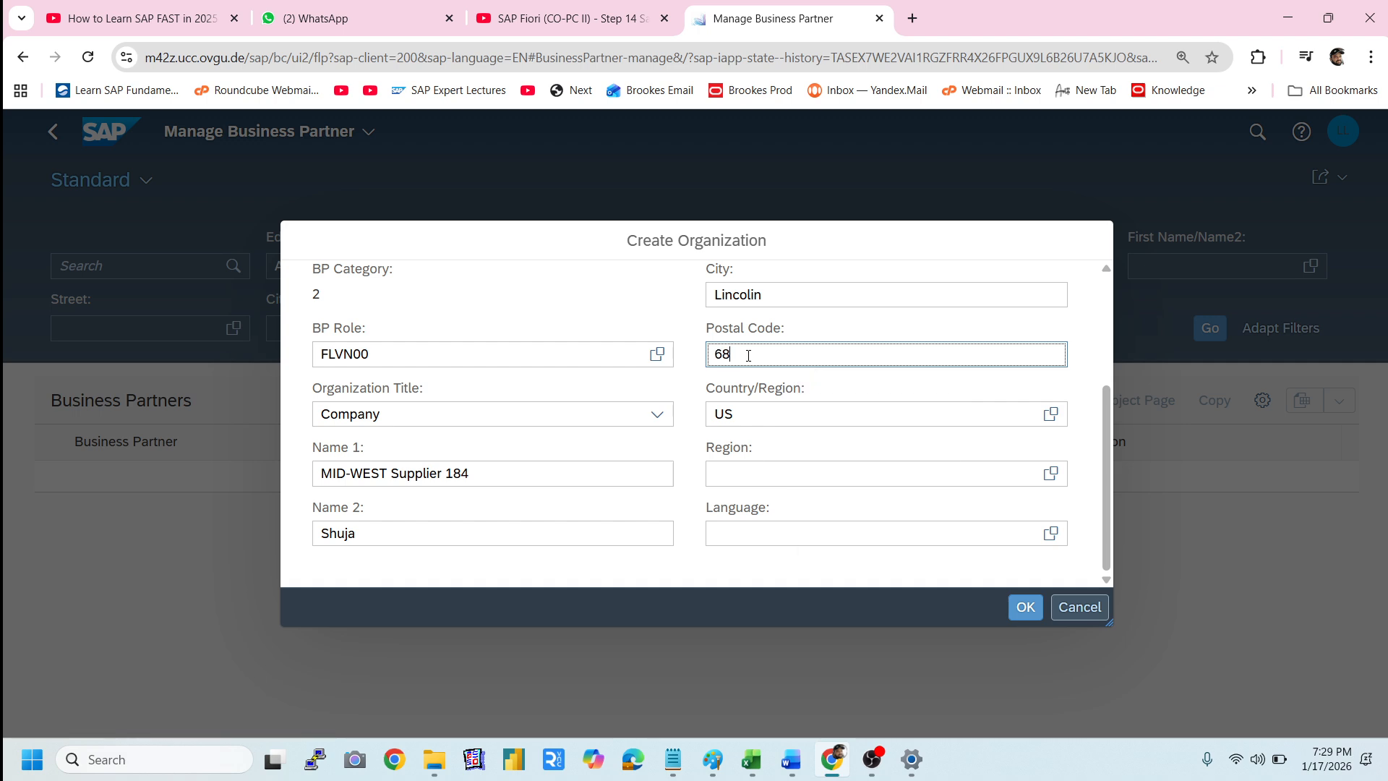
left_click(753, 473)
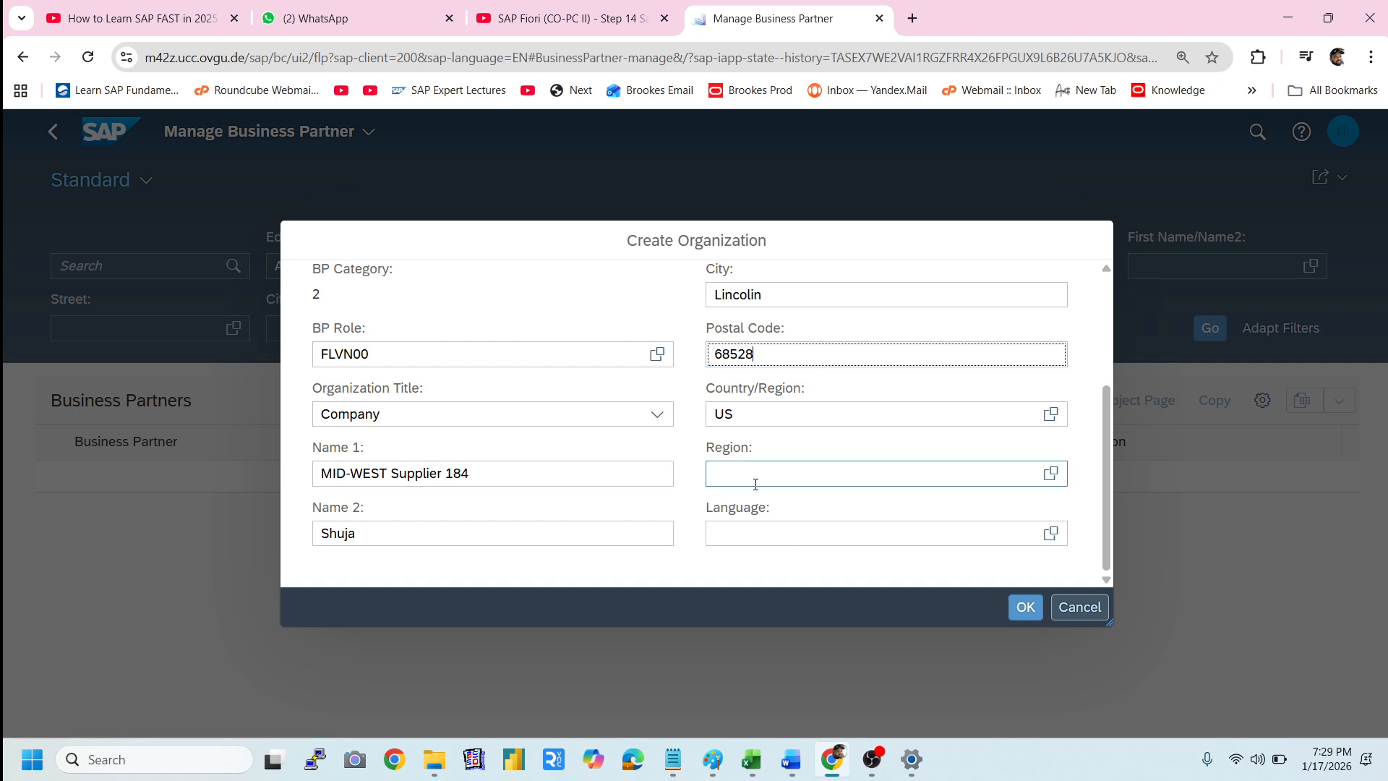
left_click(1050, 473)
scroll(297, 470, "down", 10)
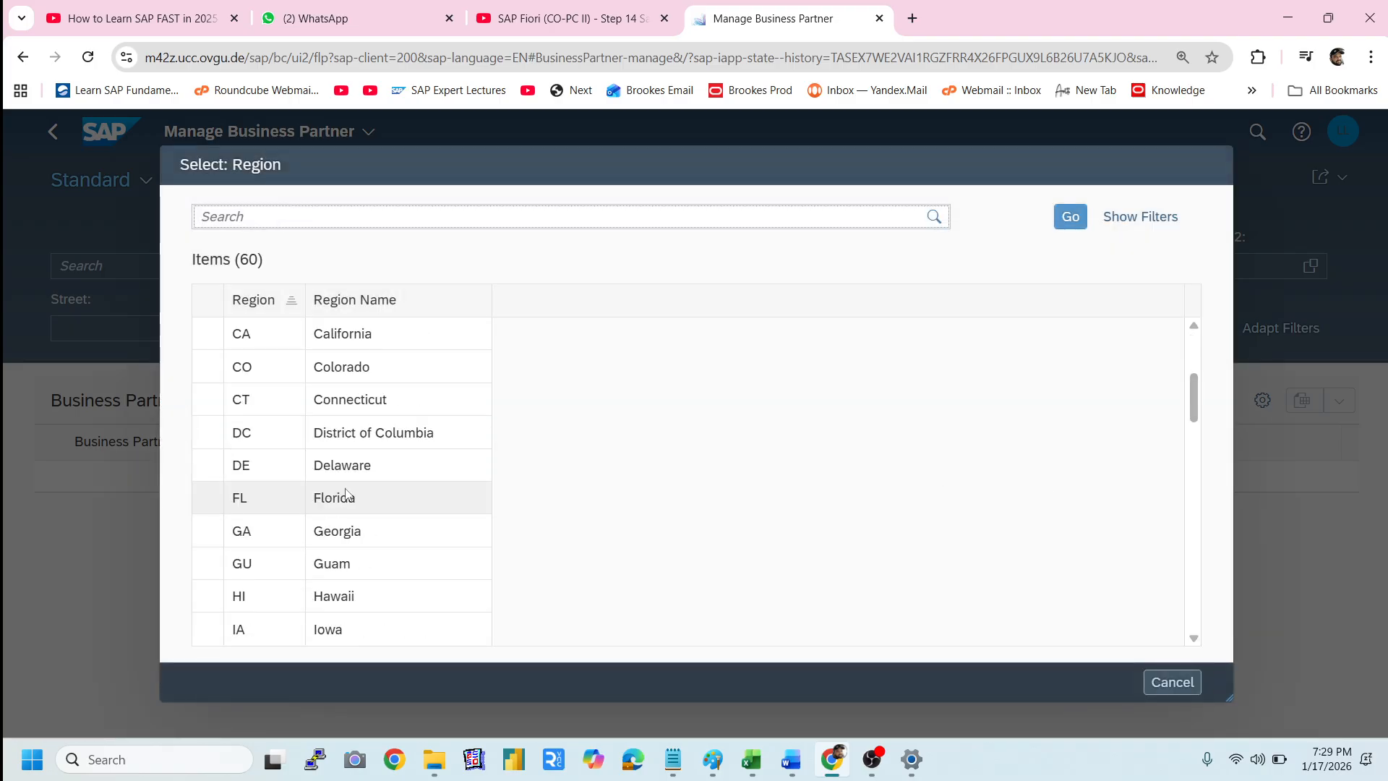
left_click(250, 467)
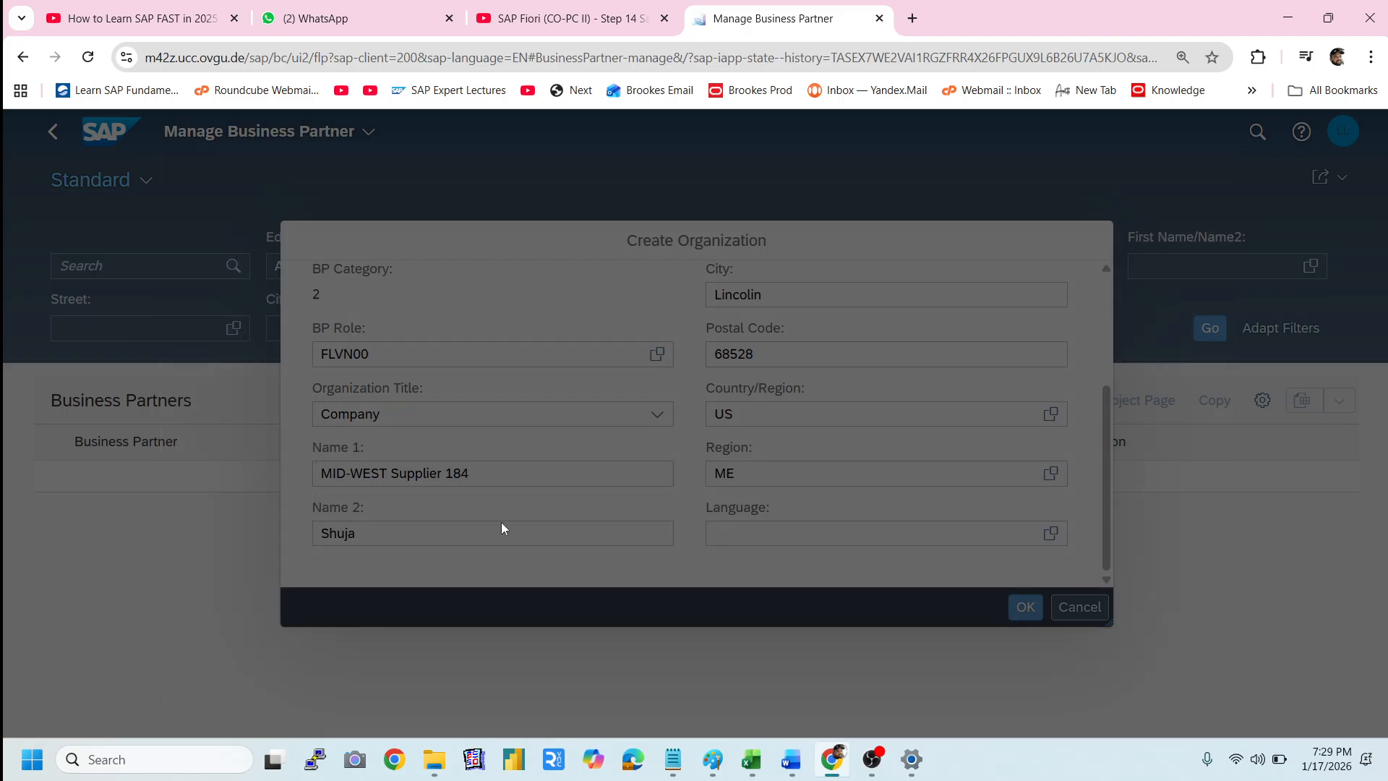
- Set the organization's language to EN and confirm the Create Organization dialog
left_click(862, 533)
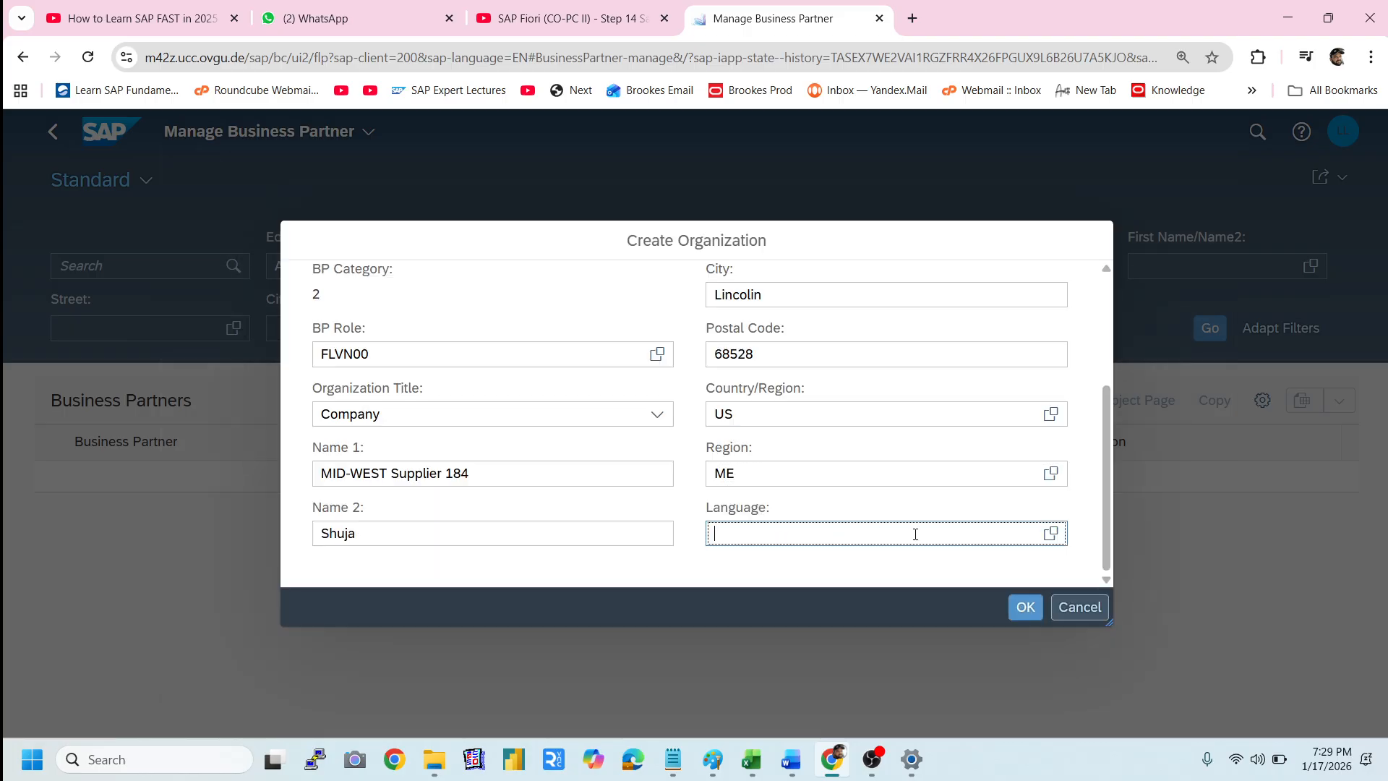
type("EN")
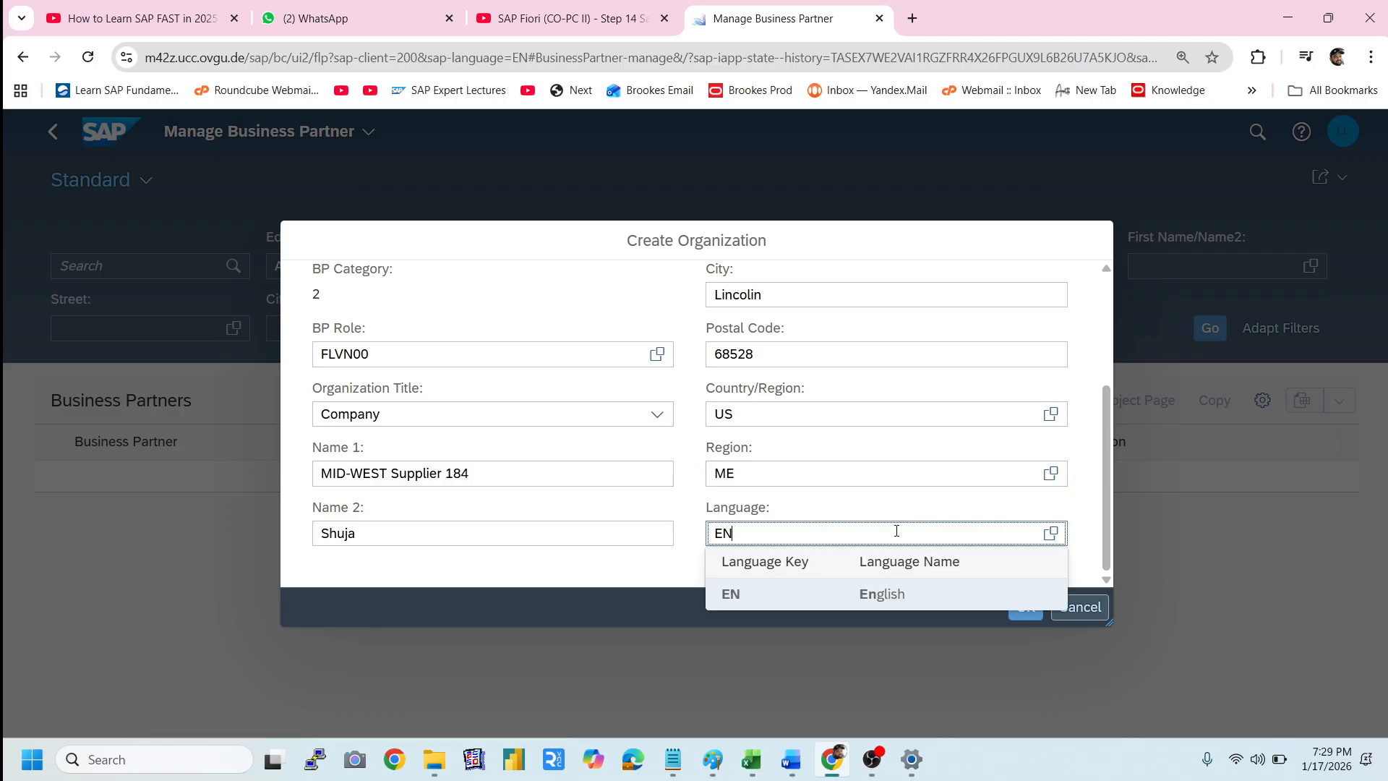
left_click(763, 600)
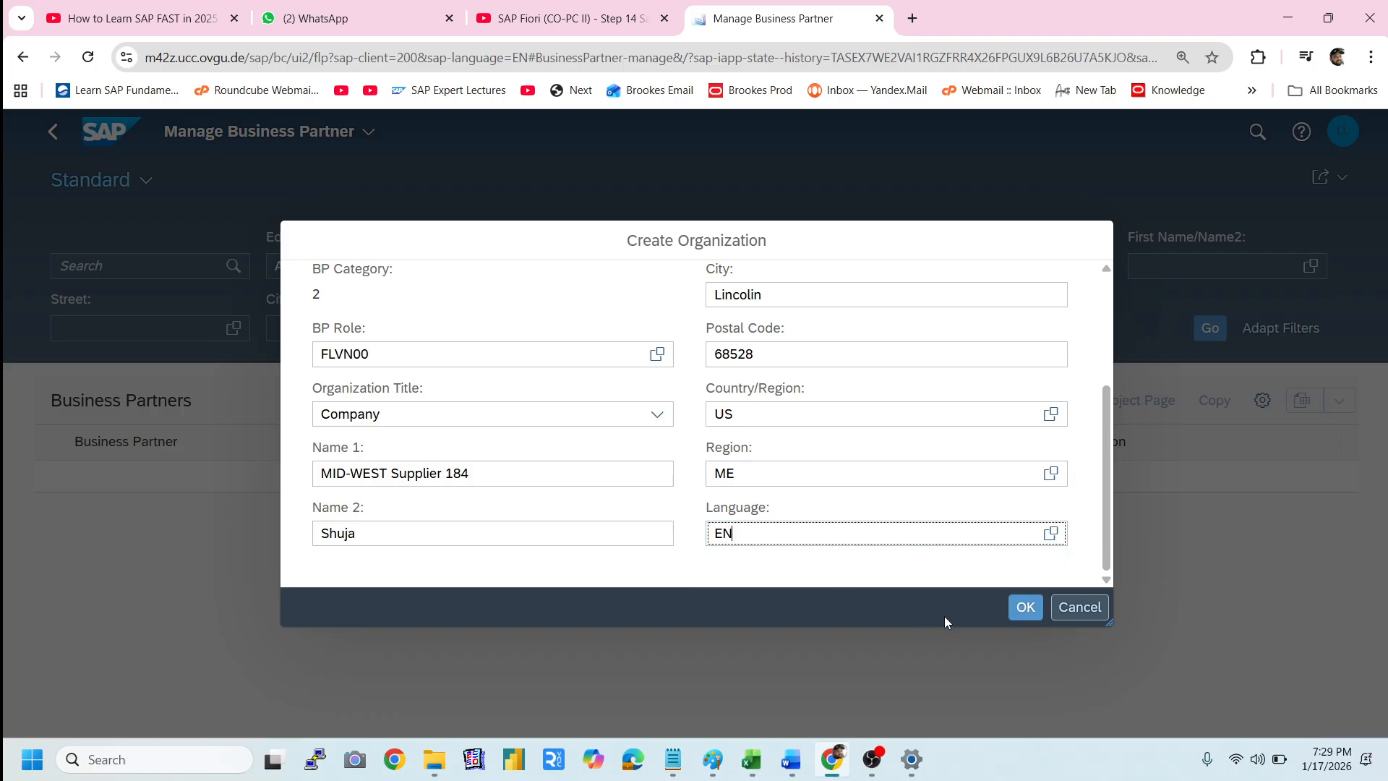
left_click(1023, 610)
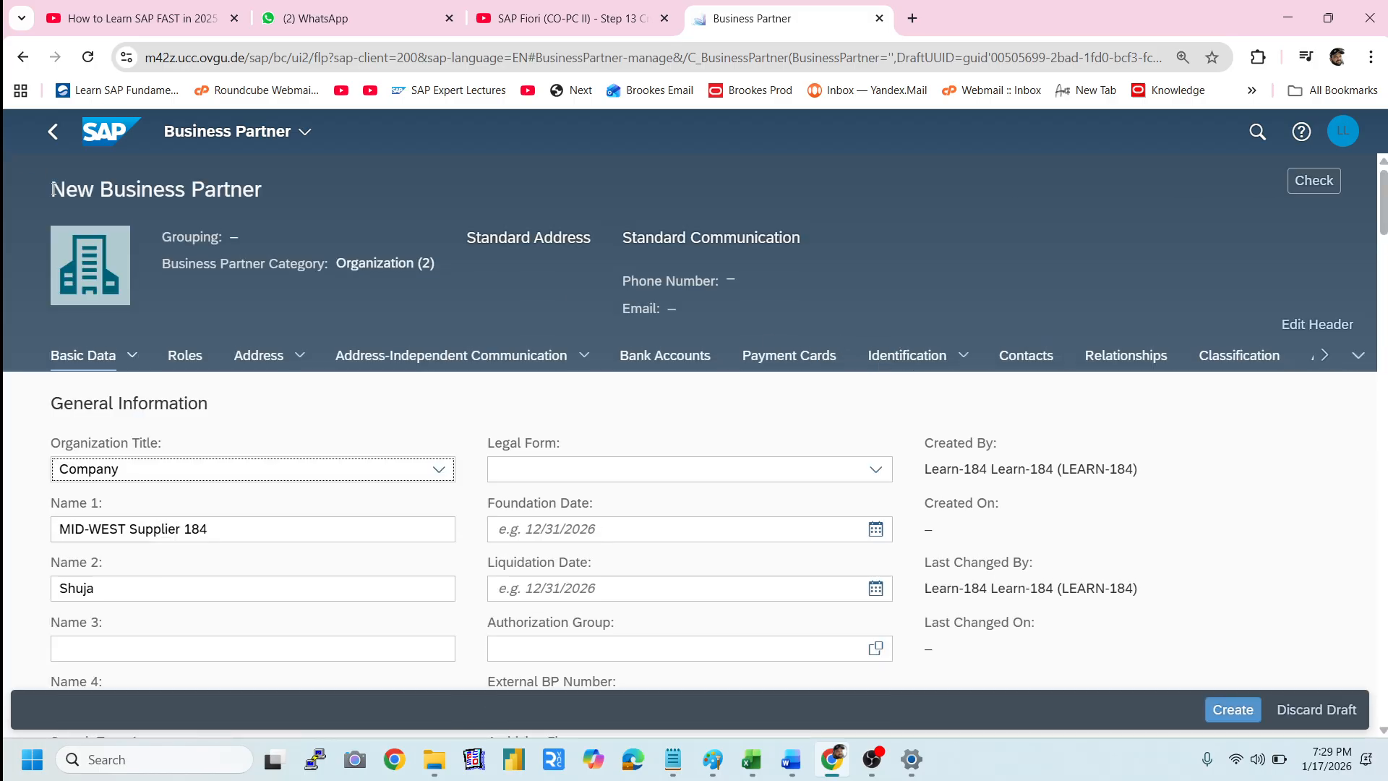
- Set Search Term 1 to 184 in the new business partner's general information
left_click_drag(53, 190, 286, 179)
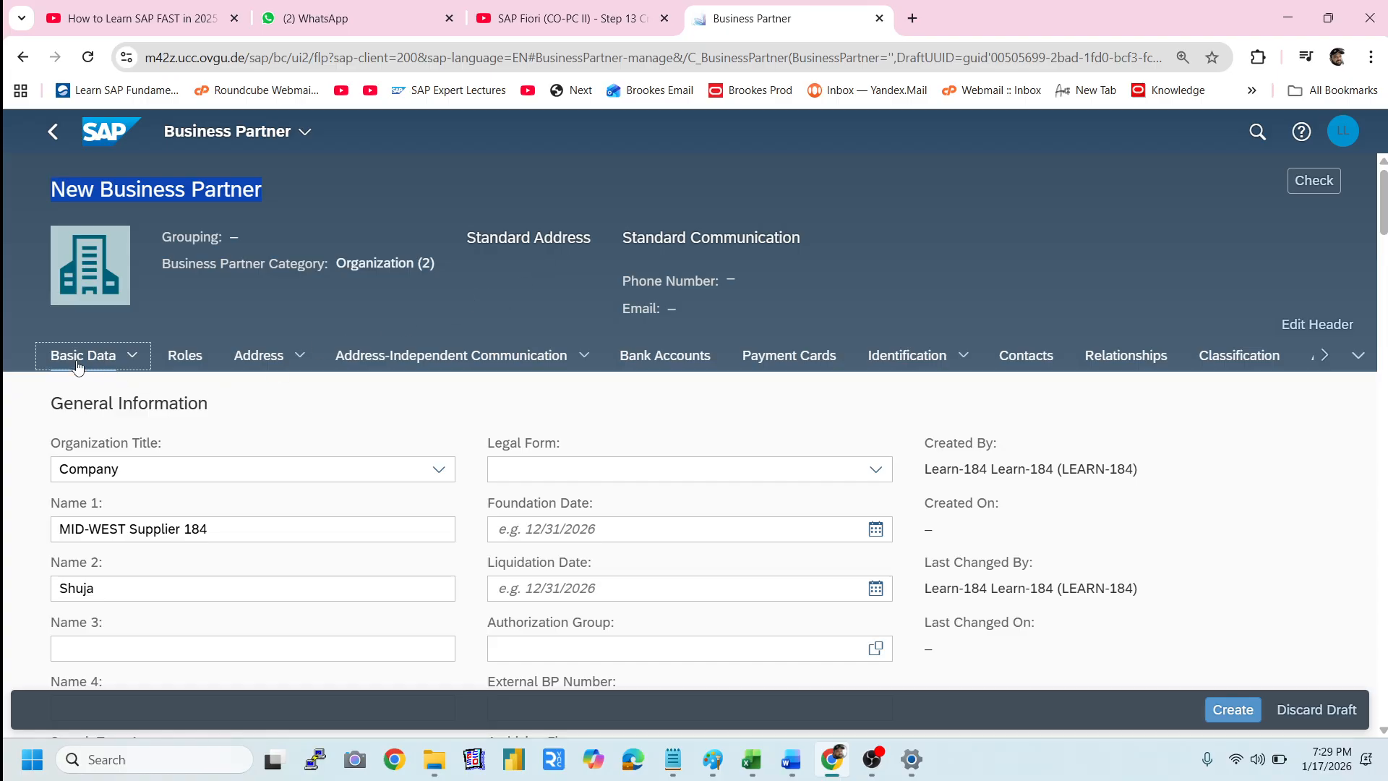
left_click(245, 476)
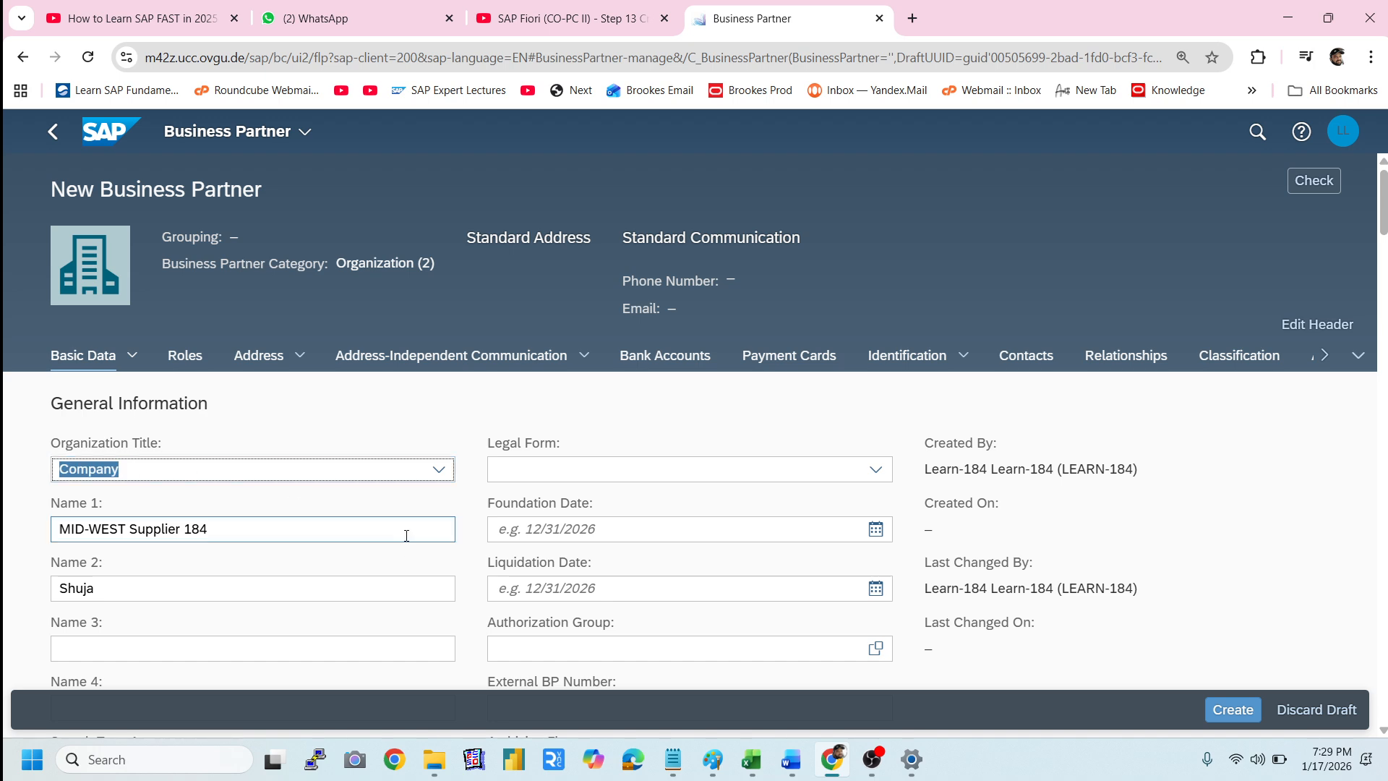
scroll(407, 533, "down", 4)
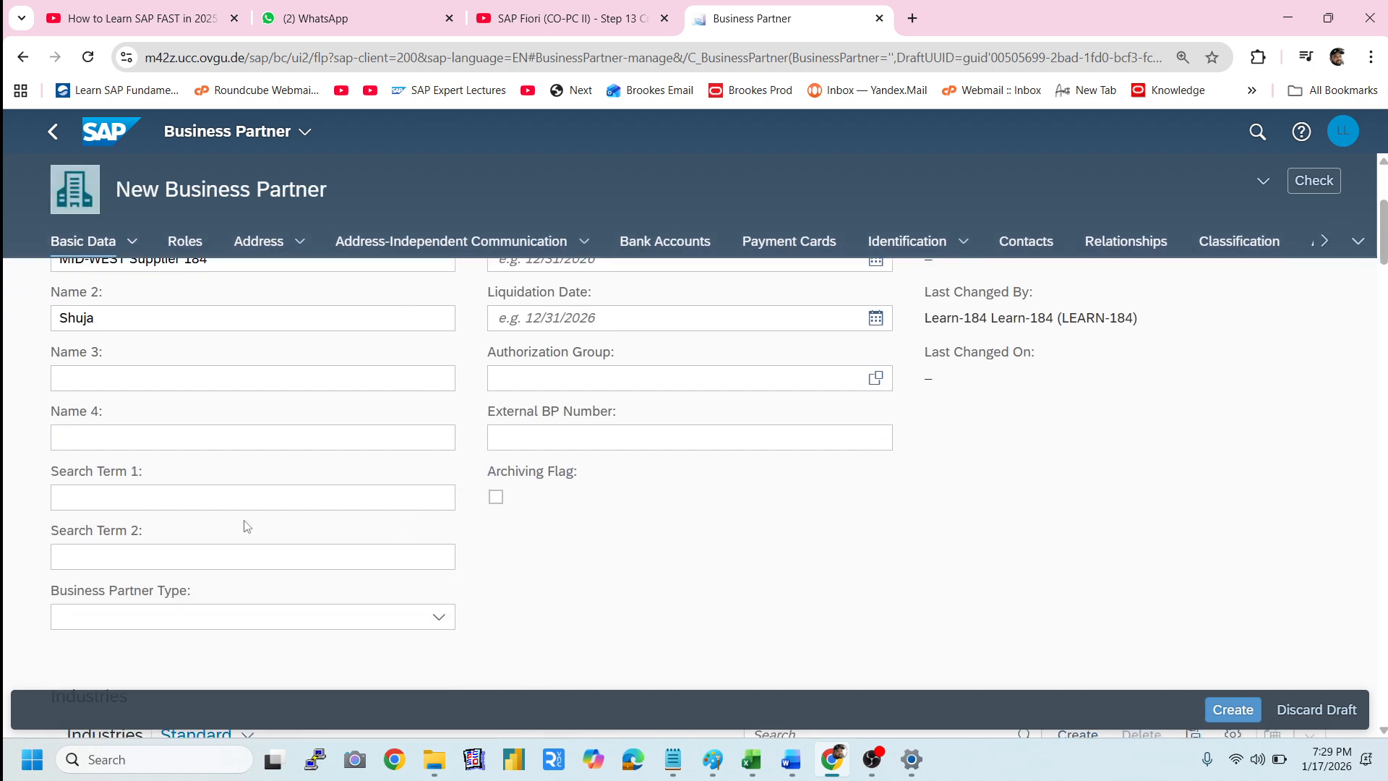
left_click(193, 498)
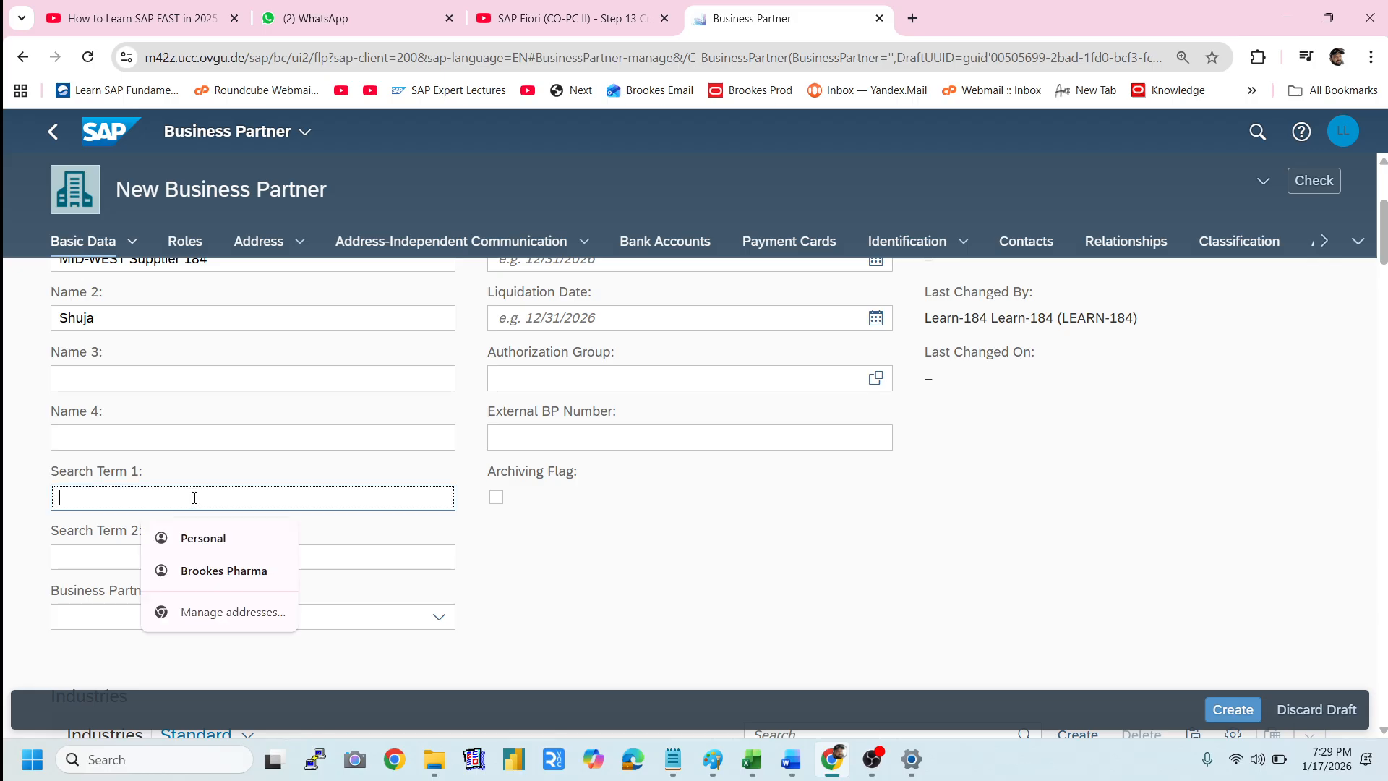
type("184")
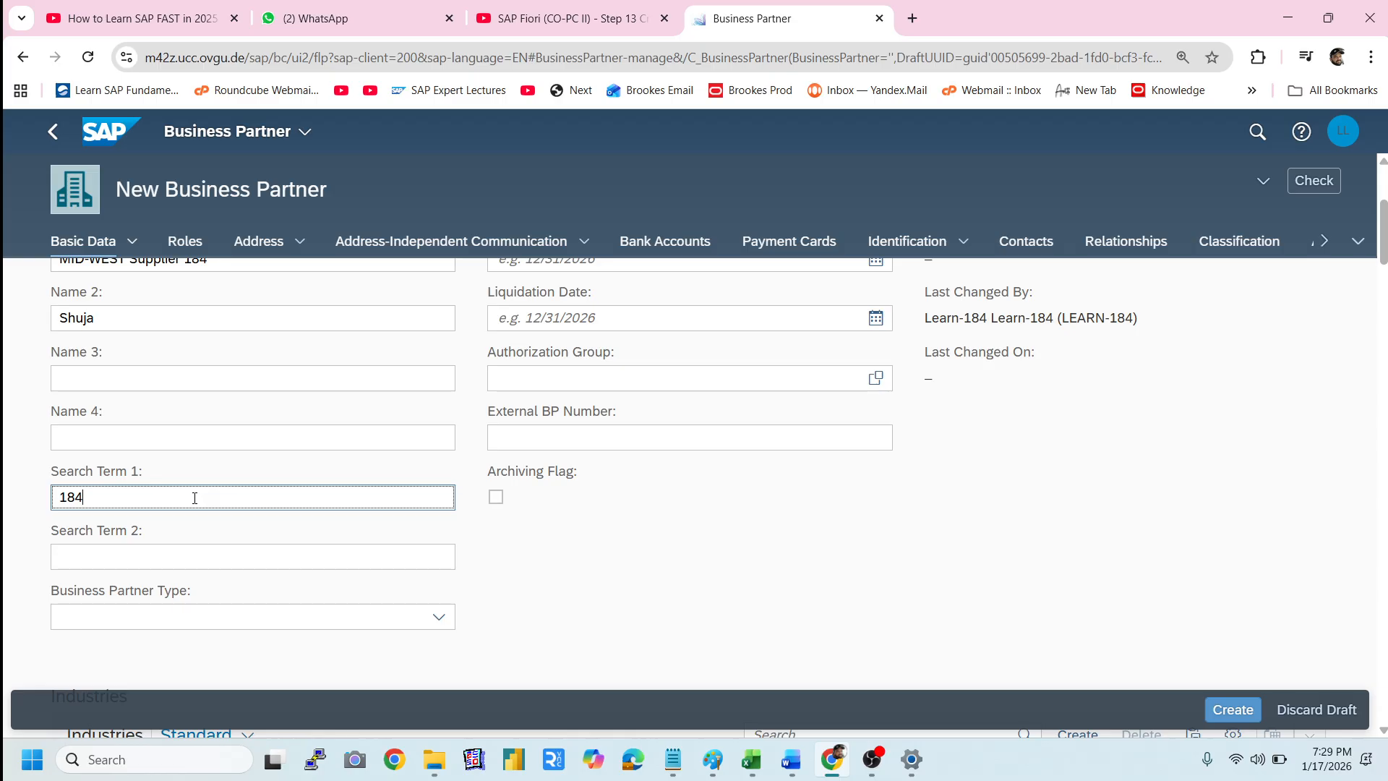
left_click(133, 549)
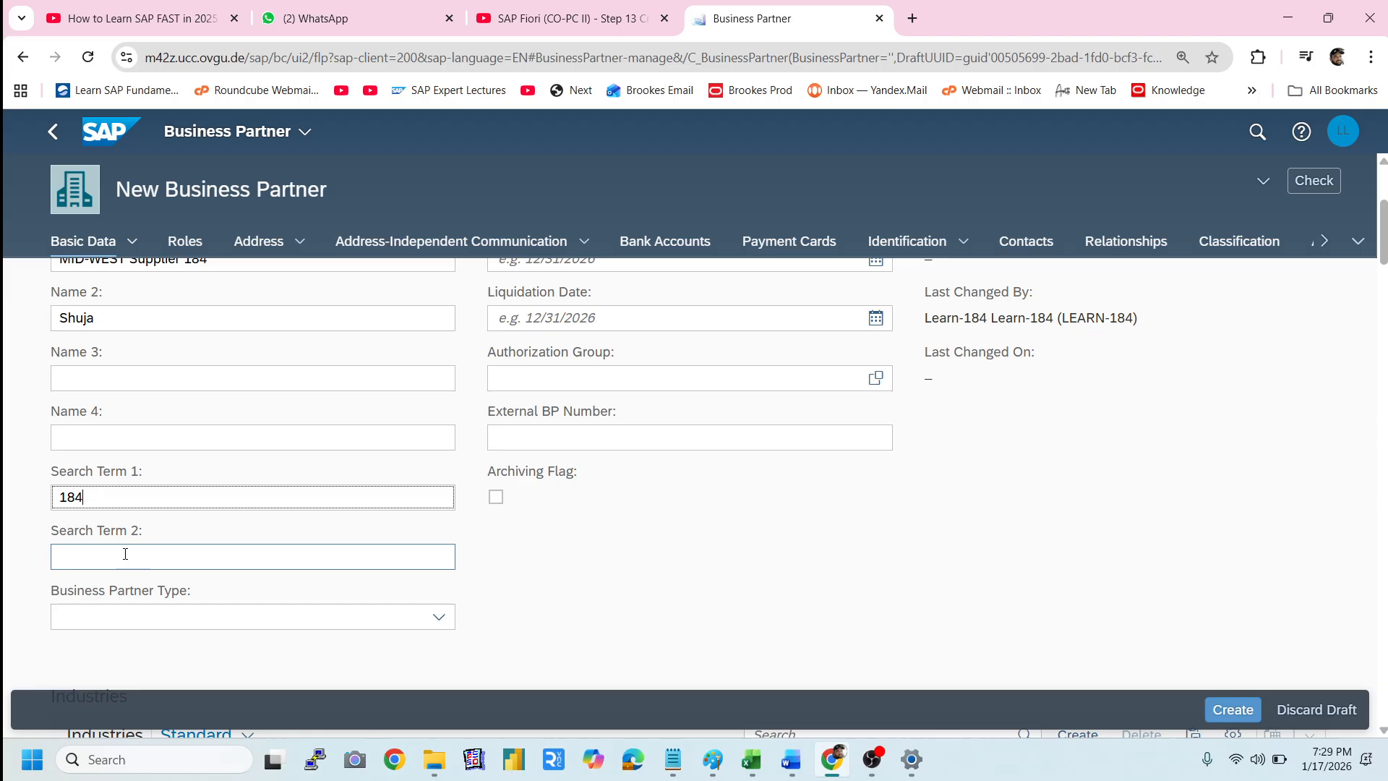
scroll(595, 579, "down", 1)
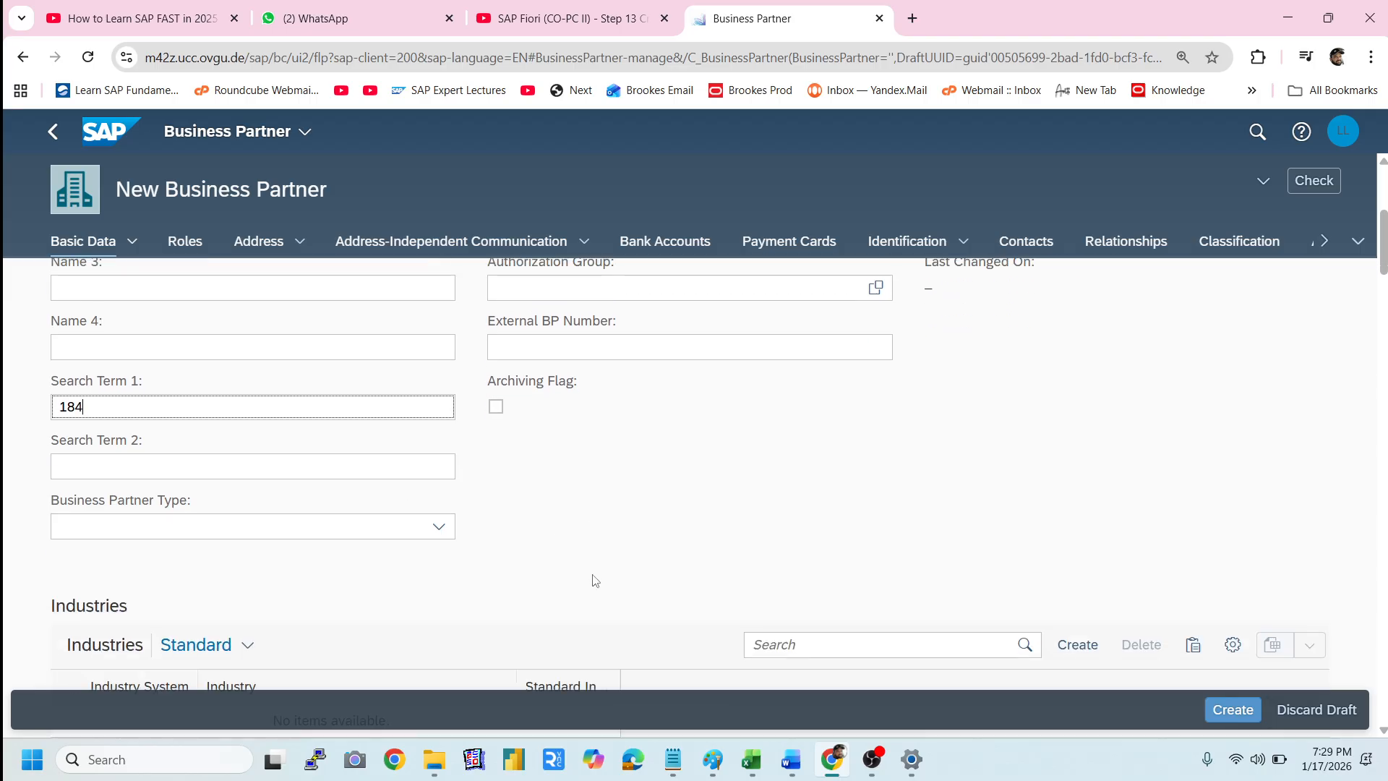
scroll(595, 581, "down", 2)
scroll(593, 580, "up", 3)
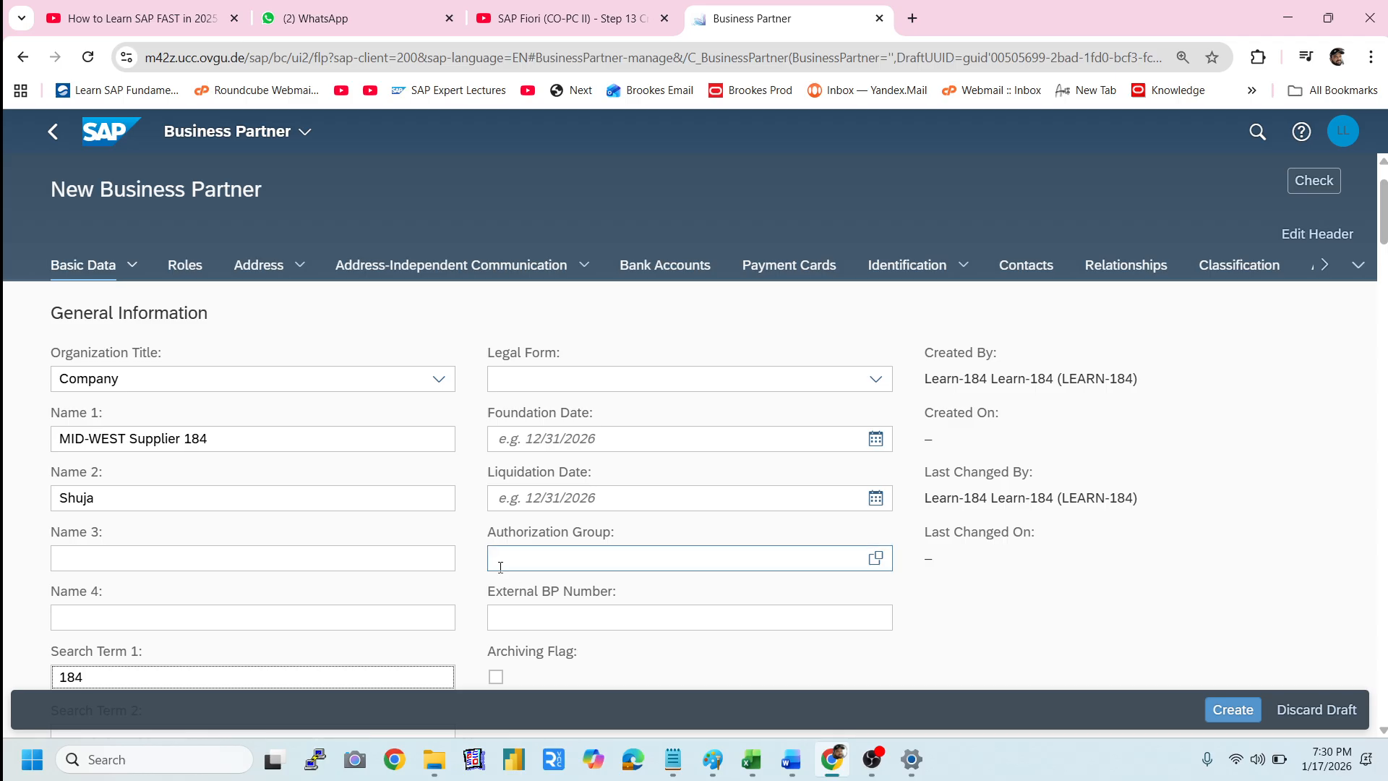
- Add a tax number entry in the Identification section and open the value help for its tax category
left_click(907, 265)
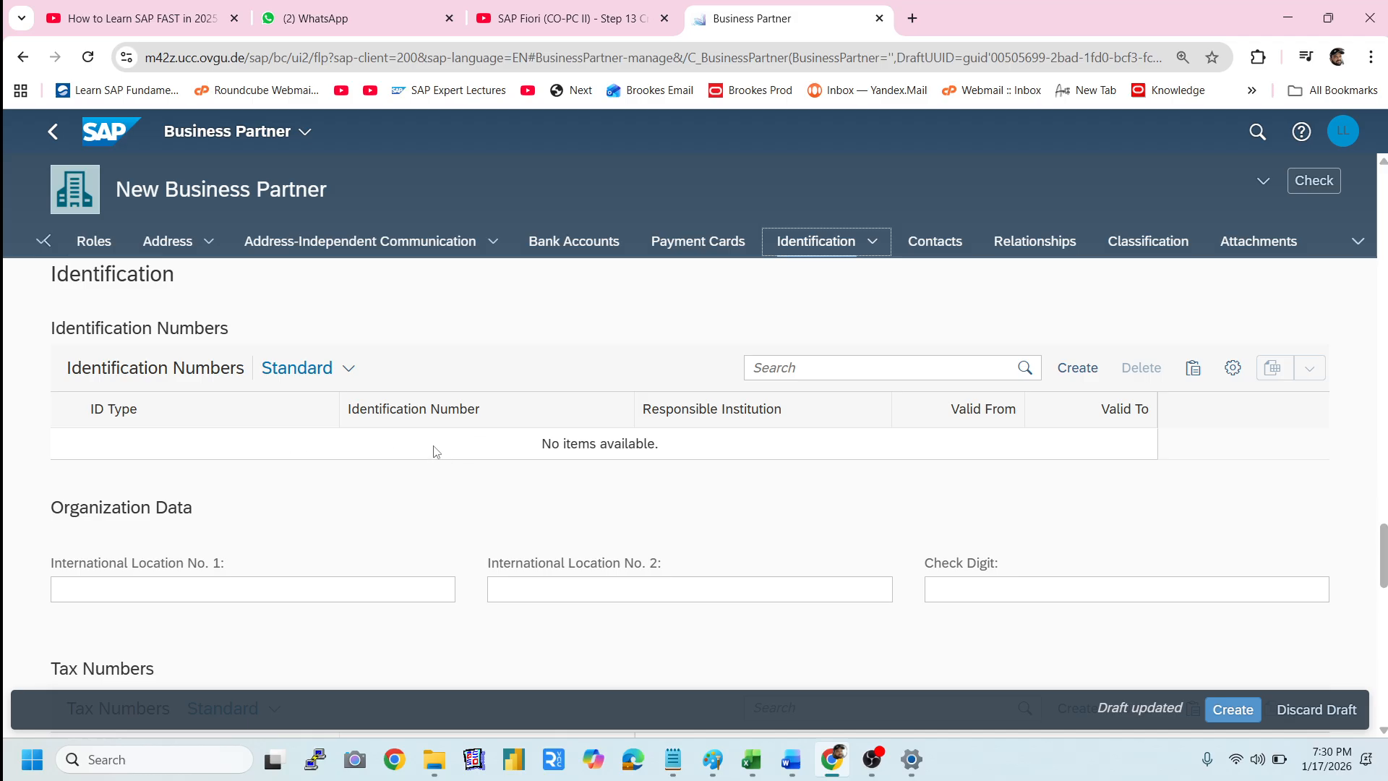
scroll(424, 454, "down", 2)
scroll(424, 454, "down", 2)
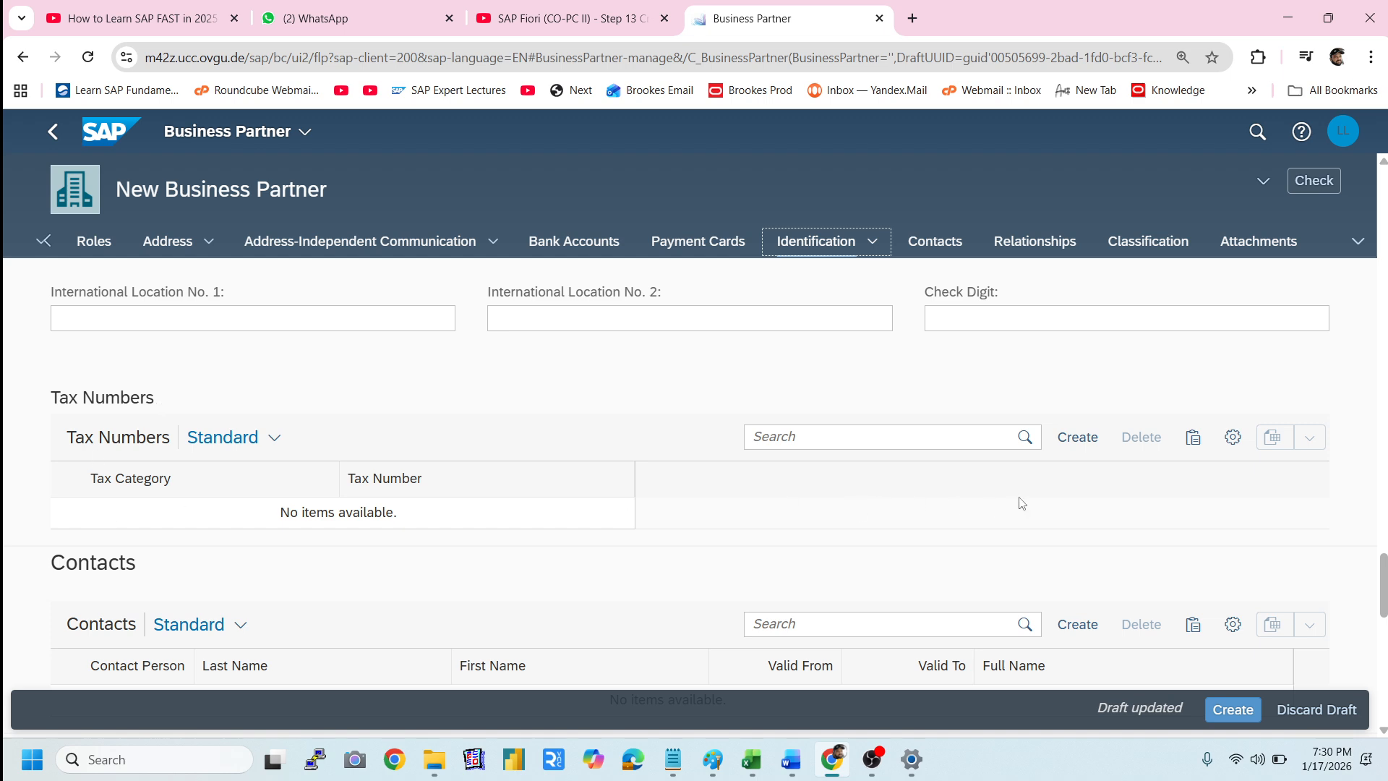
left_click(1081, 438)
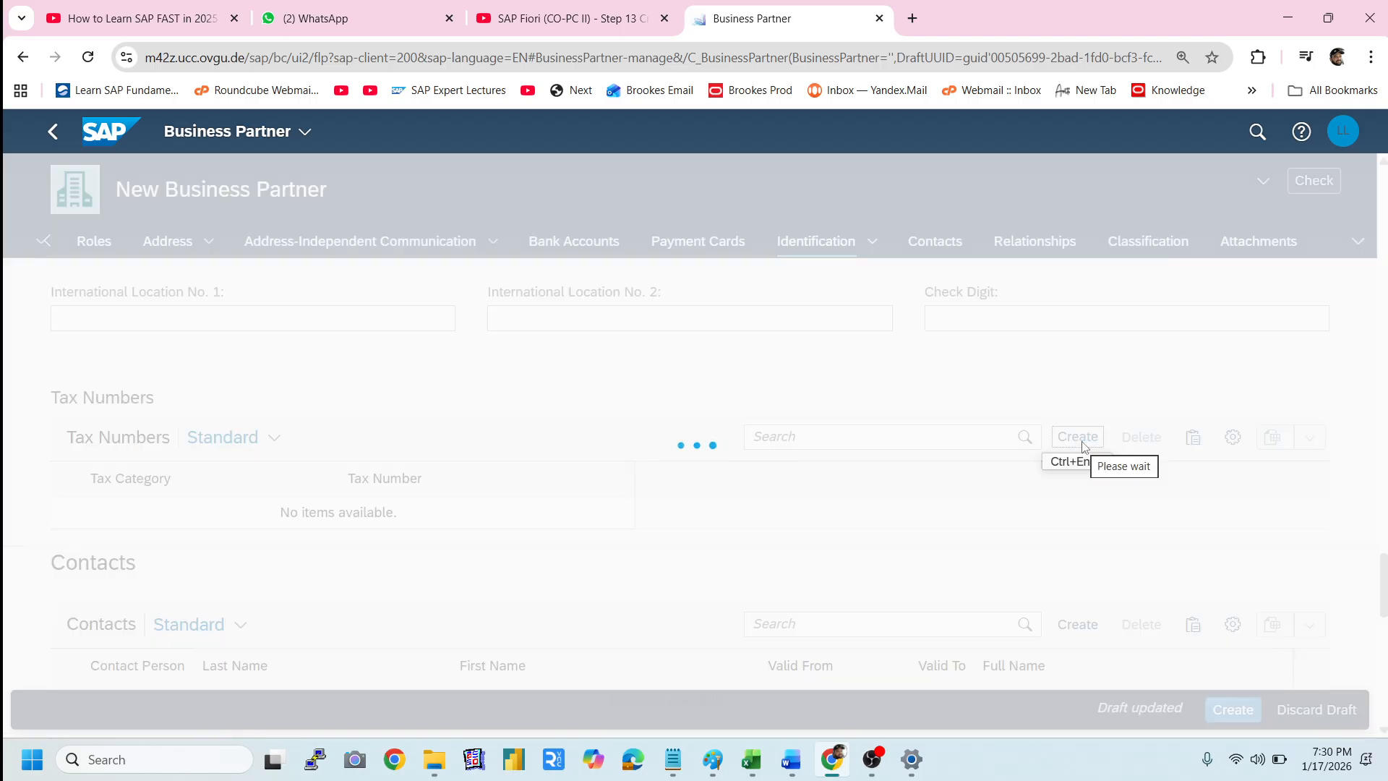
left_click(174, 517)
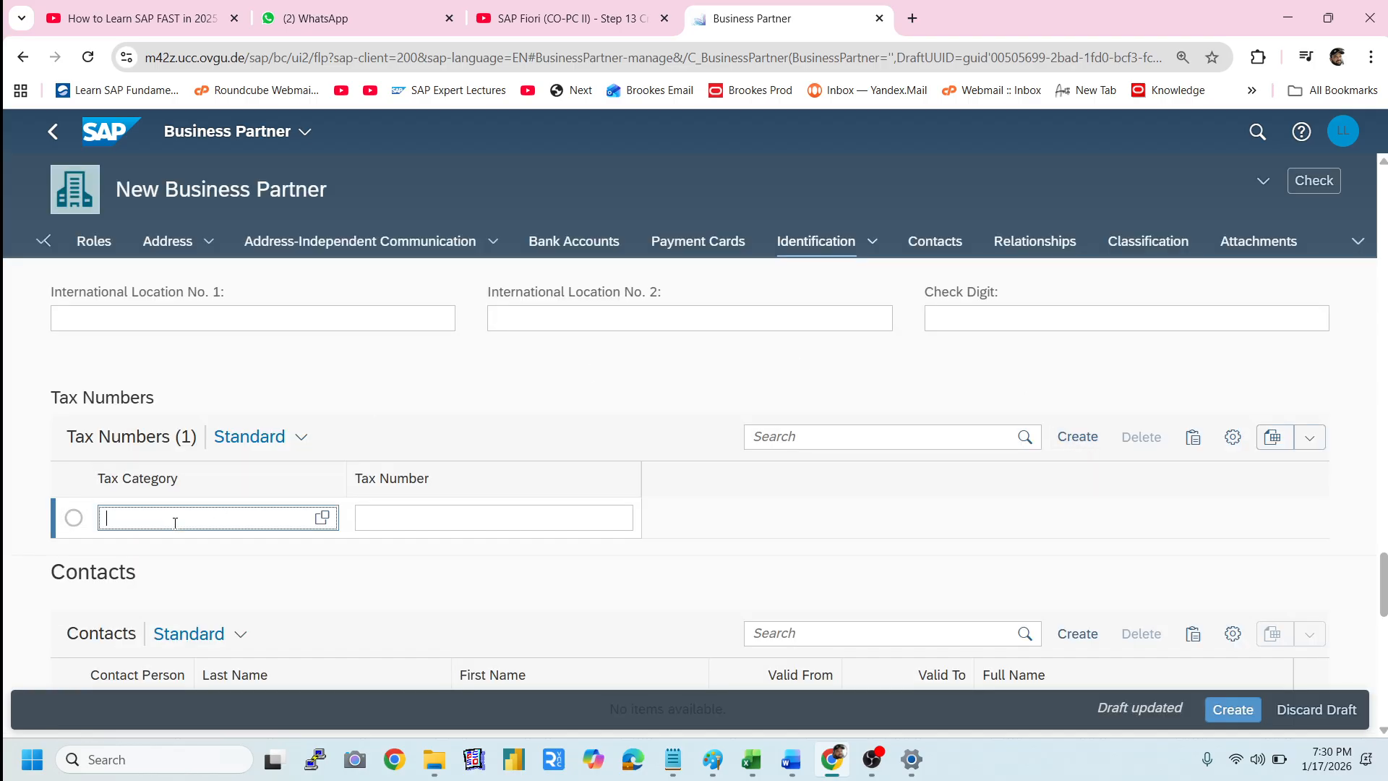
left_click(322, 517)
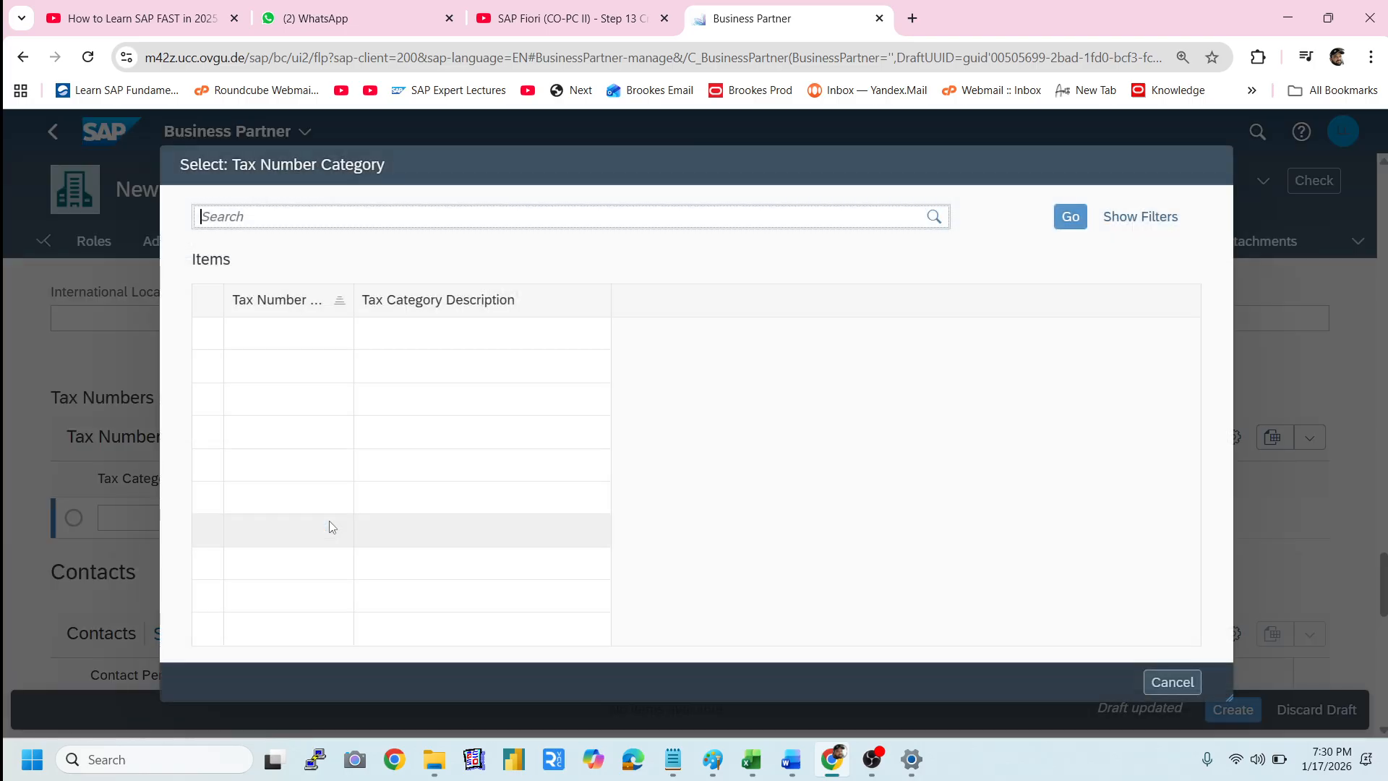
scroll(521, 506, "down", 8)
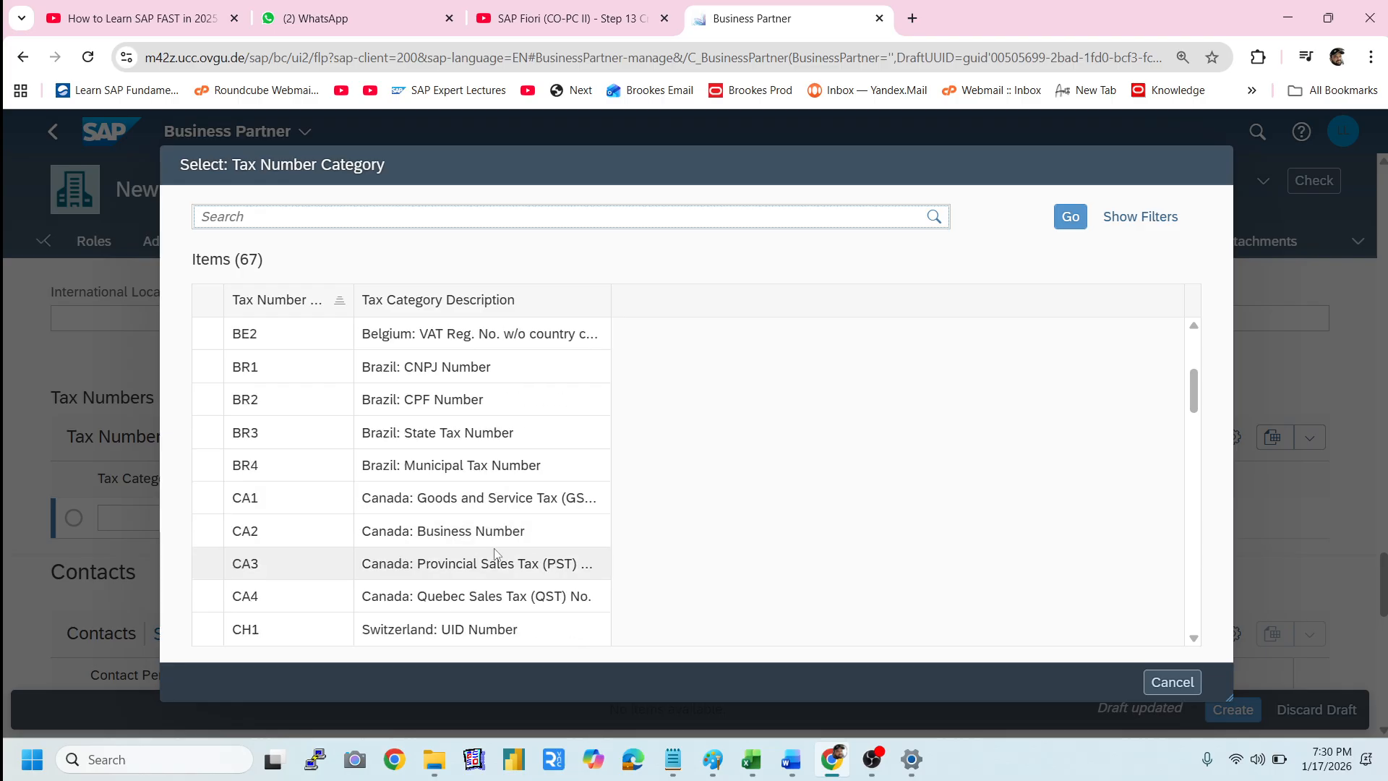
- Copy the tax category US1 from Document1 in Word and return to the tax number category selection in SAP
mouse_move(791, 759)
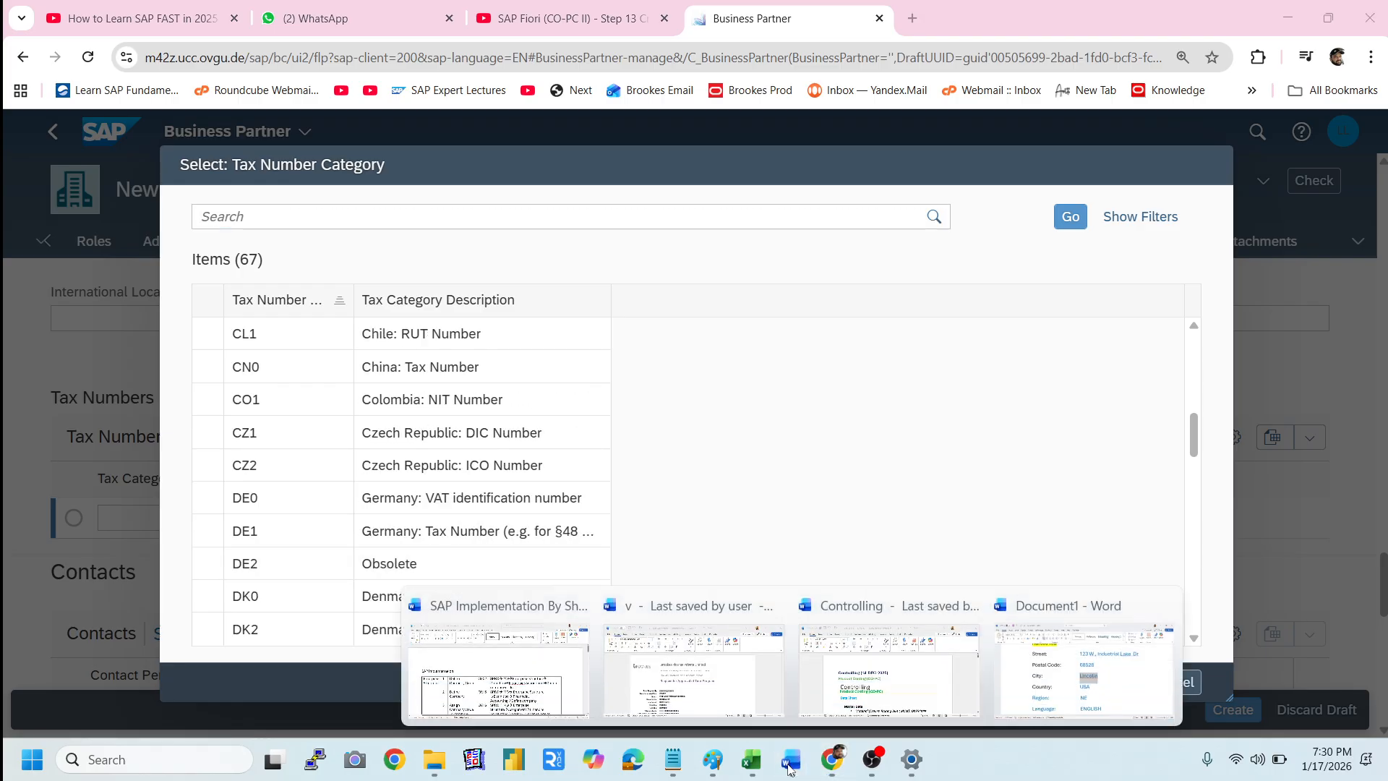
left_click(1073, 677)
scroll(917, 567, "down", 8)
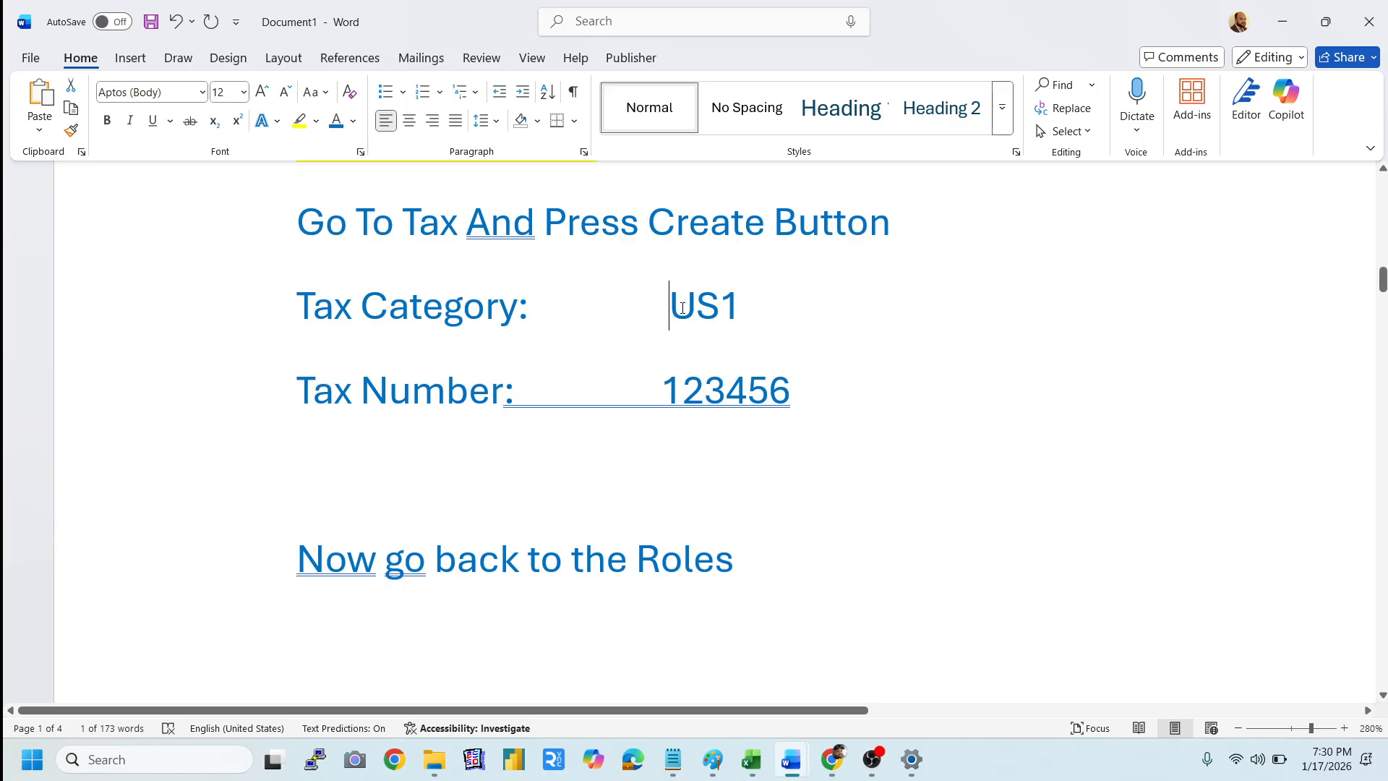
left_click_drag(682, 308, 733, 309)
key("ctrl+c")
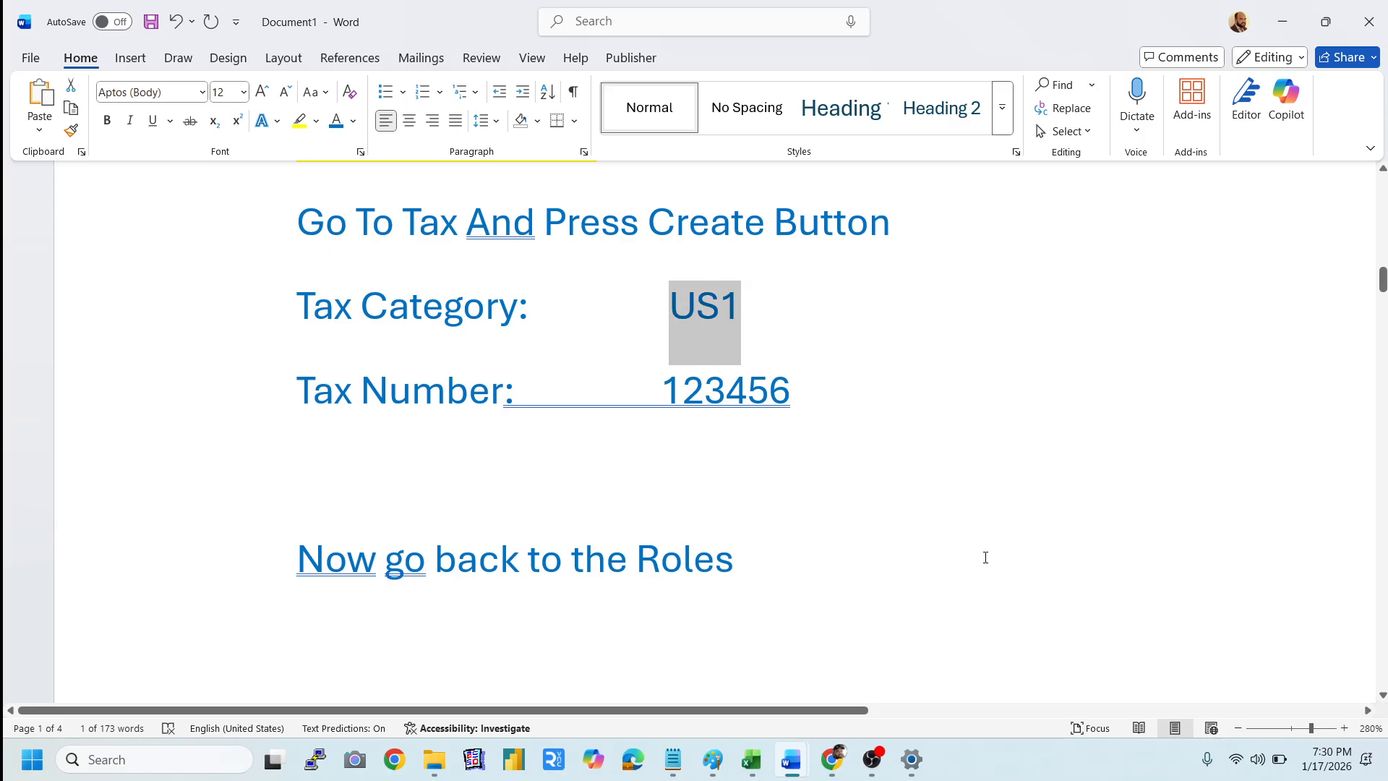
left_click(1282, 21)
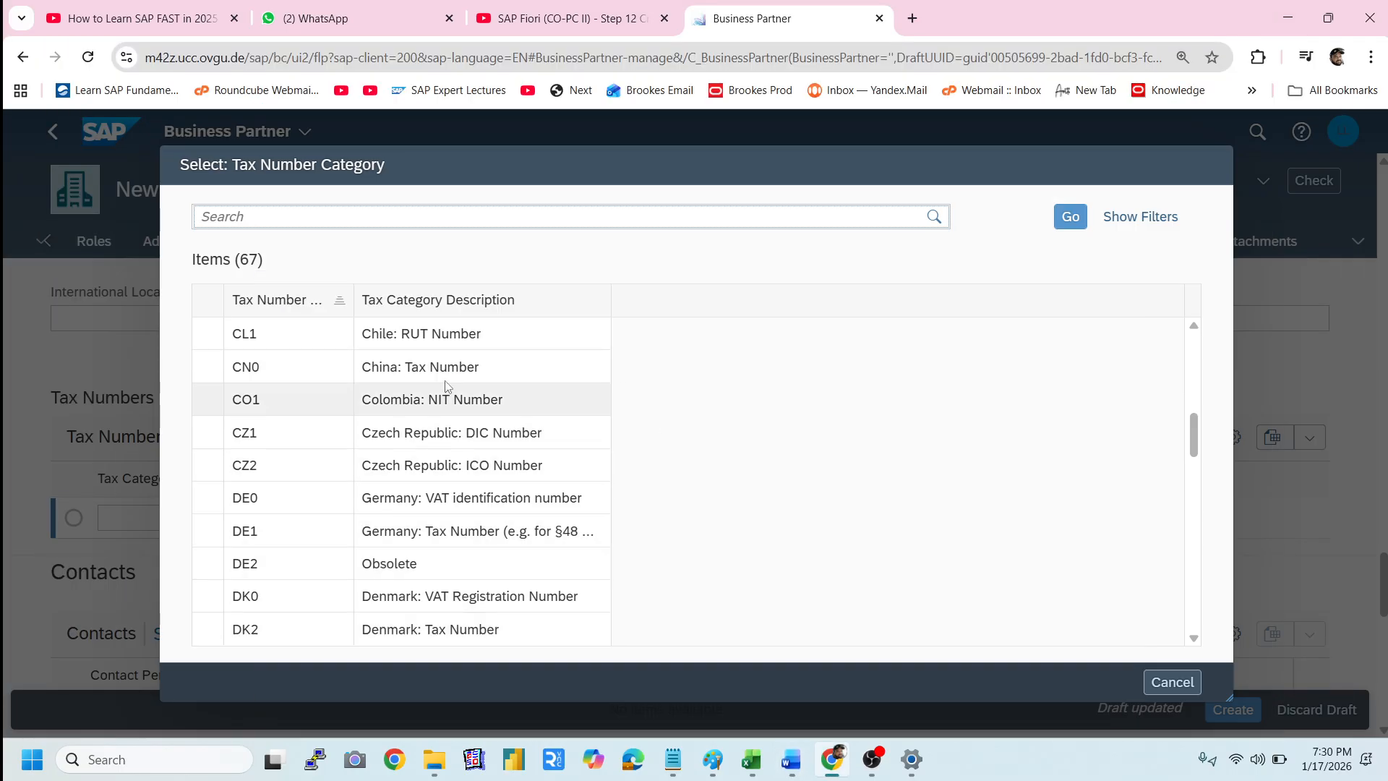
- Search the tax number categories for US1, assign it to the new entry, and enter the supplier's tax number
key("ctrl+v")
key("Return")
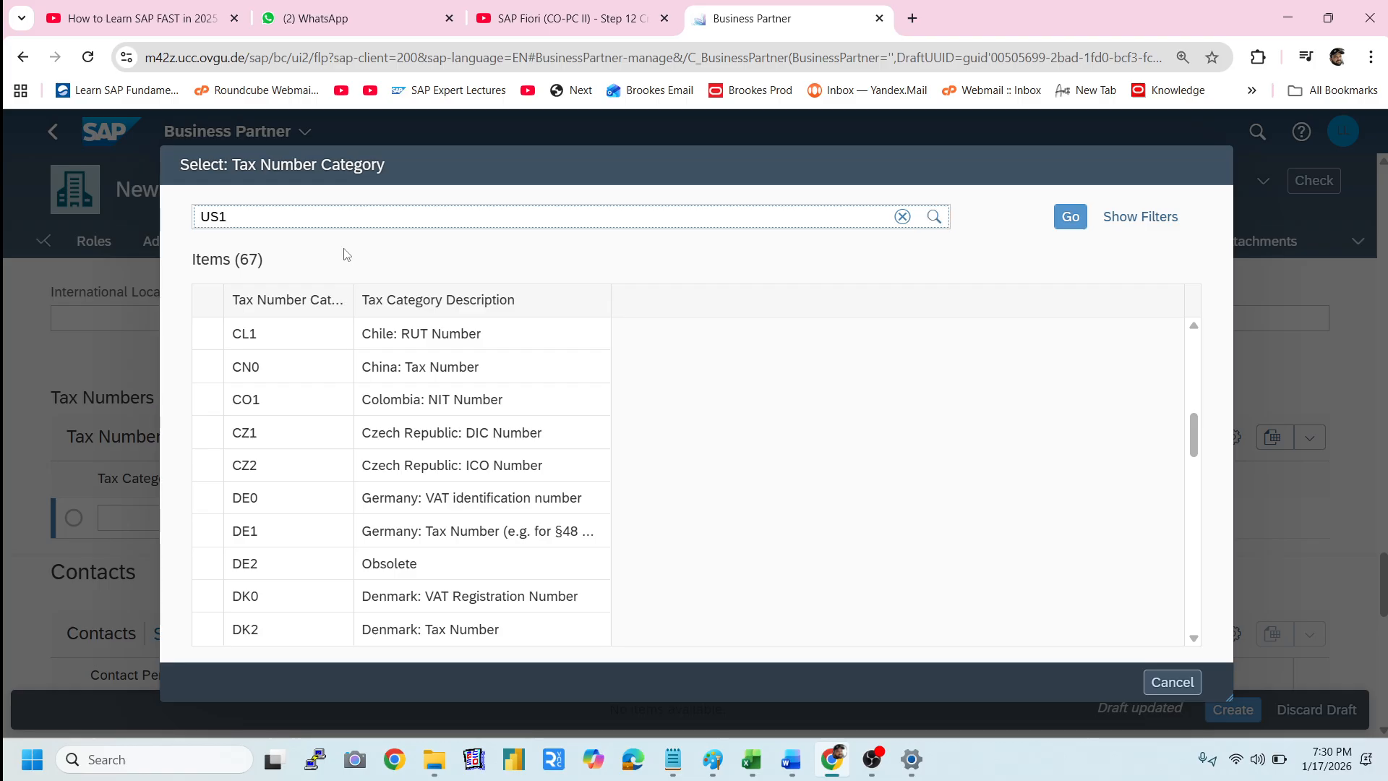
left_click(278, 333)
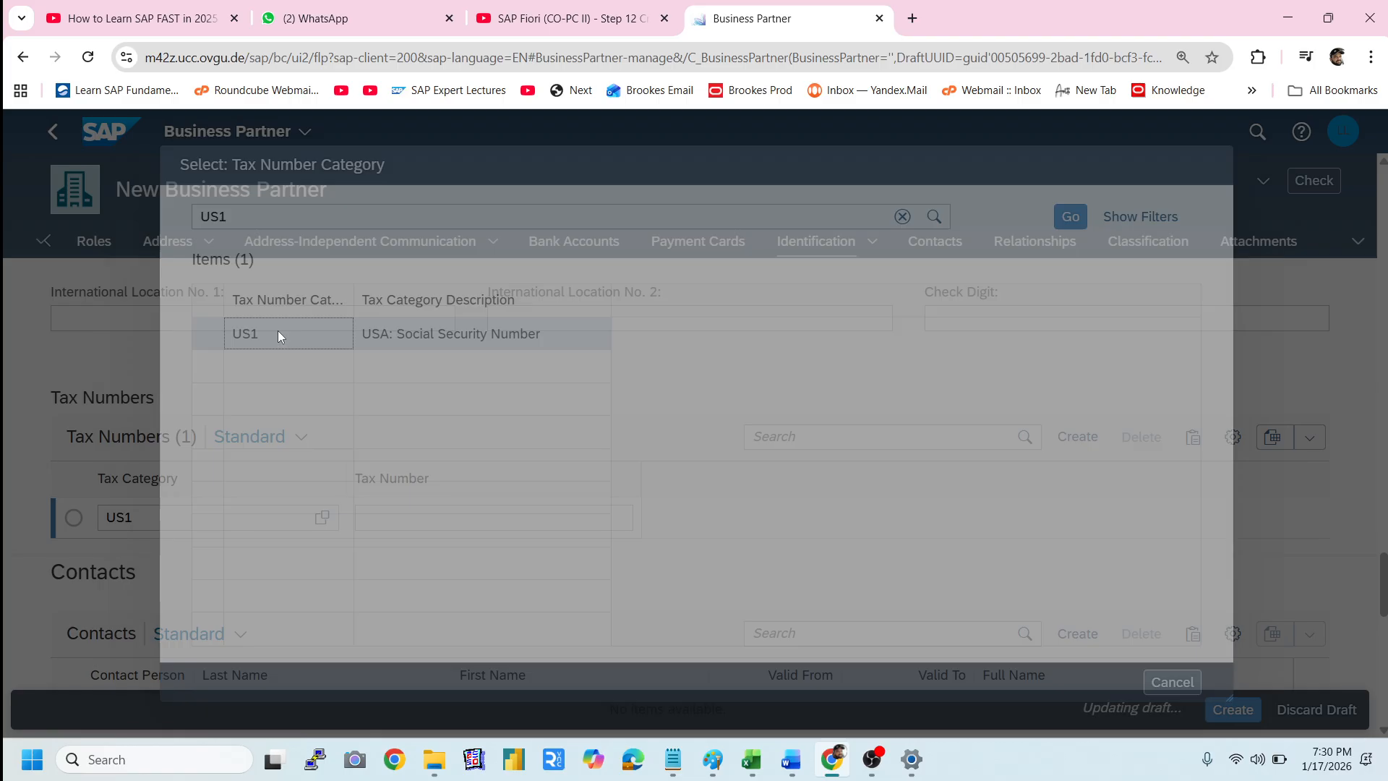
left_click(449, 510)
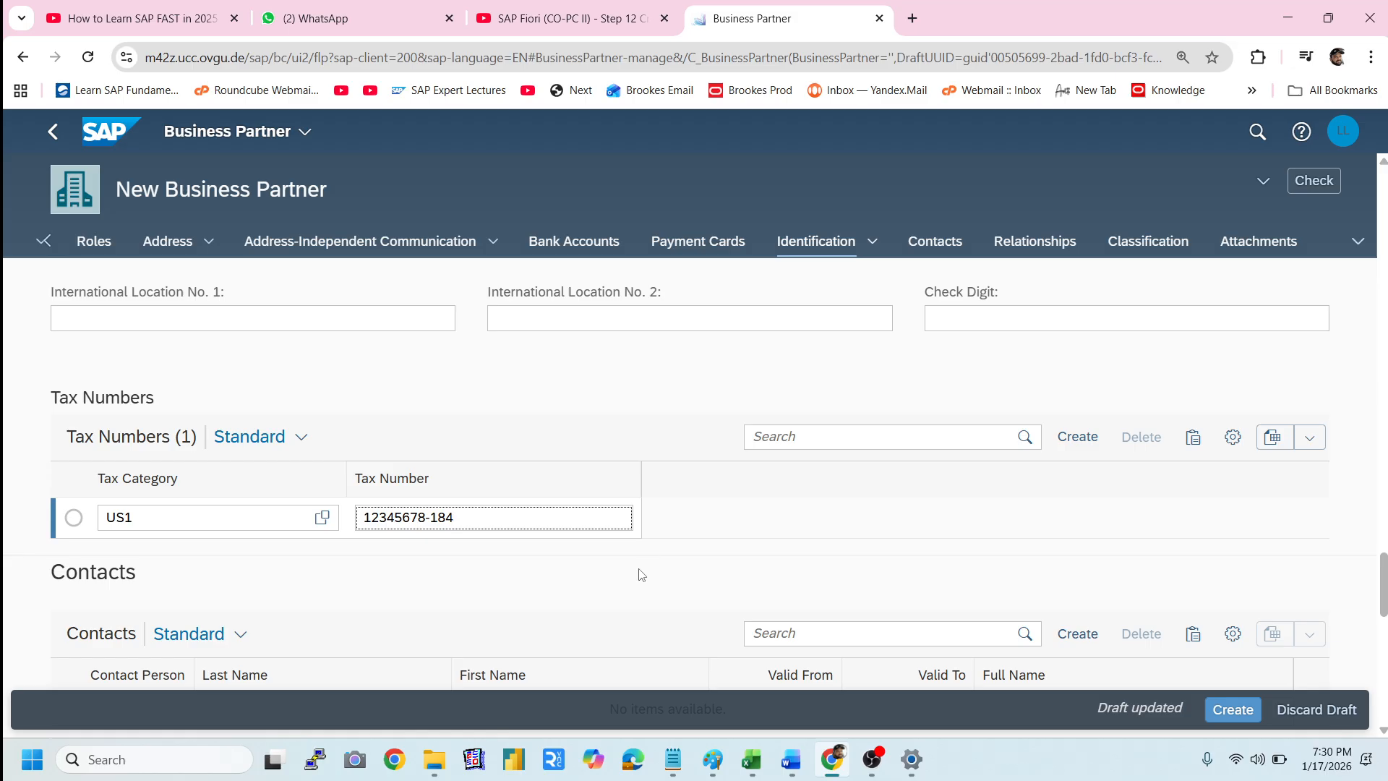
- Read the next instructions in Document1 in Word, and add a new row to the business partner's Roles section in SAP
left_click(793, 761)
left_click(1077, 665)
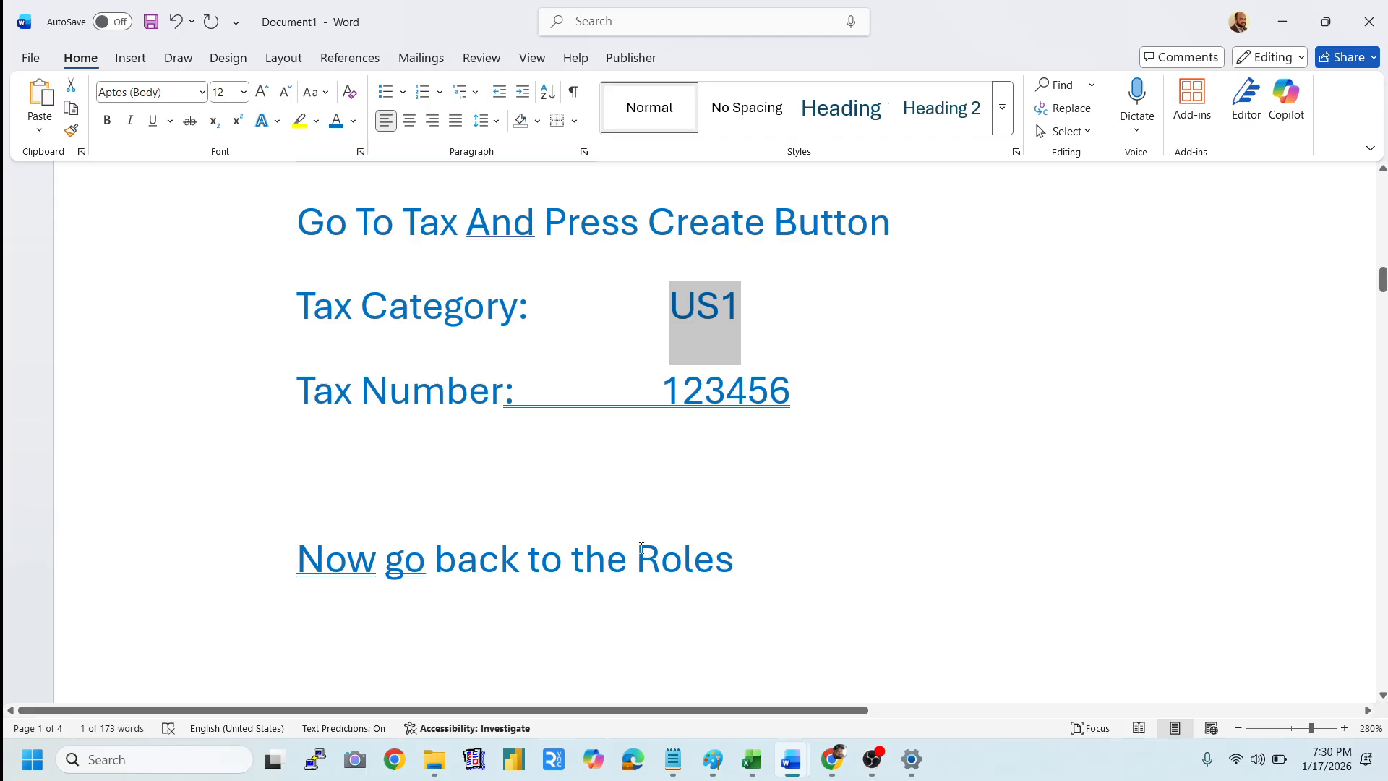
scroll(641, 548, "down", 3)
scroll(824, 578, "down", 10)
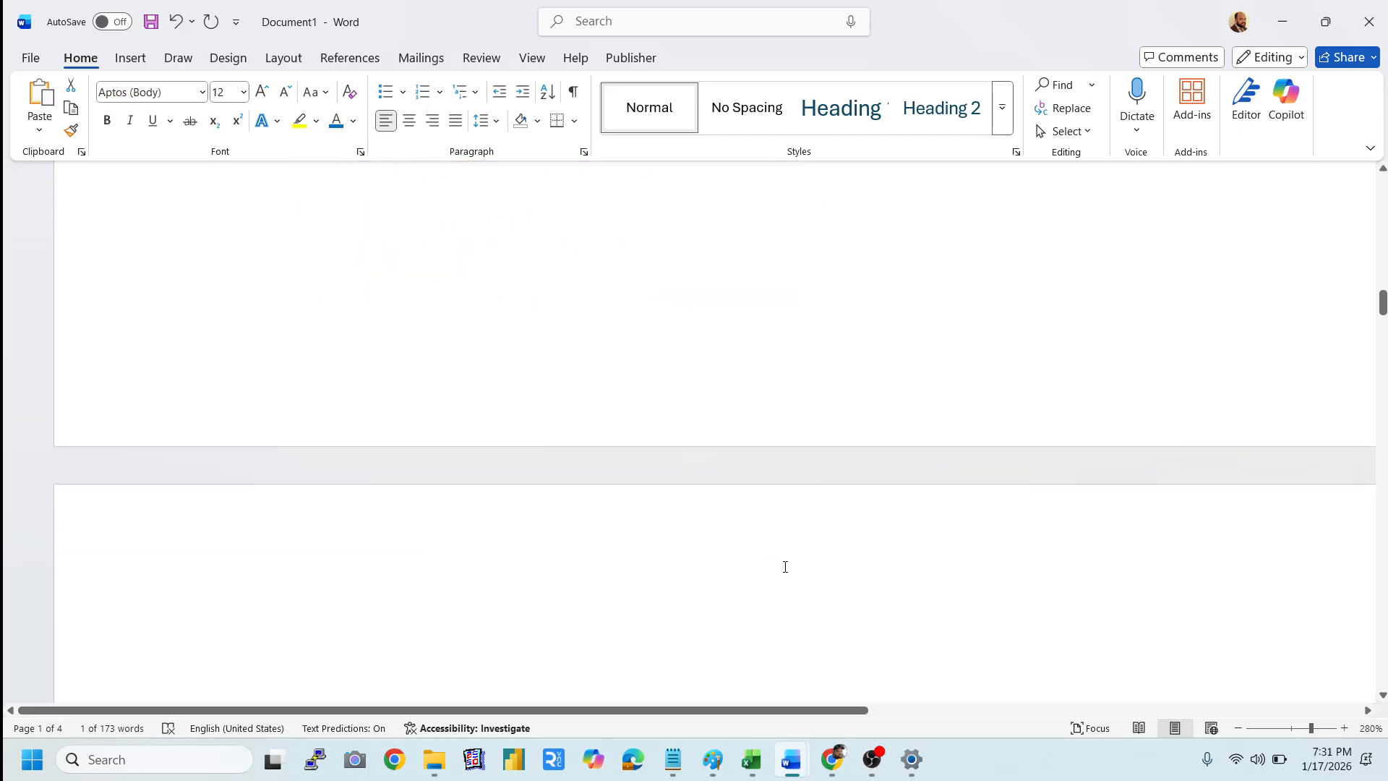
scroll(785, 569, "down", 1)
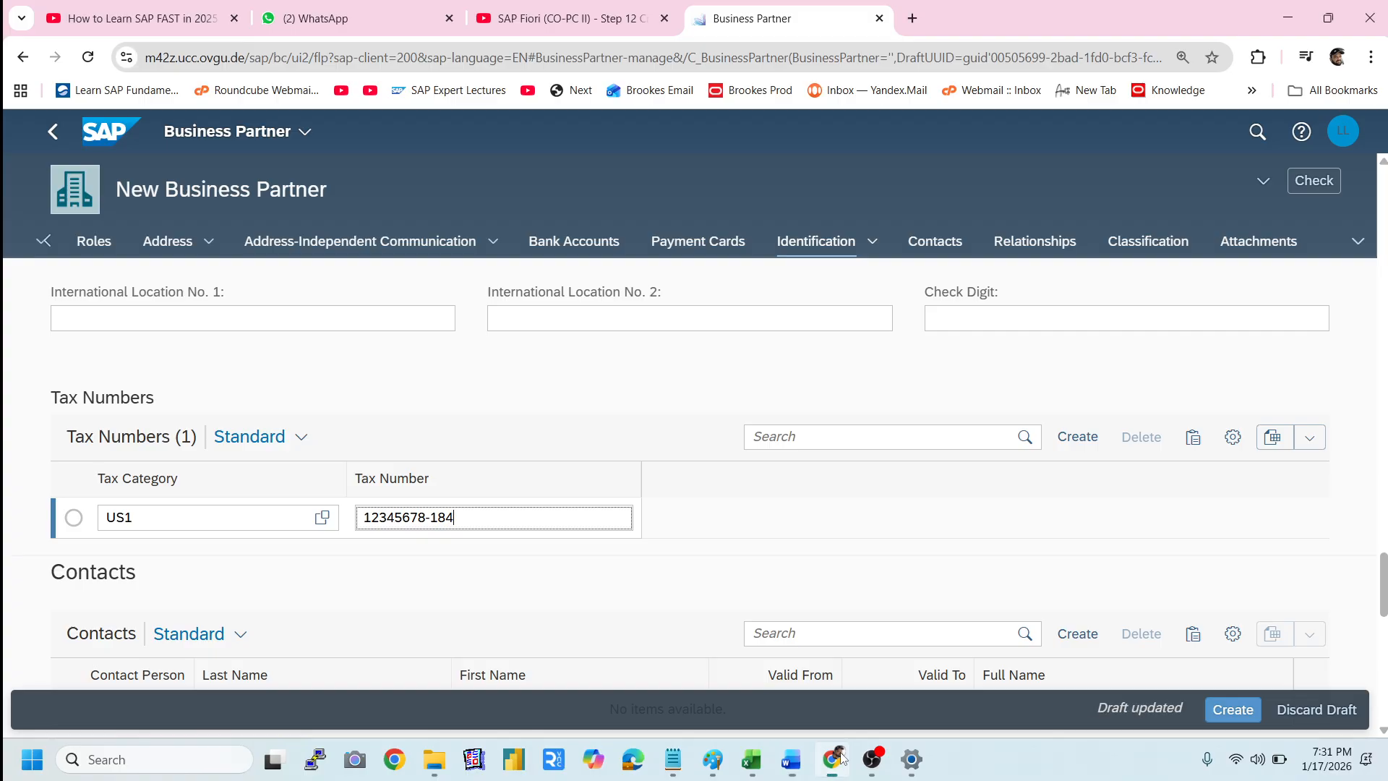
left_click(833, 760)
left_click(96, 241)
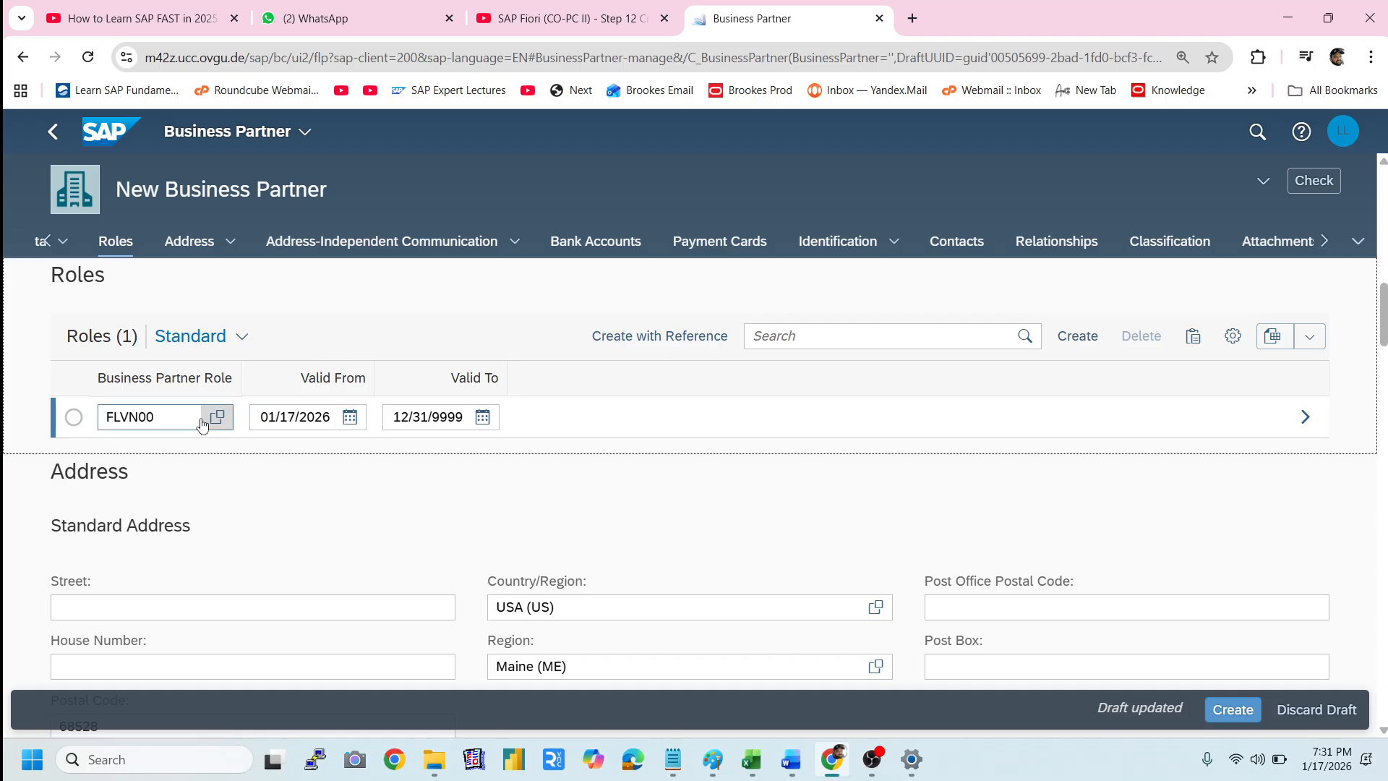
left_click(1083, 344)
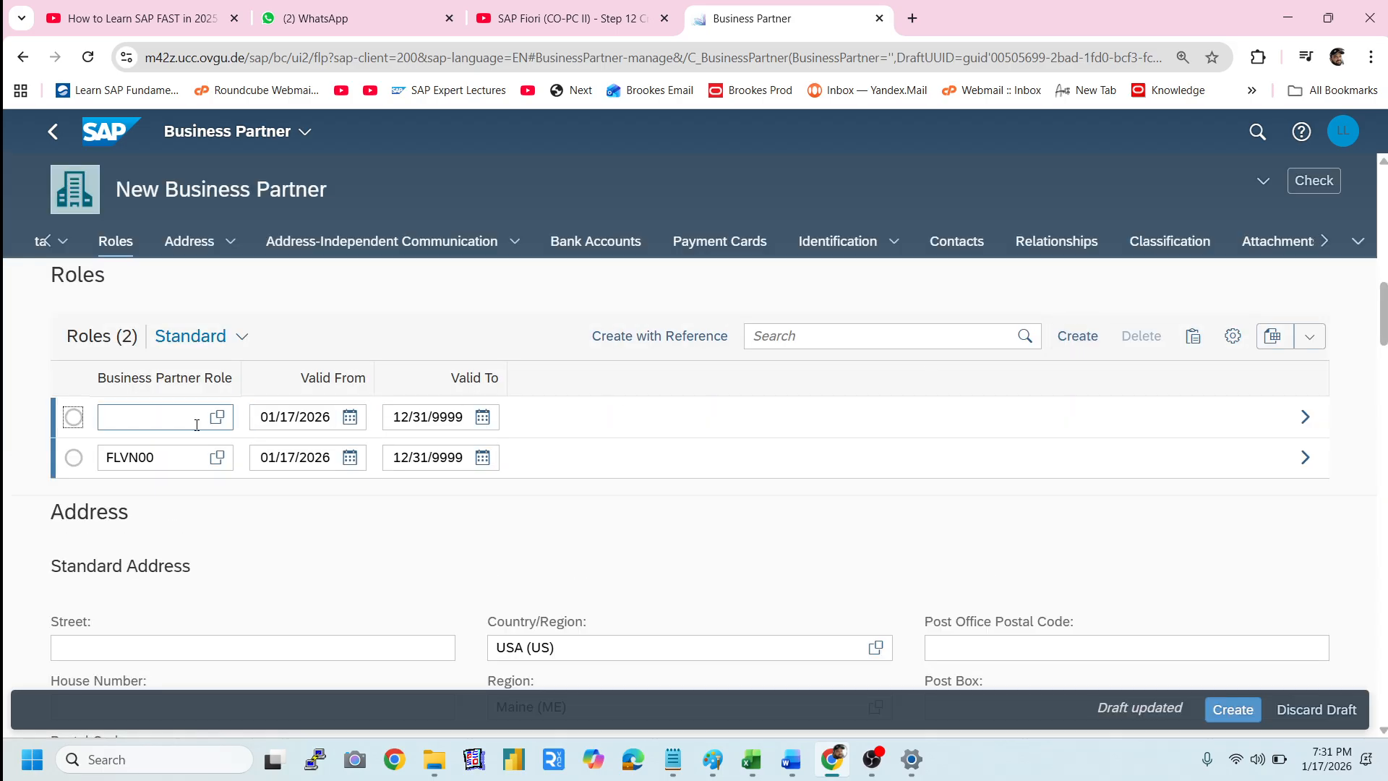
left_click(141, 425)
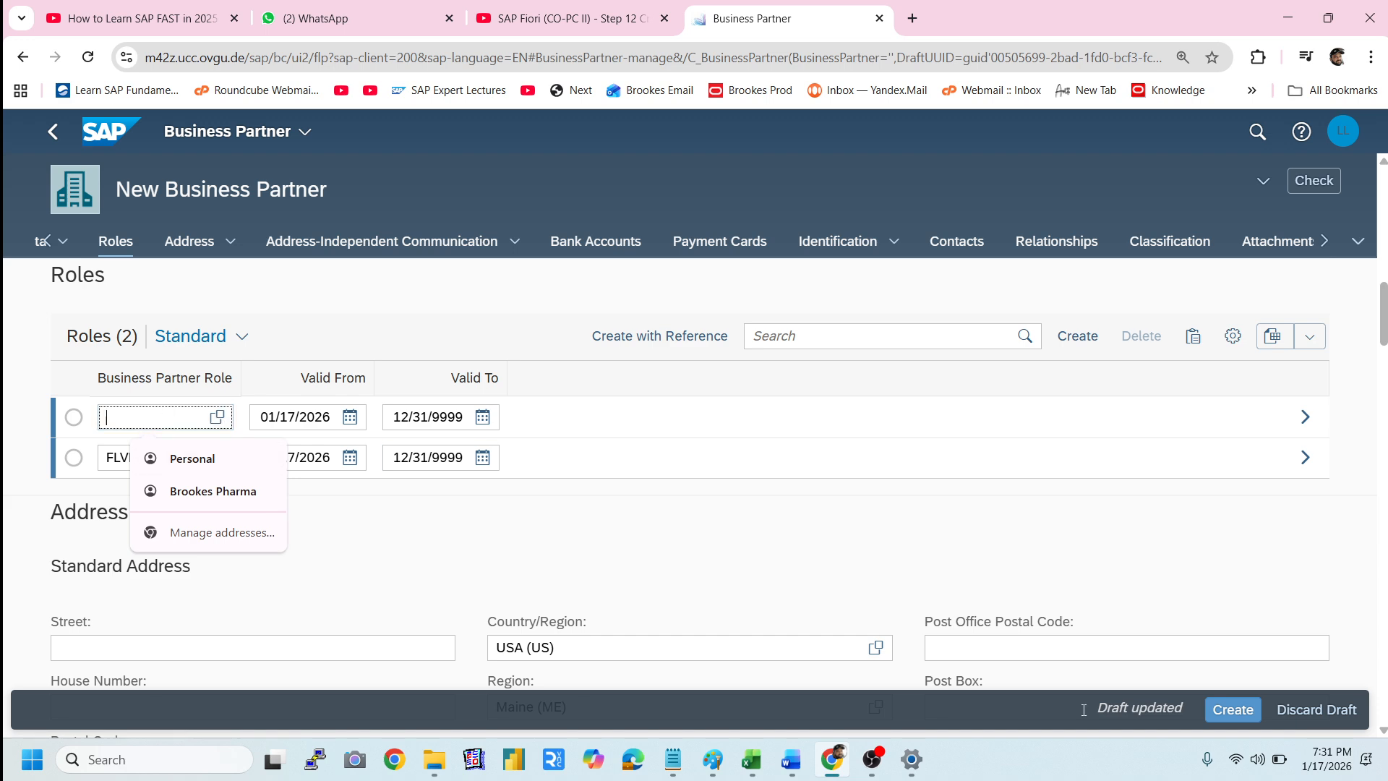
- Copy the role FLVN01 from Document1 in Word and assign it to the new role row in SAP
left_click(832, 759)
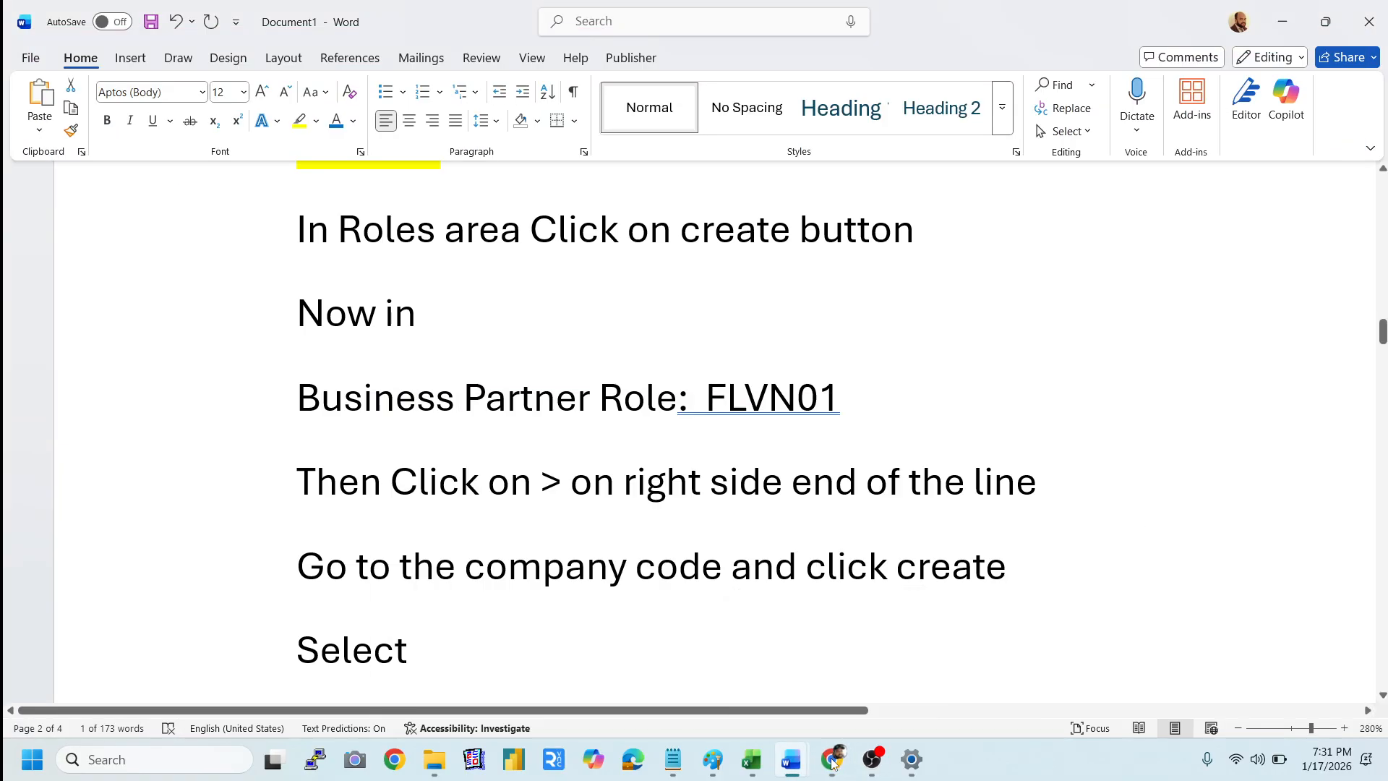
left_click_drag(706, 406, 836, 410)
key("ctrl+c")
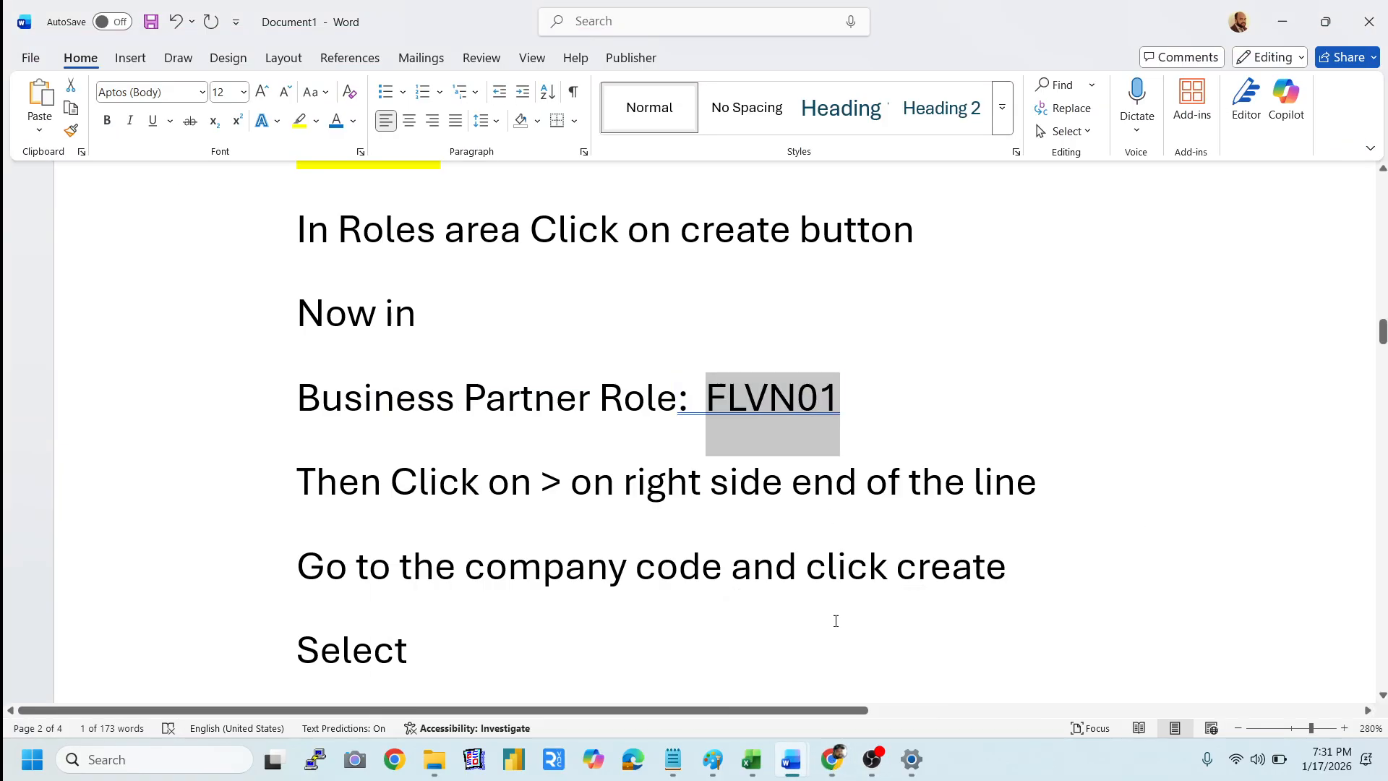
left_click(831, 759)
left_click(200, 416)
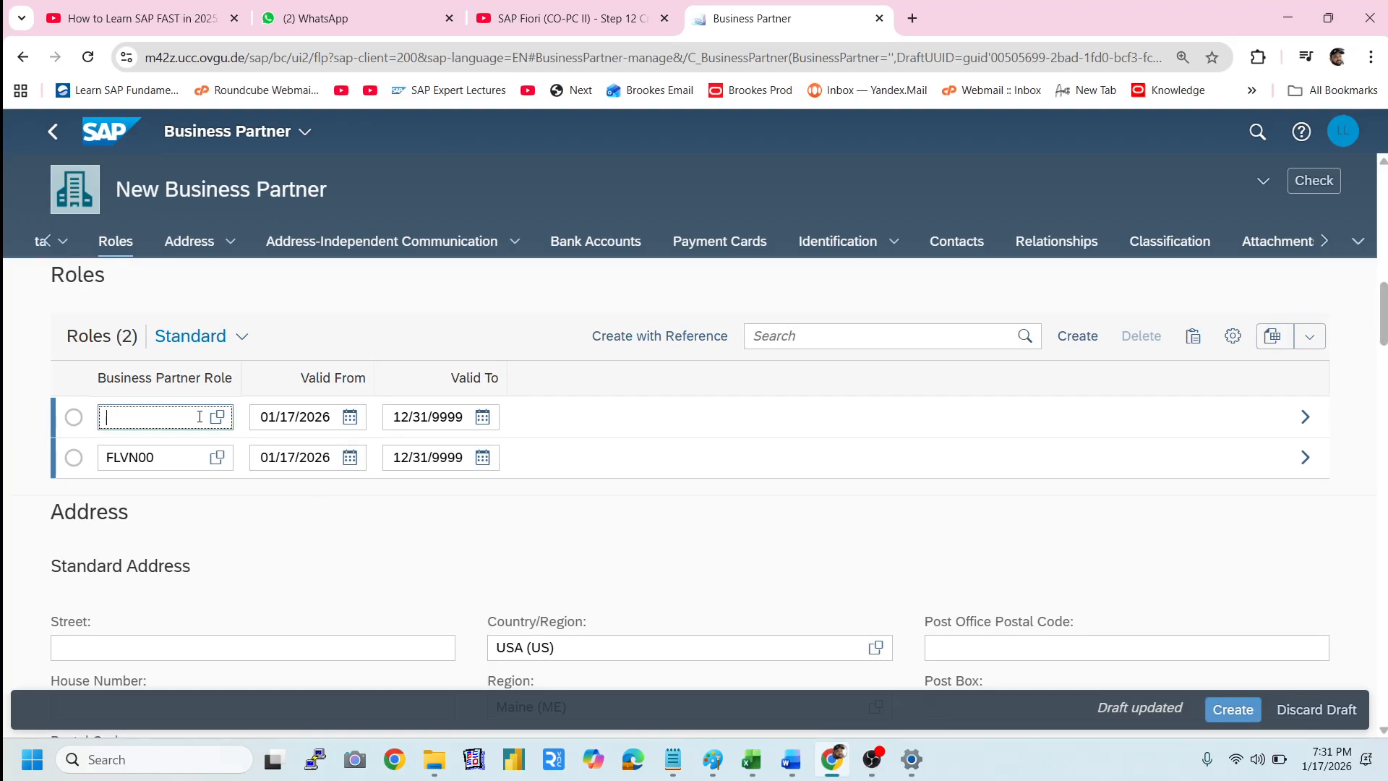
key("ctrl+v")
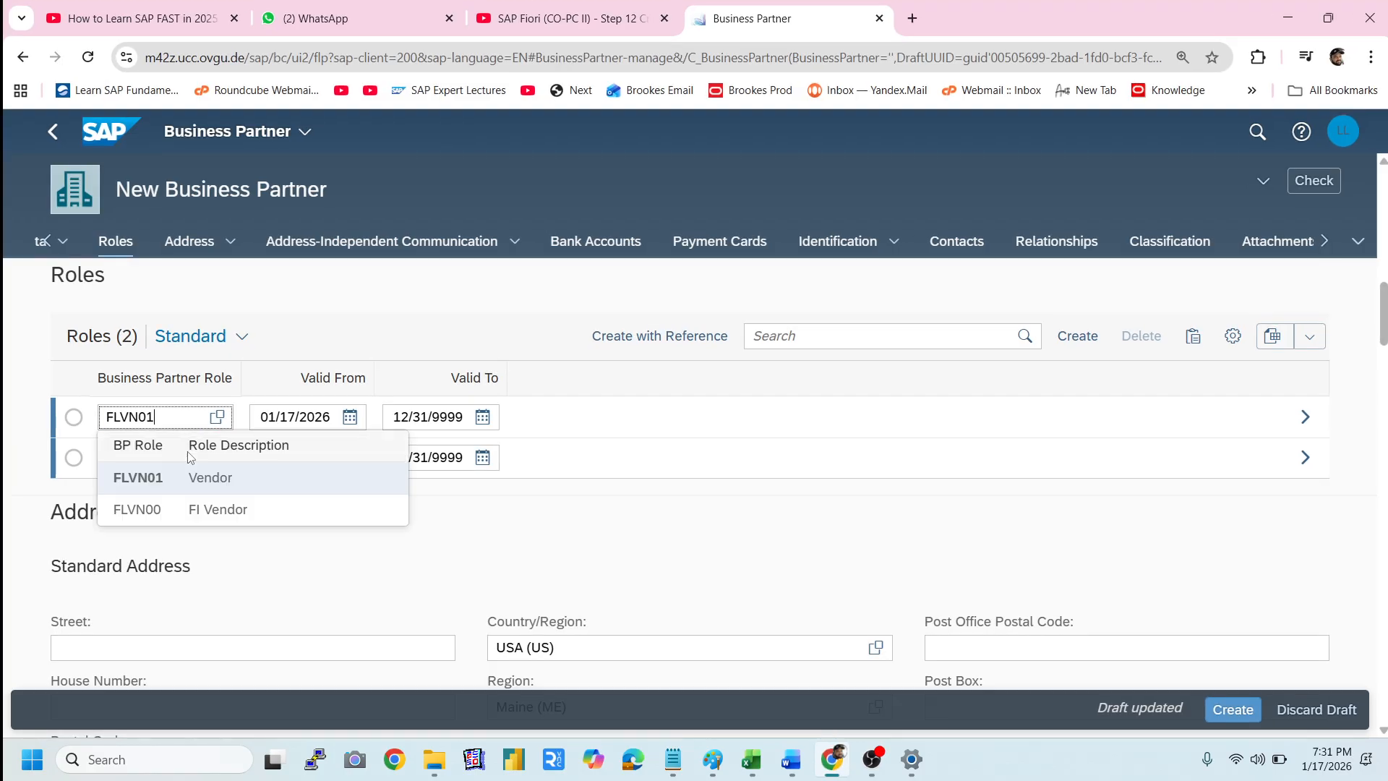
left_click(168, 479)
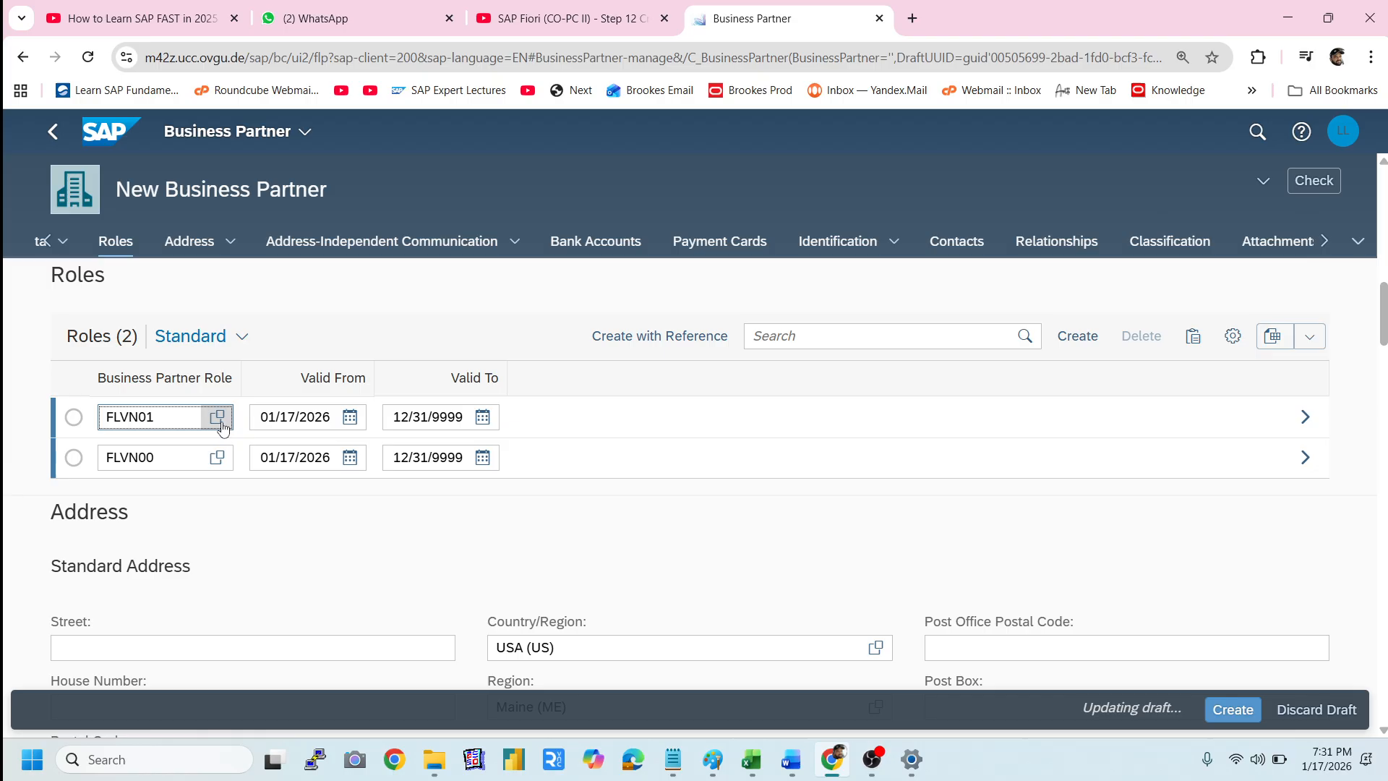
left_click(307, 417)
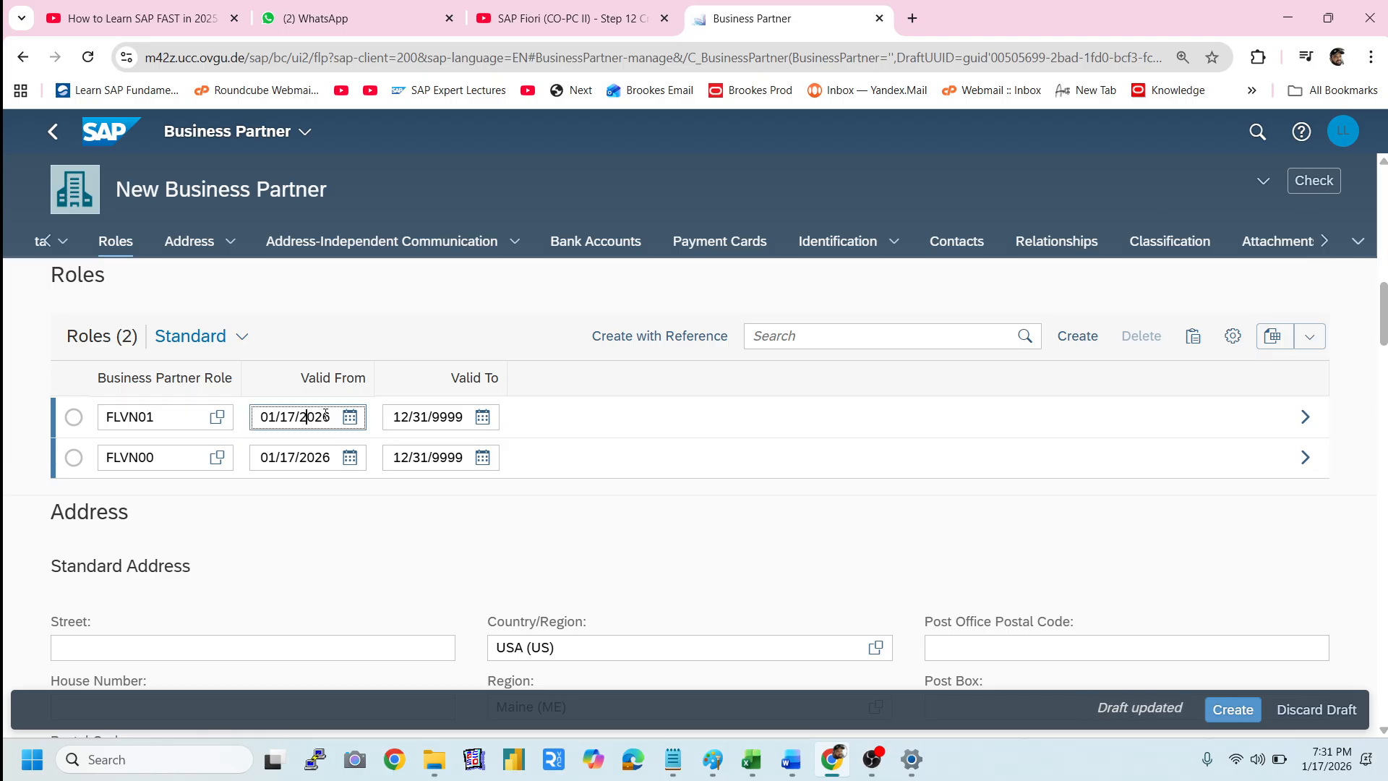
left_click(425, 416)
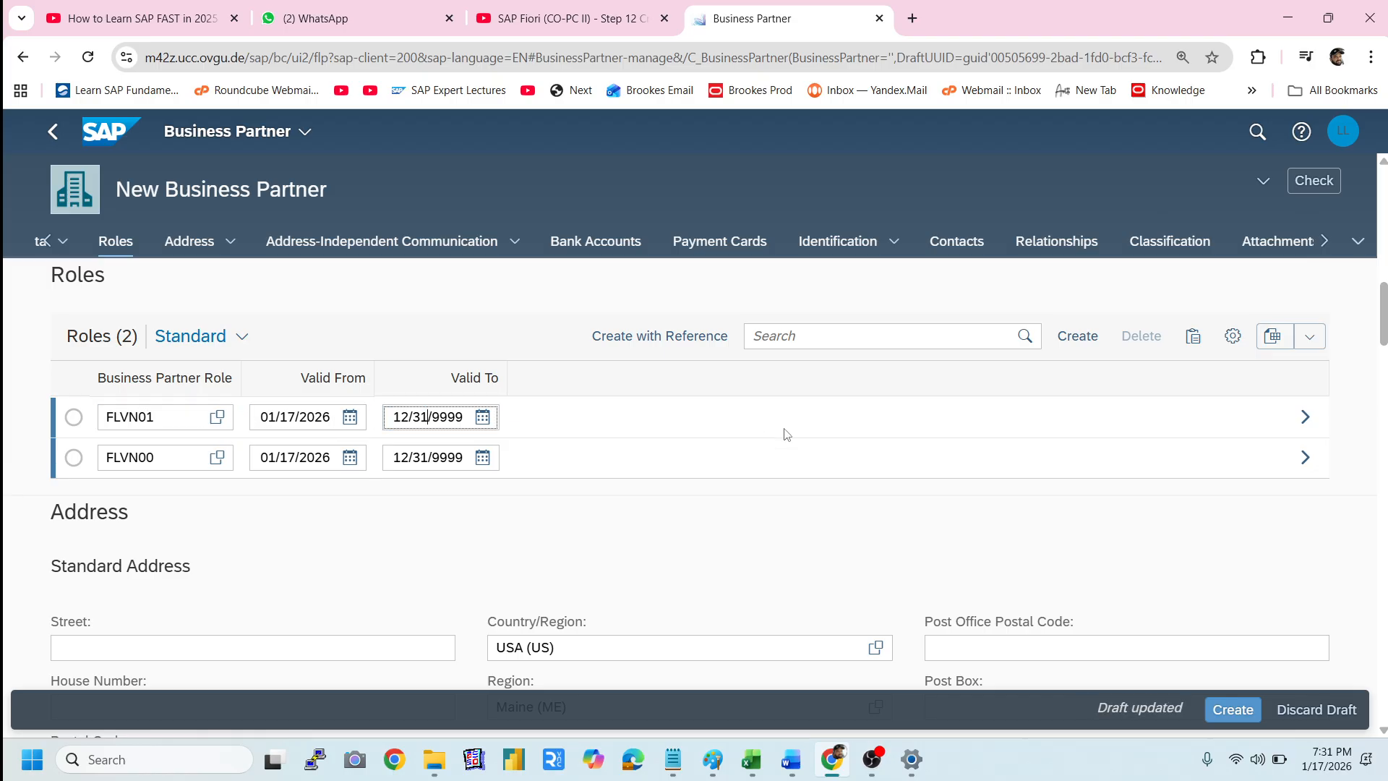
- Open the details of the FLVN01 role and look through its general and supplier information
left_click(1306, 418)
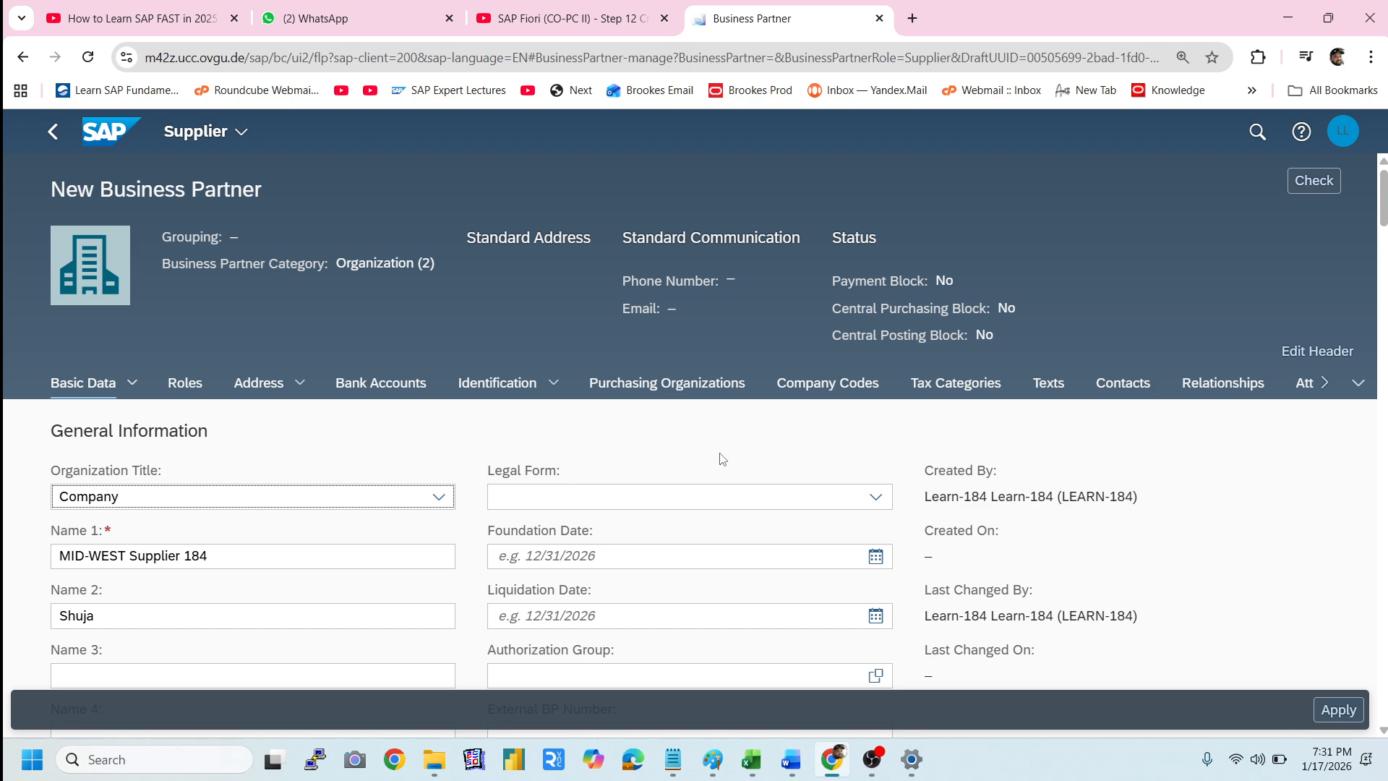
scroll(722, 458, "down", 3)
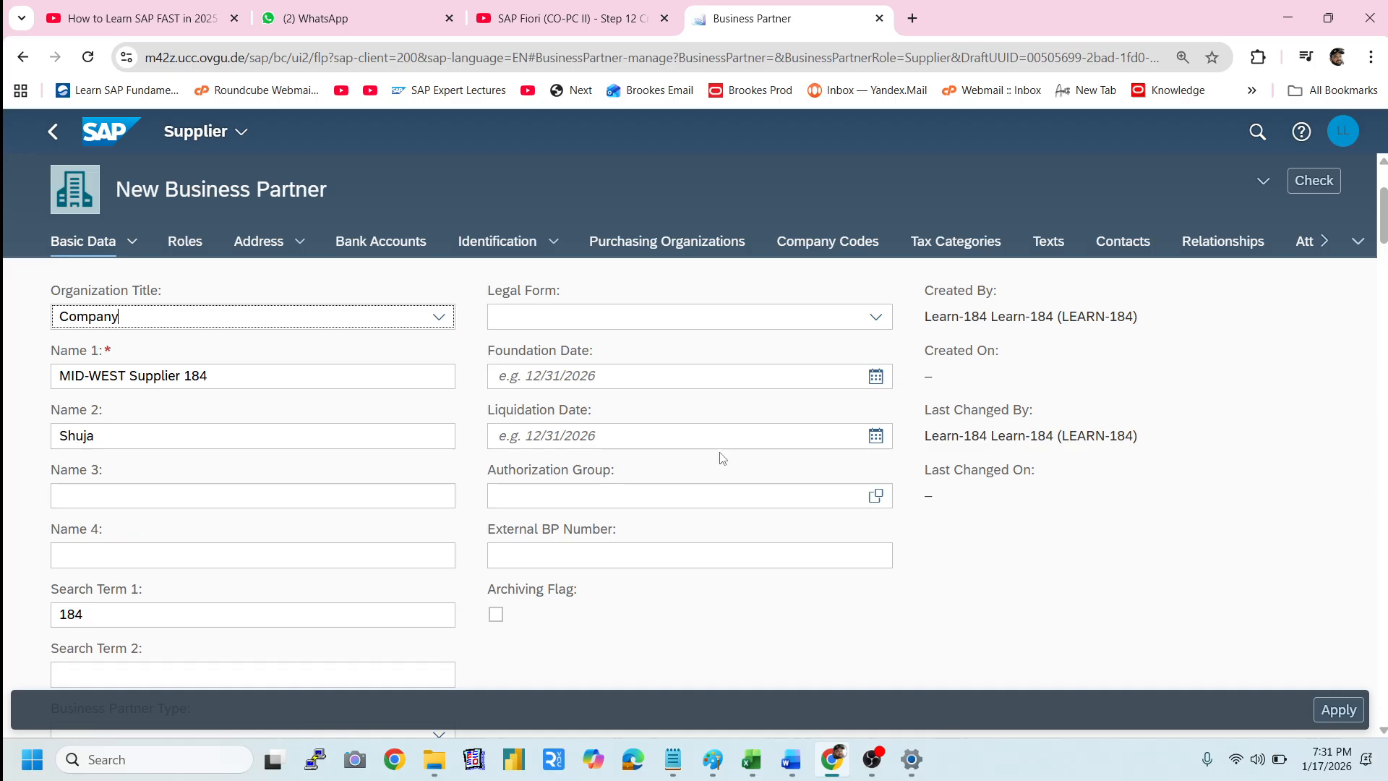
scroll(722, 459, "down", 3)
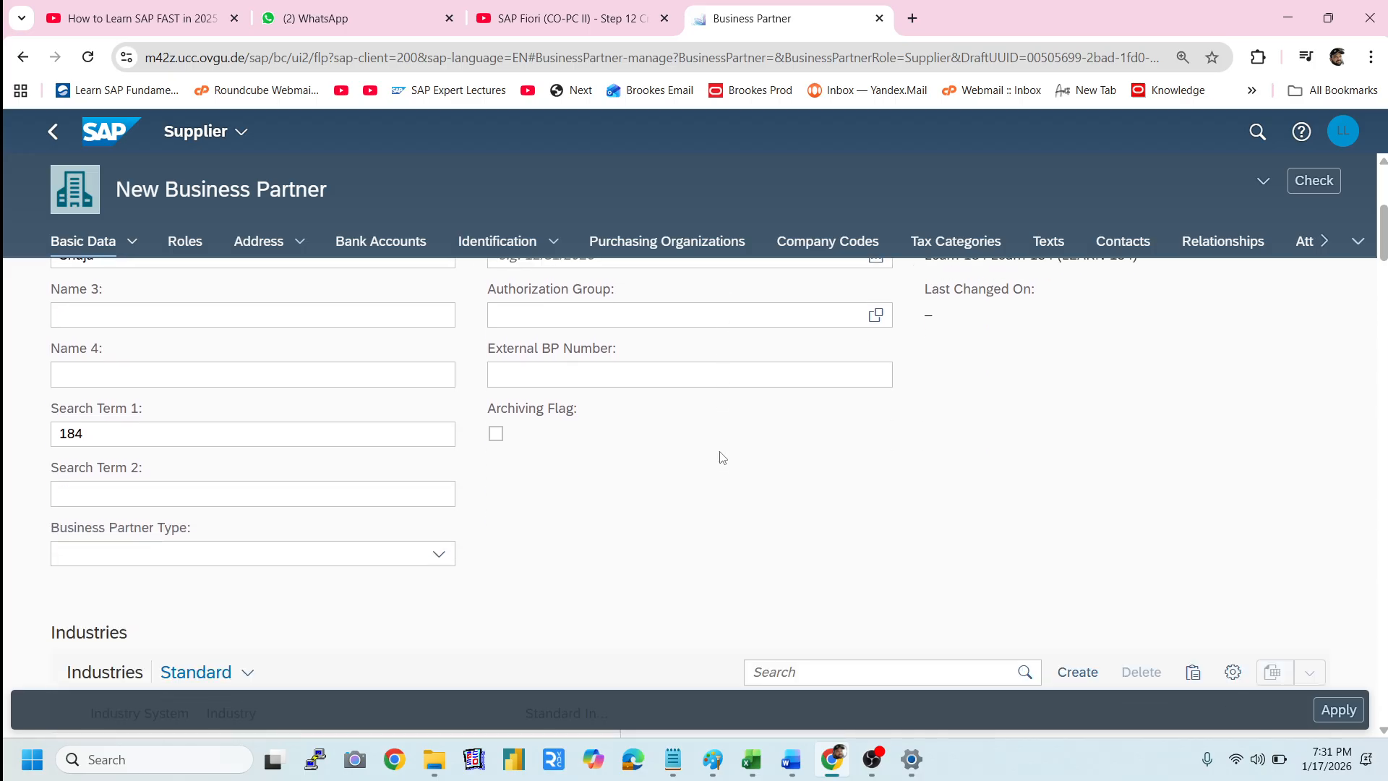
scroll(722, 458, "down", 3)
scroll(721, 459, "down", 4)
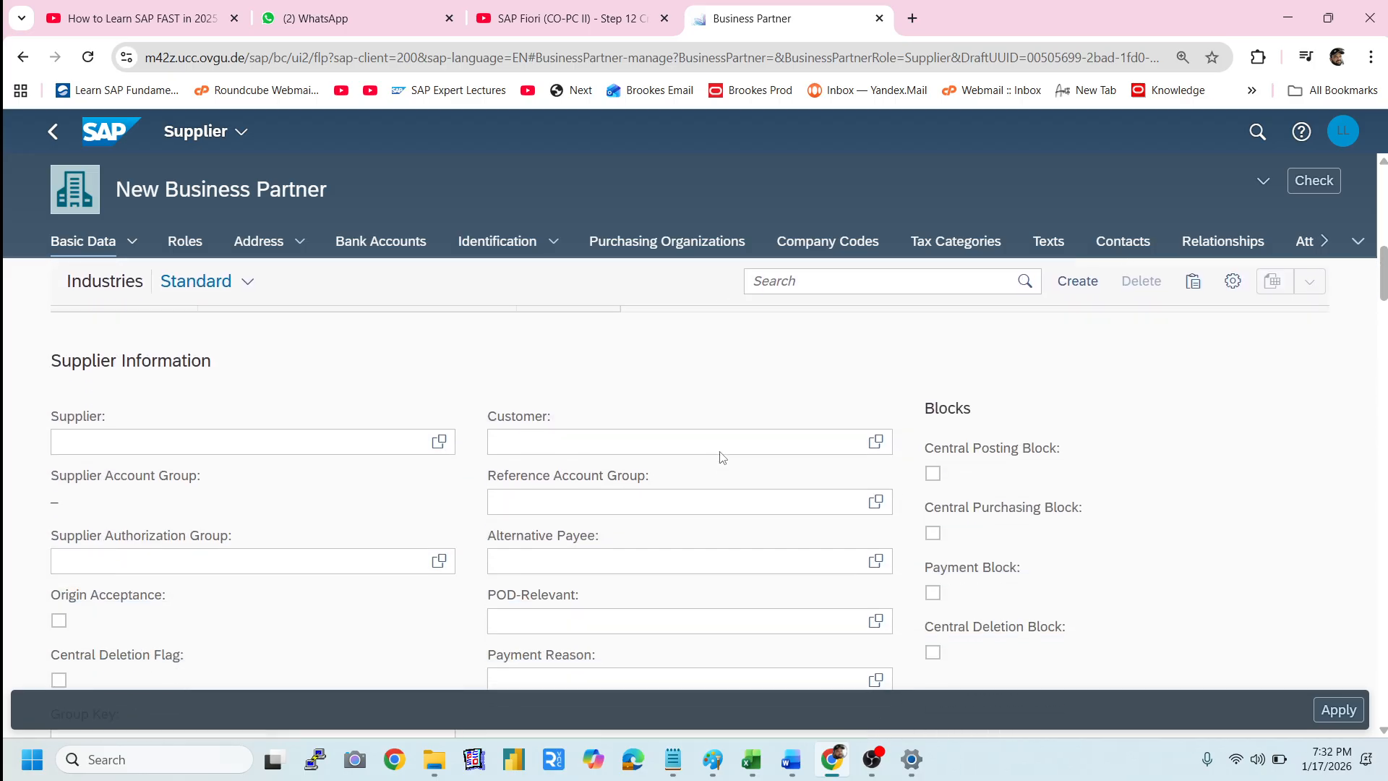
scroll(721, 453, "up", 10)
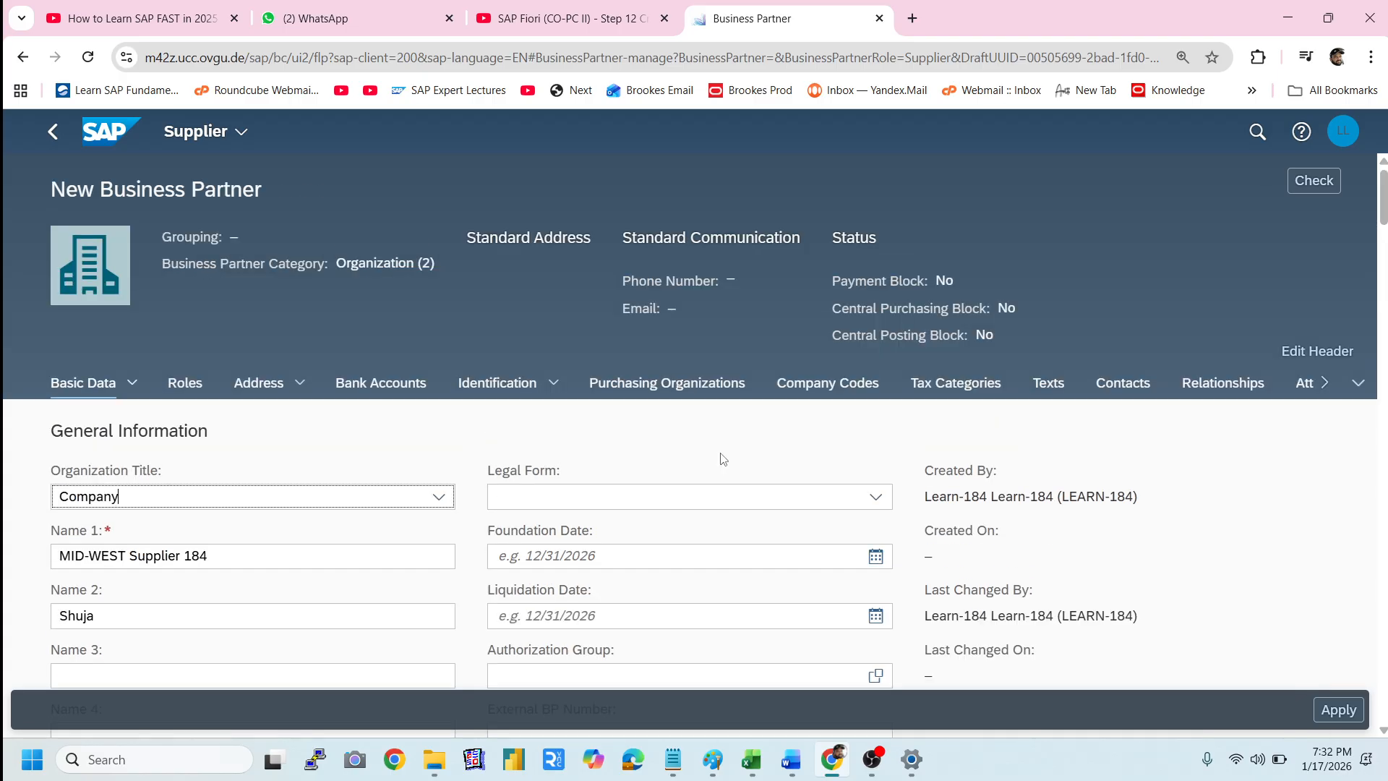
- Read the company code instructions in Document1 in Word, and create a new company code entry for the supplier in SAP
left_click(793, 764)
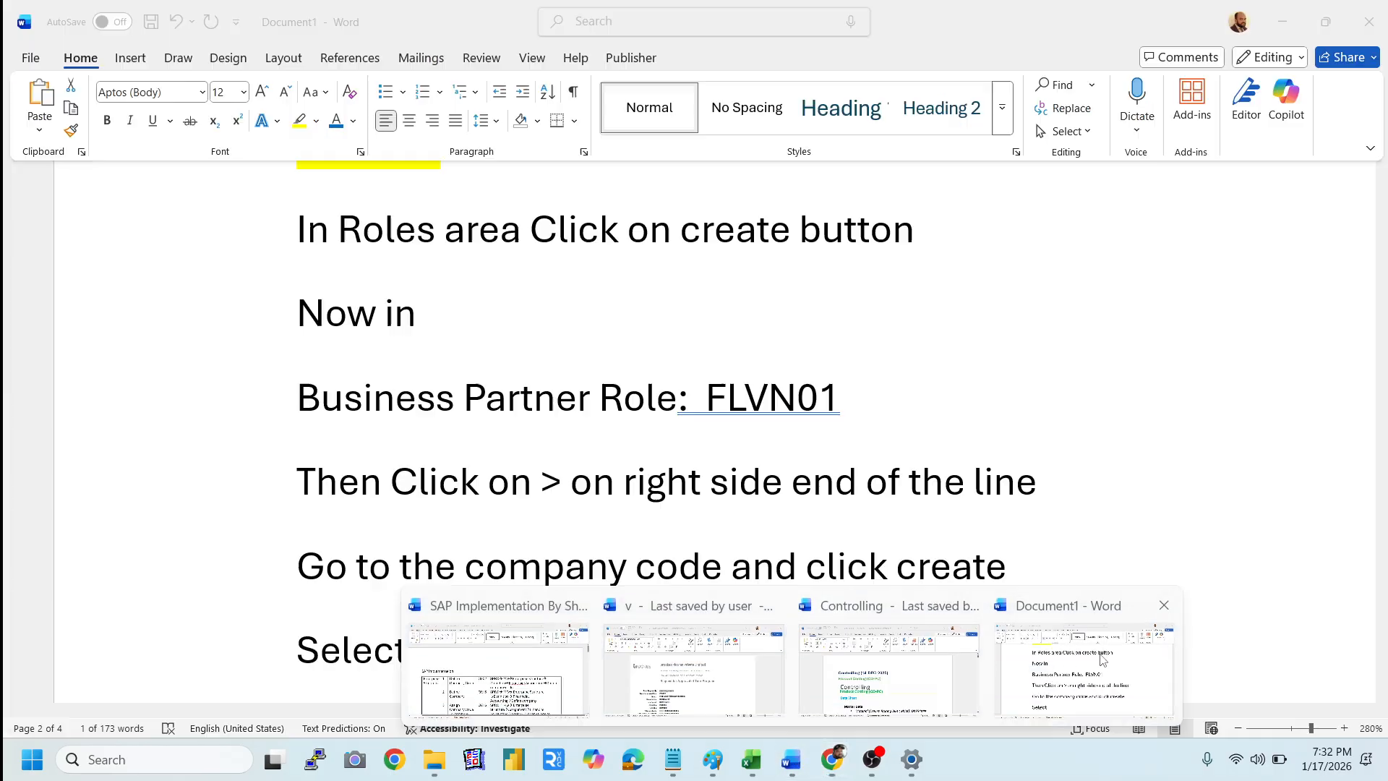
left_click(1085, 695)
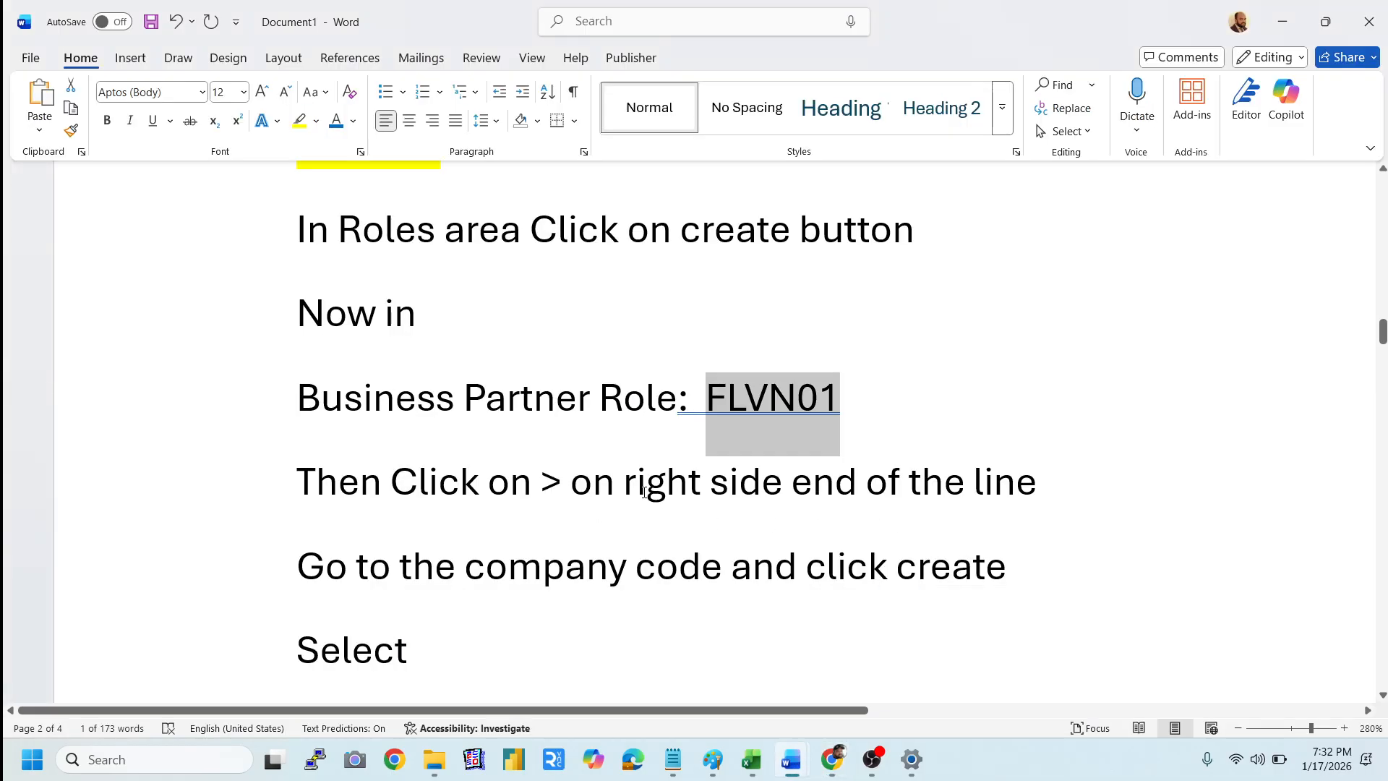
scroll(479, 592, "down", 3)
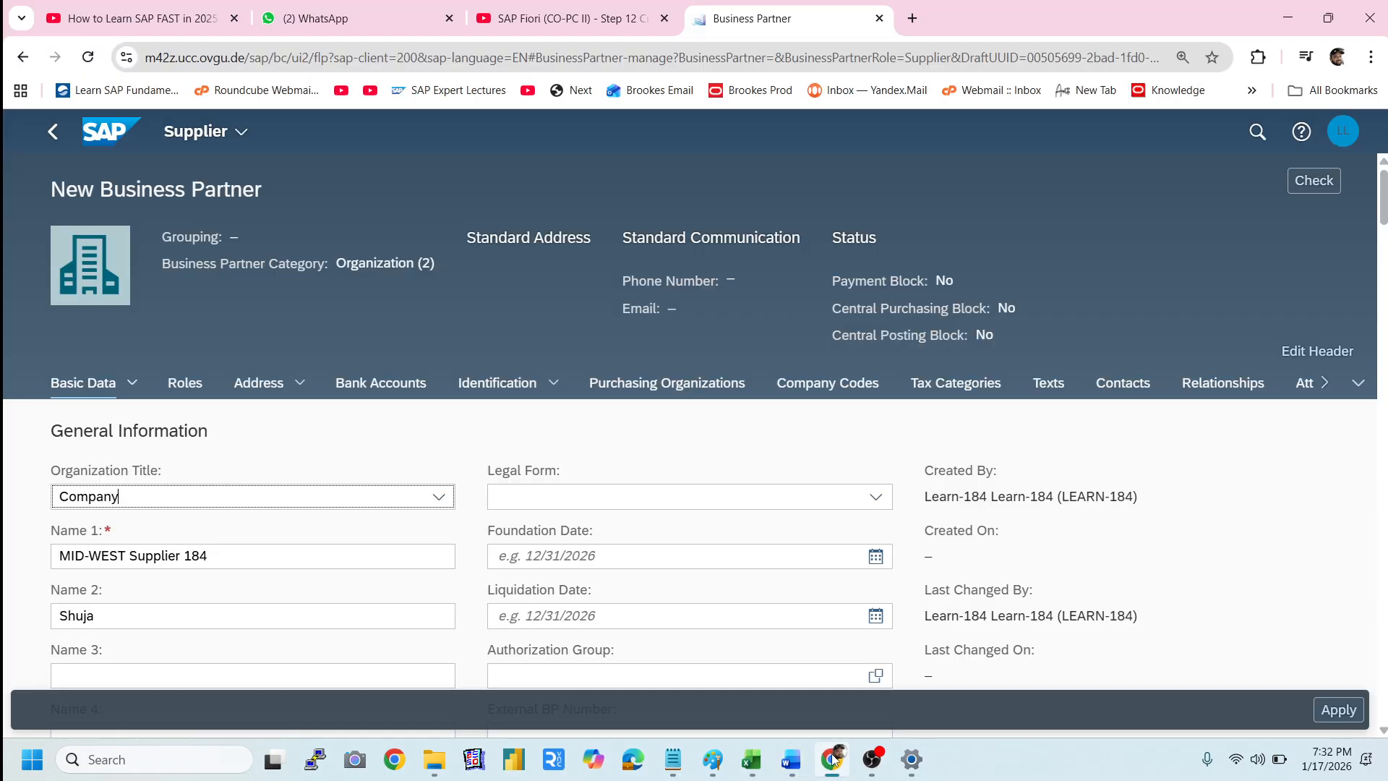
left_click(832, 759)
left_click(828, 385)
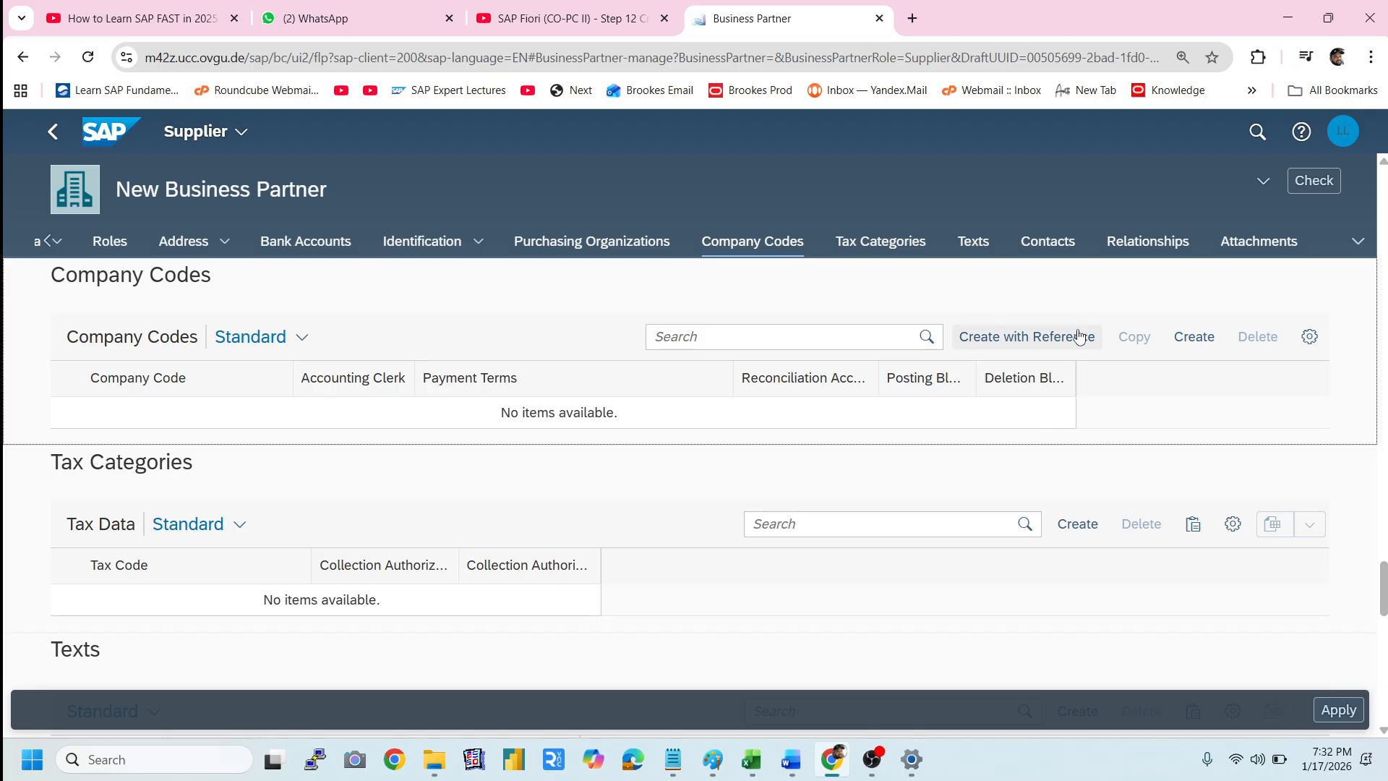
left_click(1196, 340)
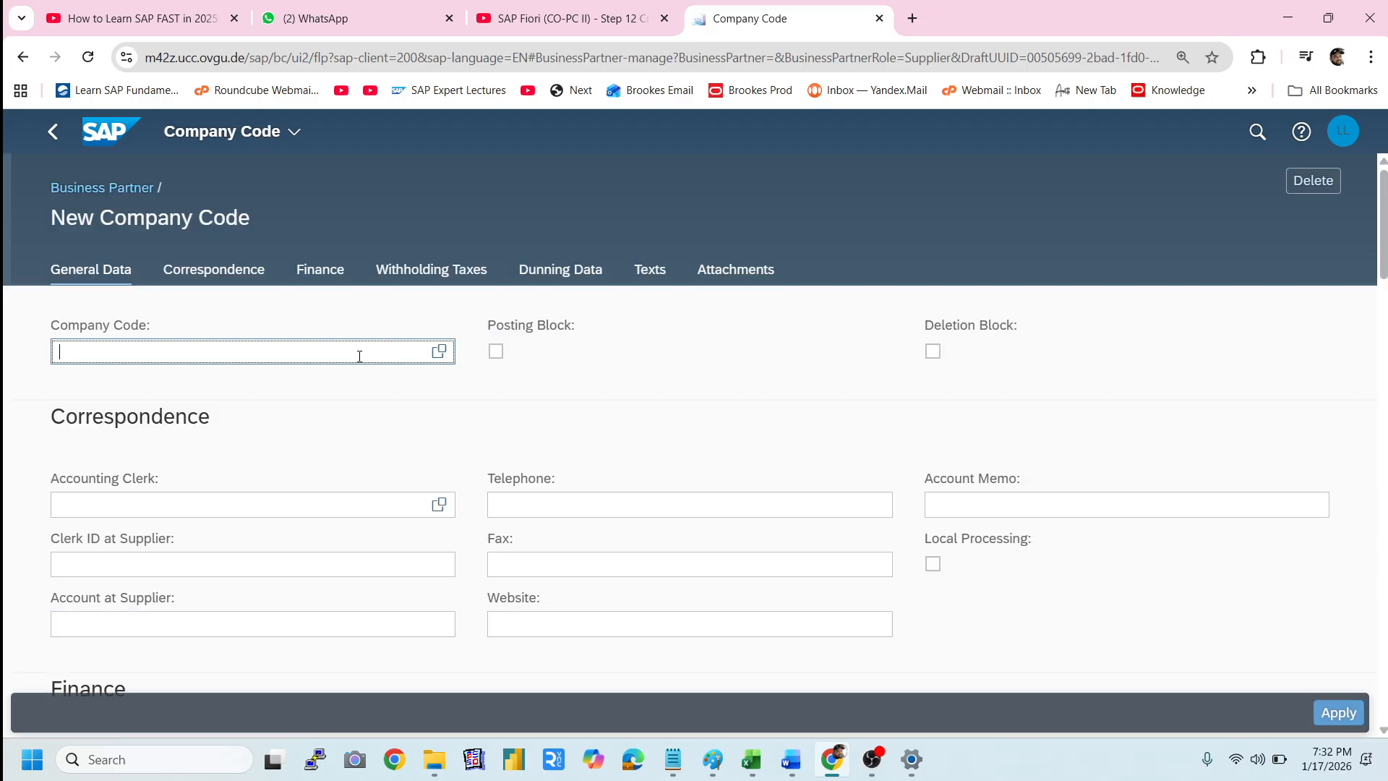
- Set the new entry's company code to US00, Global Bike Inc., from the value help
left_click(438, 353)
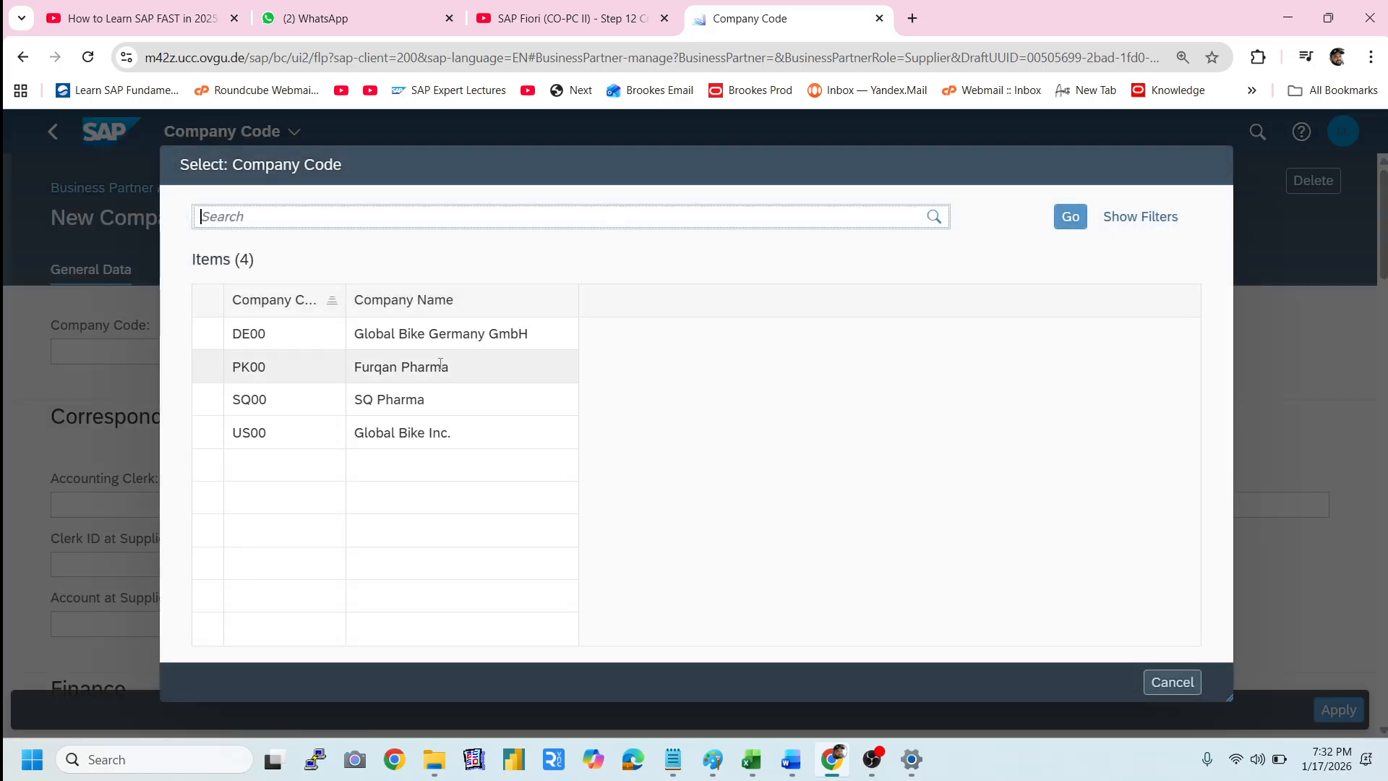
left_click(266, 432)
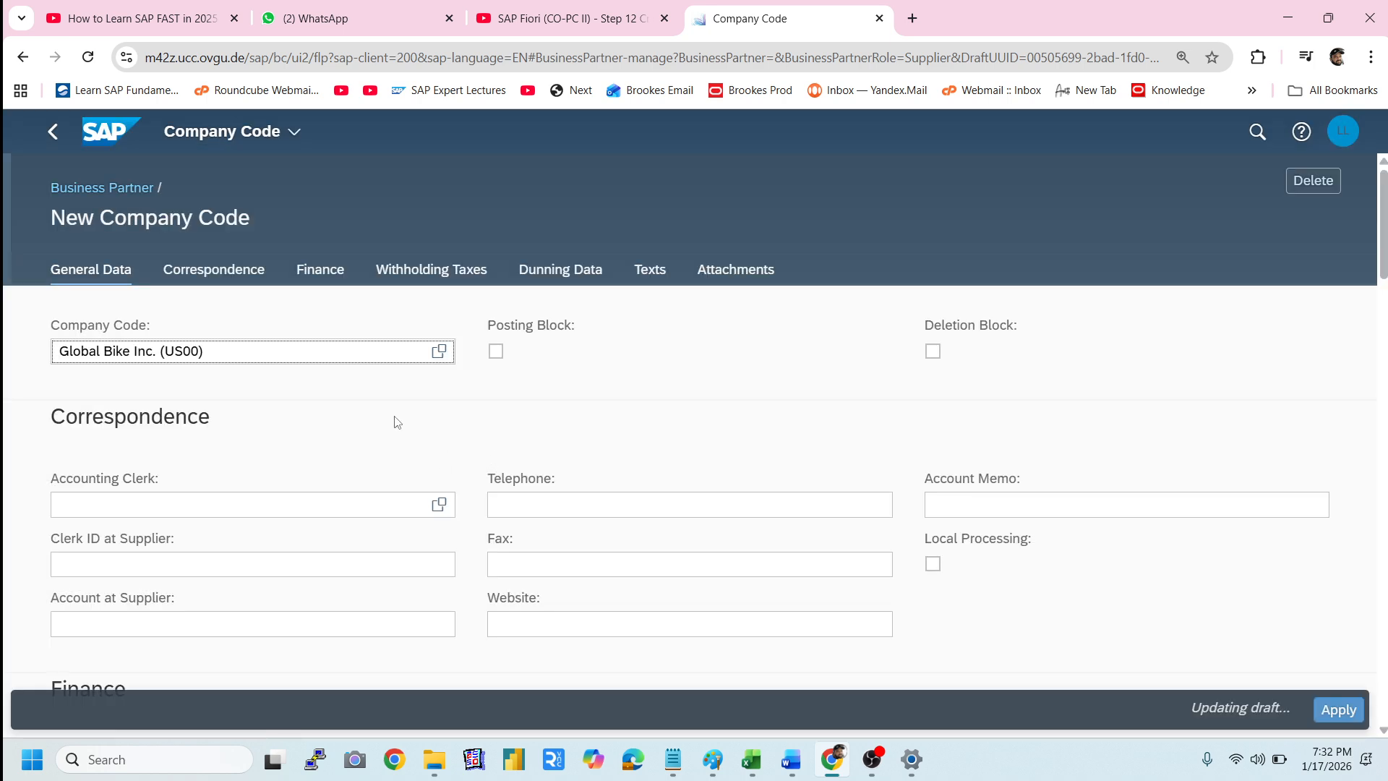
left_click(303, 361)
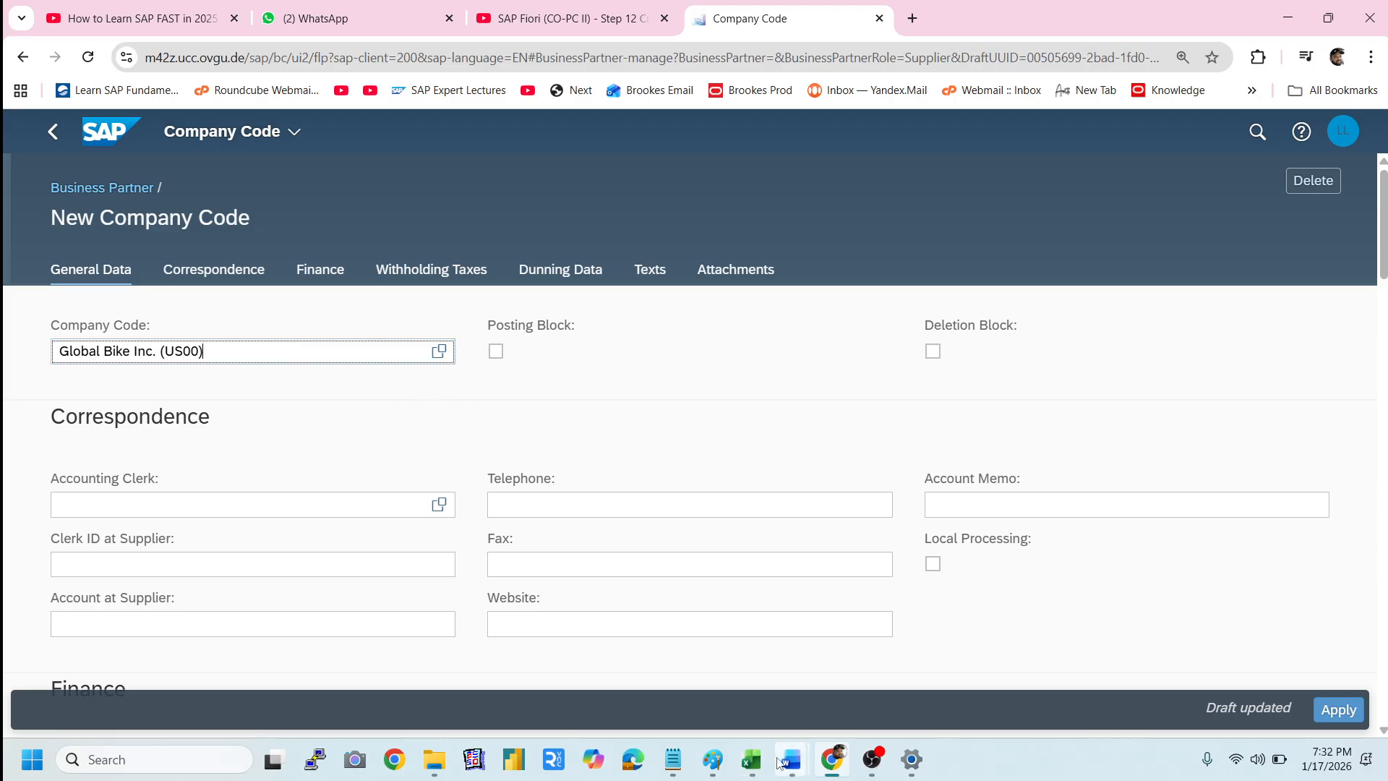
- Copy the reconciliation account 3300000 from Document1 in Word and return to the new company code in SAP
mouse_move(791, 760)
left_click(1114, 654)
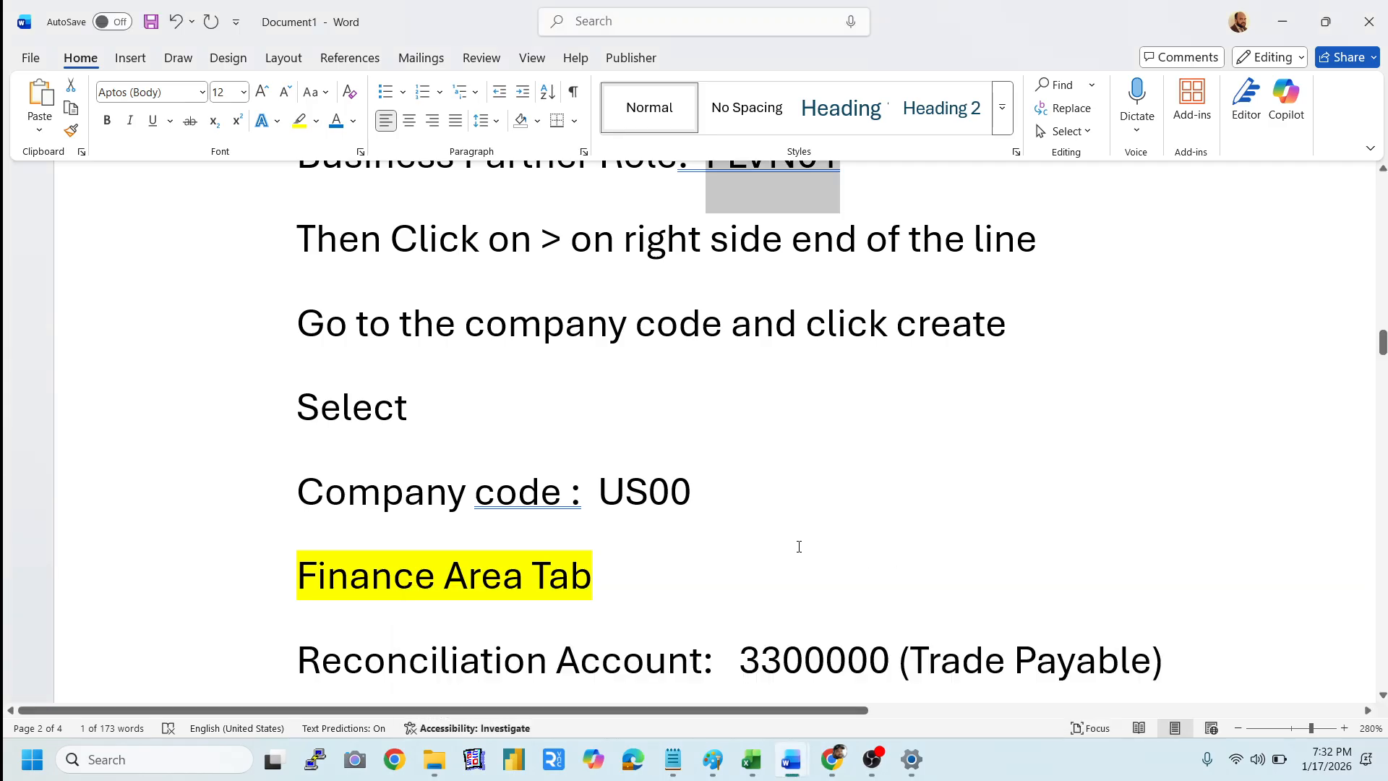
scroll(699, 531, "down", 5)
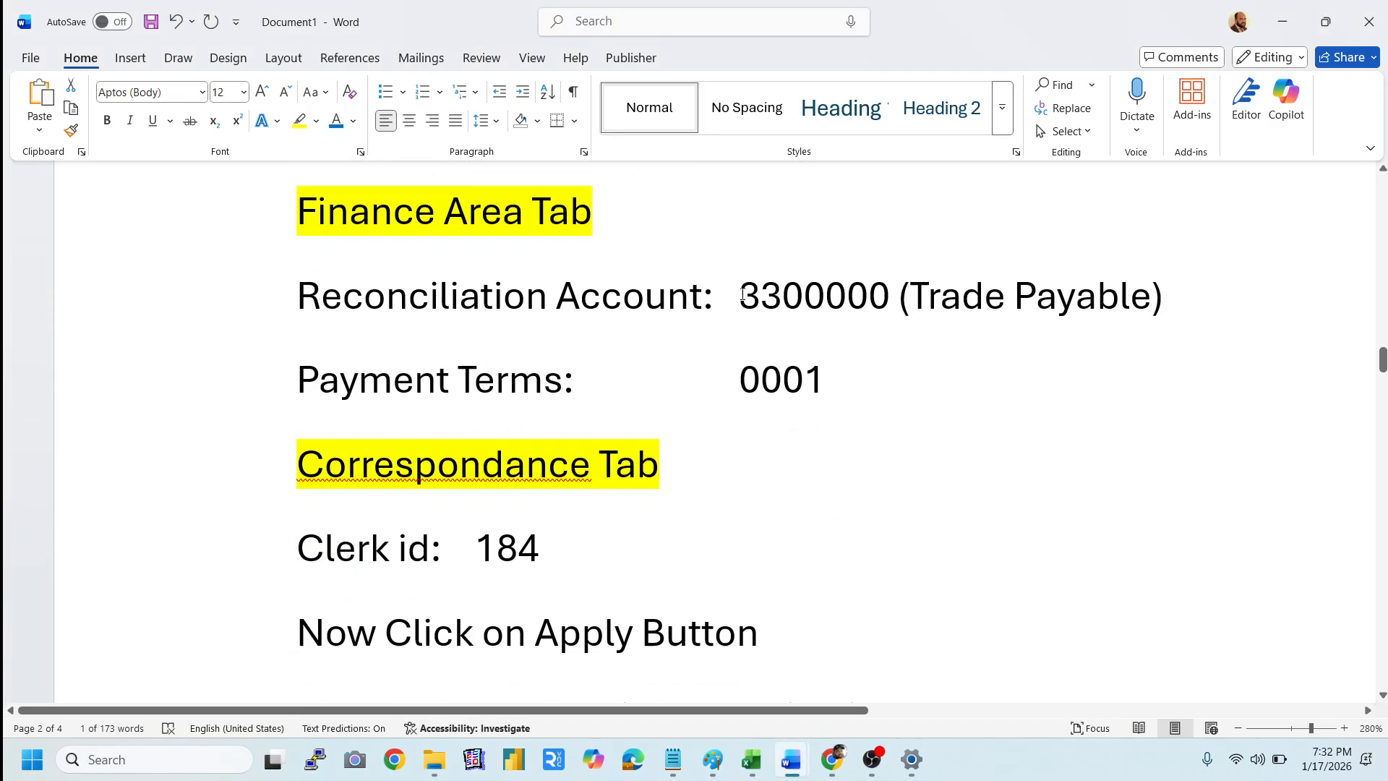
left_click_drag(743, 294, 892, 299)
key("ctrl+c")
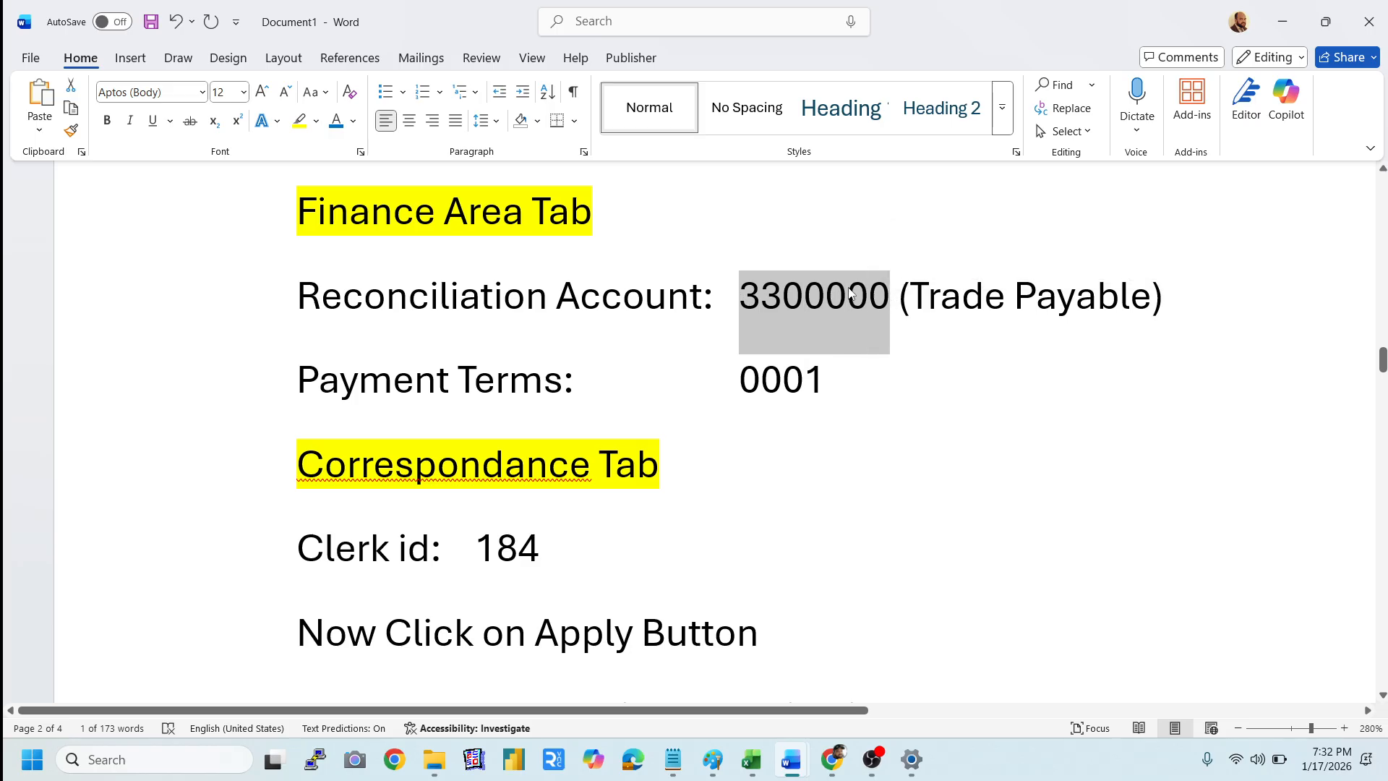
left_click(832, 759)
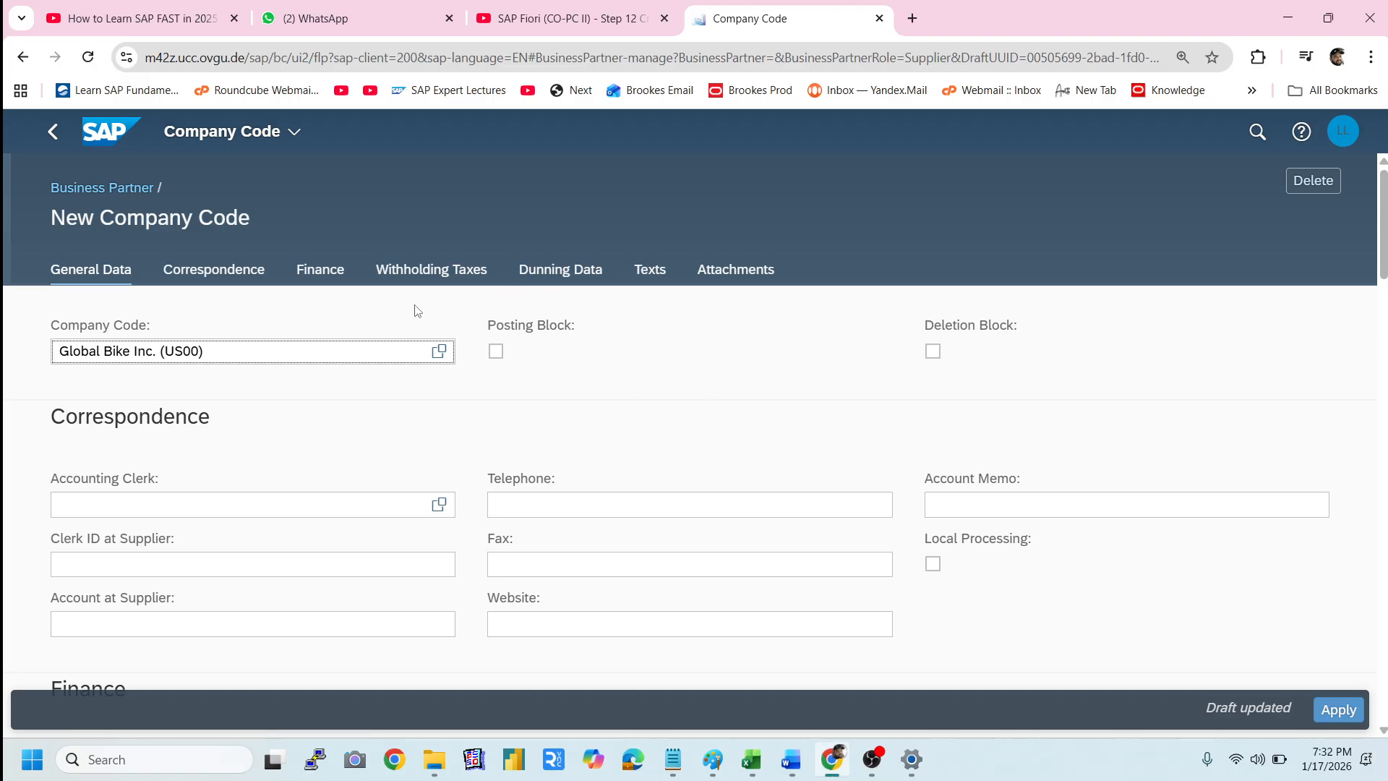
- Set the reconciliation account to Trade payables (3300000) in the company code's Finance section
left_click(323, 275)
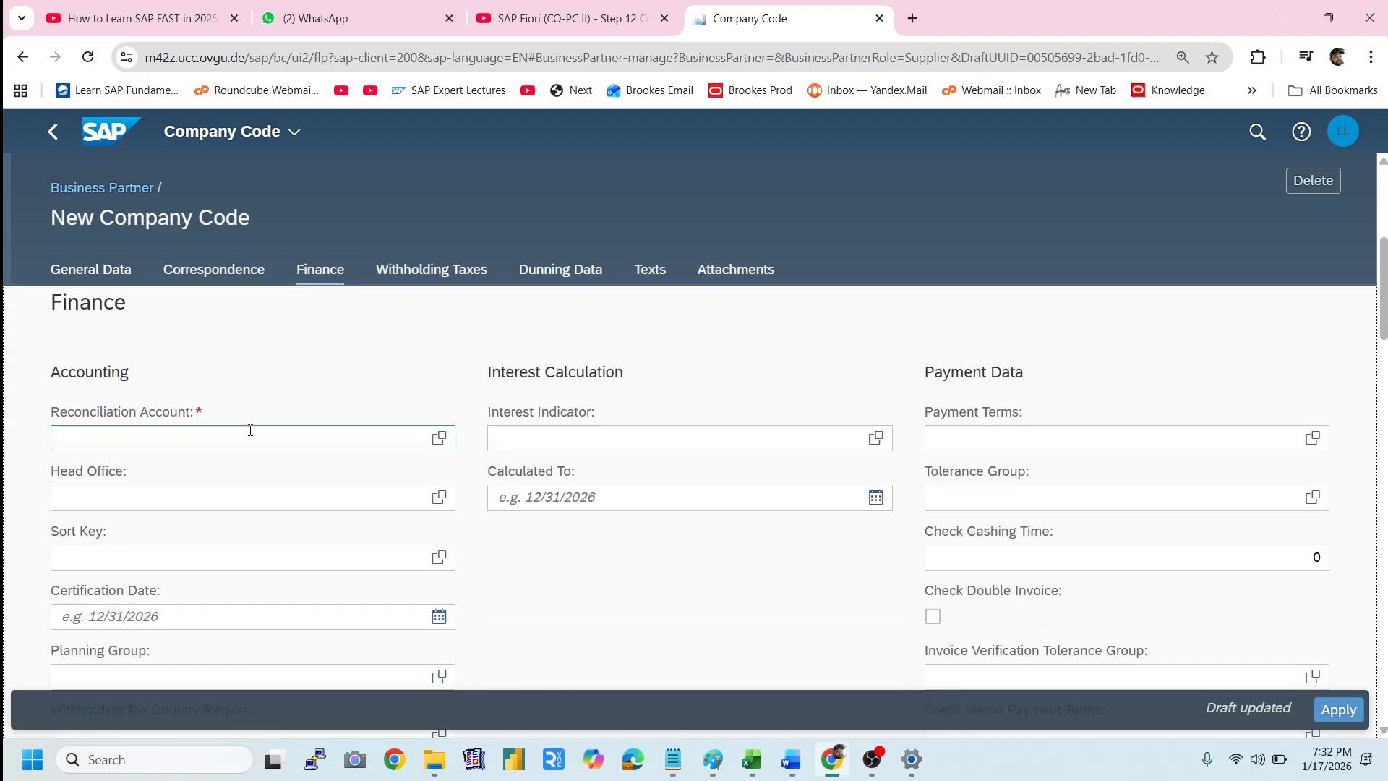
left_click(223, 435)
key("ctrl+v")
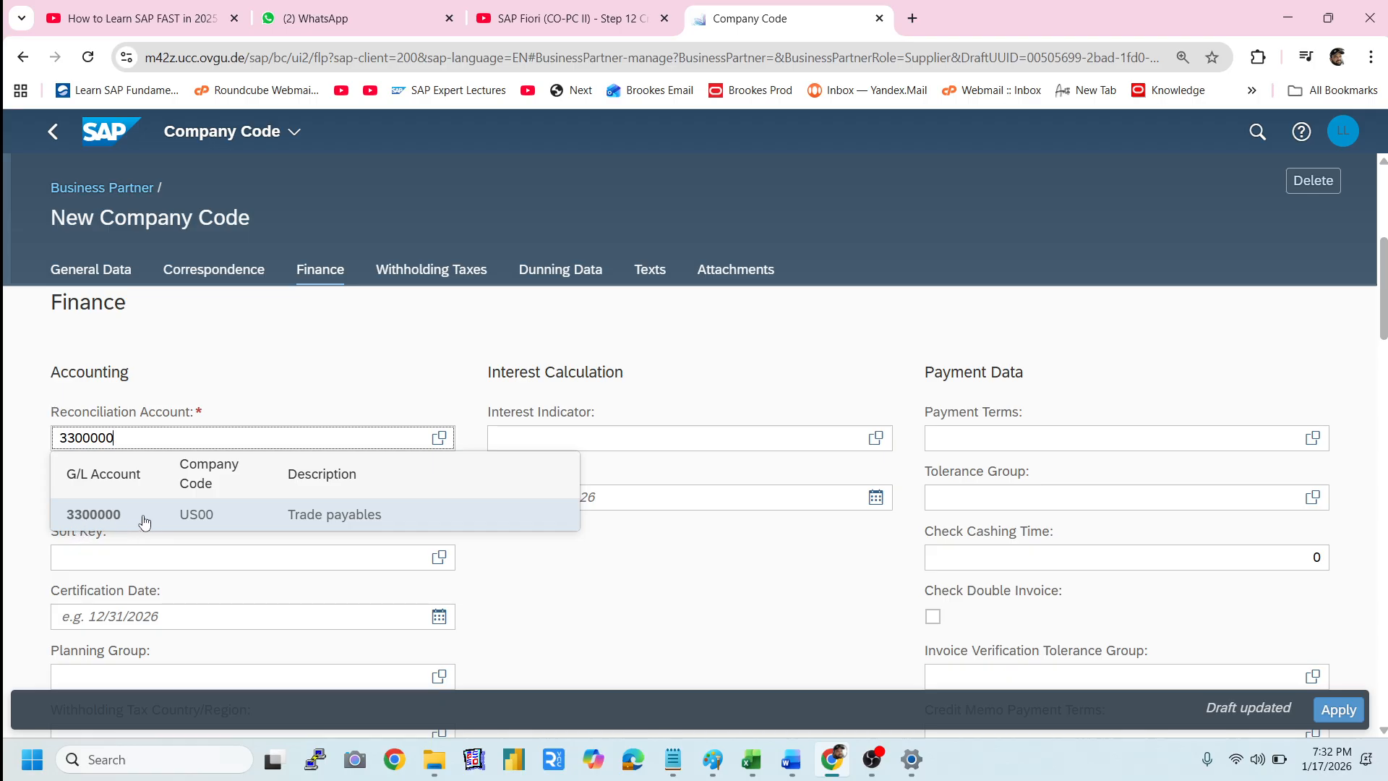
left_click(144, 517)
left_click(147, 439)
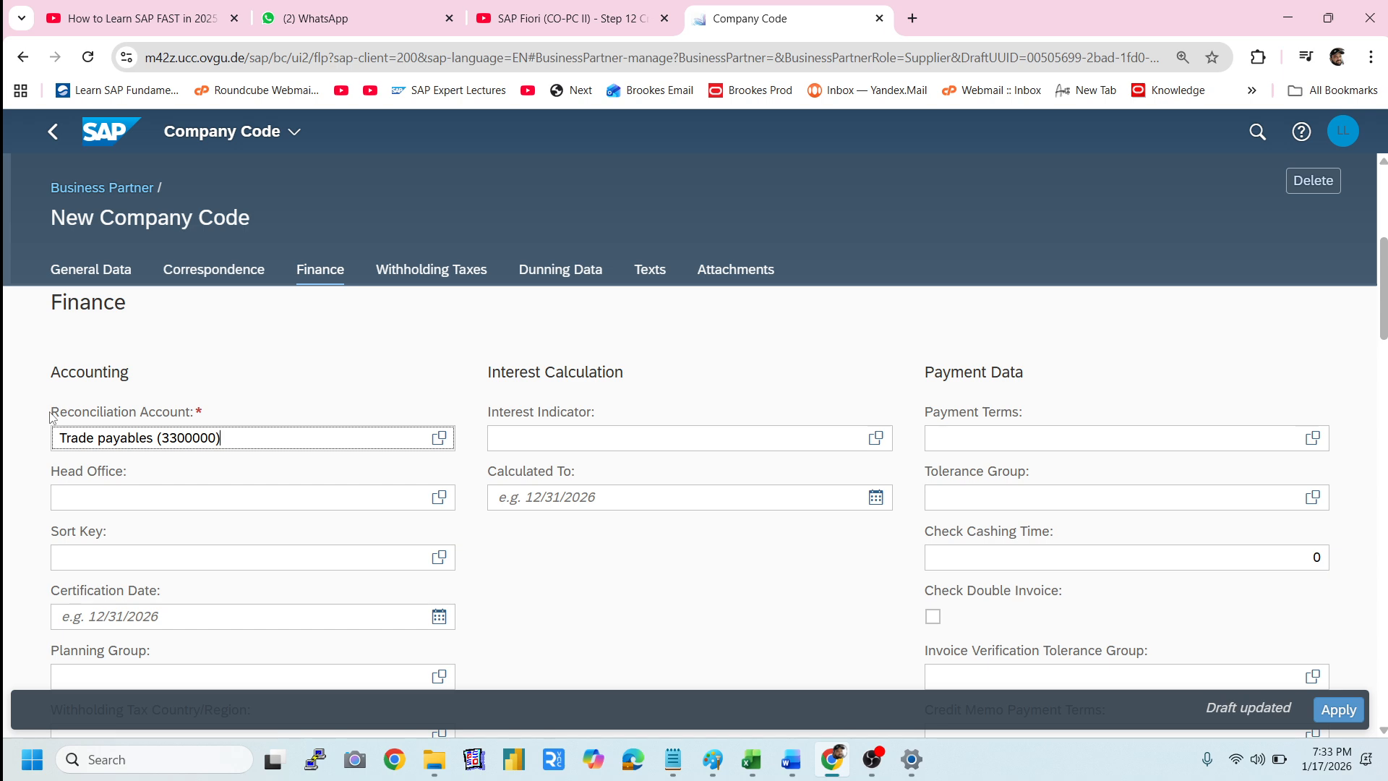
left_click_drag(53, 411, 257, 417)
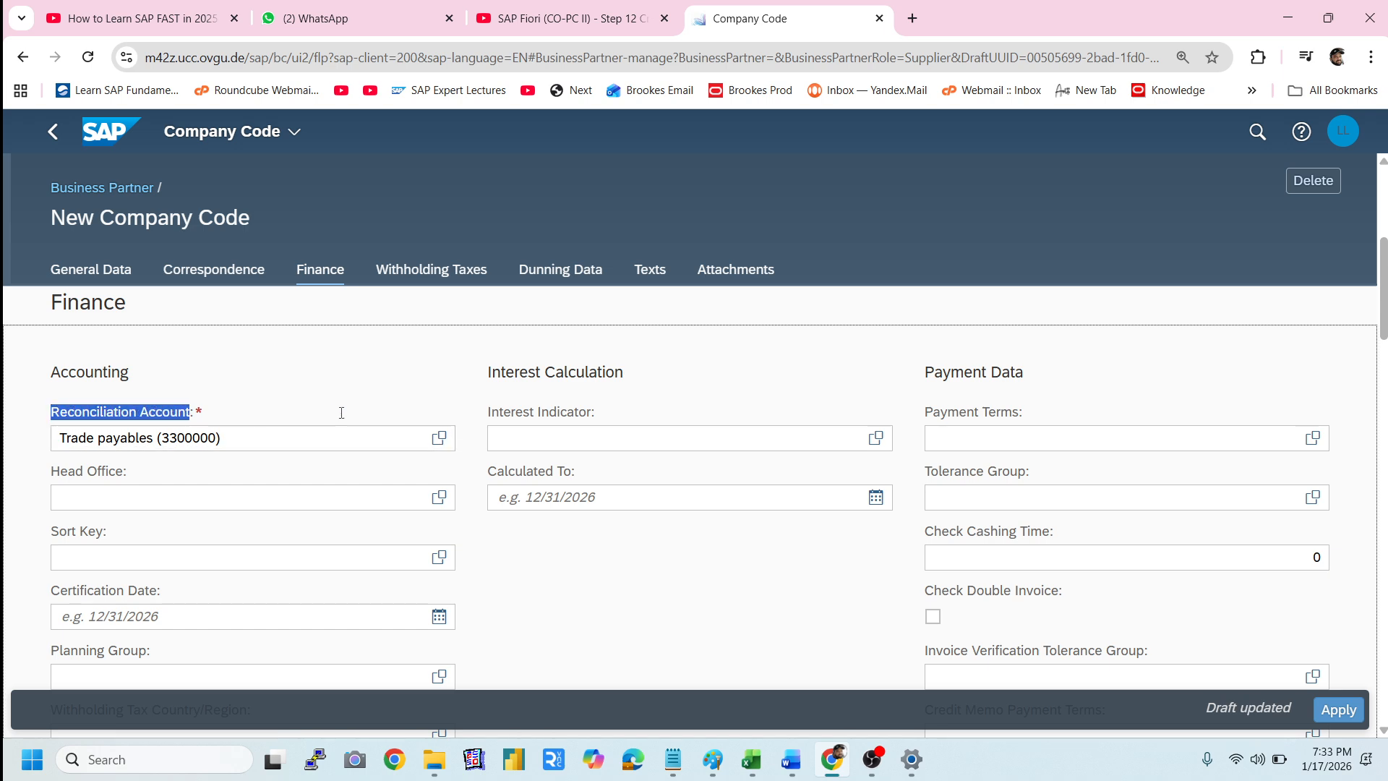
left_click(267, 441)
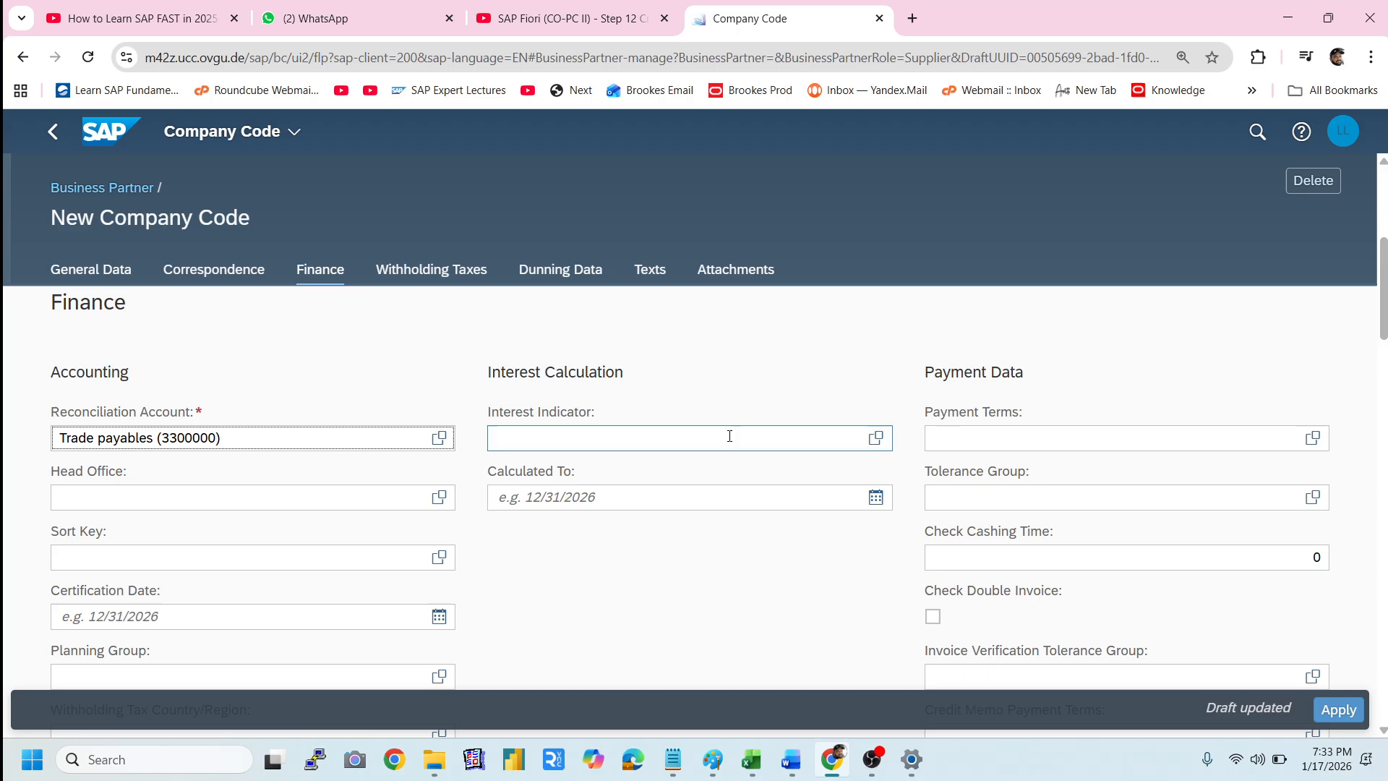
- Set the company code's payment terms to 0001, Payable immediately Due net, from the value help
left_click(1085, 437)
left_click(1311, 437)
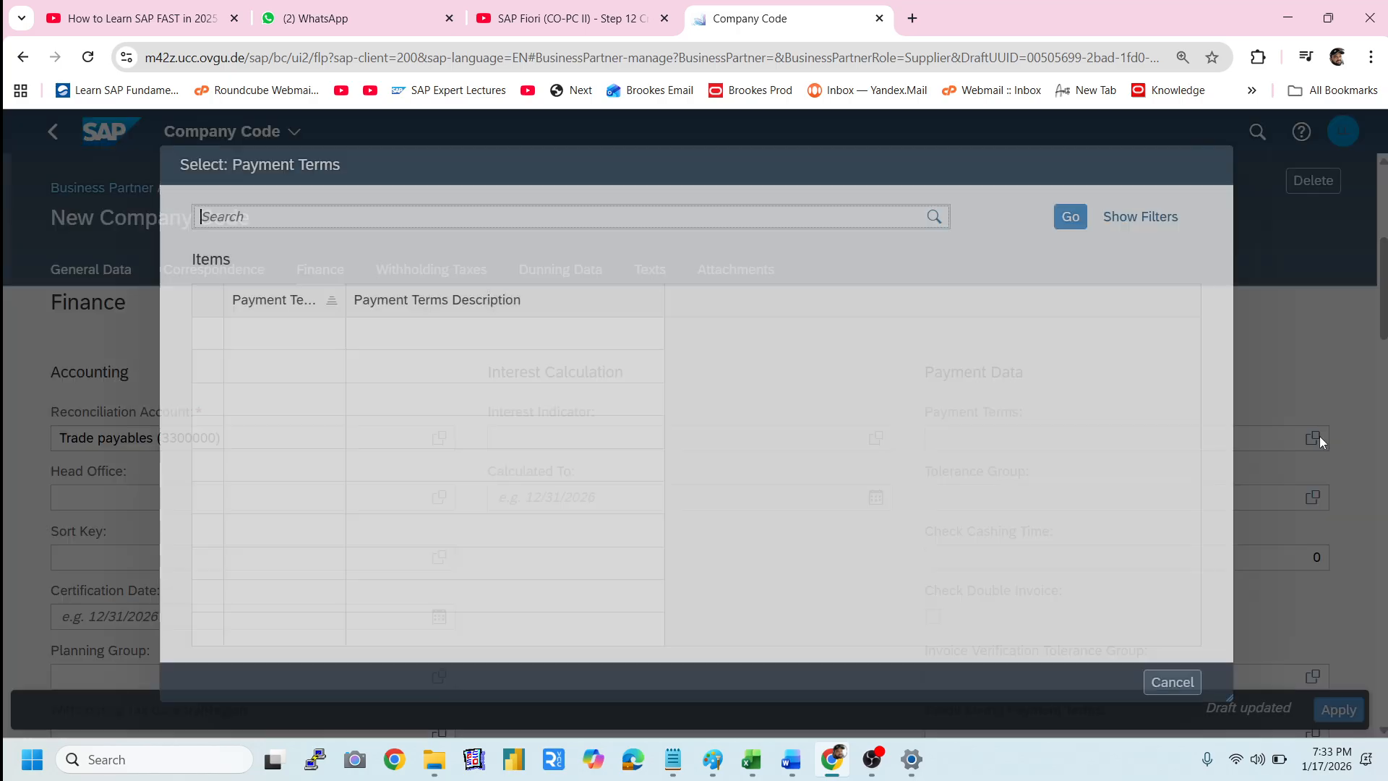
left_click(244, 332)
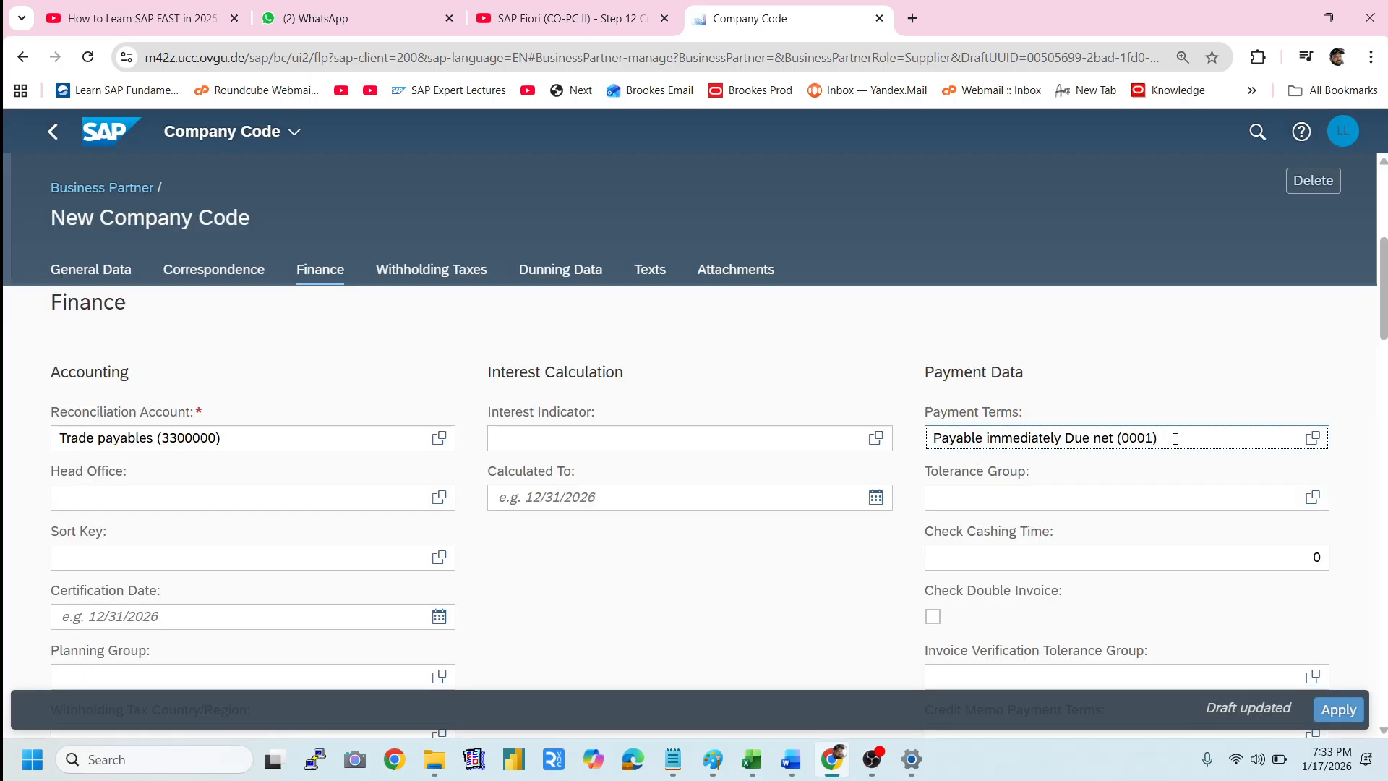
- Look up the correspondence instructions in Document1 in Word, and return to the new company code in SAP
left_click(217, 558)
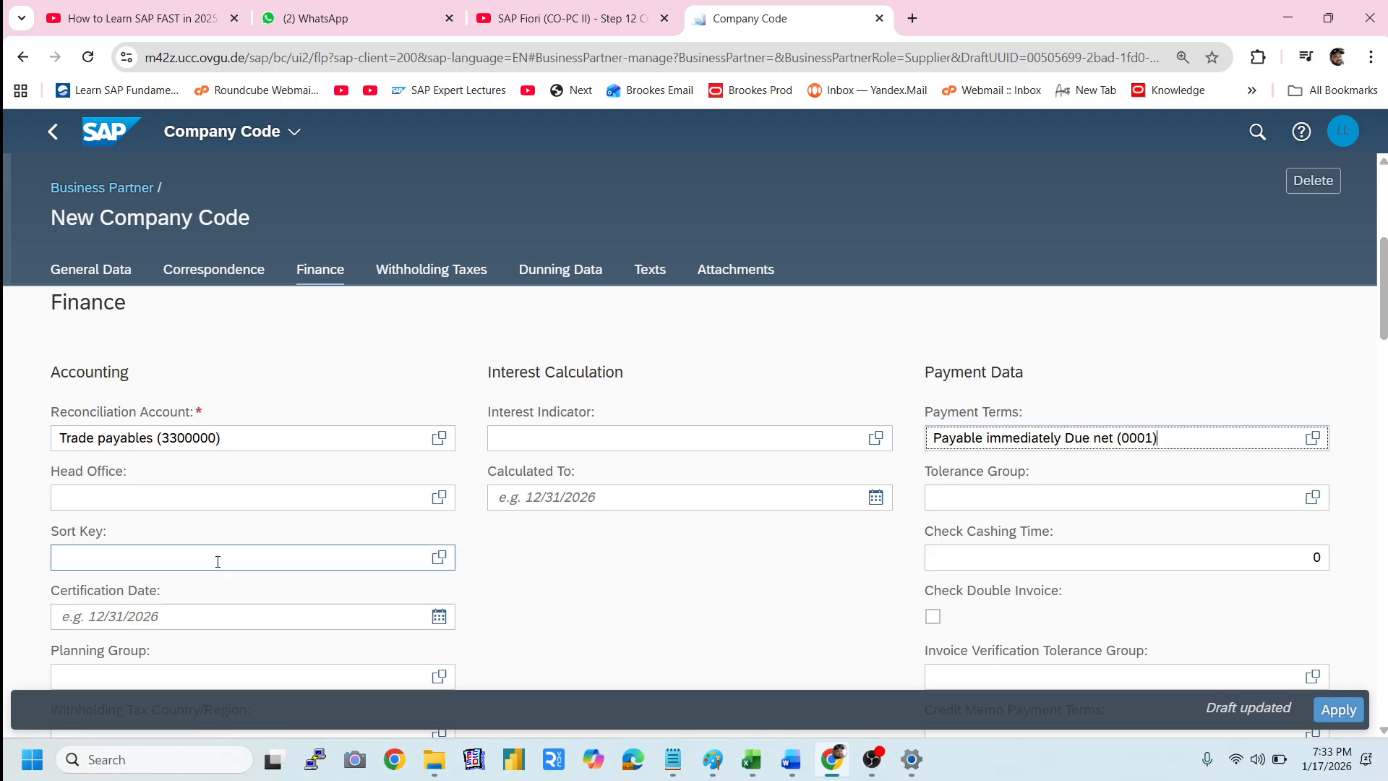
scroll(292, 547, "down", 1)
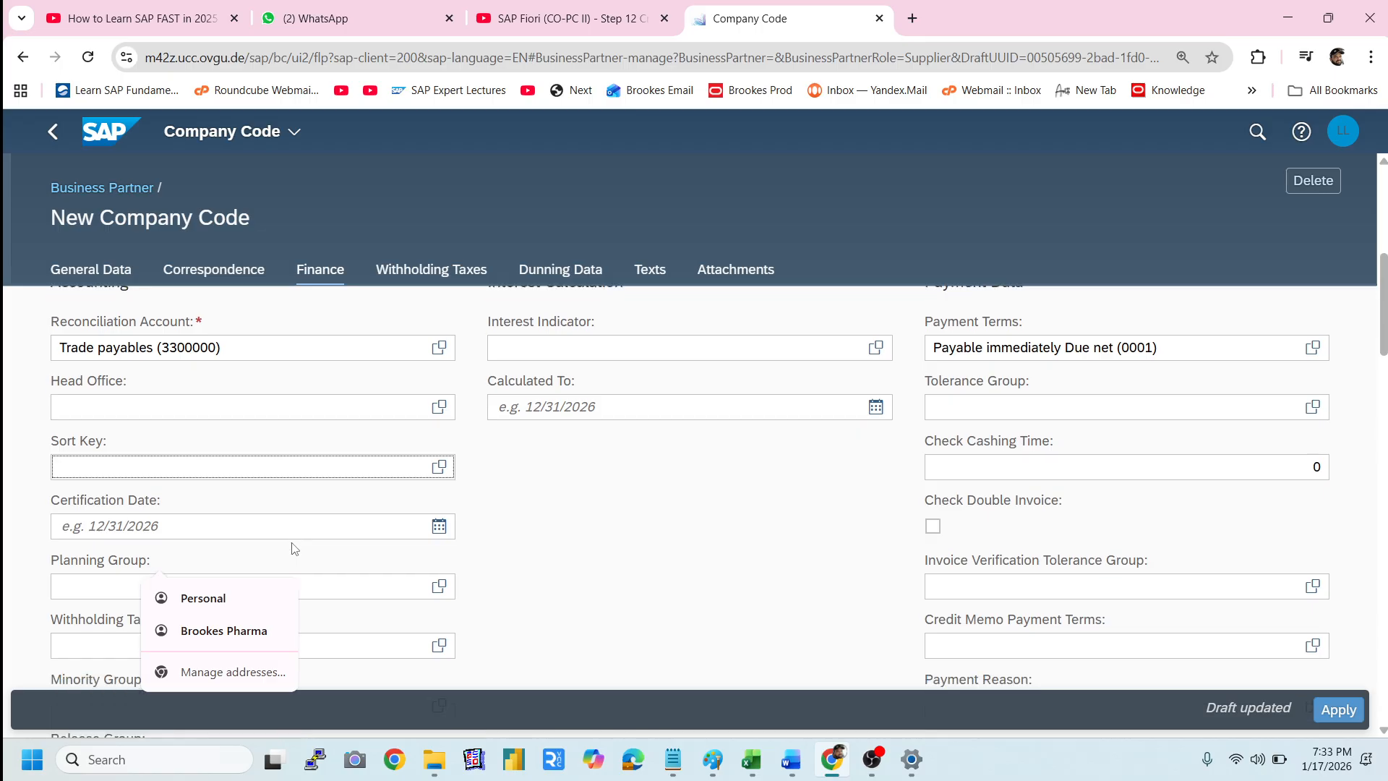
left_click(789, 762)
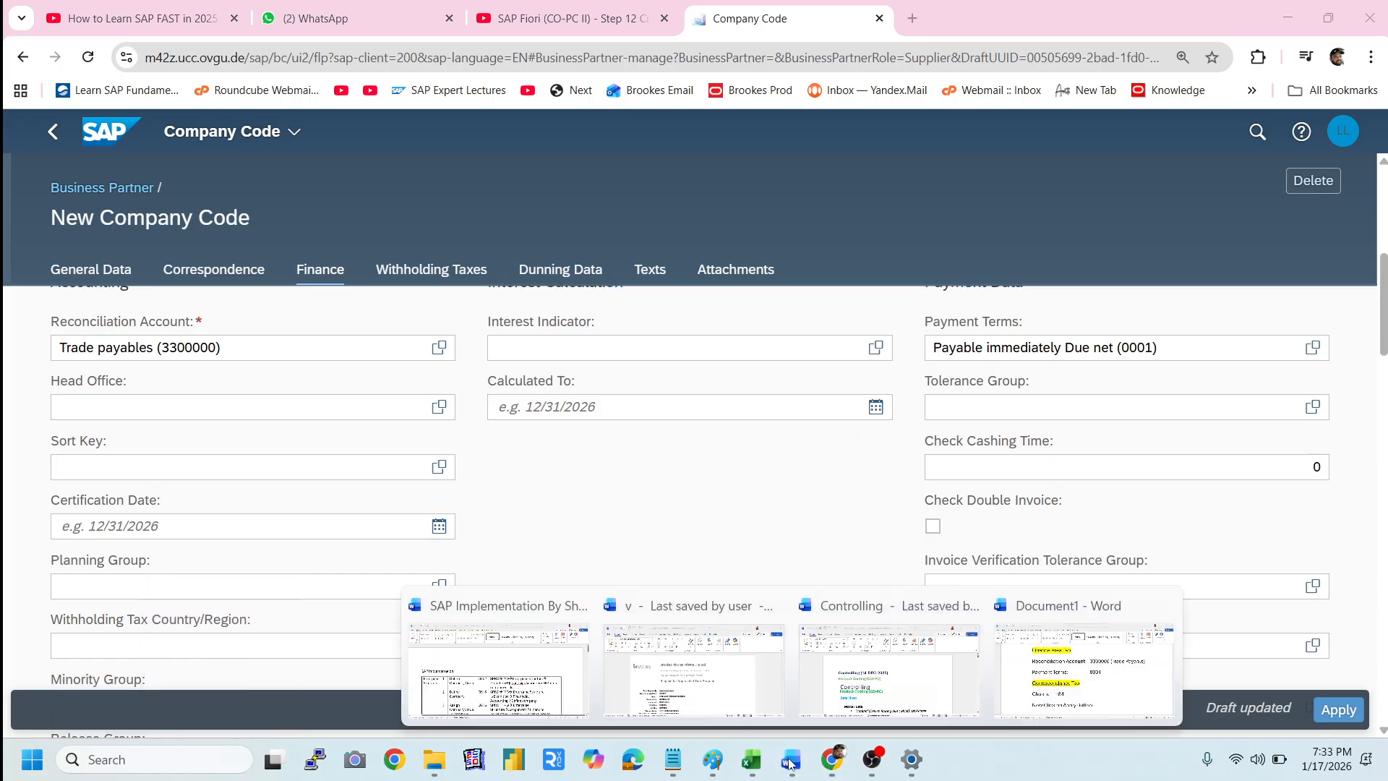
left_click(1048, 672)
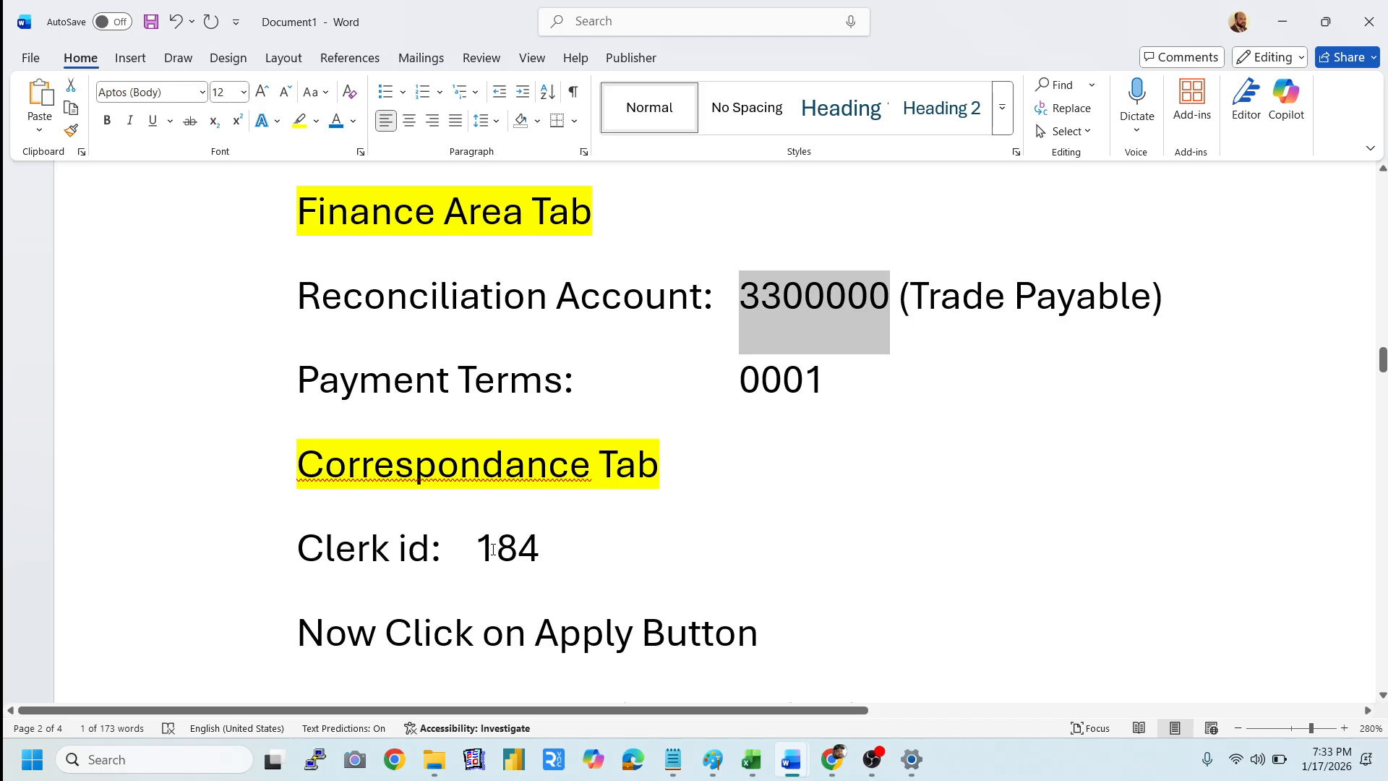
scroll(493, 550, "down", 3)
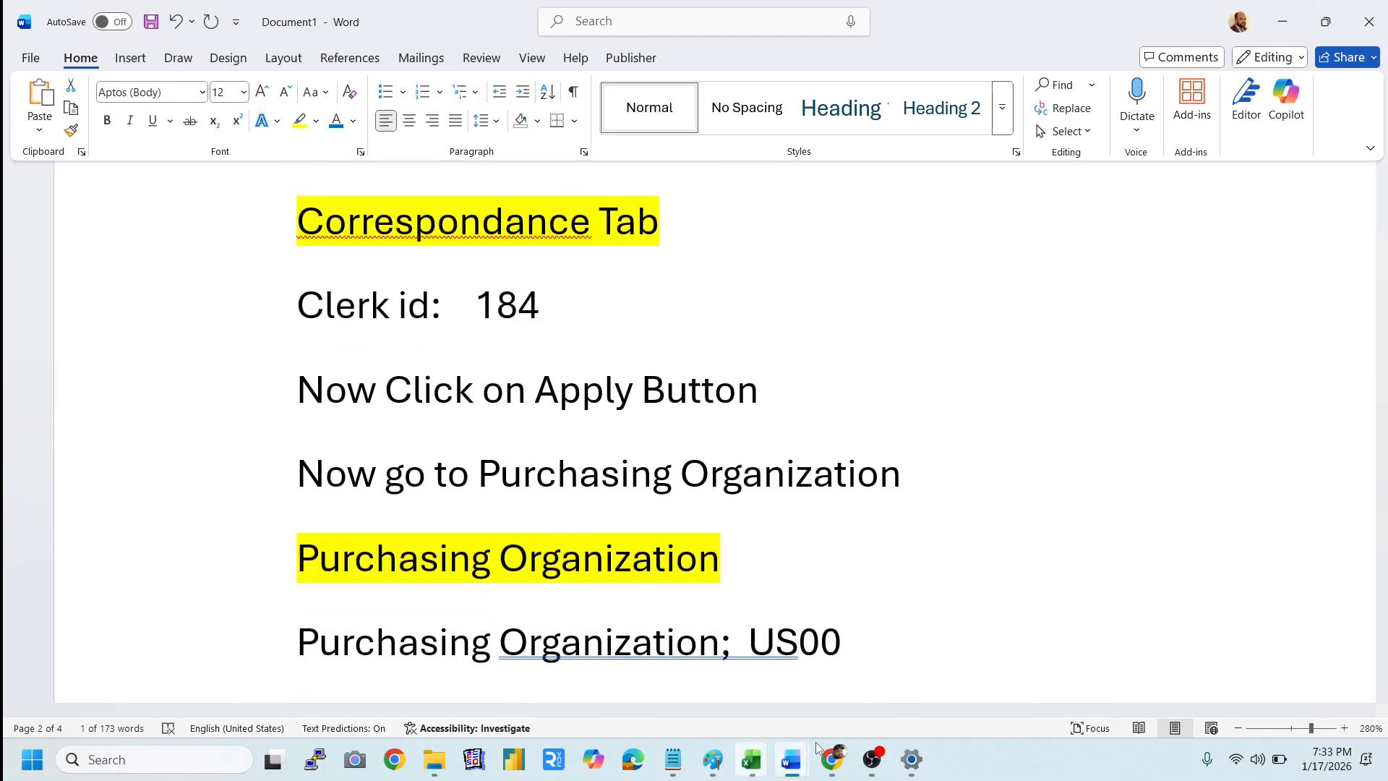
left_click(833, 759)
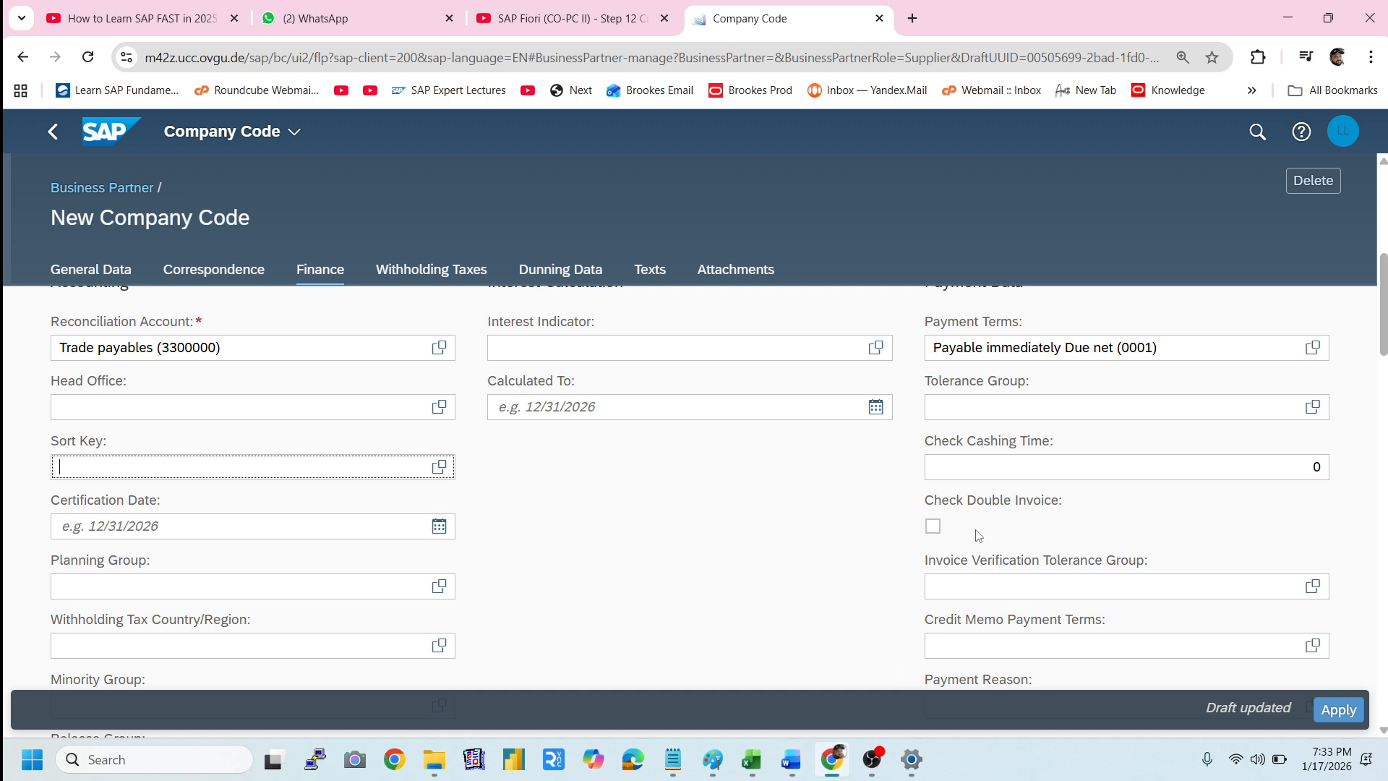
- Set the Clerk ID at Supplier to 184 in the company code's Correspondence section
left_click(1060, 467)
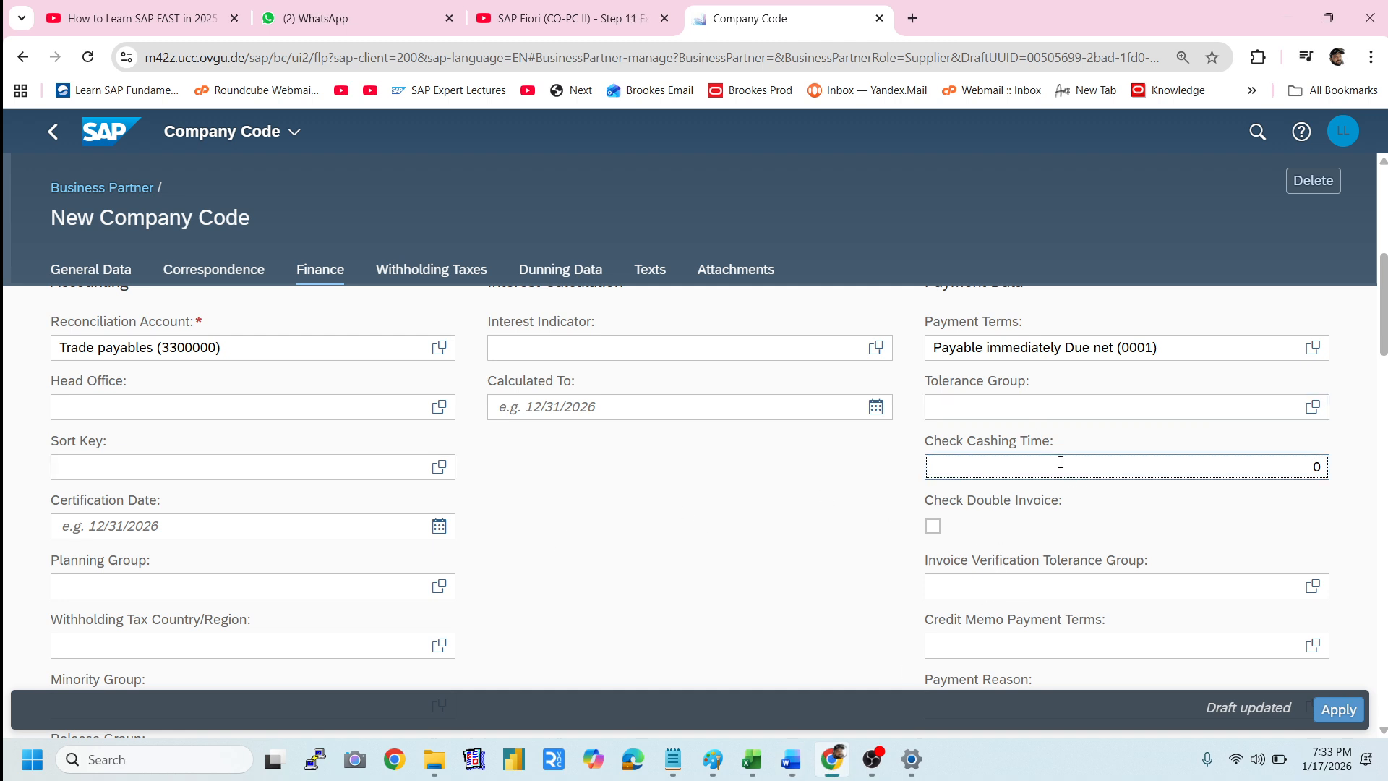
scroll(463, 551, "down", 4)
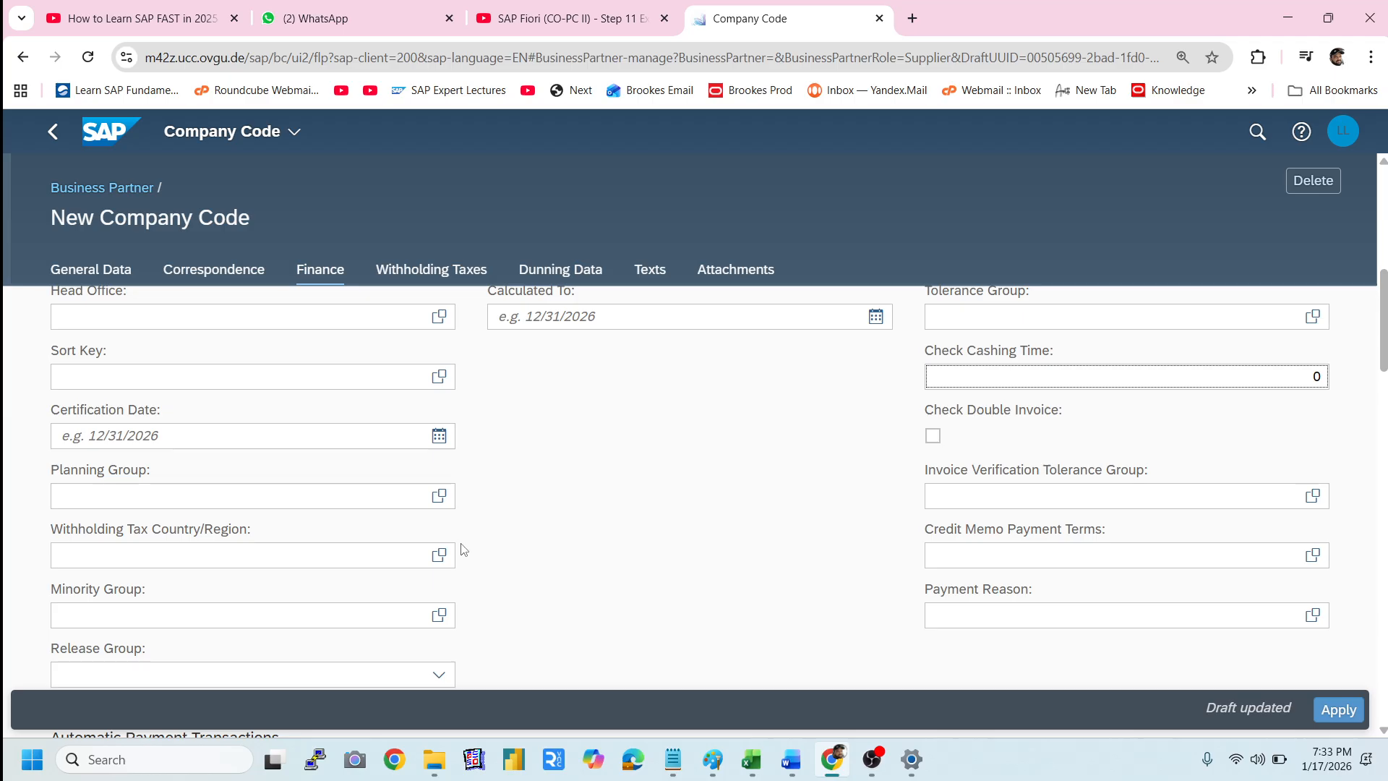
scroll(464, 549, "down", 5)
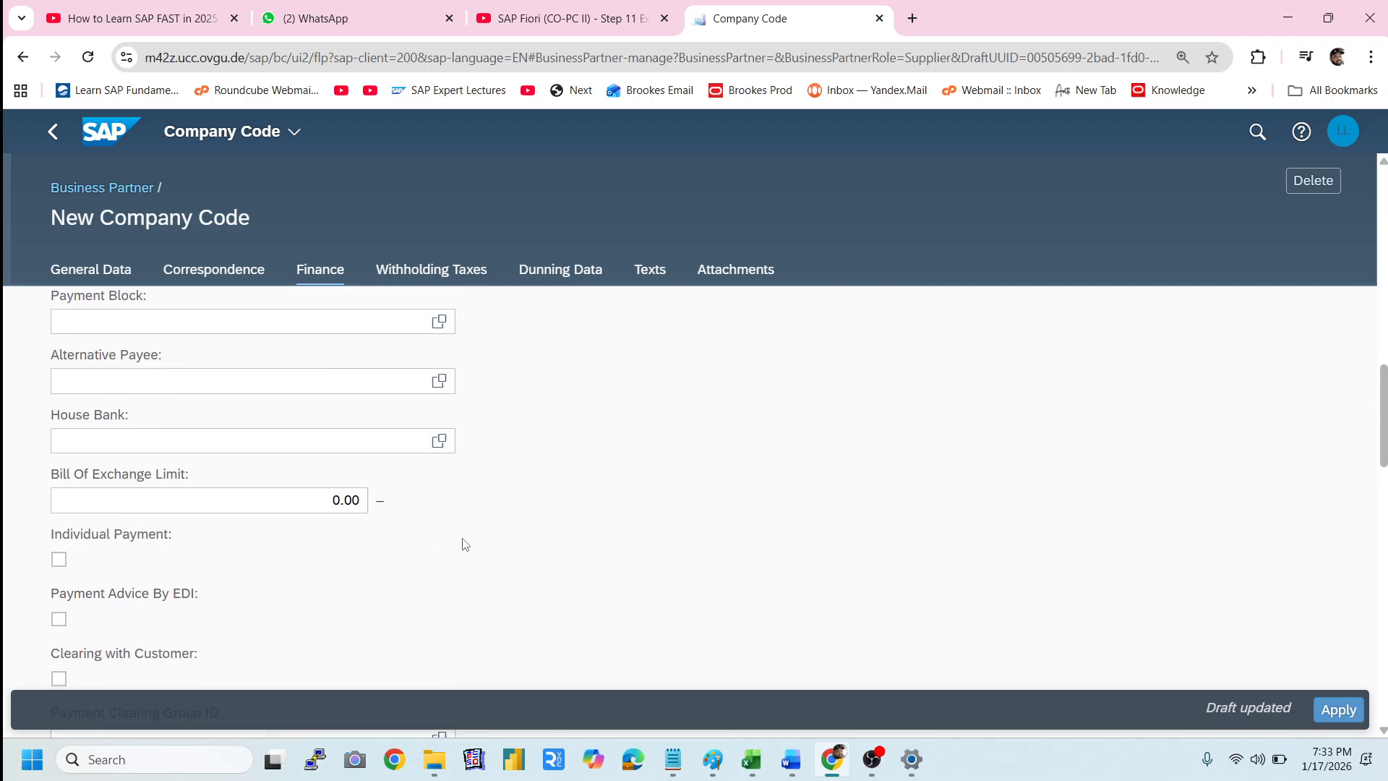
scroll(465, 545, "up", 9)
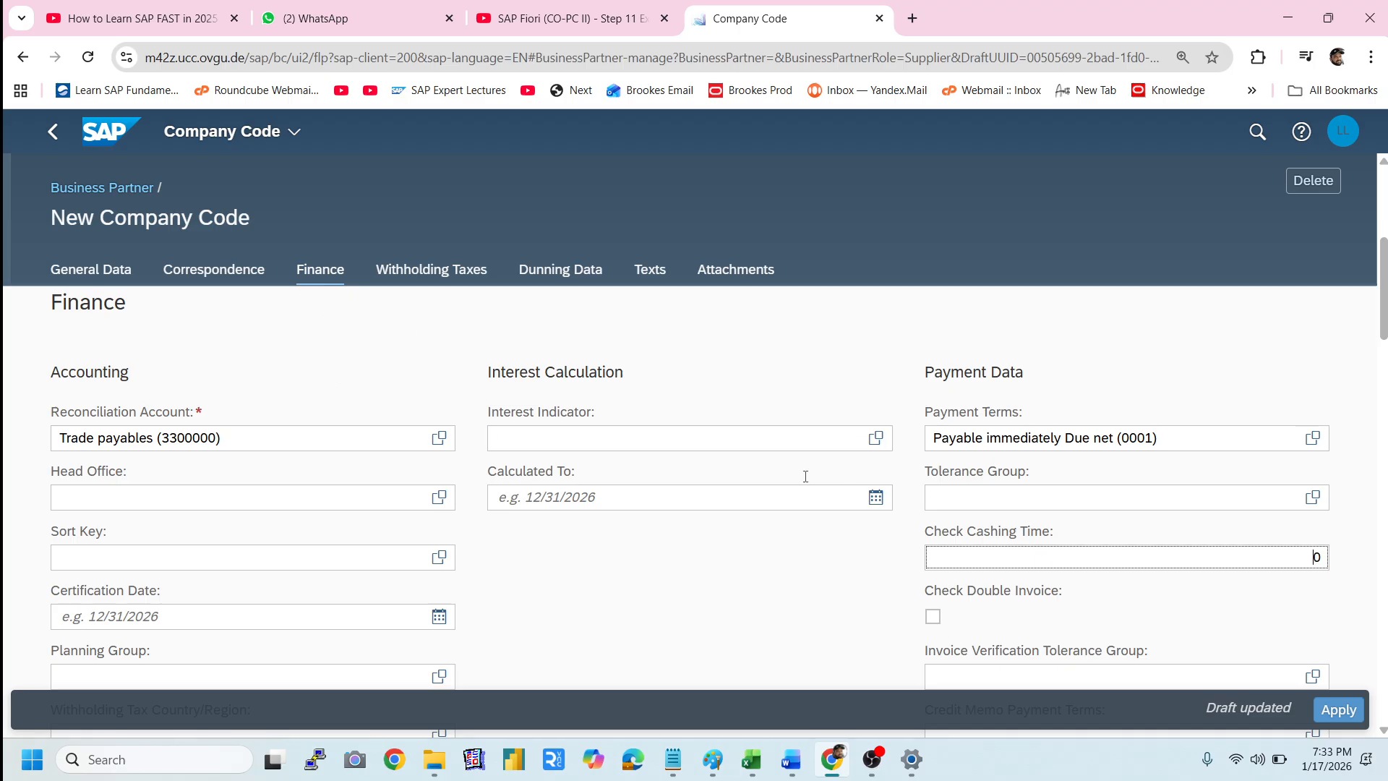
left_click(242, 281)
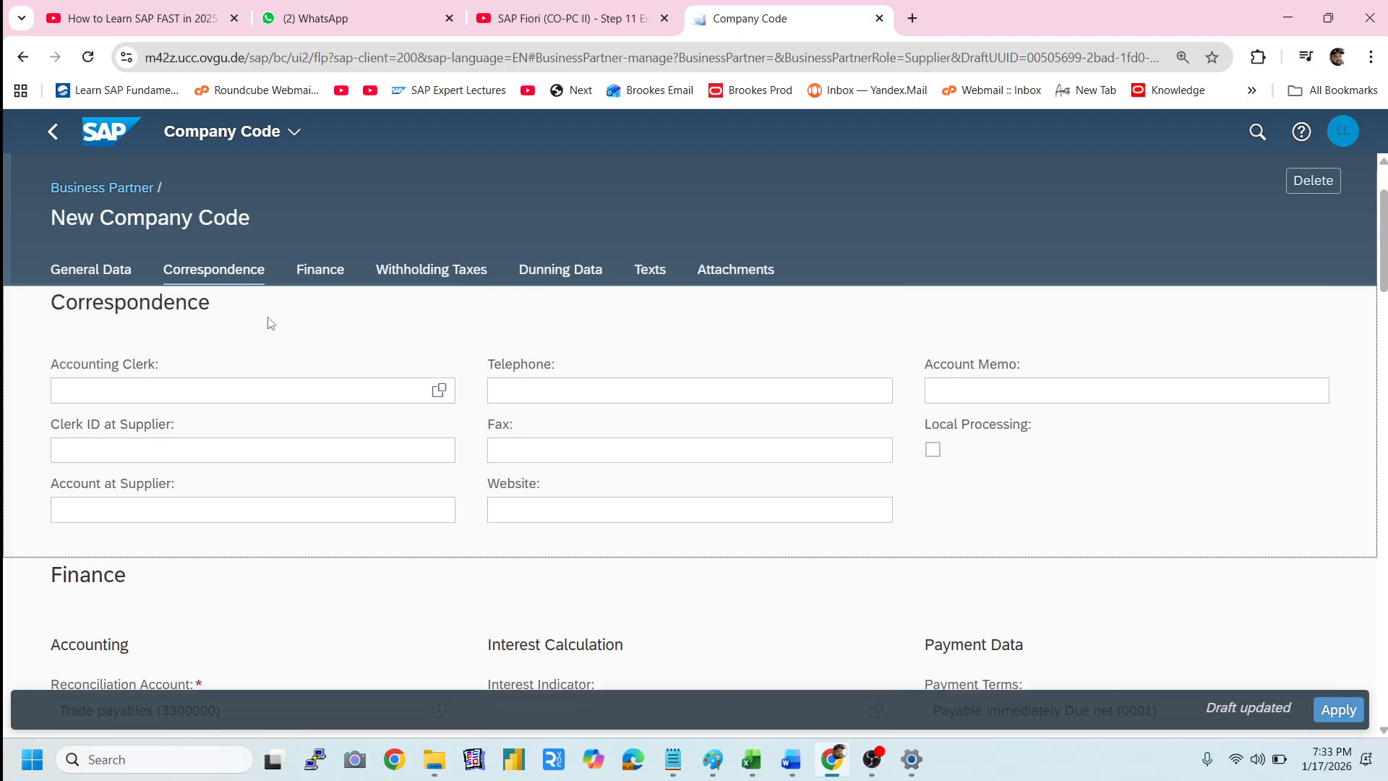
left_click(129, 450)
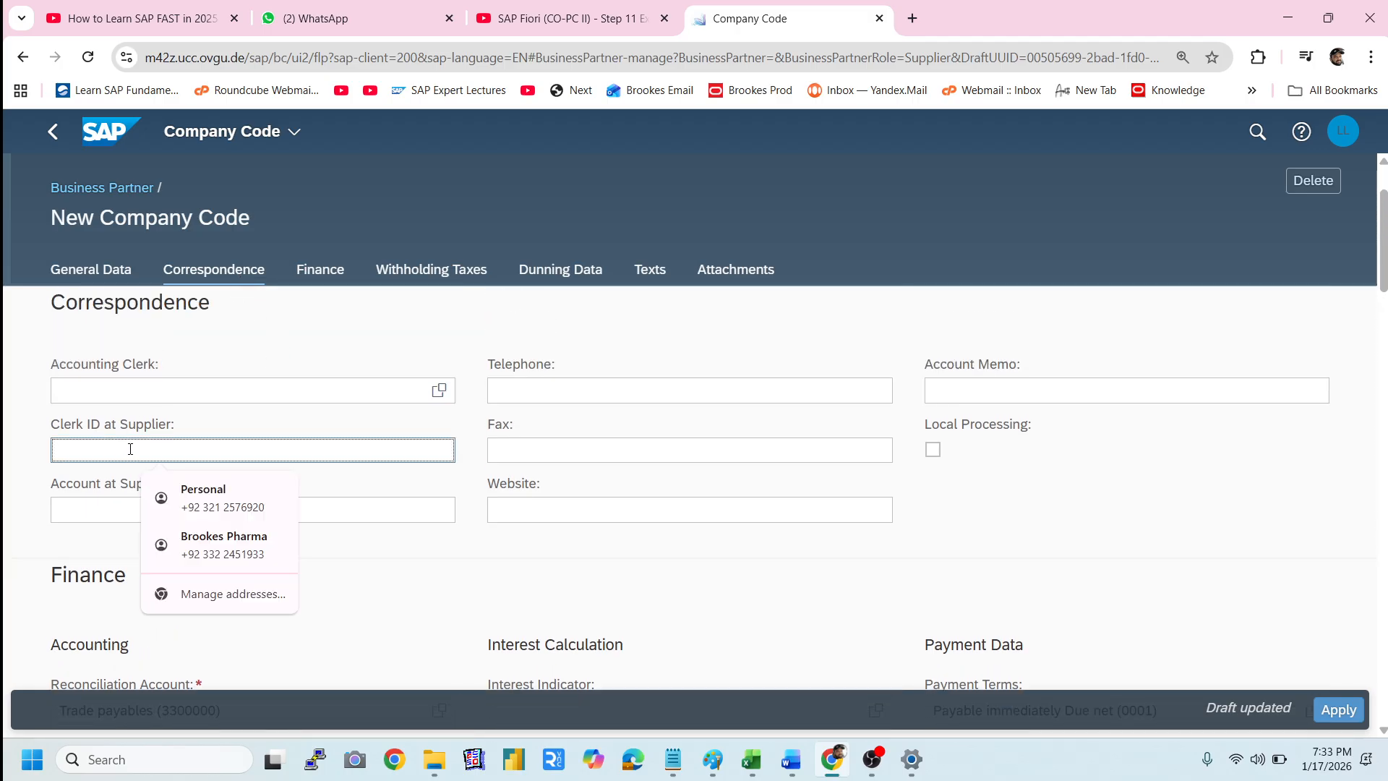
type("184")
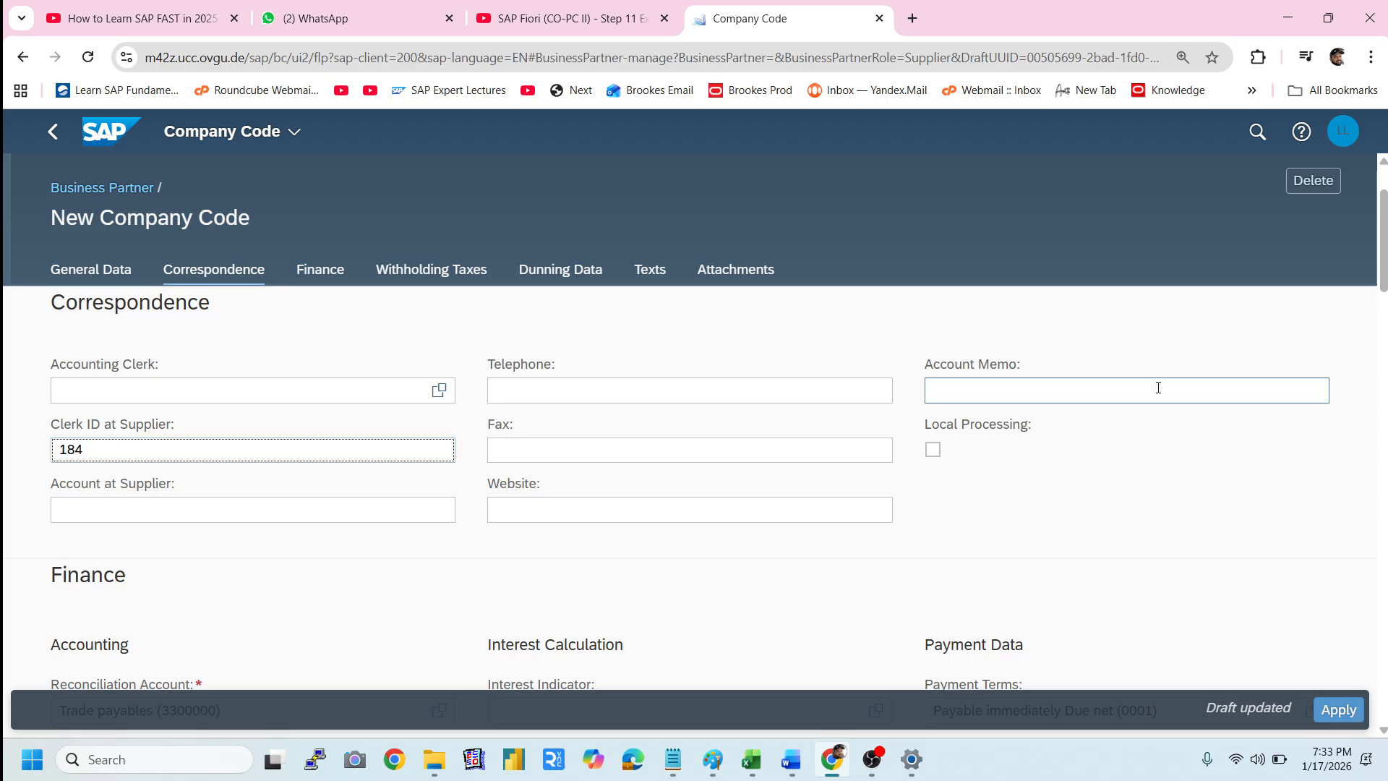
left_click(574, 391)
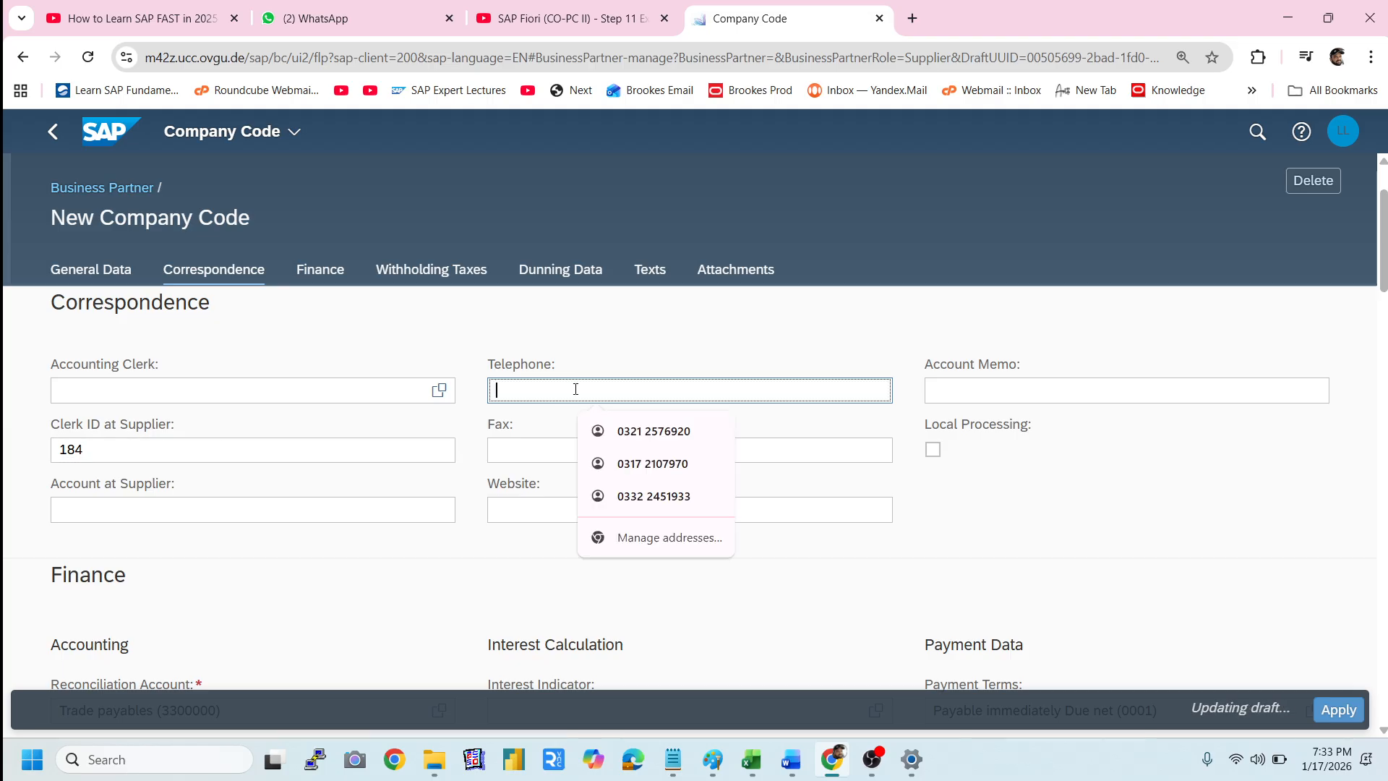
left_click(540, 451)
left_click(540, 516)
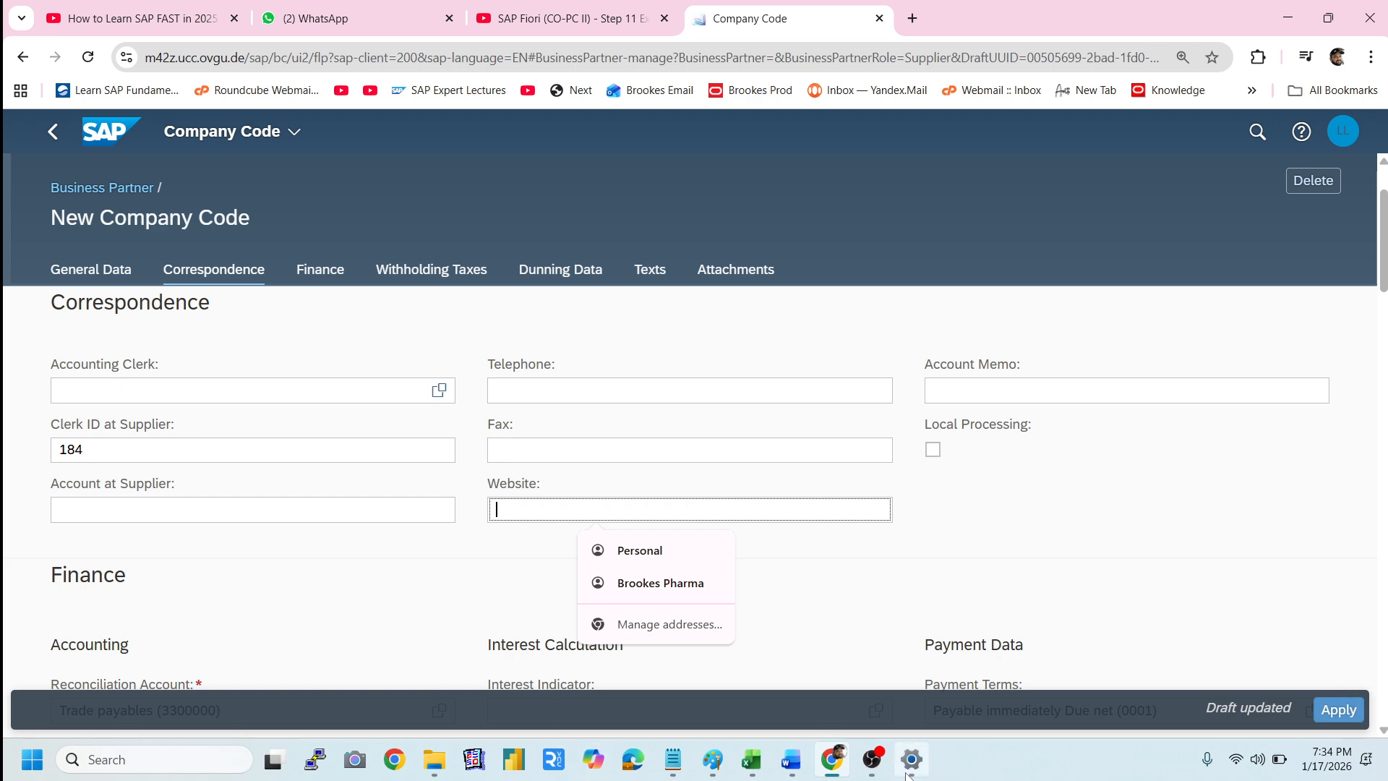
- Read the instruction following the clerk ID in Document1 in Word, and apply the new company code in SAP
left_click(791, 760)
left_click(1104, 671)
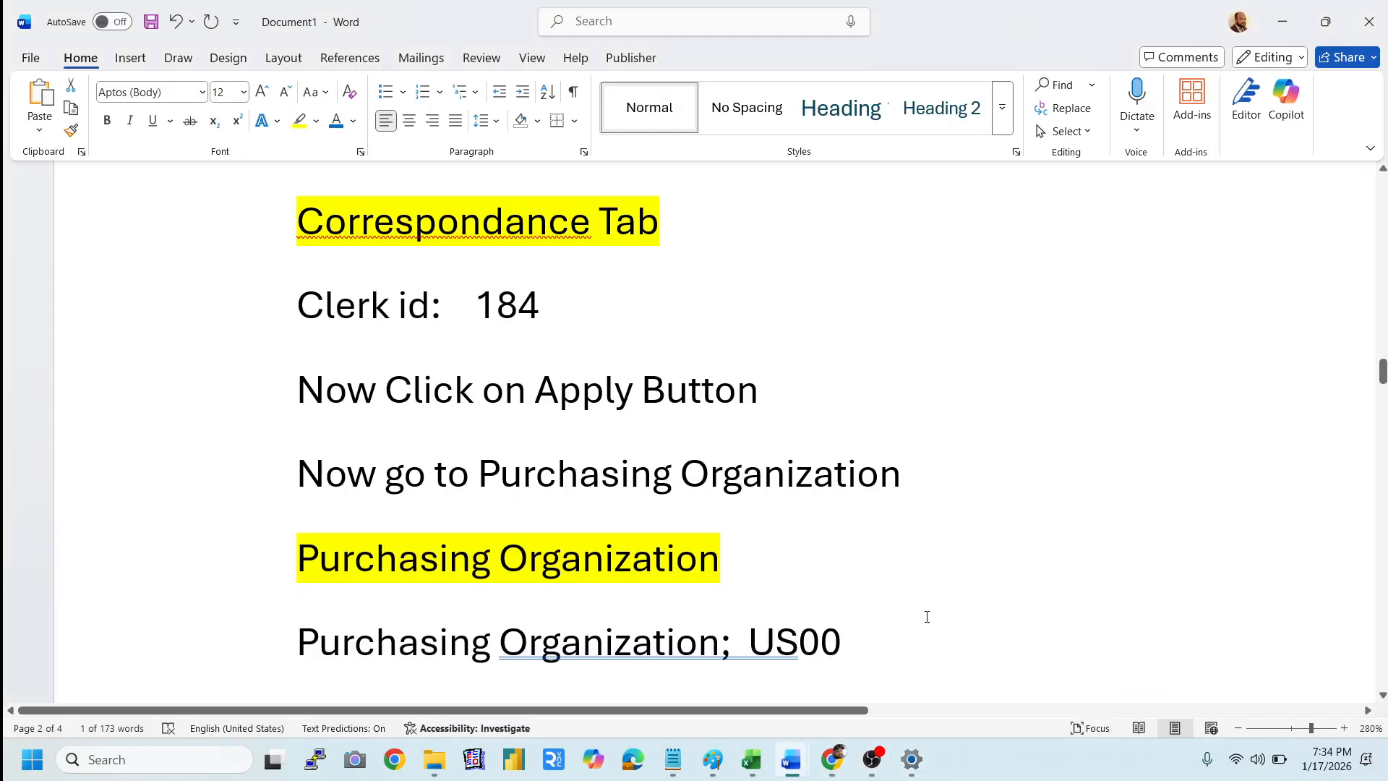
scroll(793, 541, "down", 3)
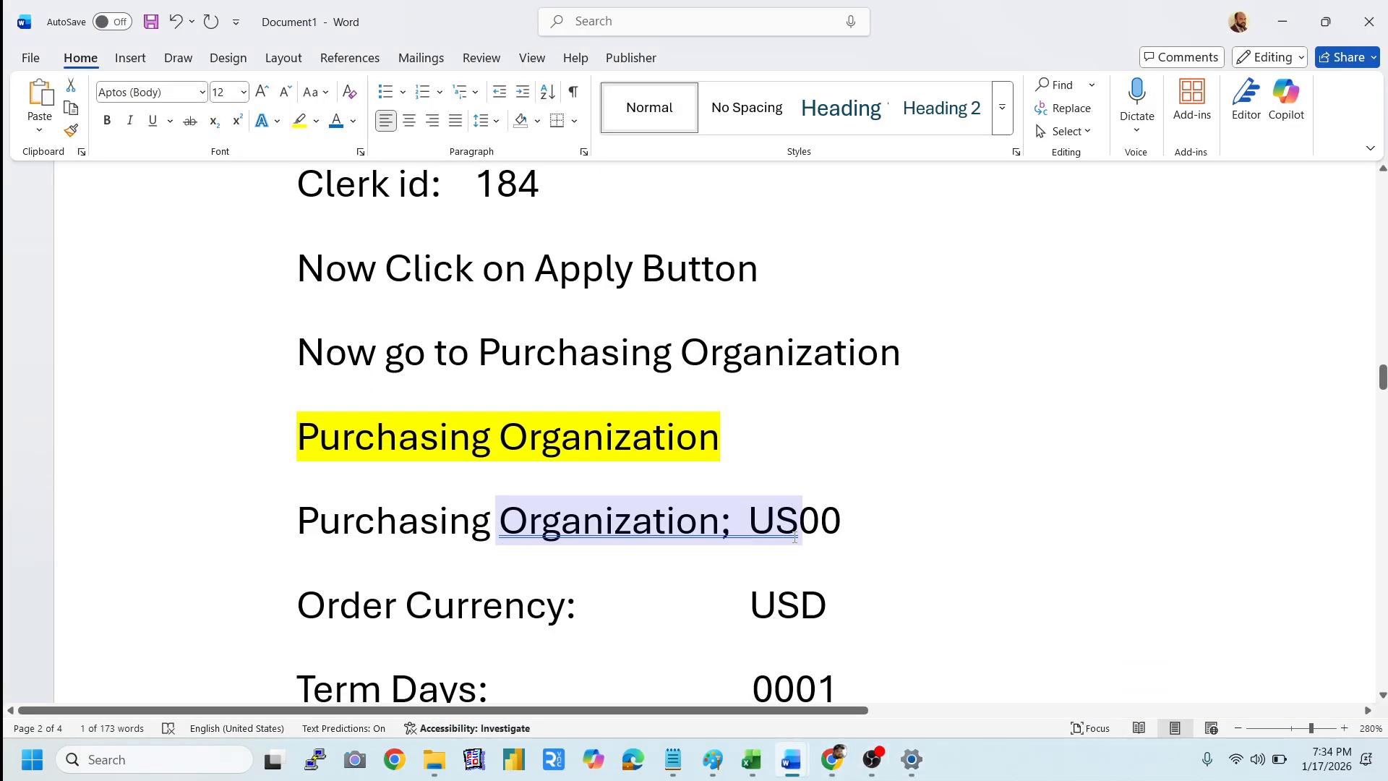
scroll(795, 537, "up", 5)
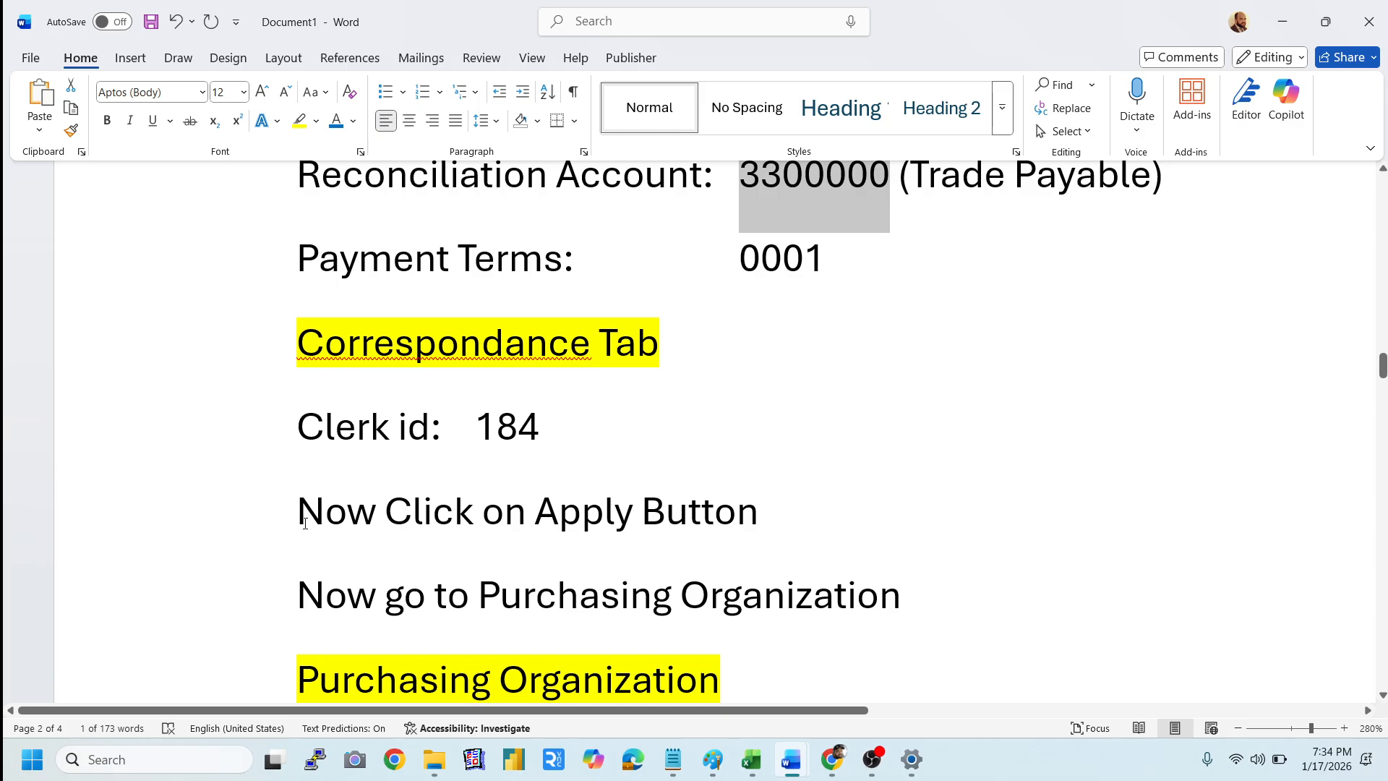
left_click_drag(296, 517, 784, 520)
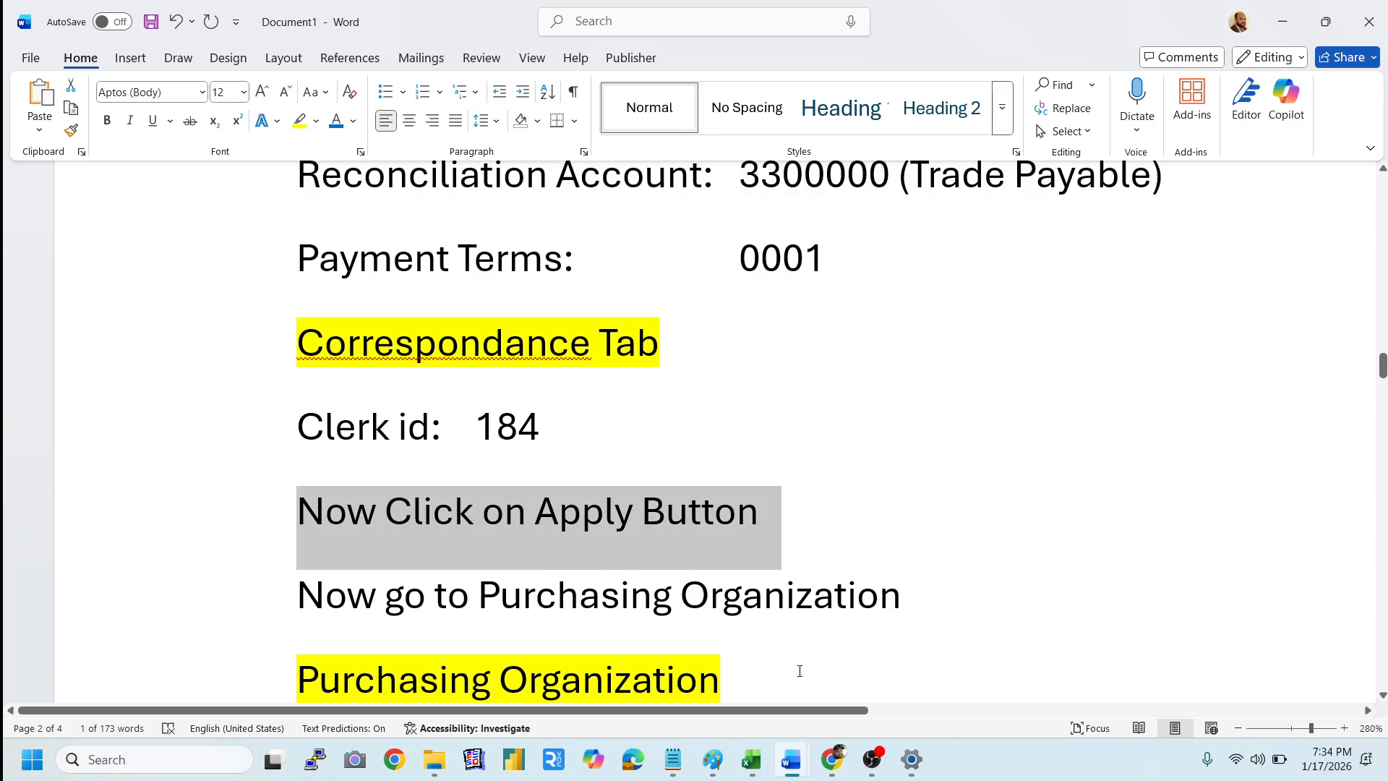
left_click(833, 760)
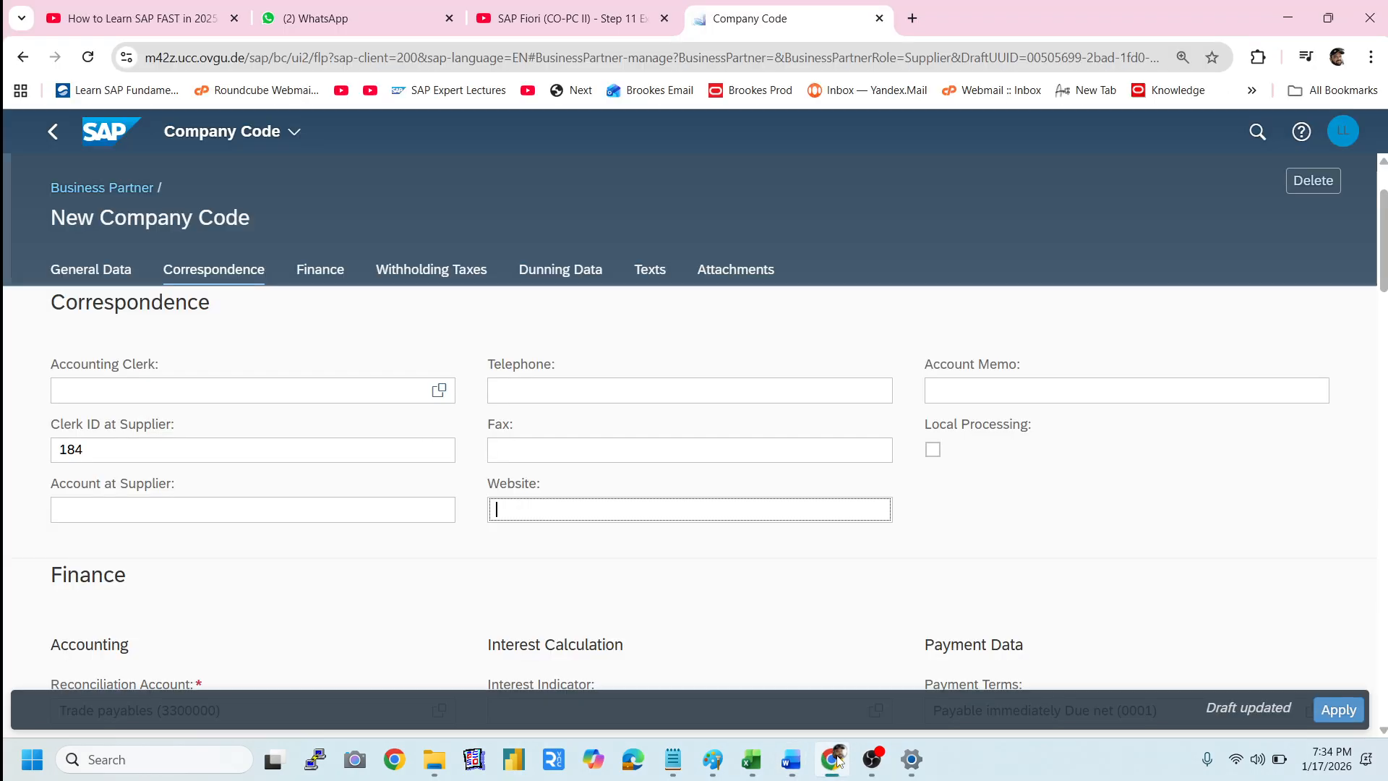
left_click(1347, 711)
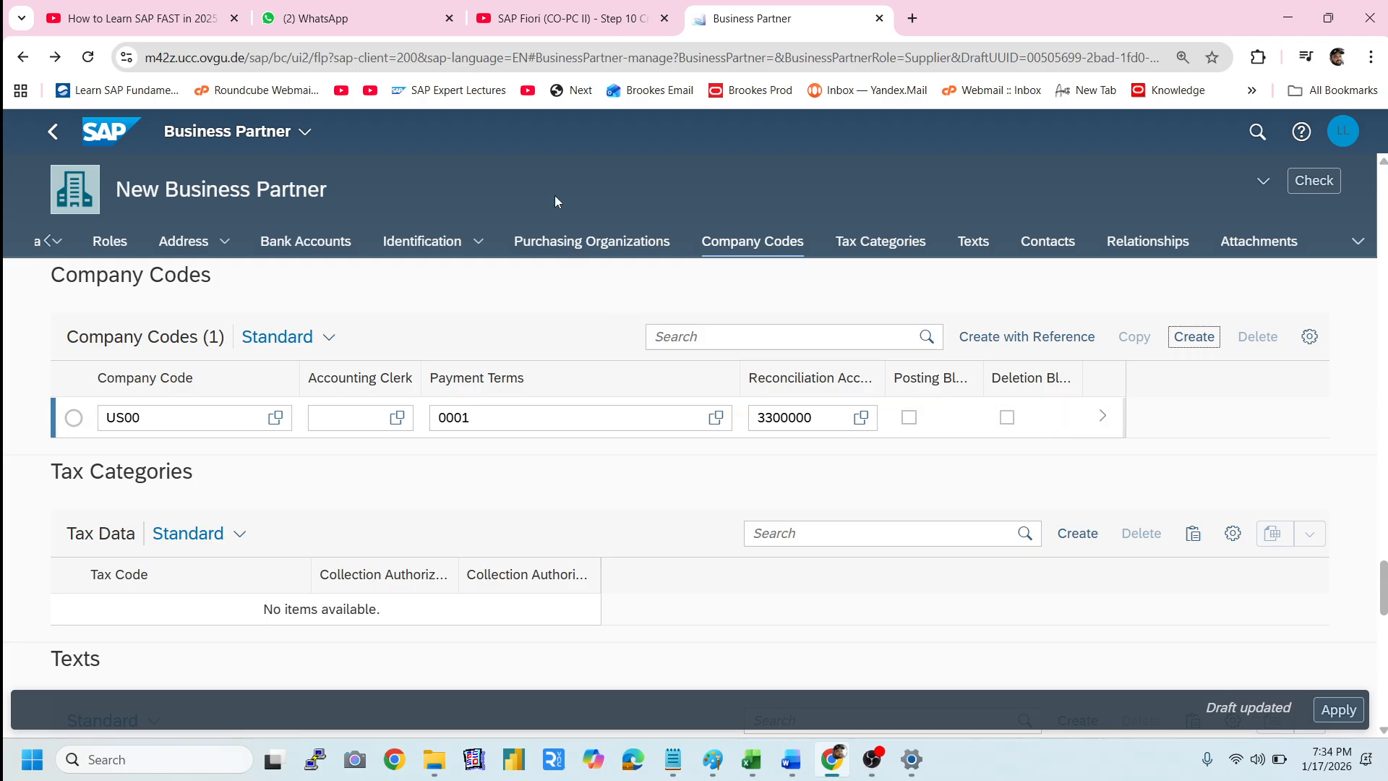
- Create a new purchasing organization entry for the supplier and set it to Global Bike US (US00) from the value help
left_click(587, 248)
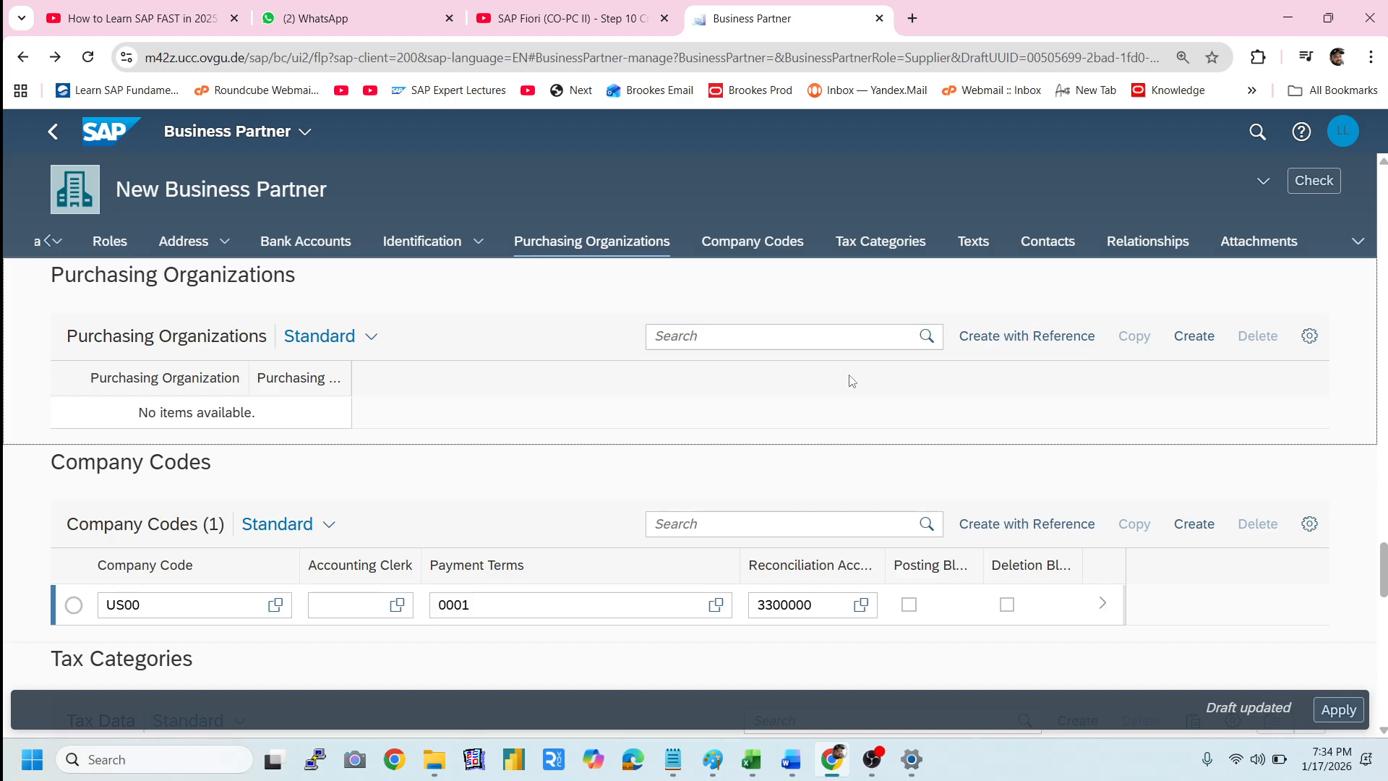
left_click(1193, 341)
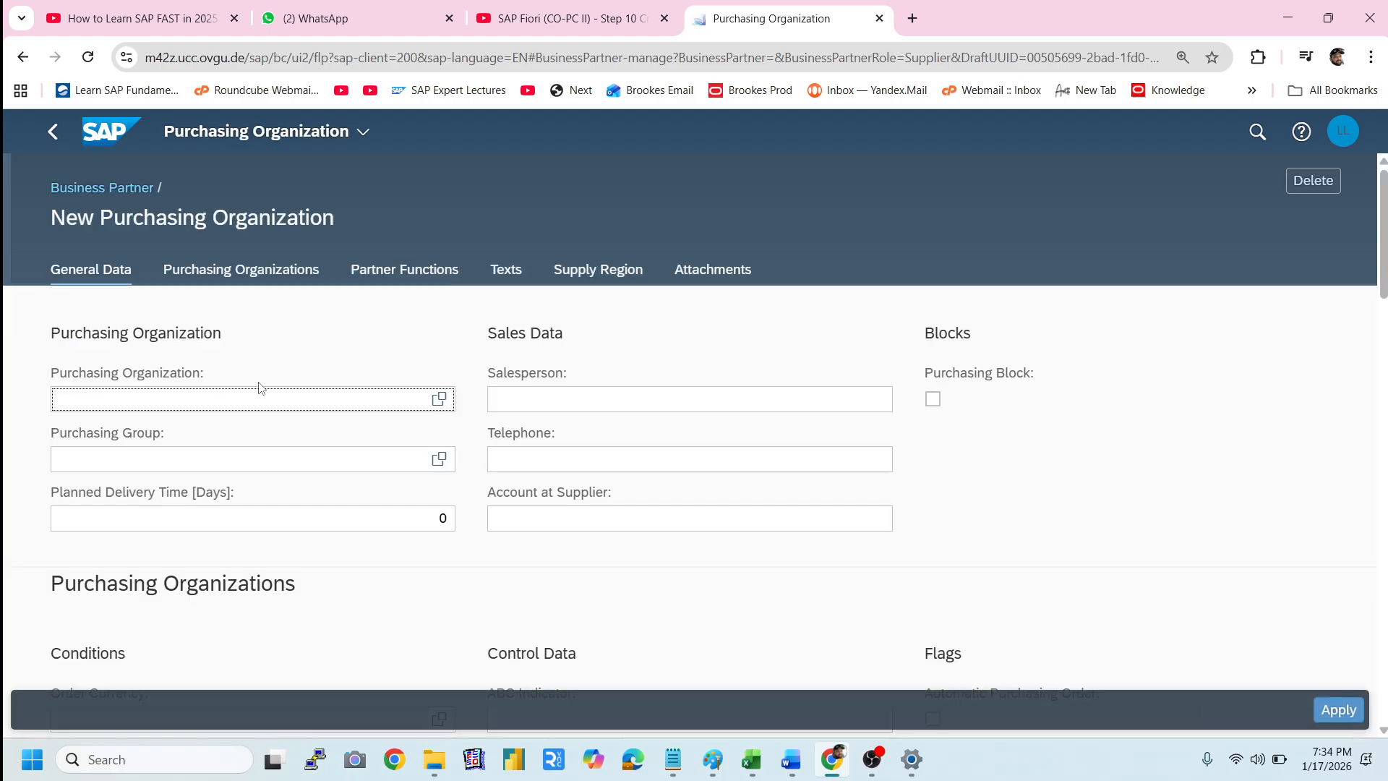
left_click(260, 398)
left_click(440, 398)
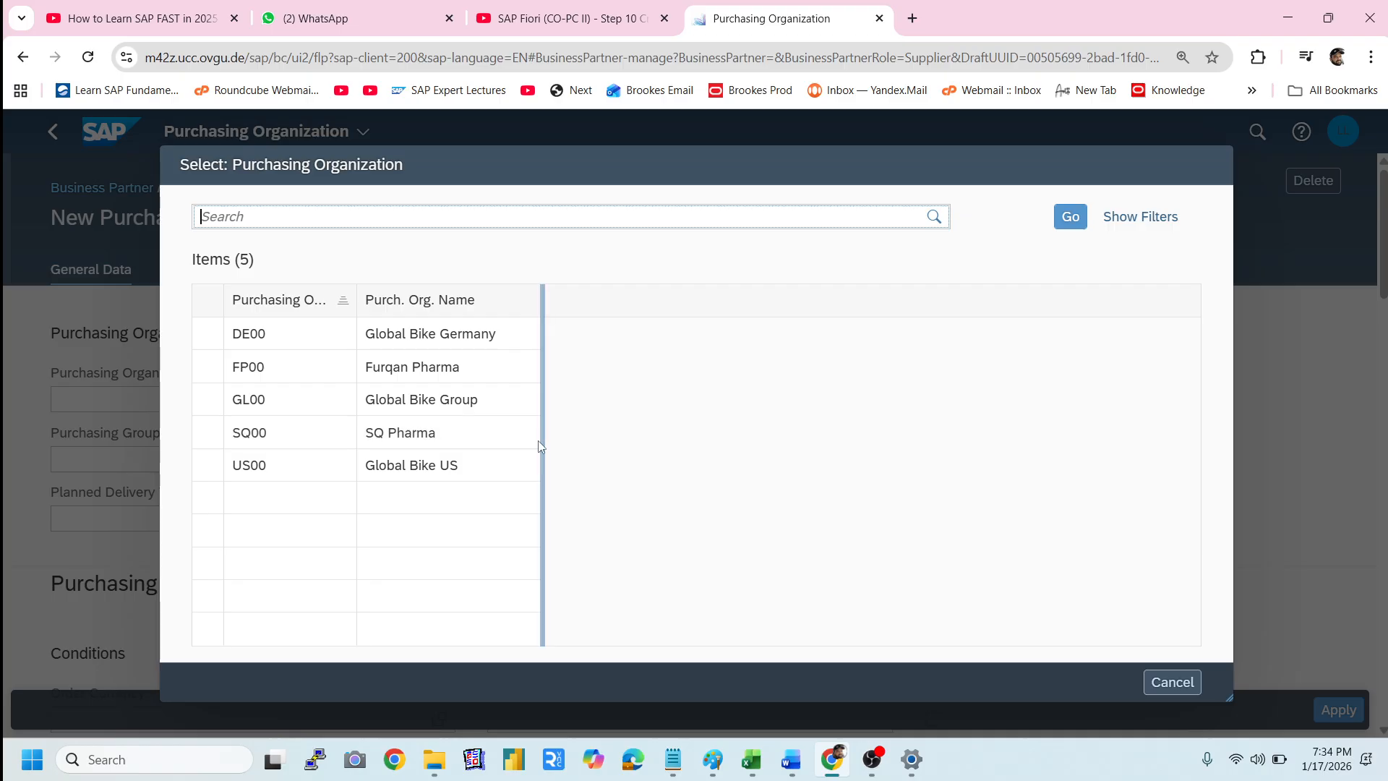
left_click(273, 470)
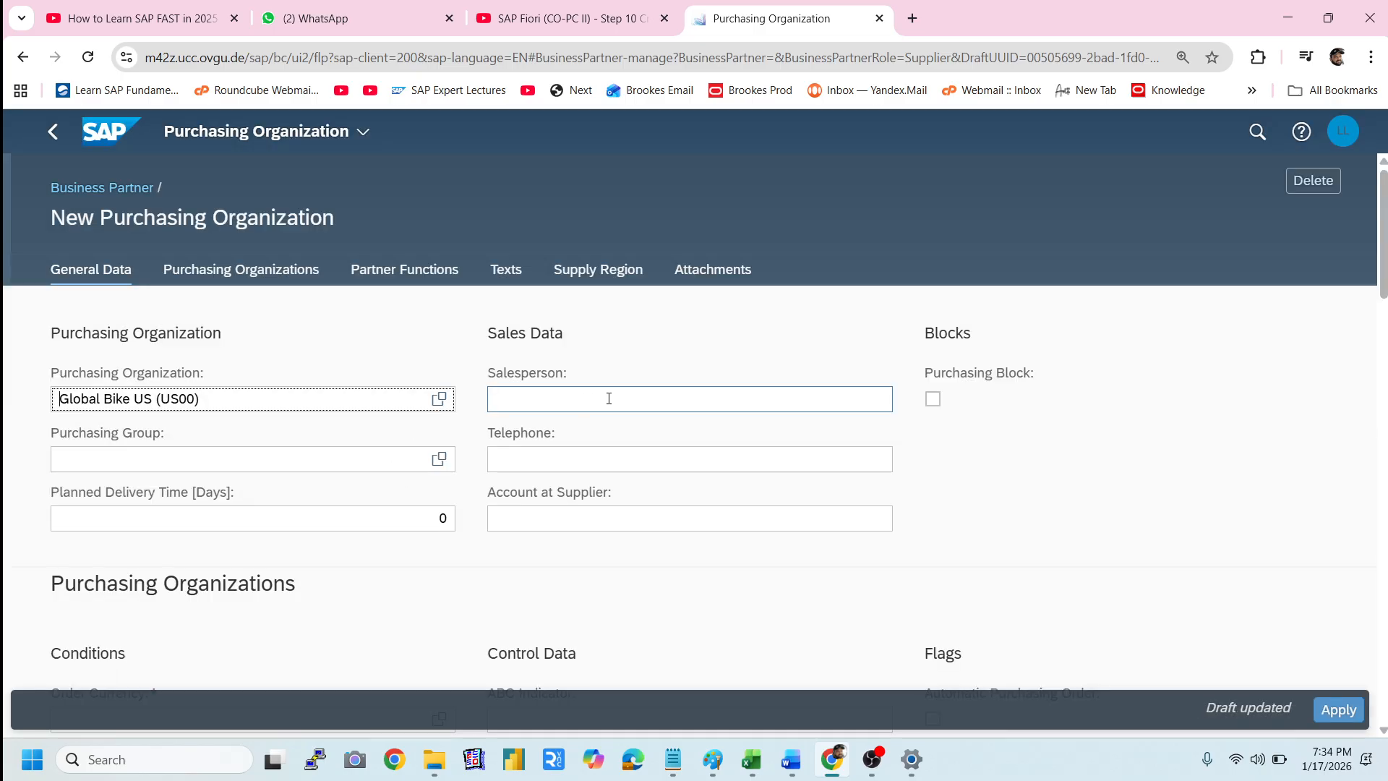
- Read the purchasing organization, order currency and term days entries in Document1 in Word, and return to the new purchasing organization in SAP
left_click(306, 457)
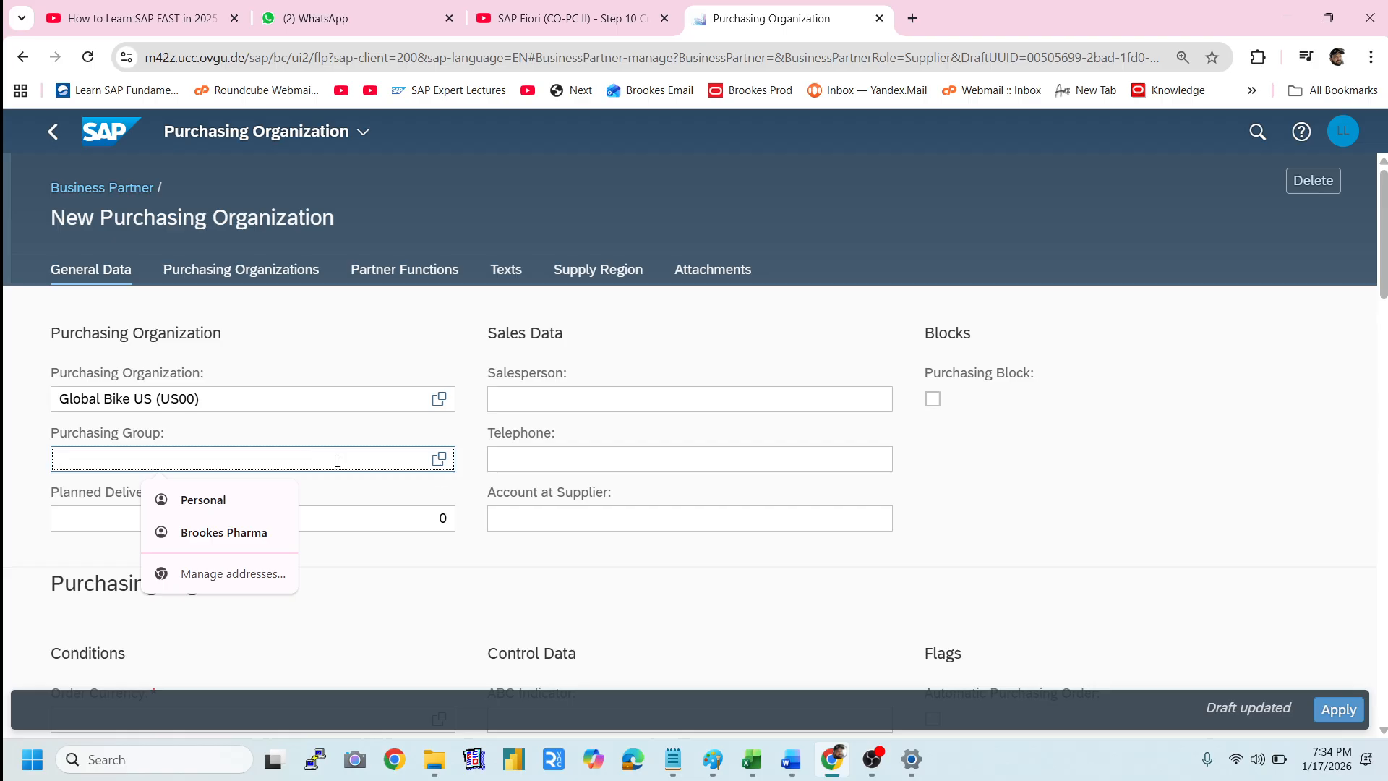
left_click(793, 764)
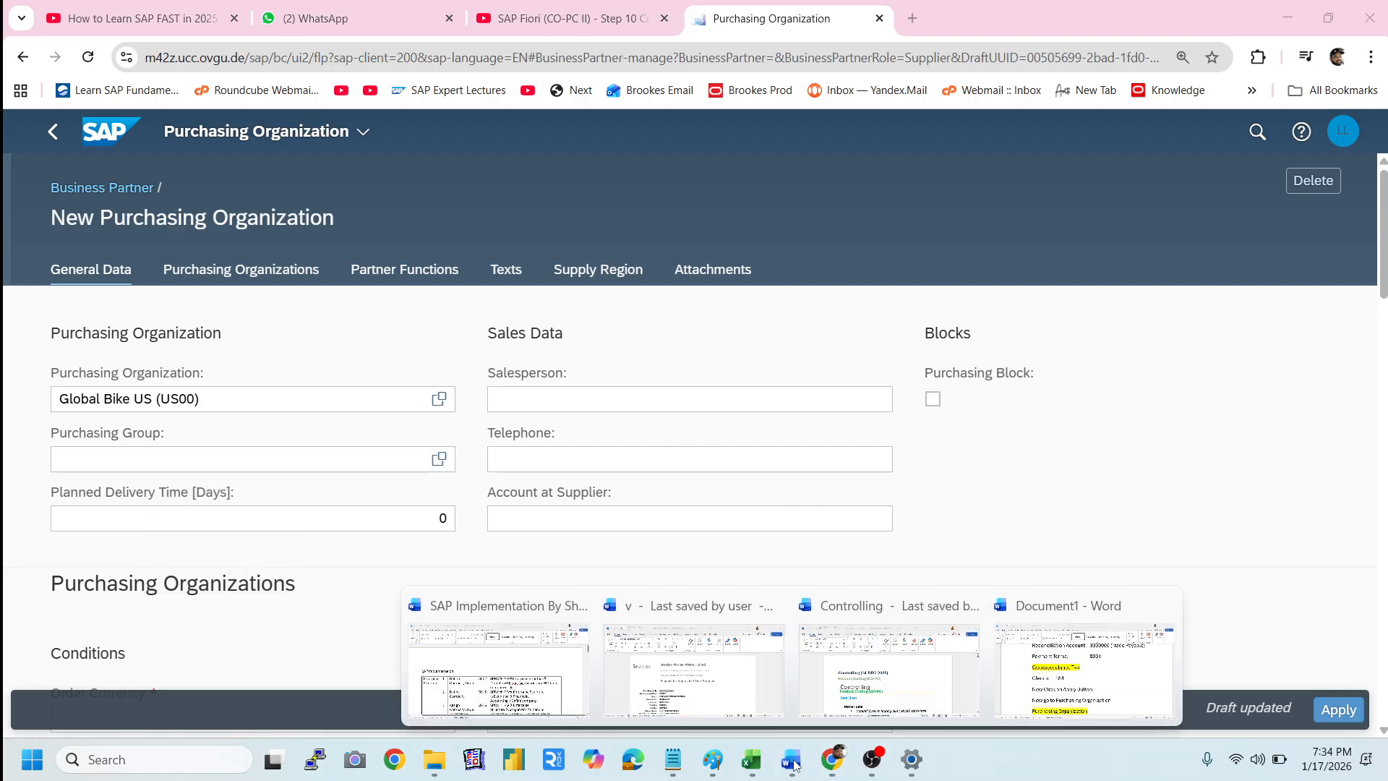
left_click(1084, 669)
scroll(776, 583, "down", 3)
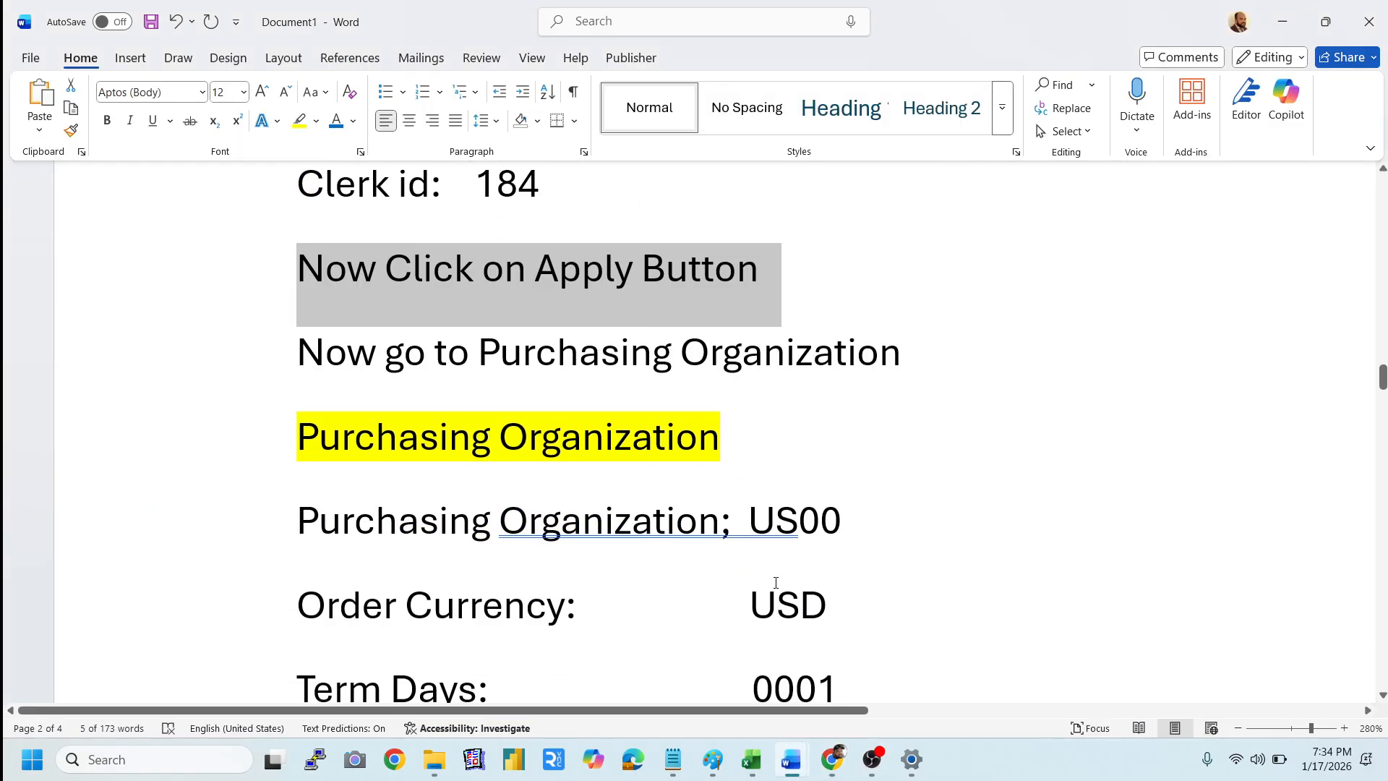
scroll(773, 581, "up", 2)
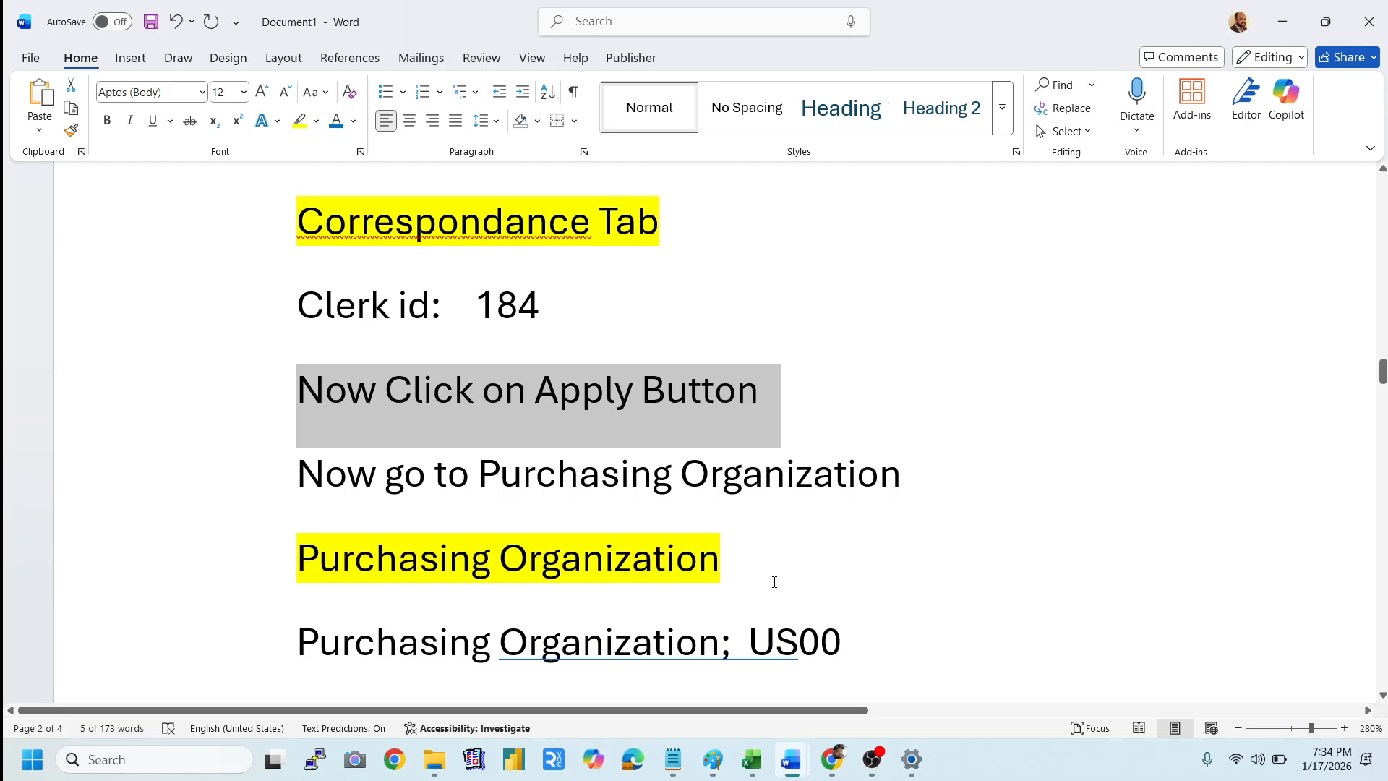
scroll(774, 582, "down", 2)
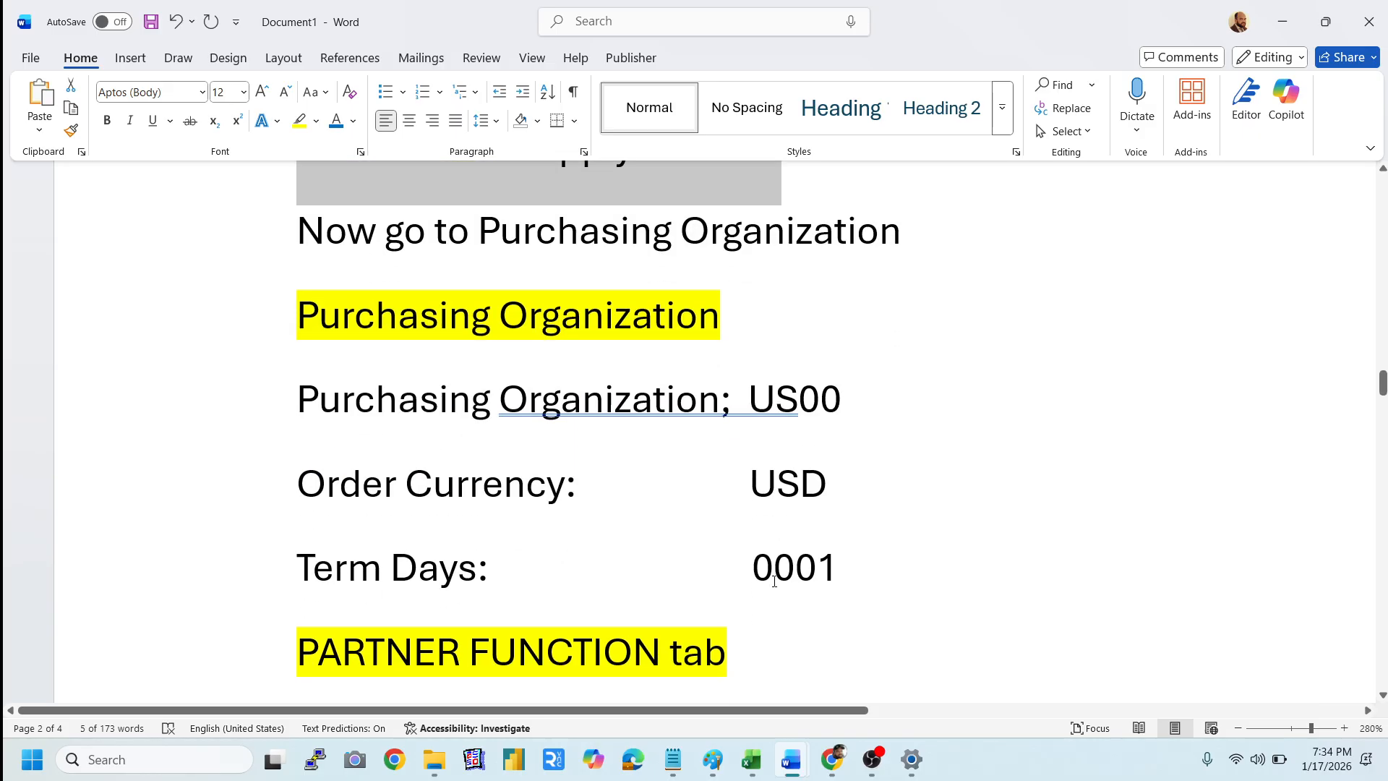
double_click(795, 399)
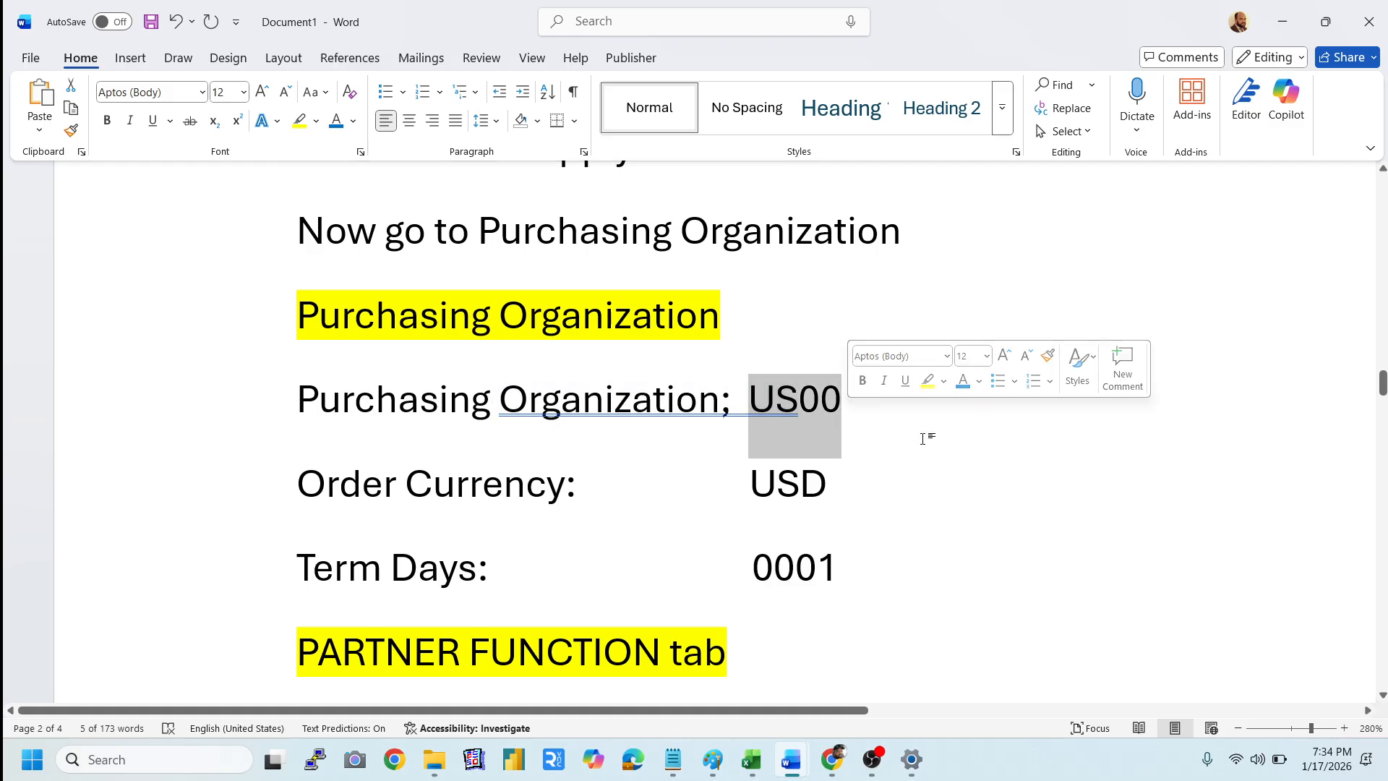
double_click(756, 486)
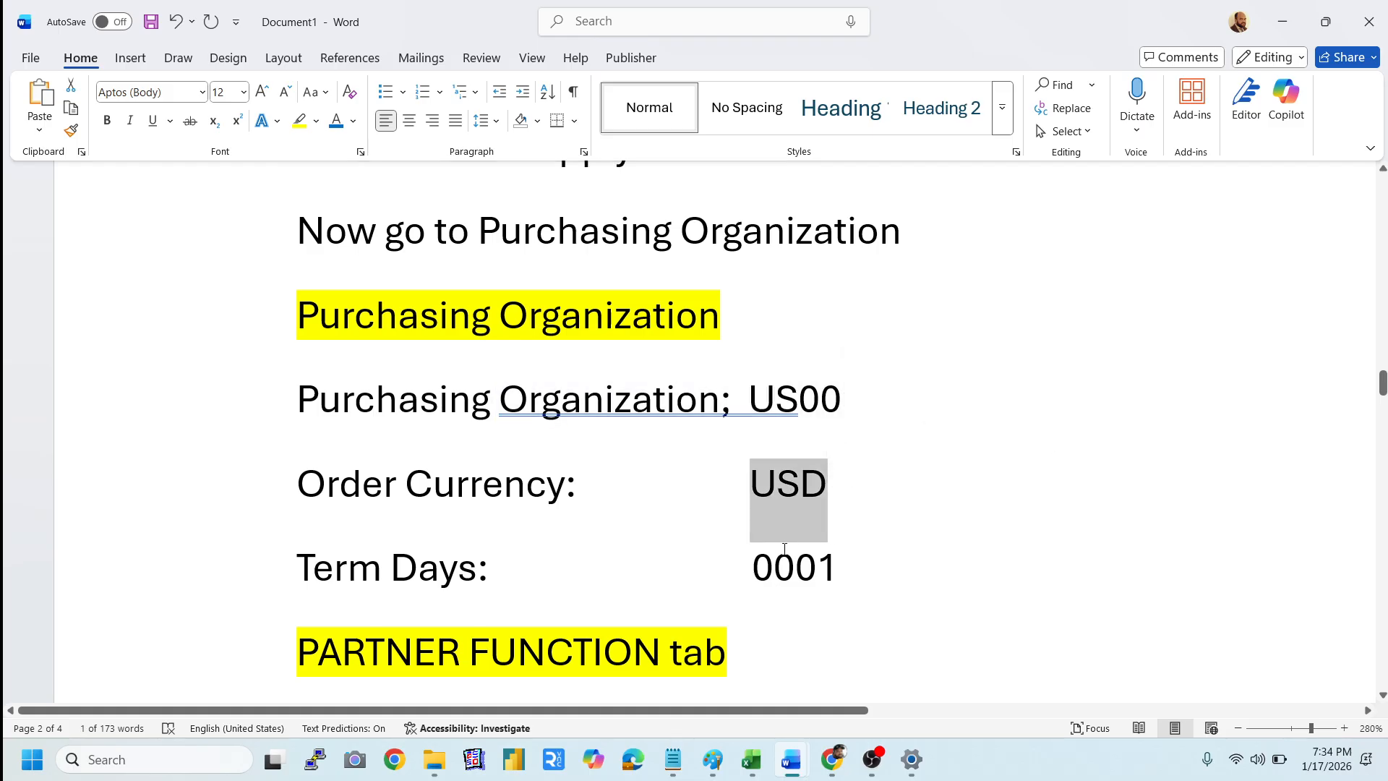
left_click(835, 757)
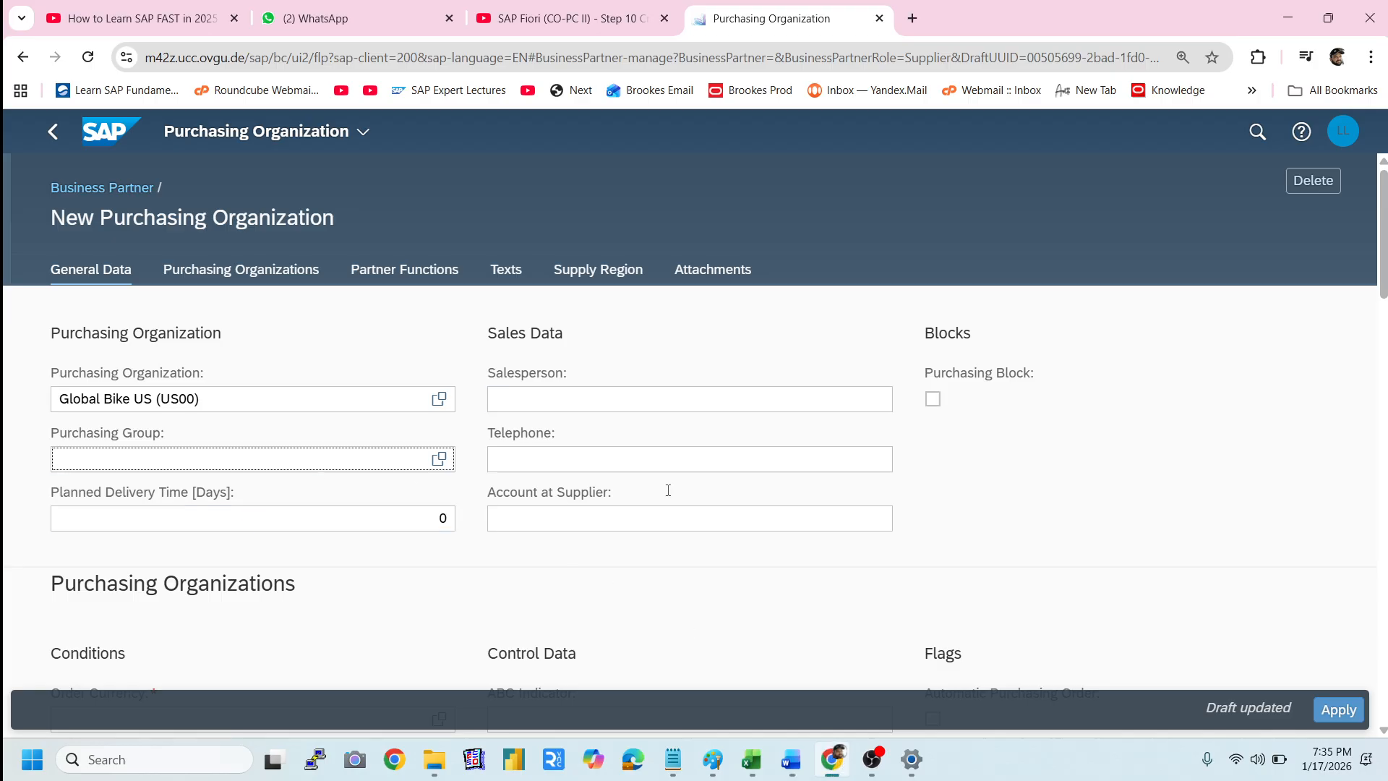
- Set the new purchasing organization's order currency to USD from the value help
scroll(669, 490, "down", 1)
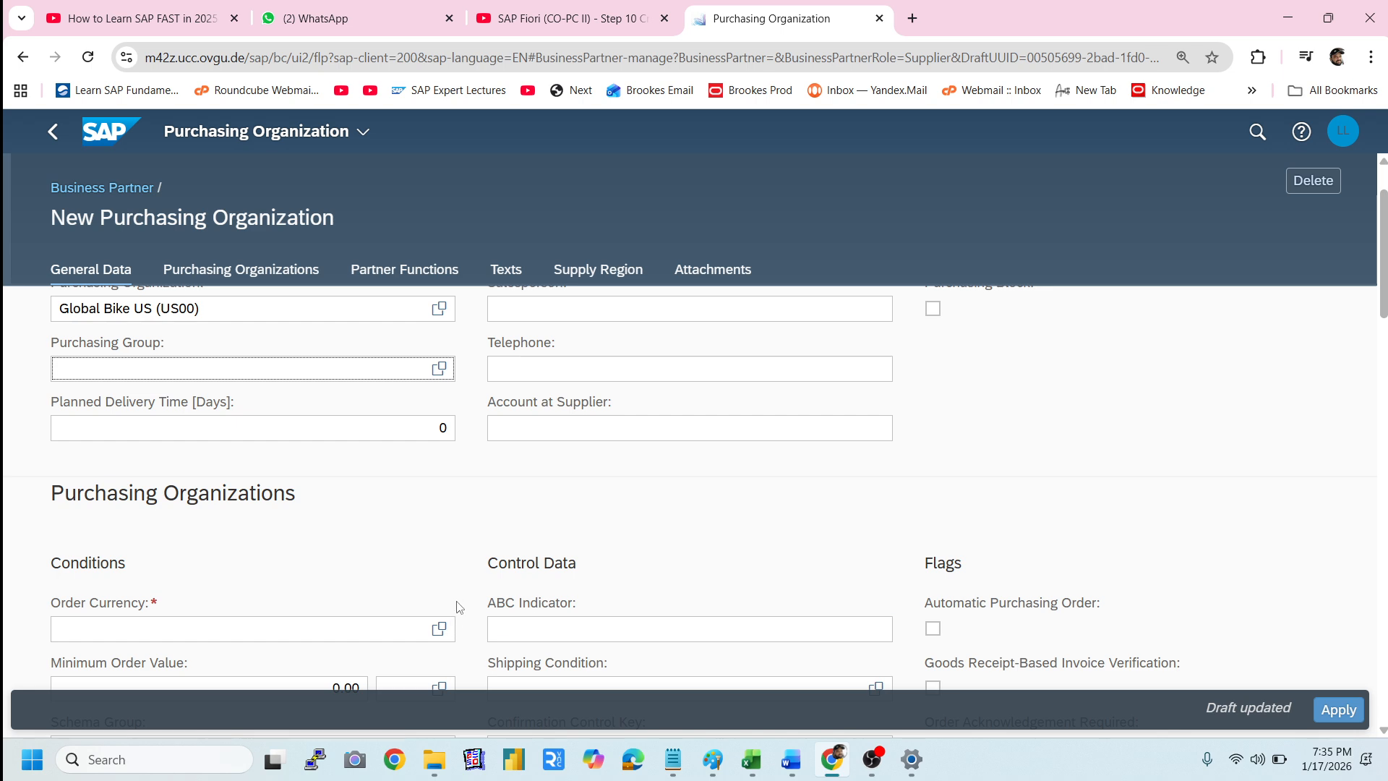
scroll(460, 607, "down", 1)
left_click(303, 538)
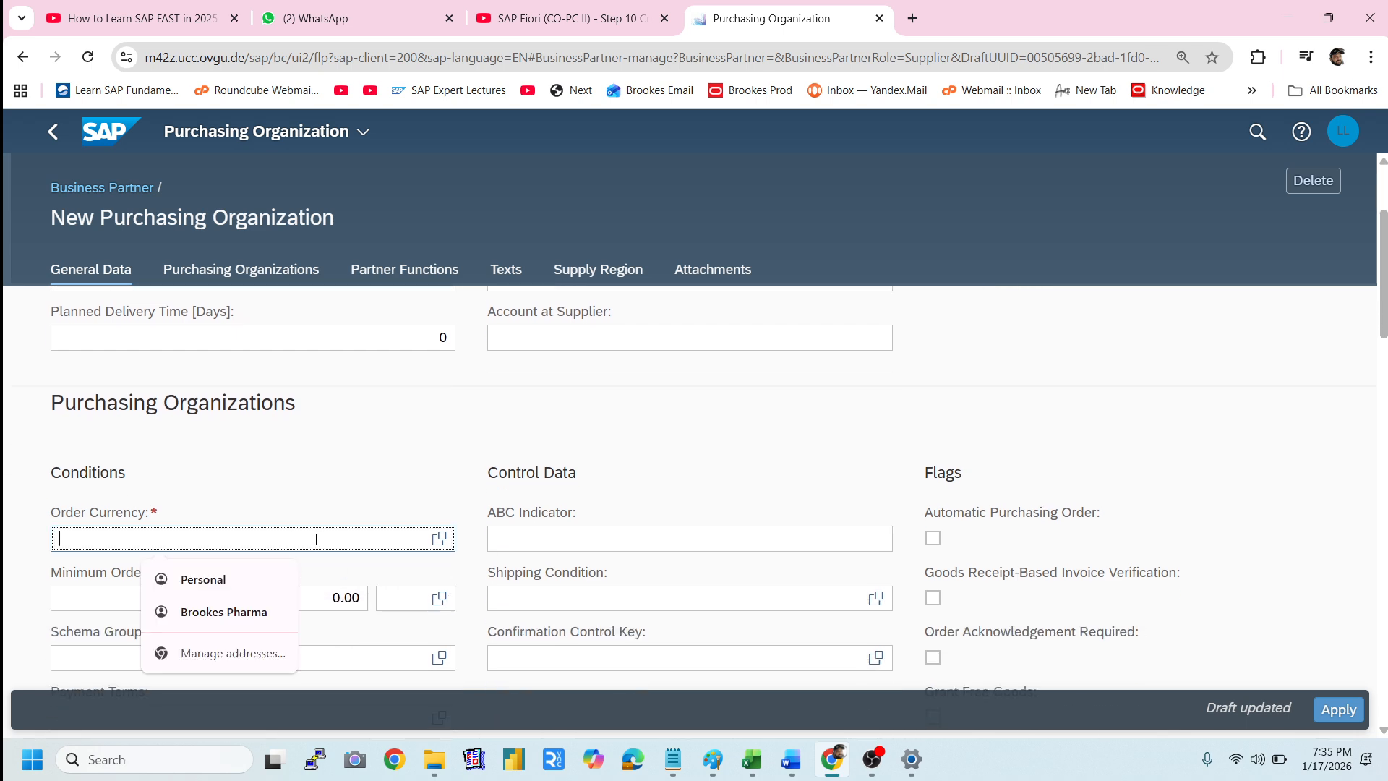
left_click(437, 541)
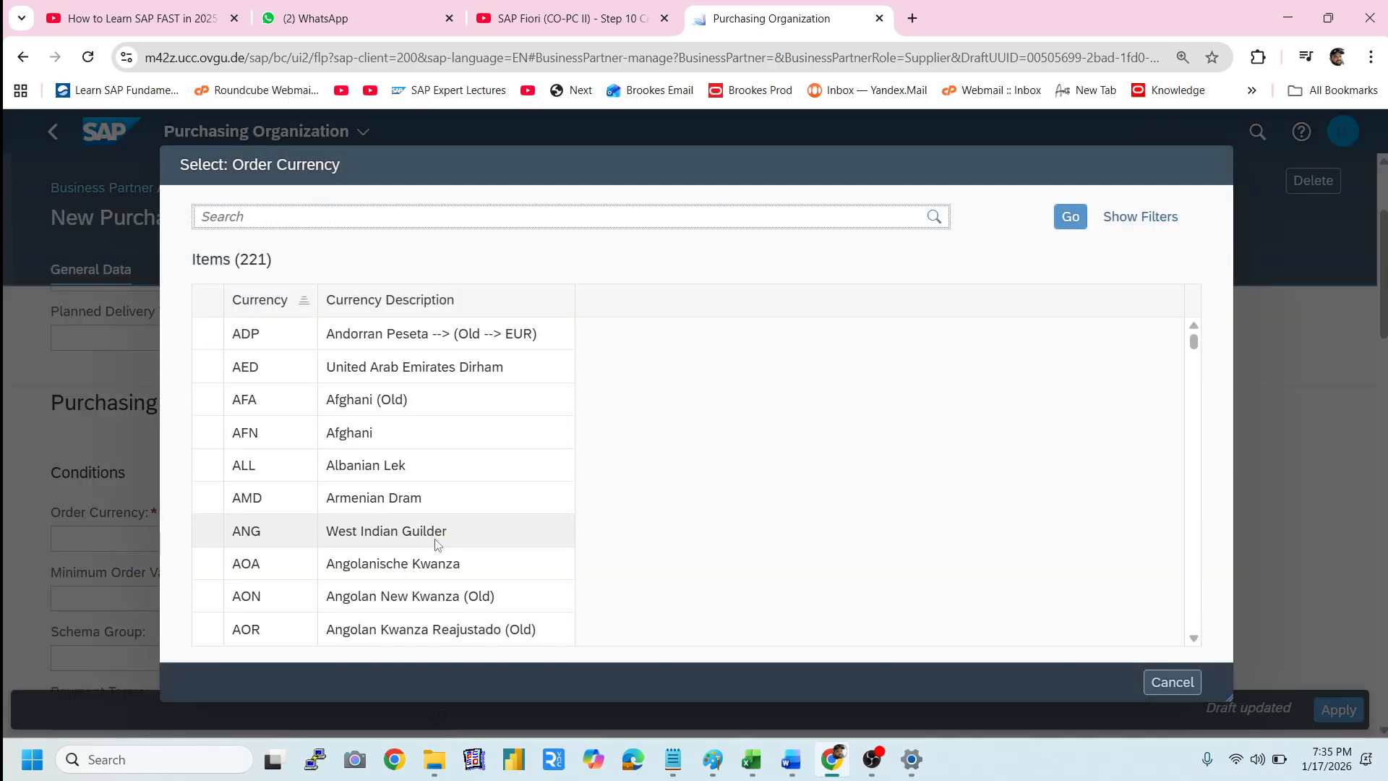
left_click(281, 205)
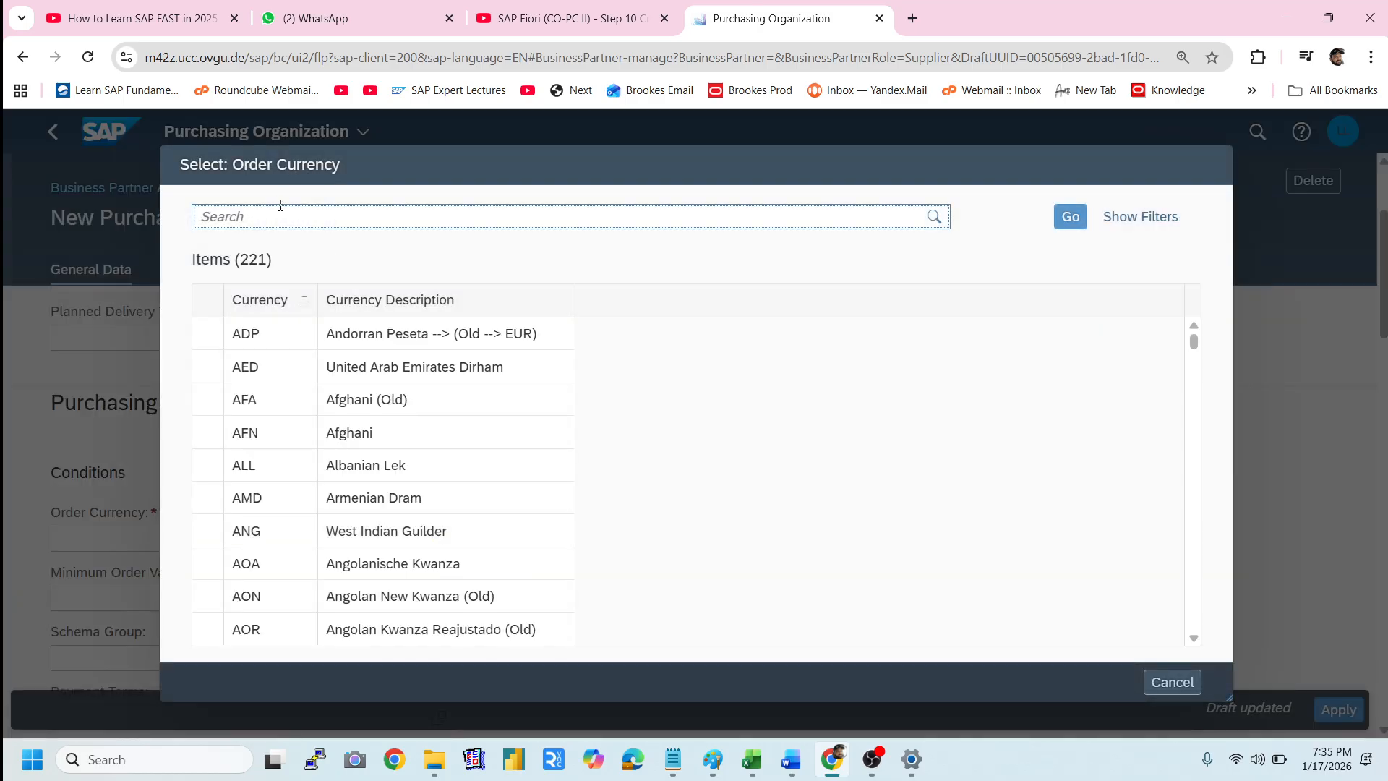
type("usd")
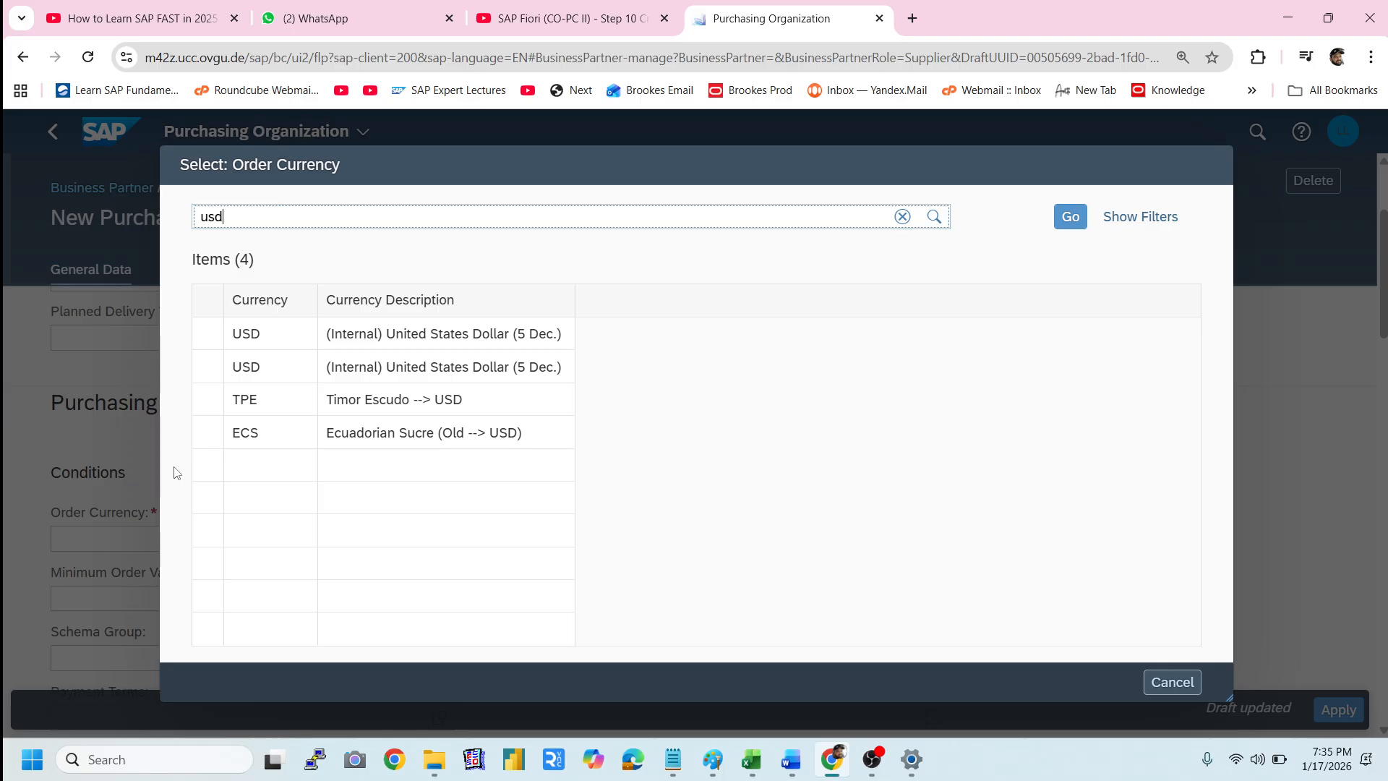
left_click(263, 337)
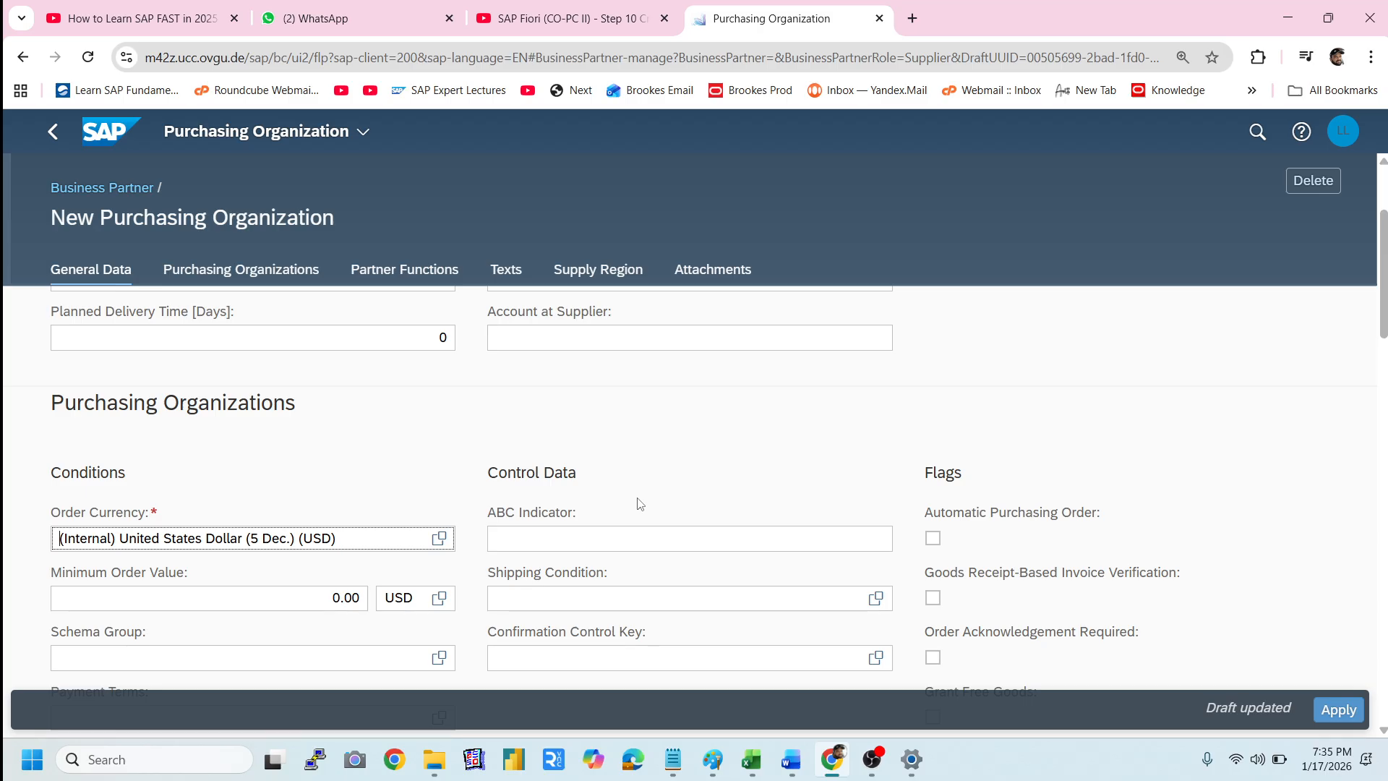
- Set the purchasing organization's payment terms to Payable immediately Due net (0001) from the value help
left_click(633, 527)
scroll(634, 532, "down", 3)
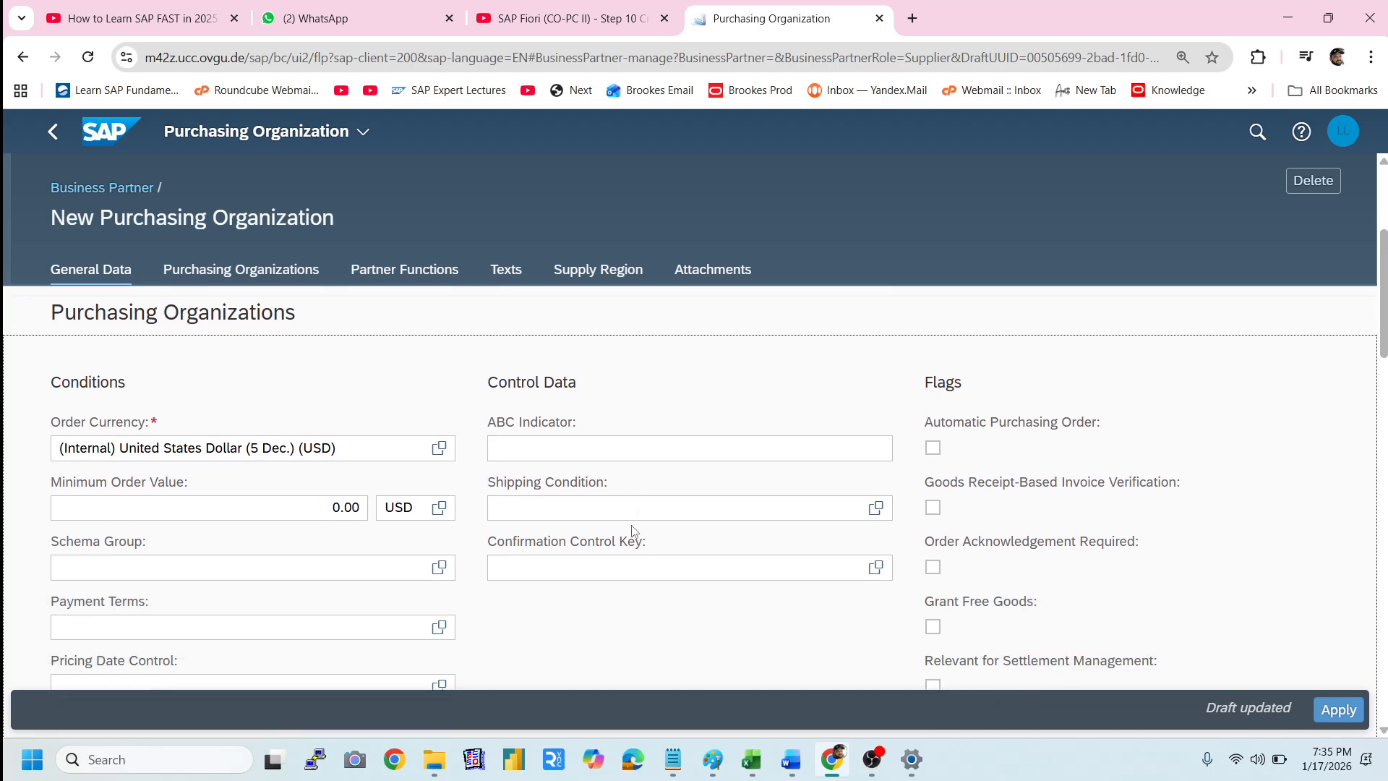
left_click(335, 539)
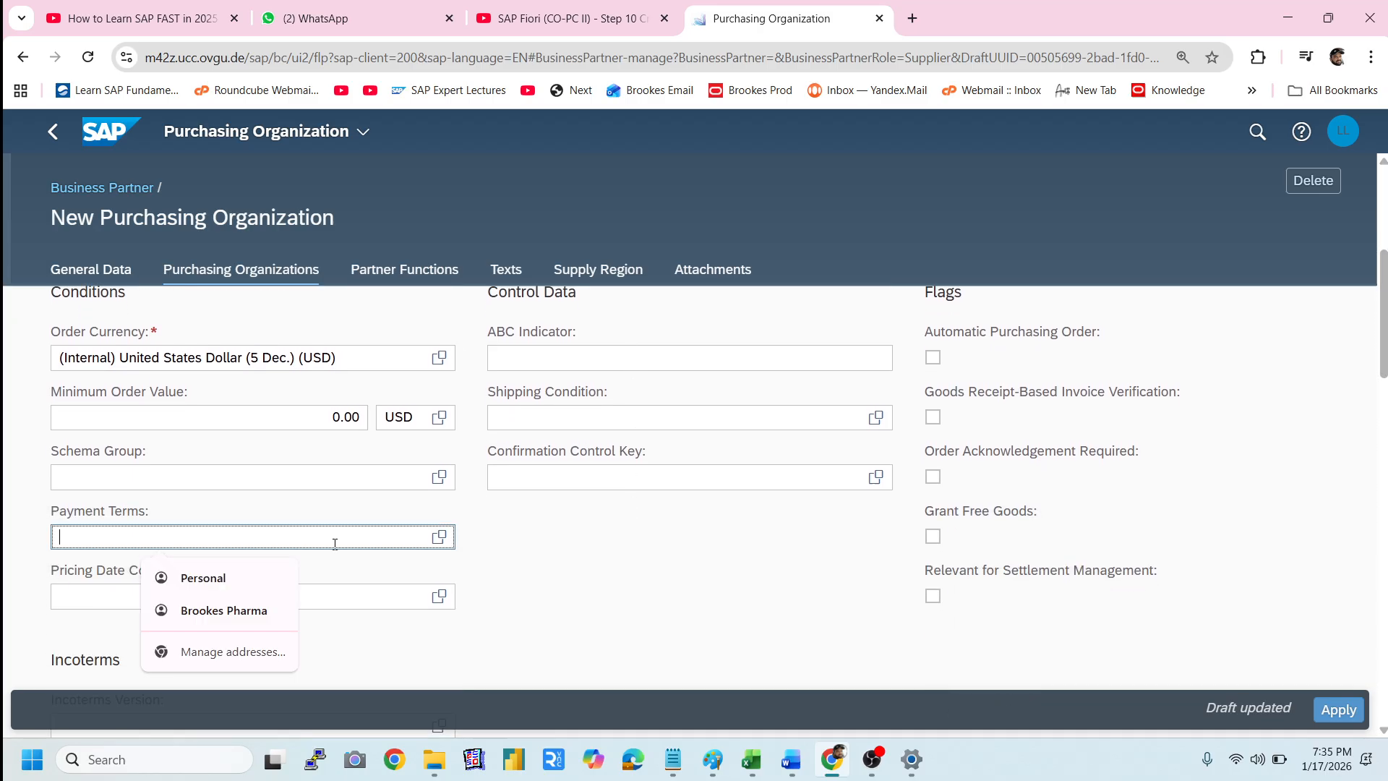
left_click(439, 536)
left_click(263, 332)
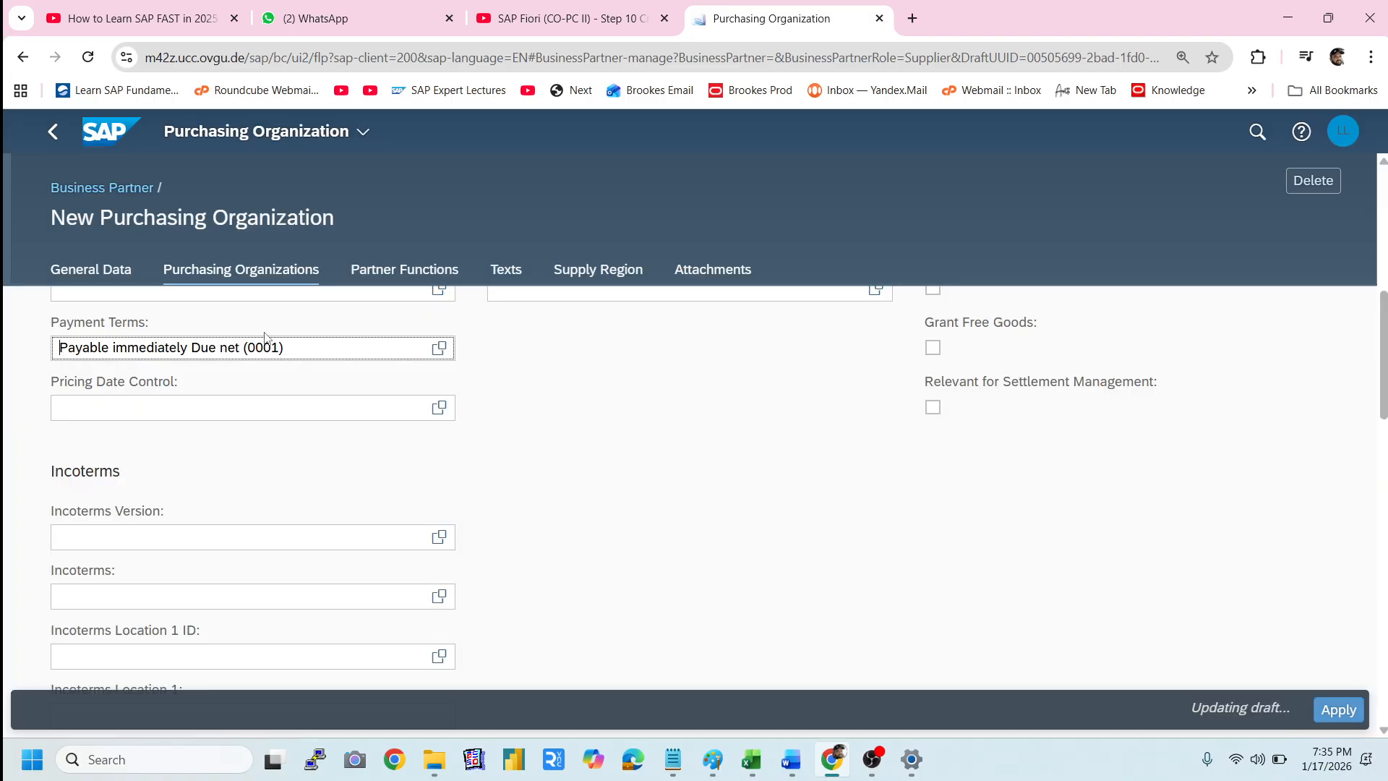
scroll(380, 582, "down", 3)
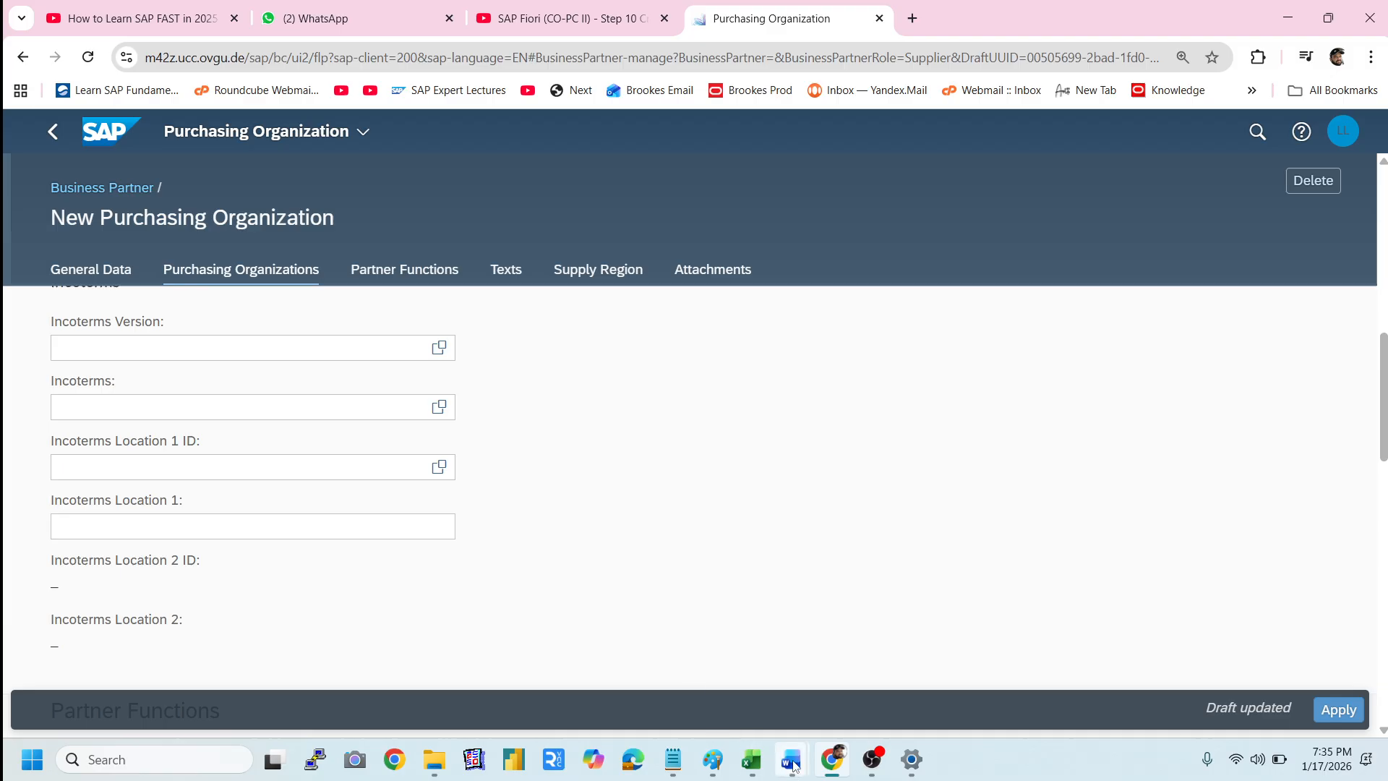
- Switch to Document1 in Word, read the partner function instructions and partner role entry, and return to SAP
mouse_move(791, 759)
left_click(1097, 693)
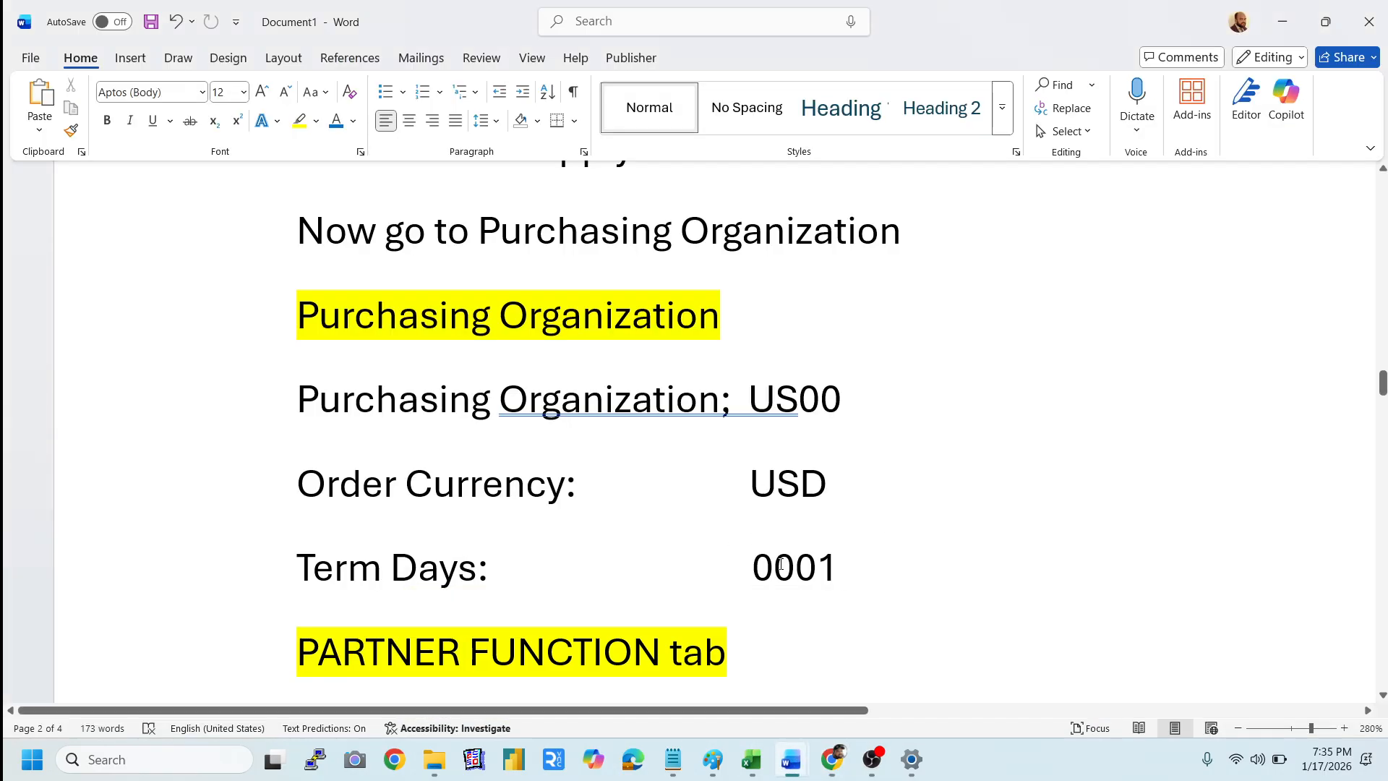
scroll(864, 562, "down", 5)
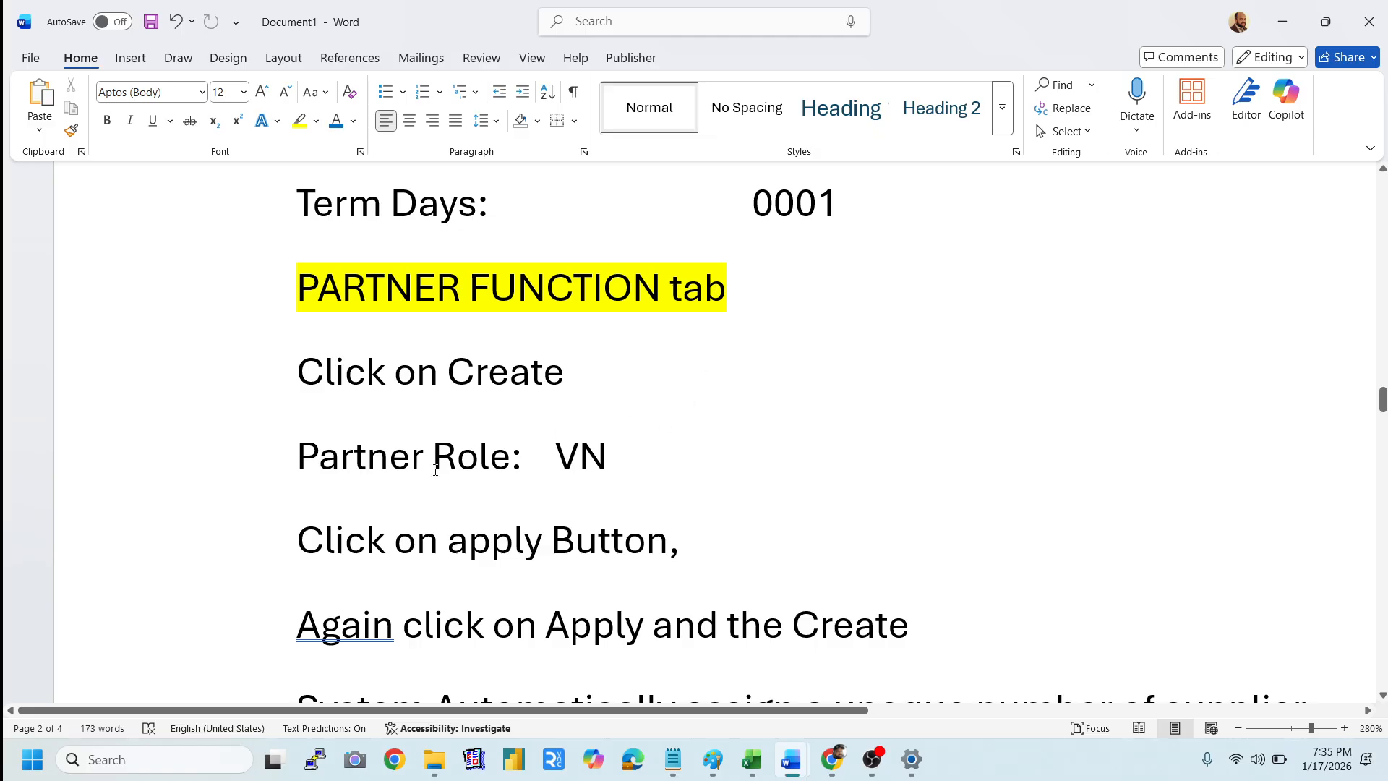
double_click(566, 454)
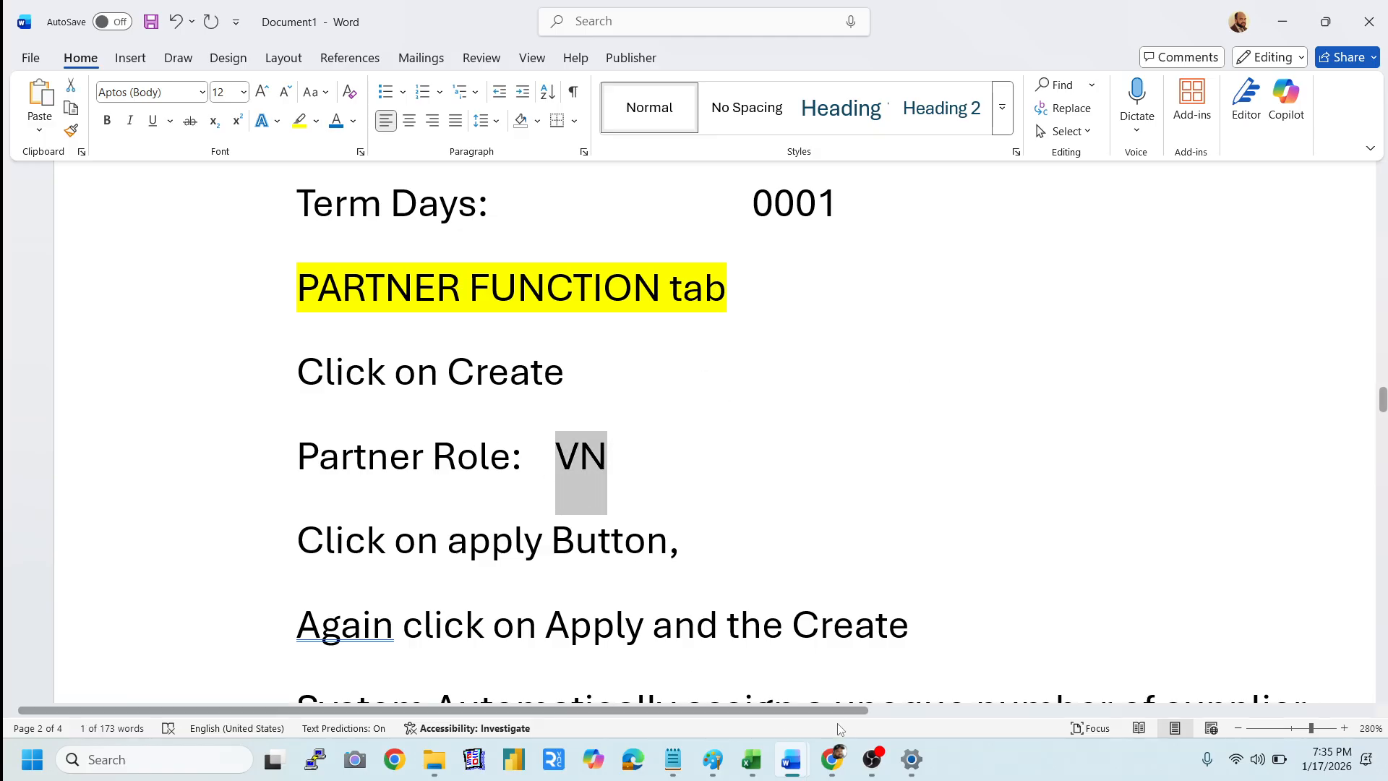
key("alt+Tab")
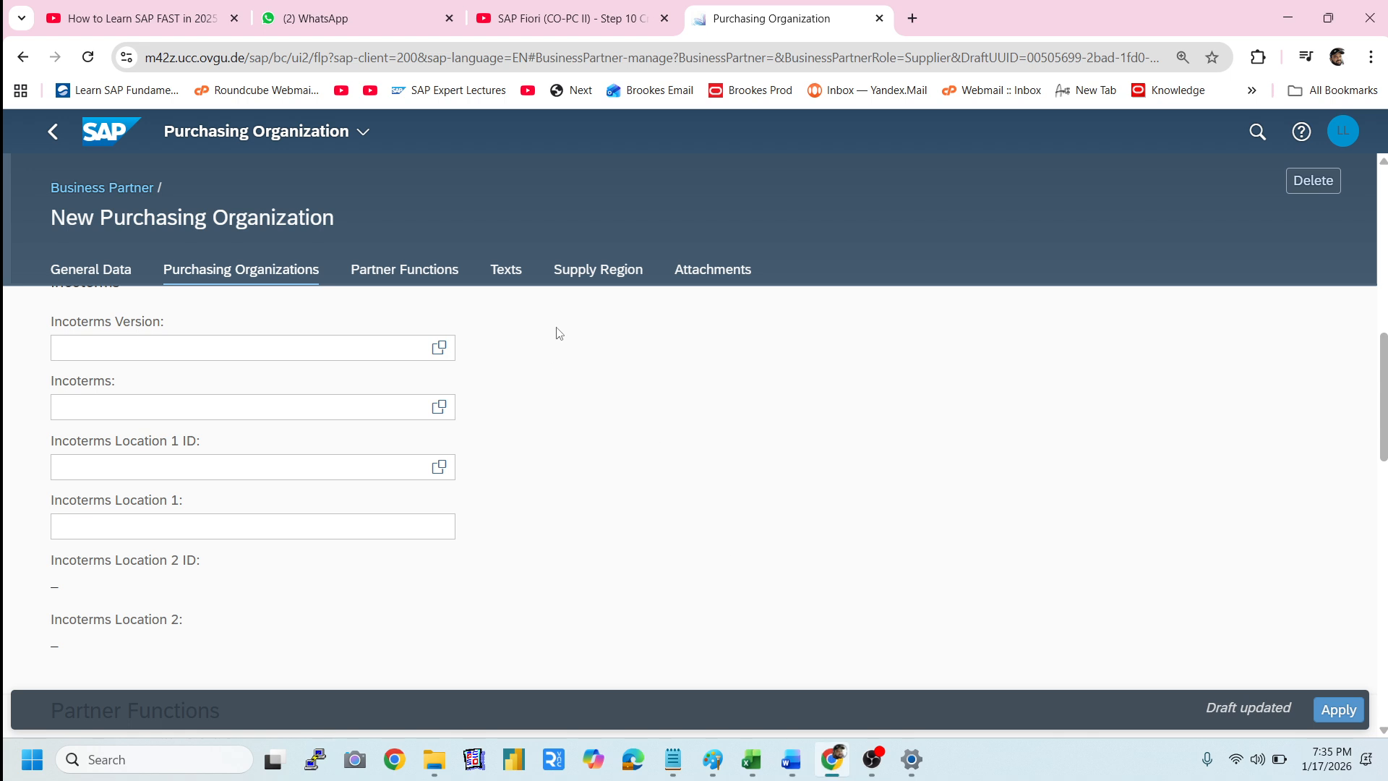
- Go to the new purchasing organization's Partner Functions section and recheck the create instruction in Document1 in Word
left_click(404, 271)
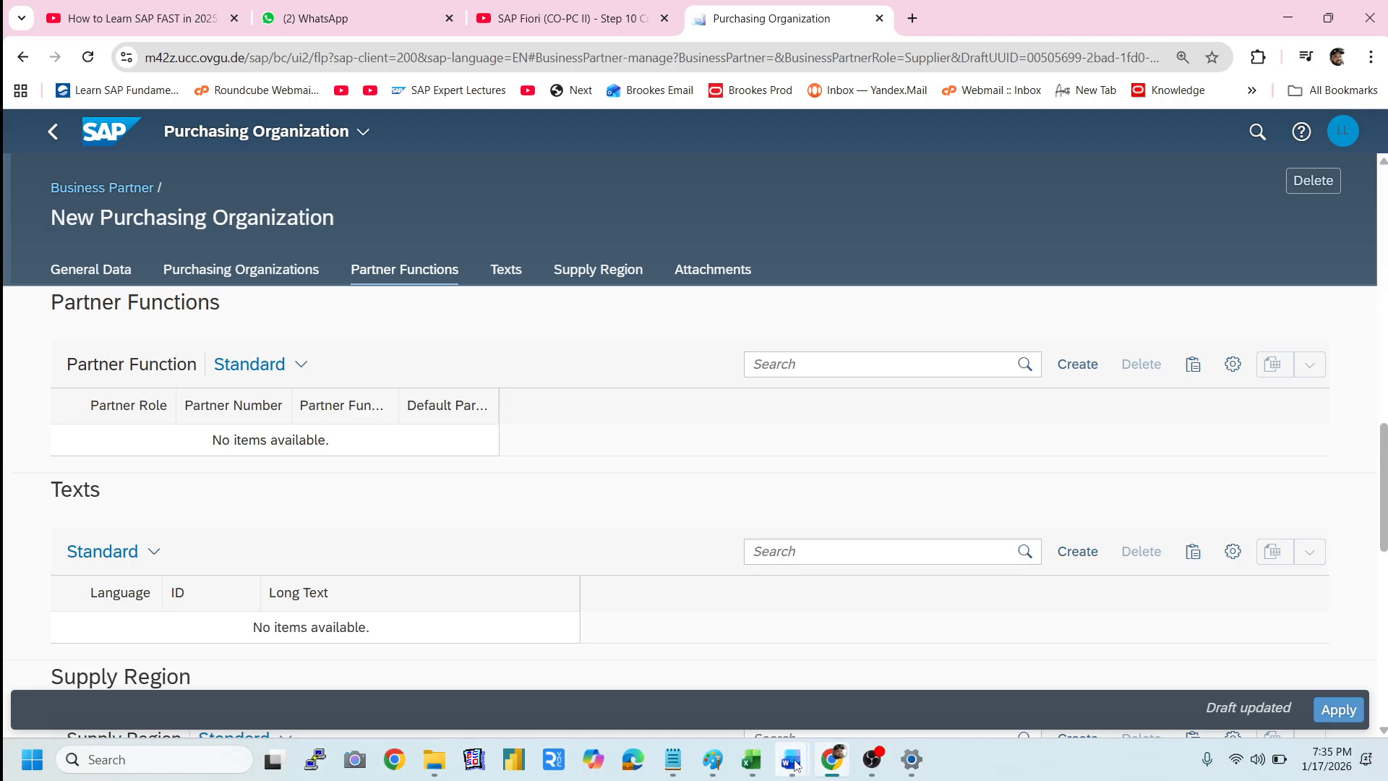
mouse_move(796, 760)
left_click(1067, 681)
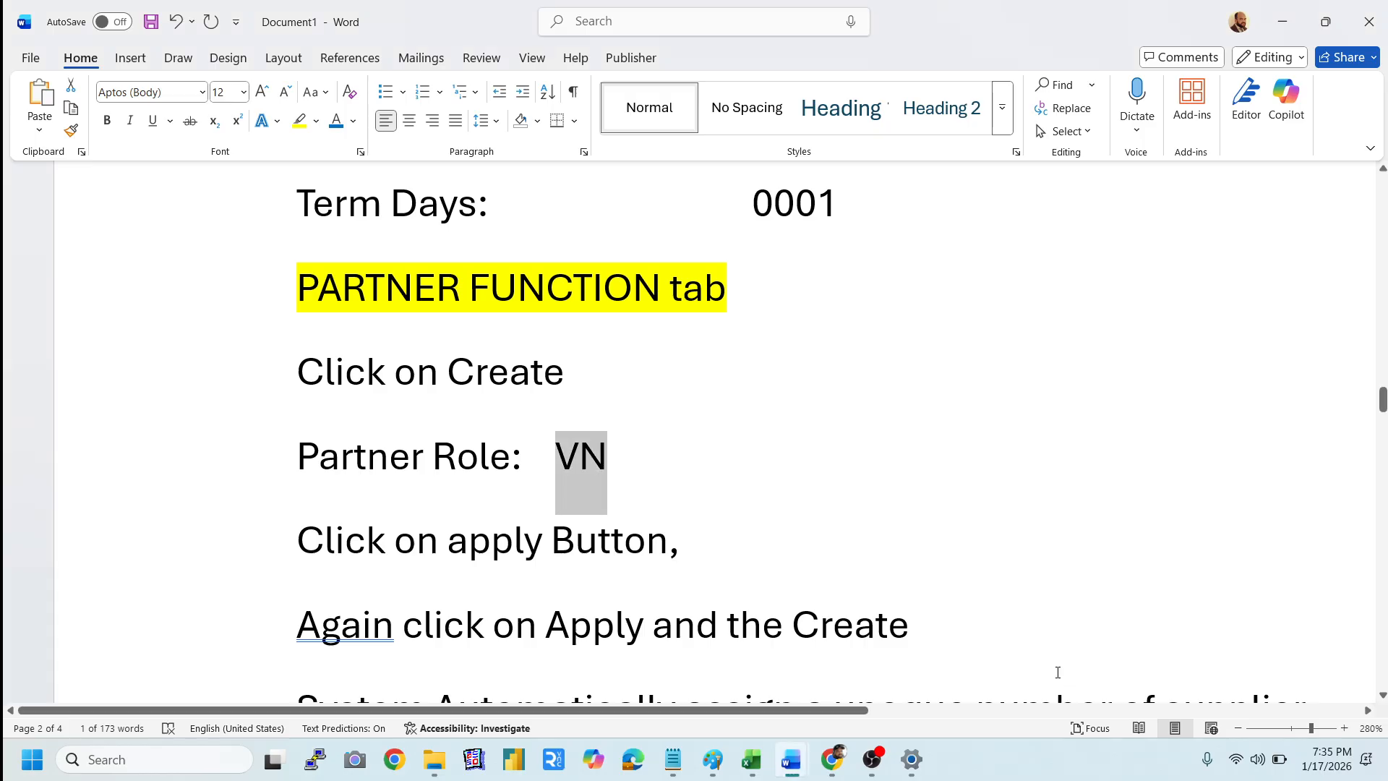
left_click(832, 759)
- Create a partner function row and try to find partner role VN in the value help
left_click(1085, 367)
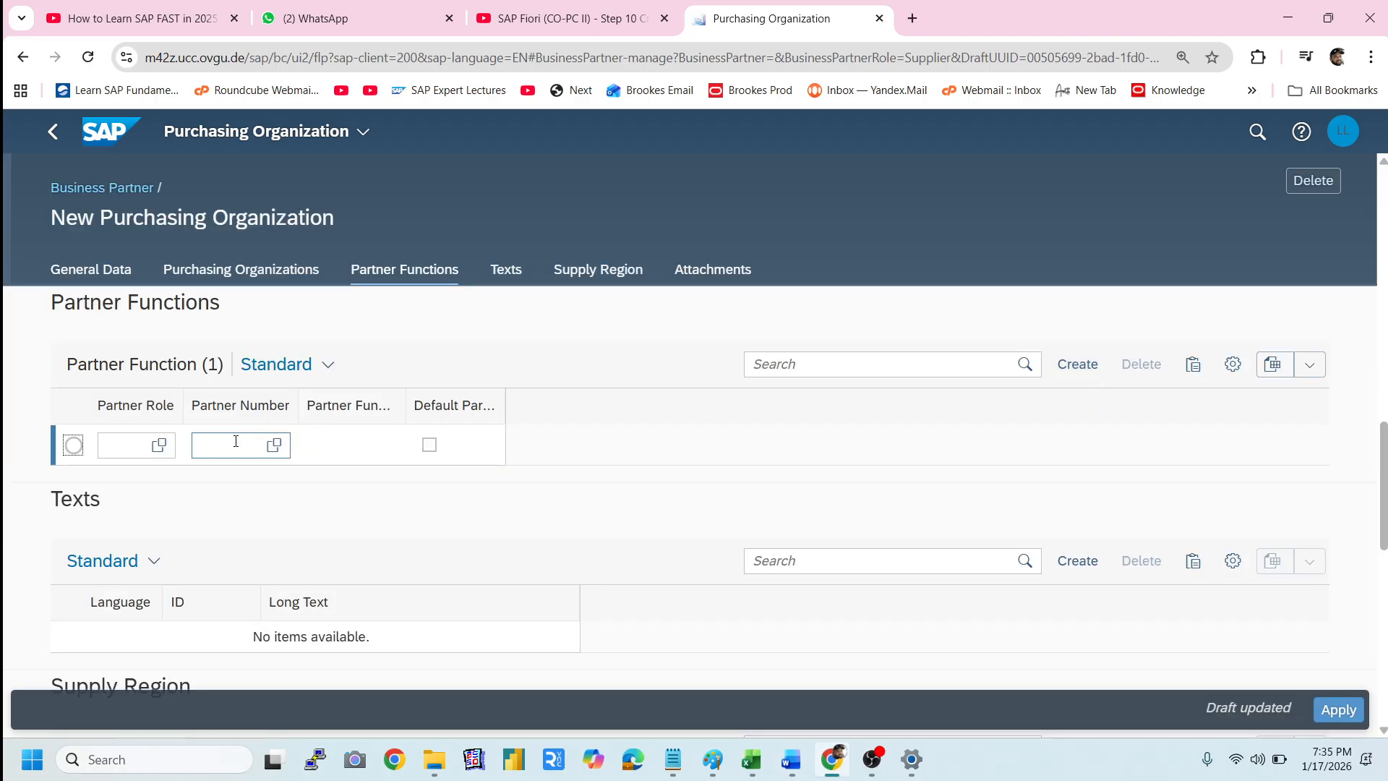
left_click(159, 444)
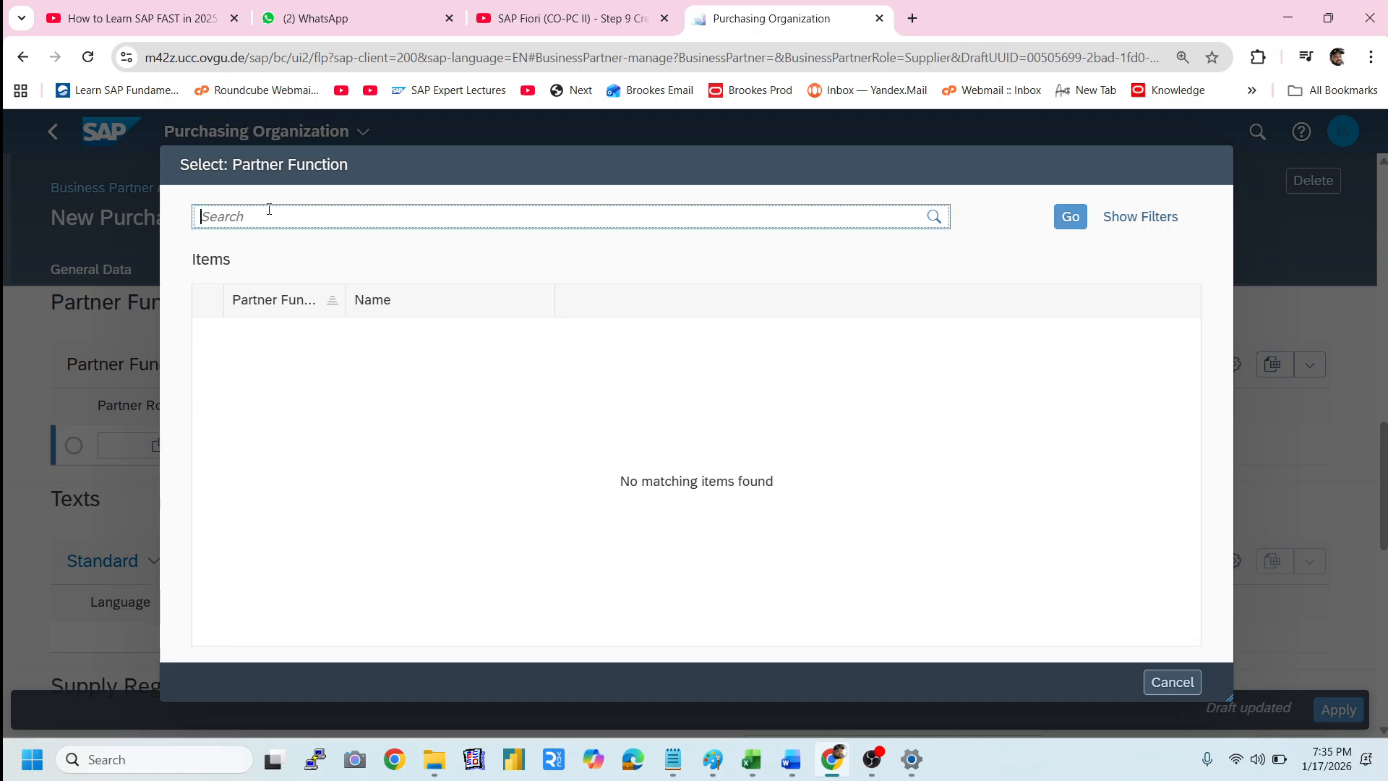
type("VN")
key("Return")
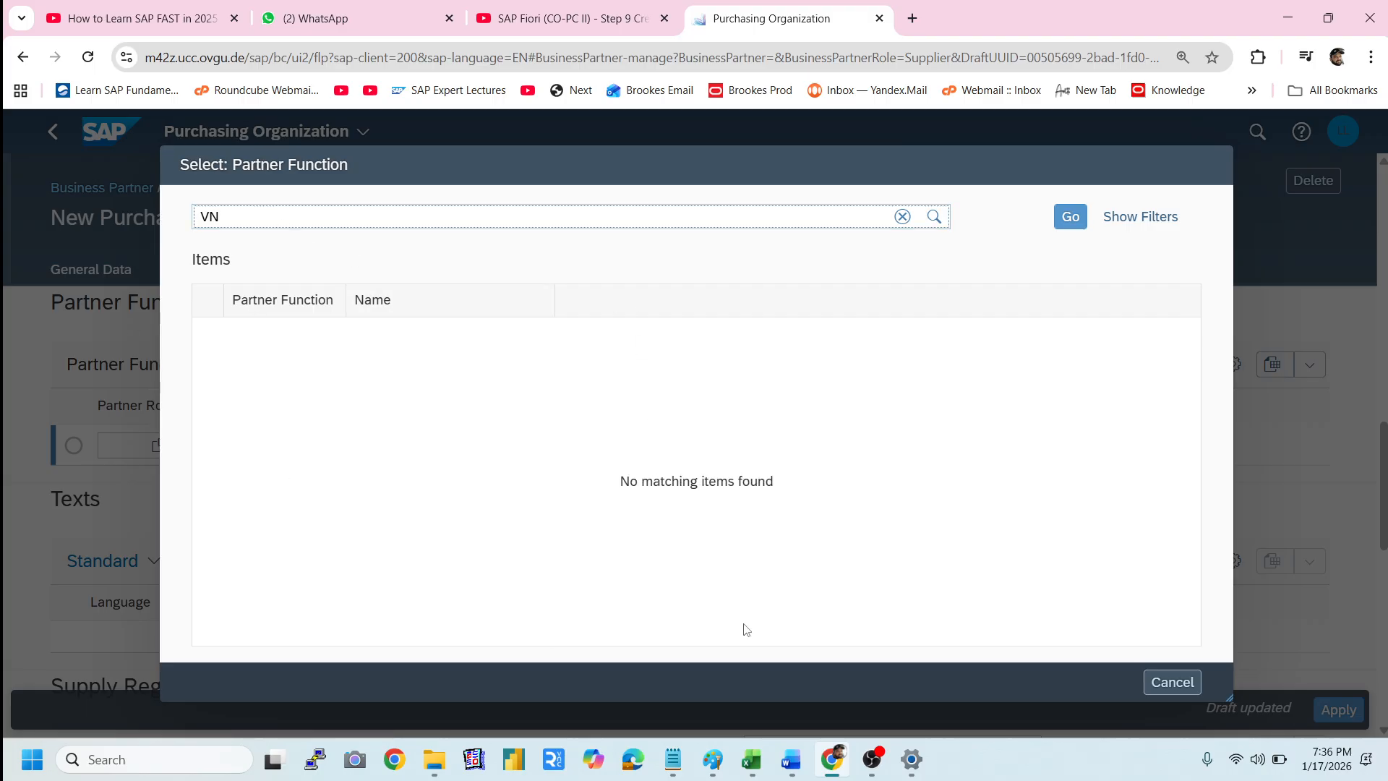
left_click(1178, 681)
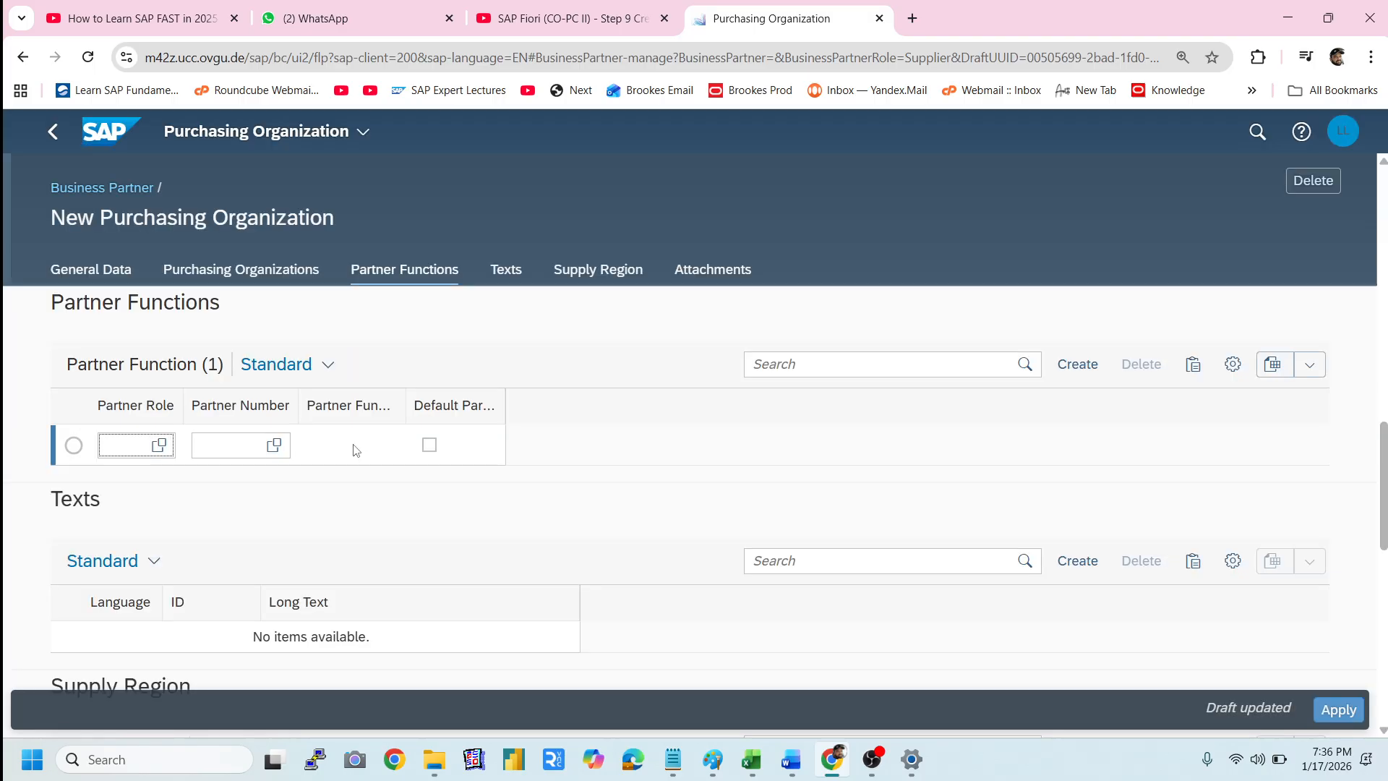
- Recheck the partner role value help for the empty partner function row, and delete that row
left_click(75, 447)
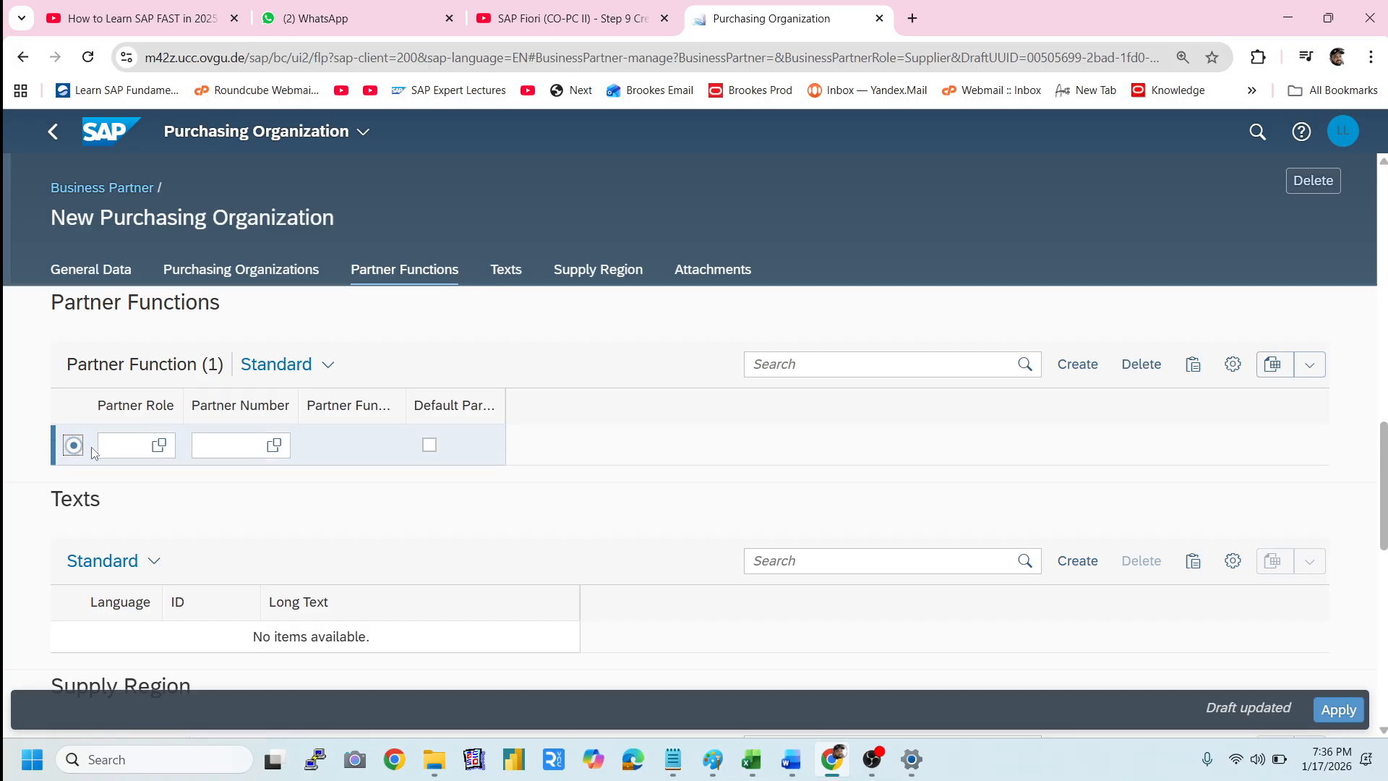
left_click(159, 445)
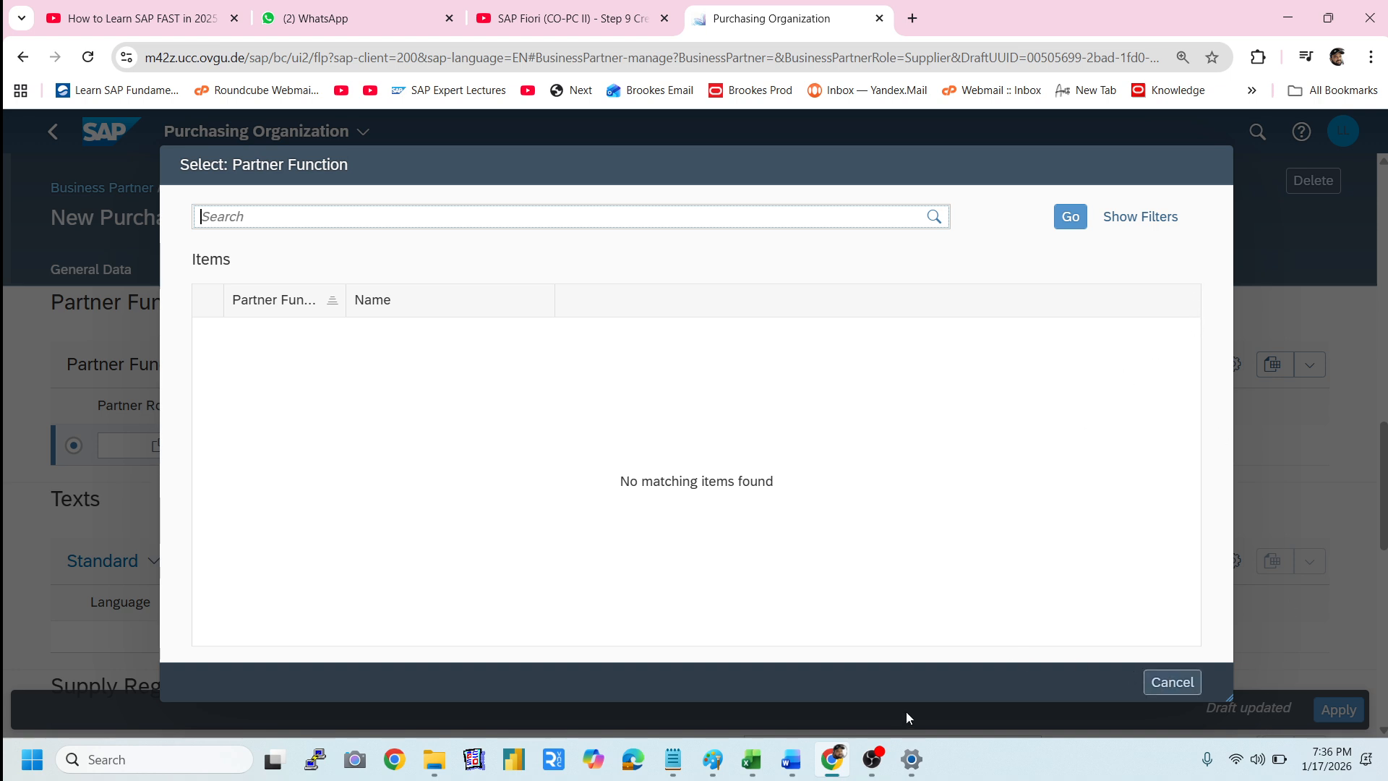
left_click(1171, 689)
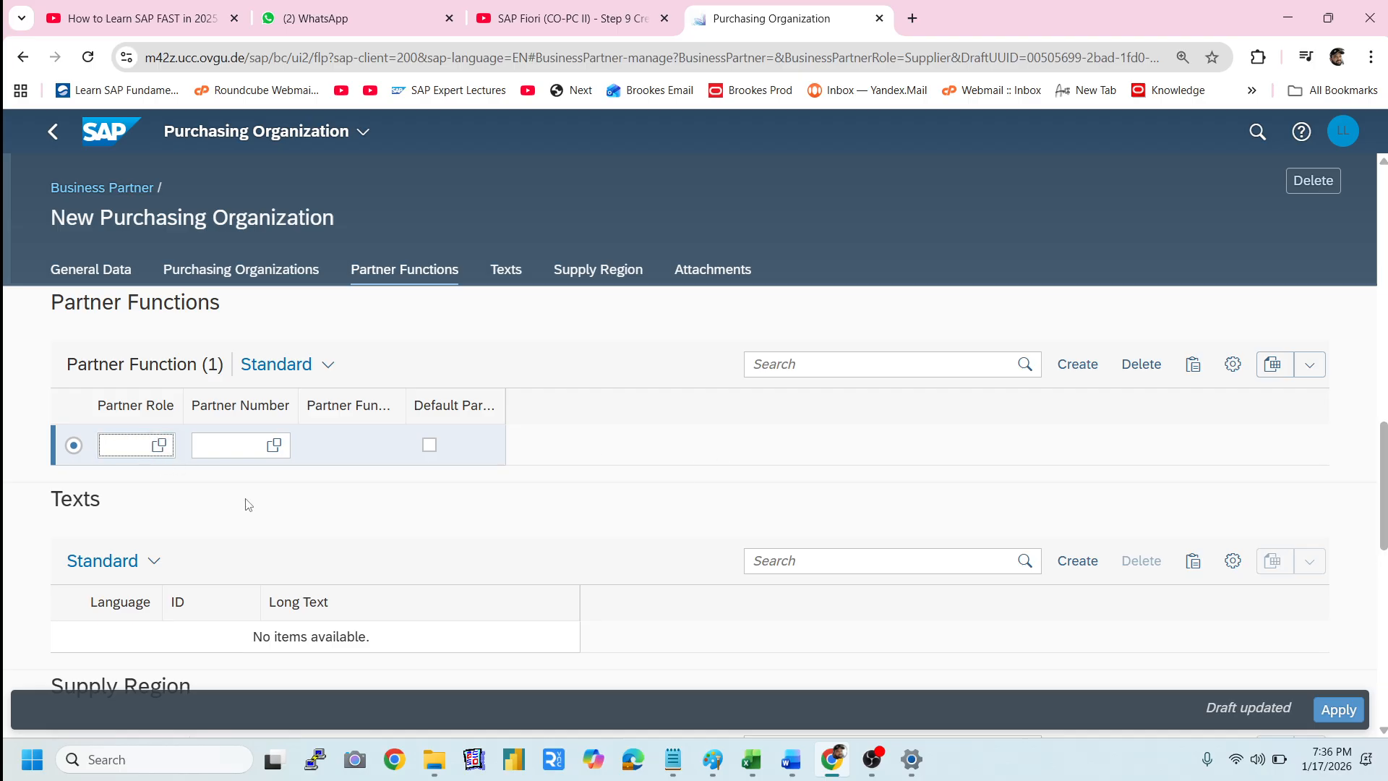
left_click(1142, 366)
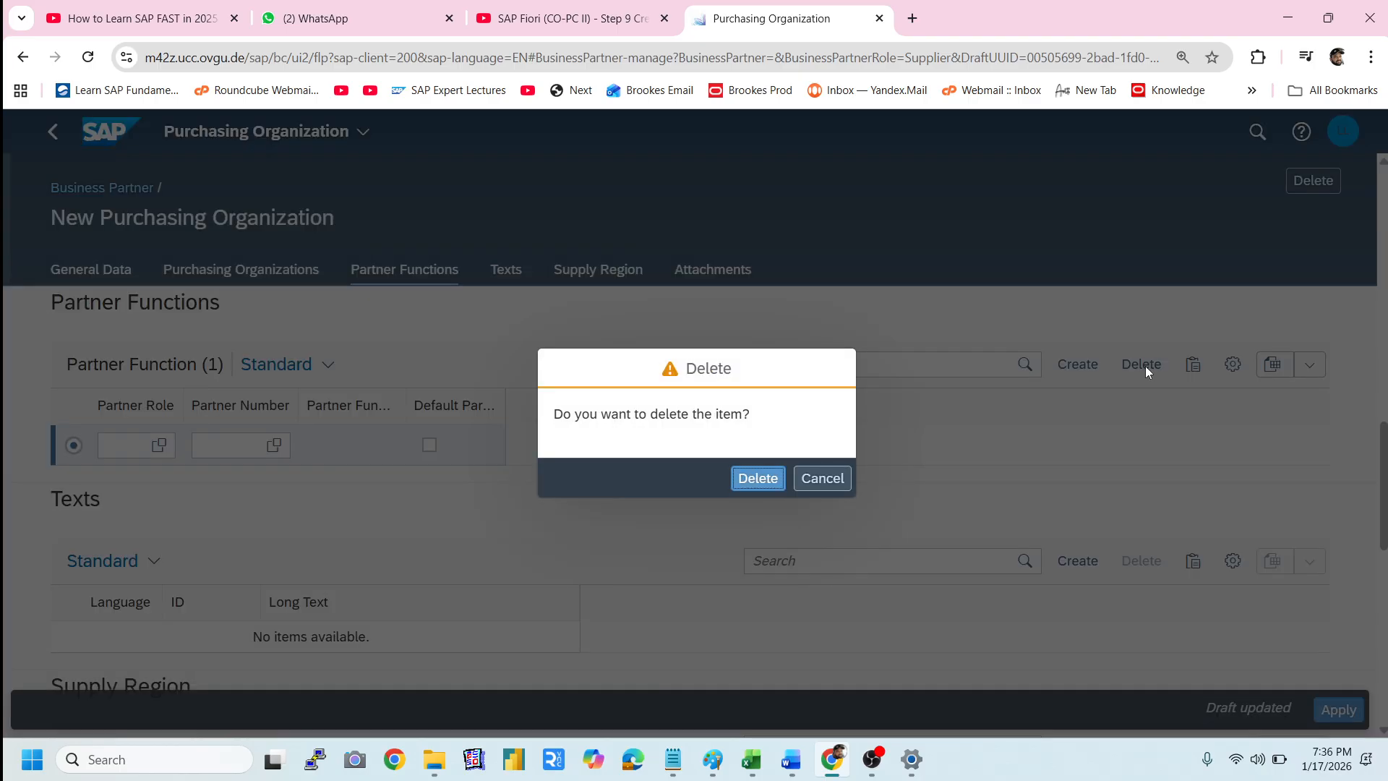
left_click(758, 479)
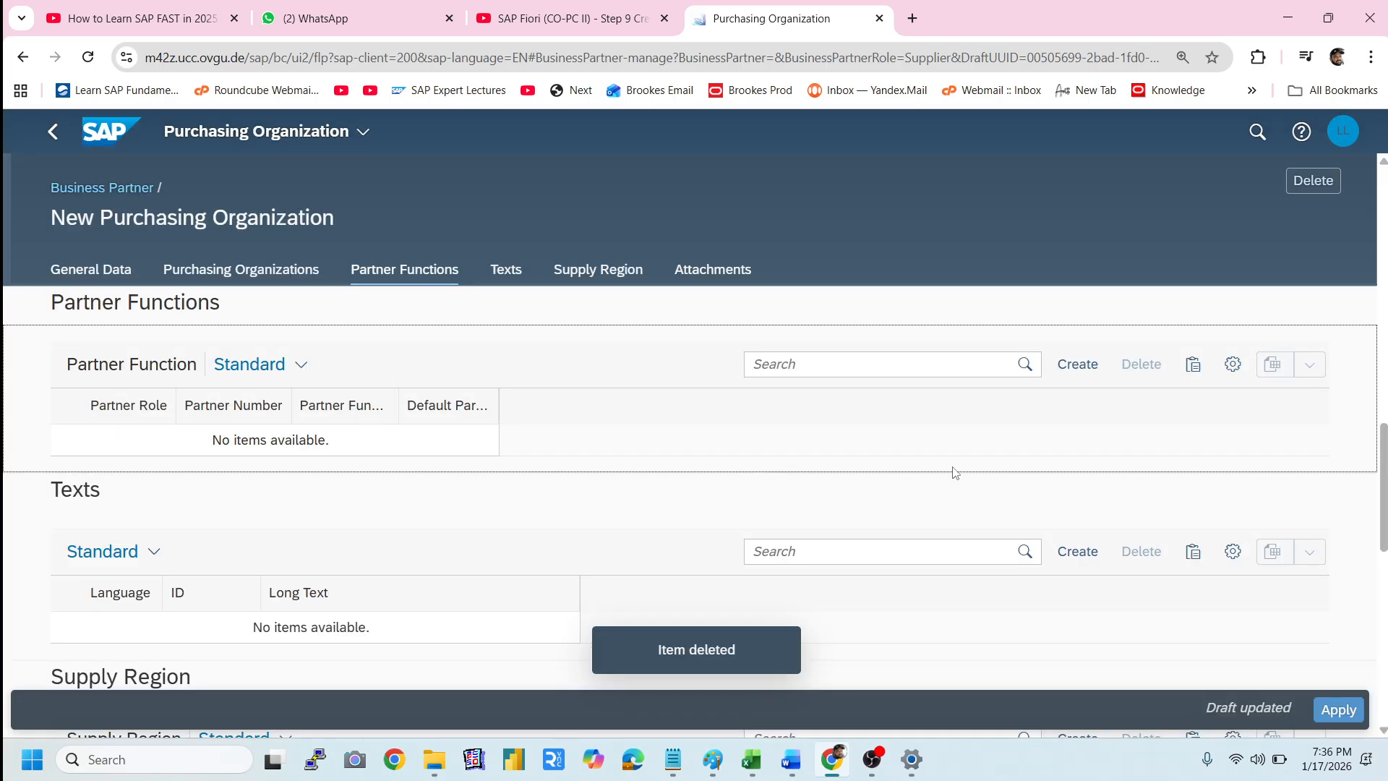
- Create a new partner function row and enter VN as its partner role
left_click(1077, 365)
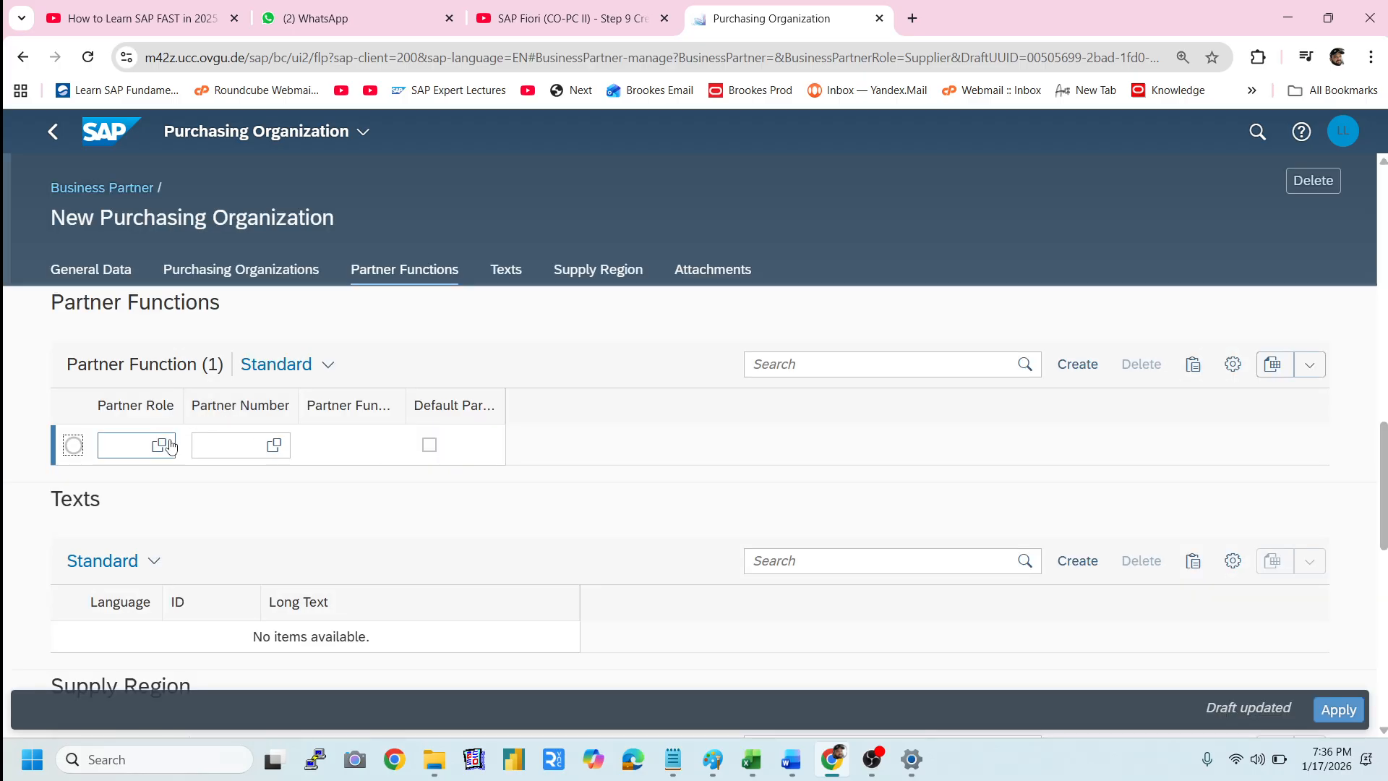
left_click(130, 445)
type("VN")
key("Tab")
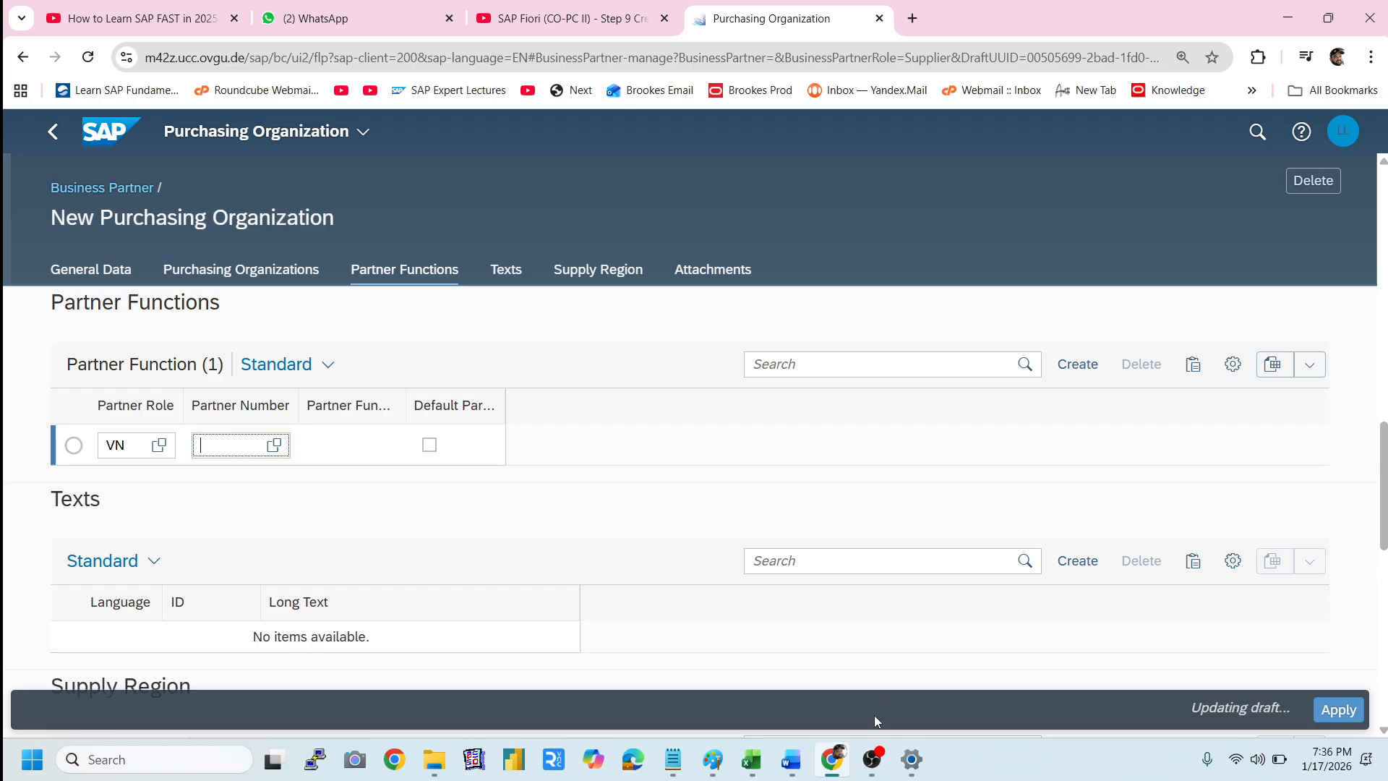
- Compare the partner function entry with the instructions in Document1 in Word, and check the partner role value help in SAP
left_click(837, 754)
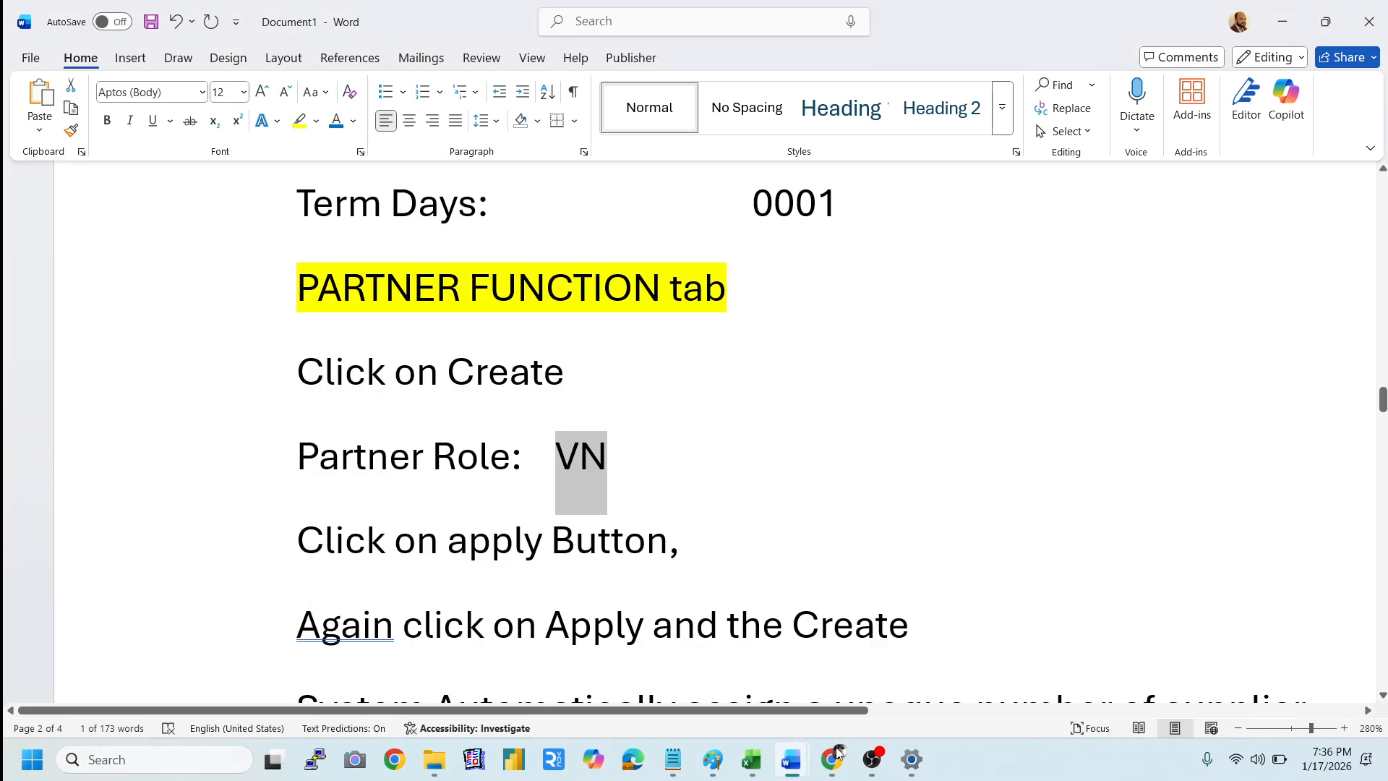
left_click(838, 754)
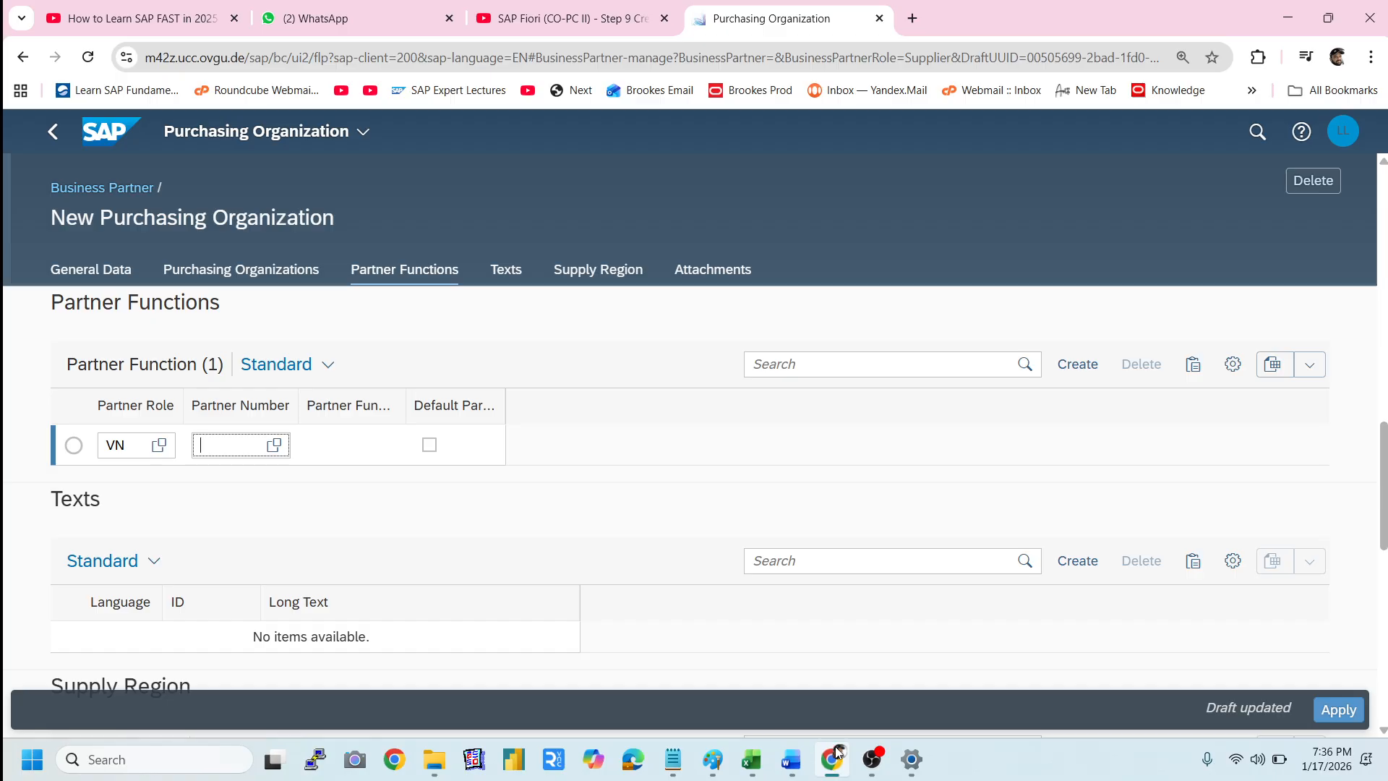
left_click(836, 756)
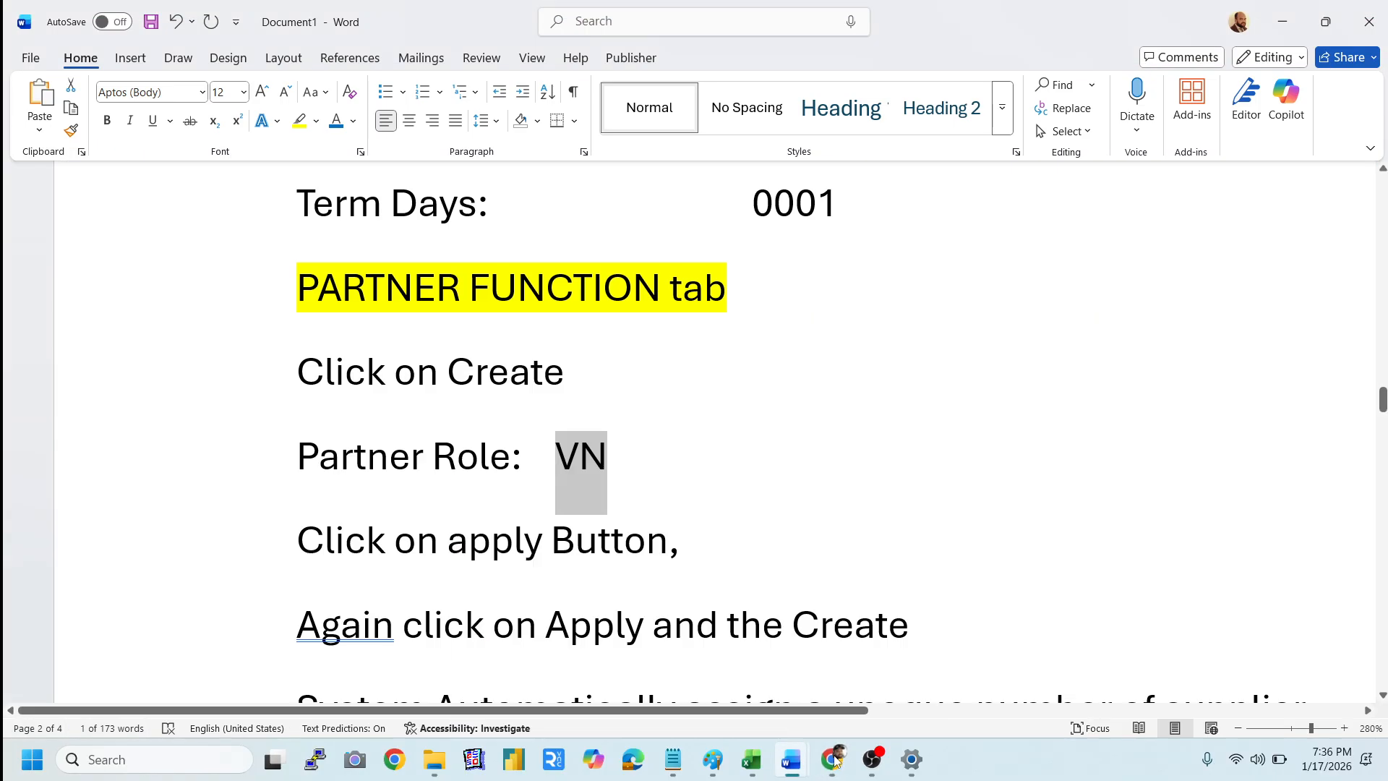
left_click(835, 760)
left_click(194, 444)
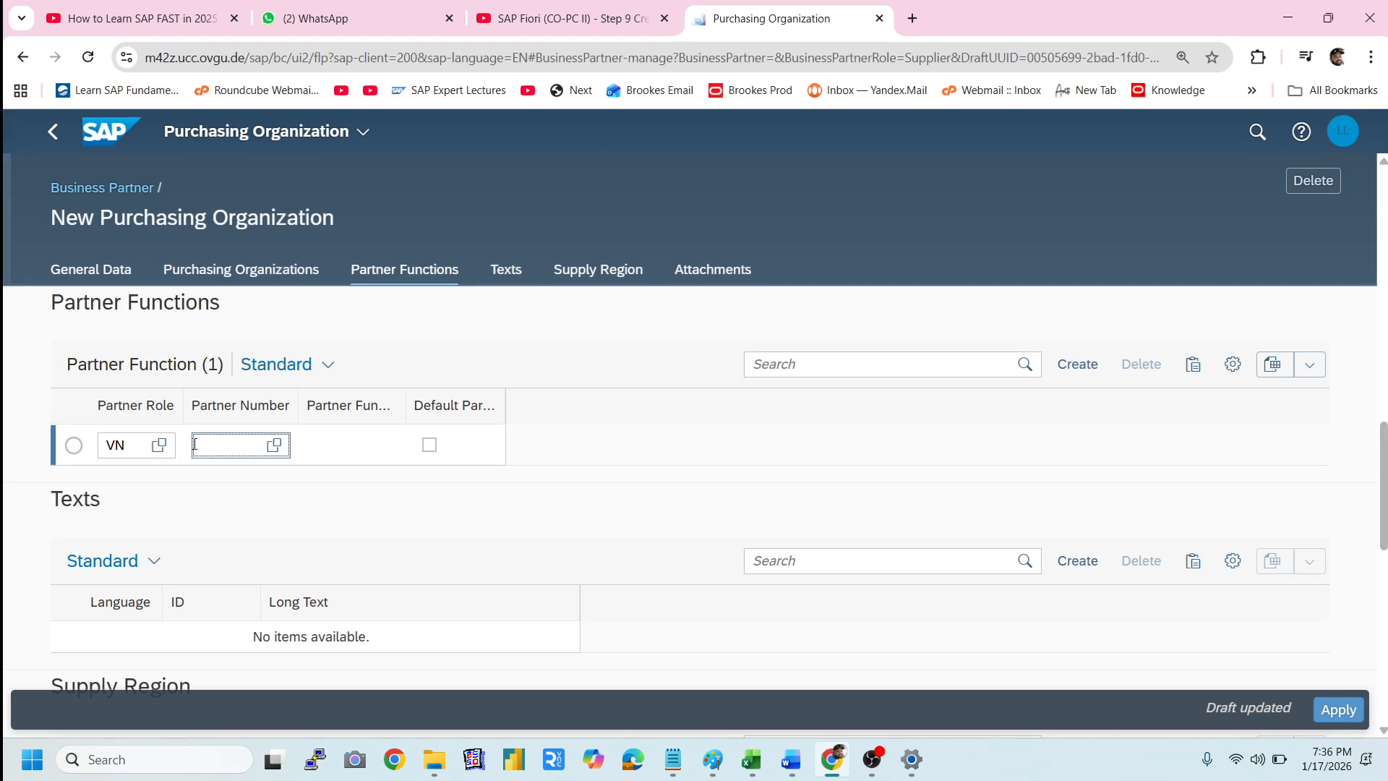
left_click(159, 445)
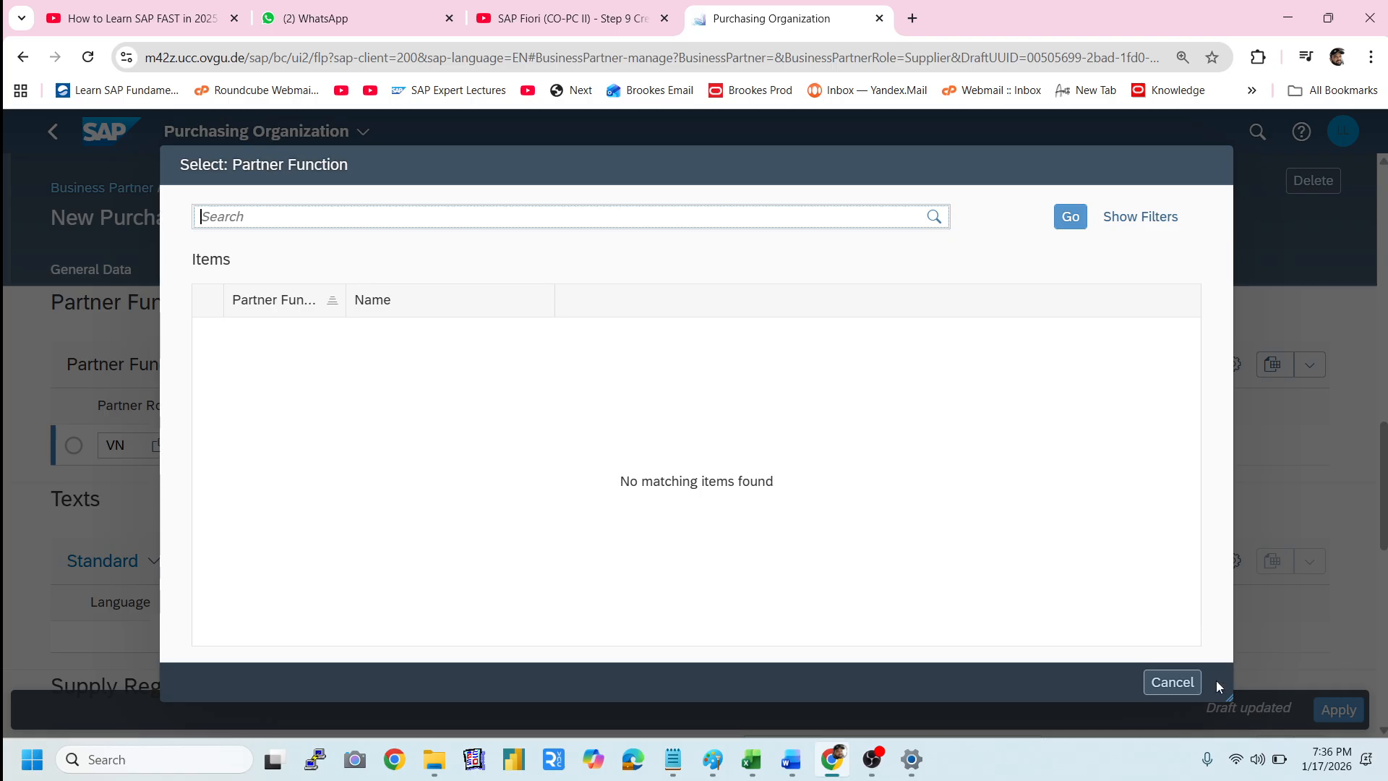
left_click(1161, 681)
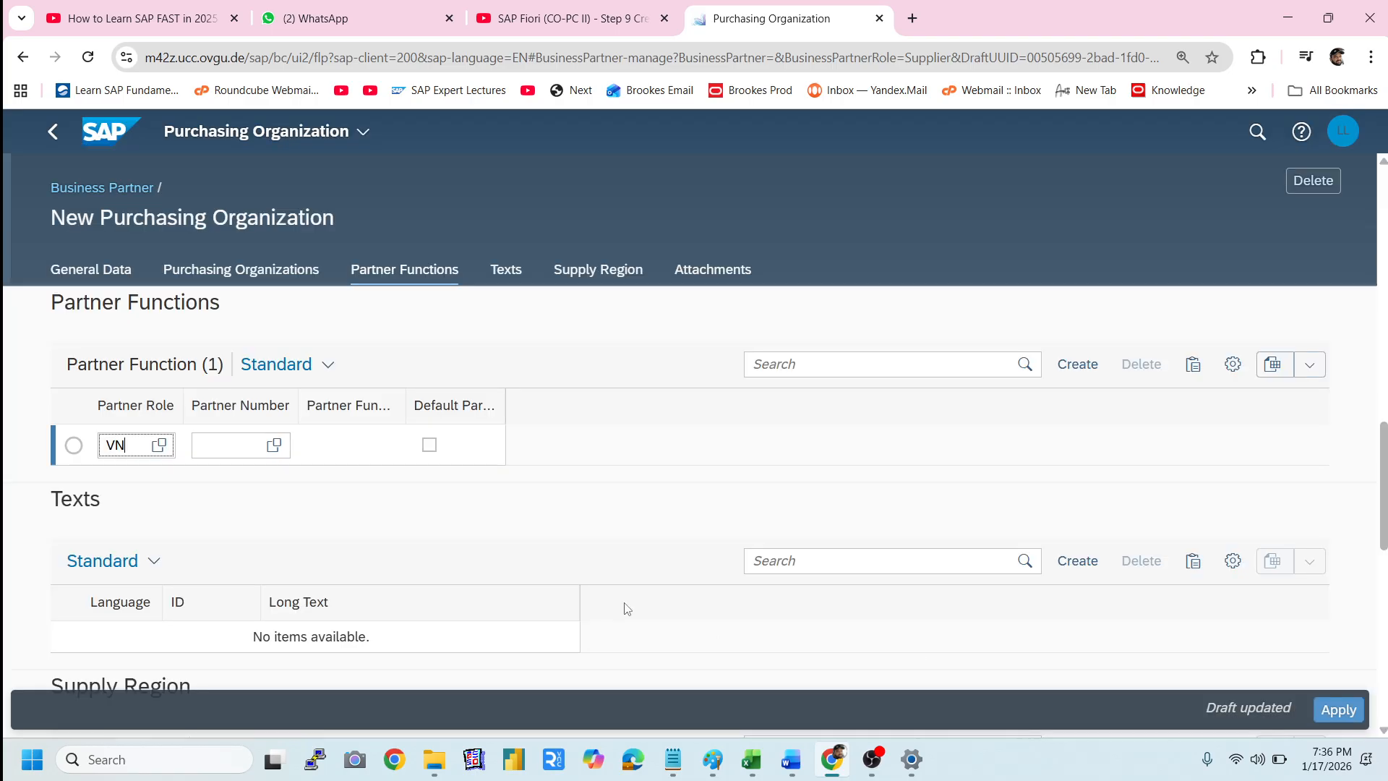
- Apply the new purchasing organization, and switch to Document1 in Word to check the instruction that follows
left_click(1339, 710)
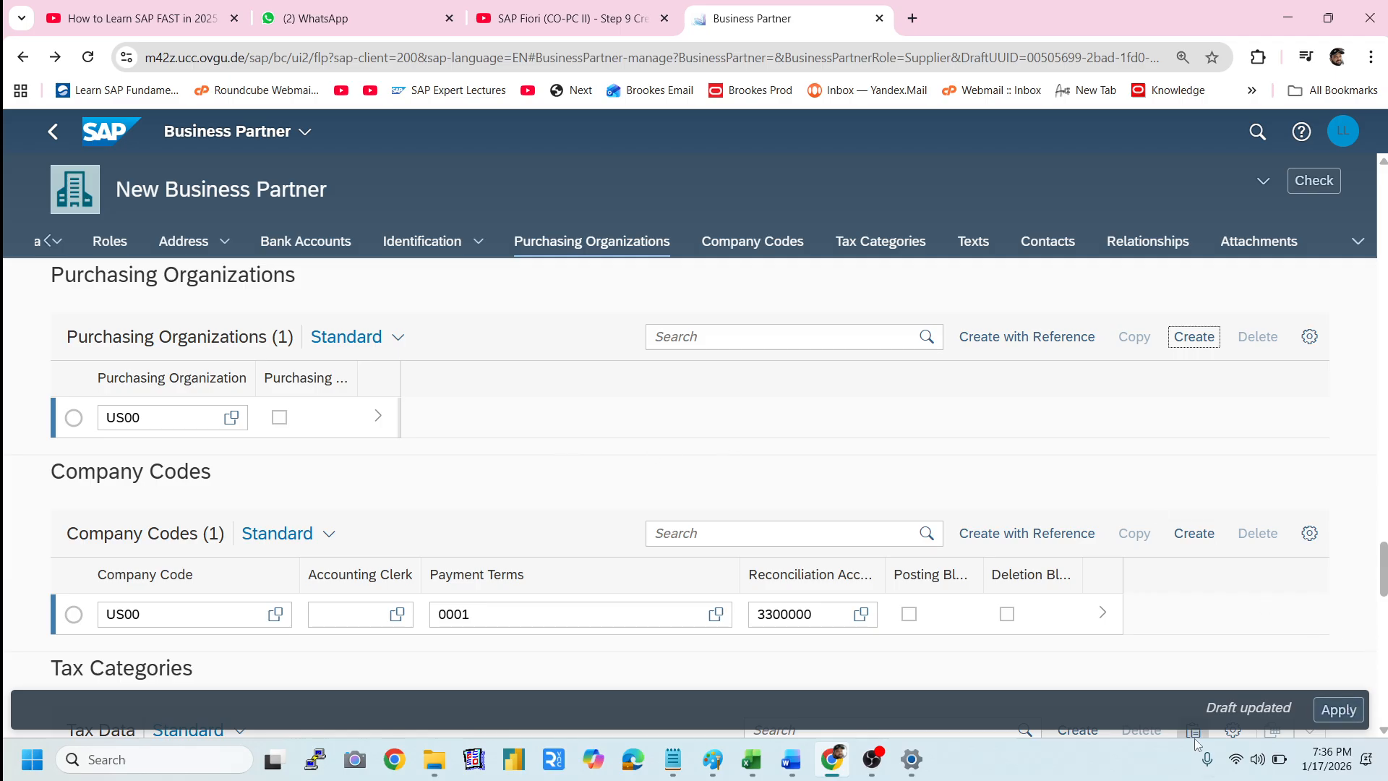
mouse_move(791, 759)
left_click(1091, 679)
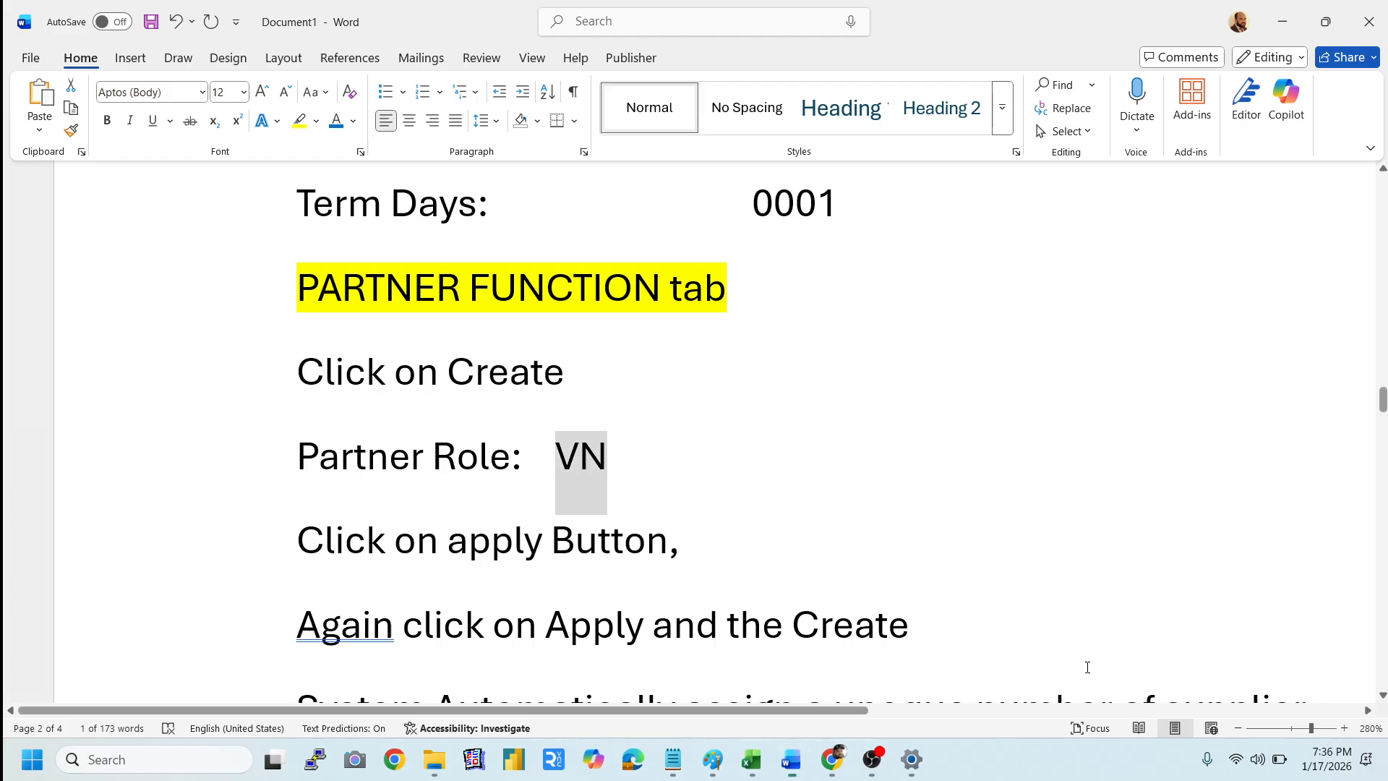
- Read the remaining instructions in Document1, switch back to SAP in Chrome, and apply the role details and submit the new business partner for creation
scroll(677, 555, "down", 3)
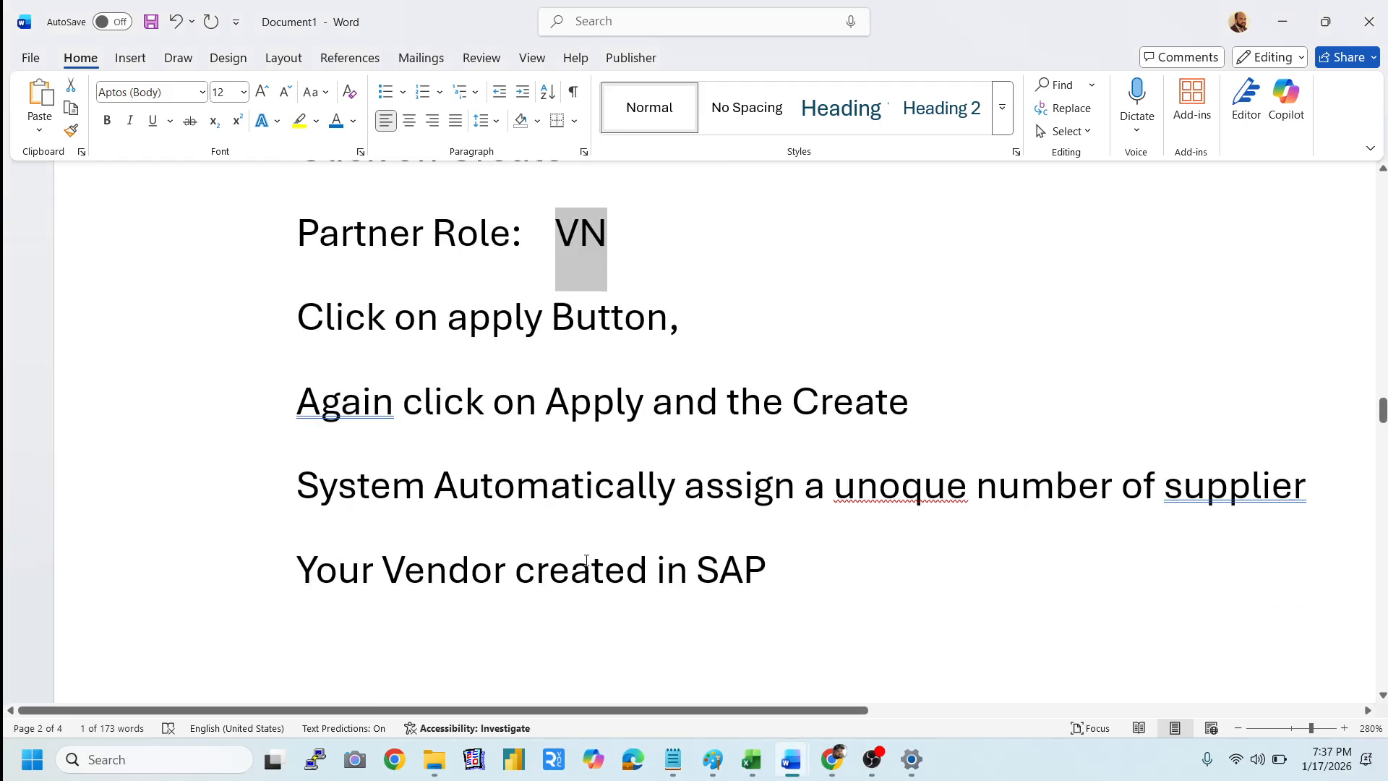
left_click(833, 759)
left_click(1339, 711)
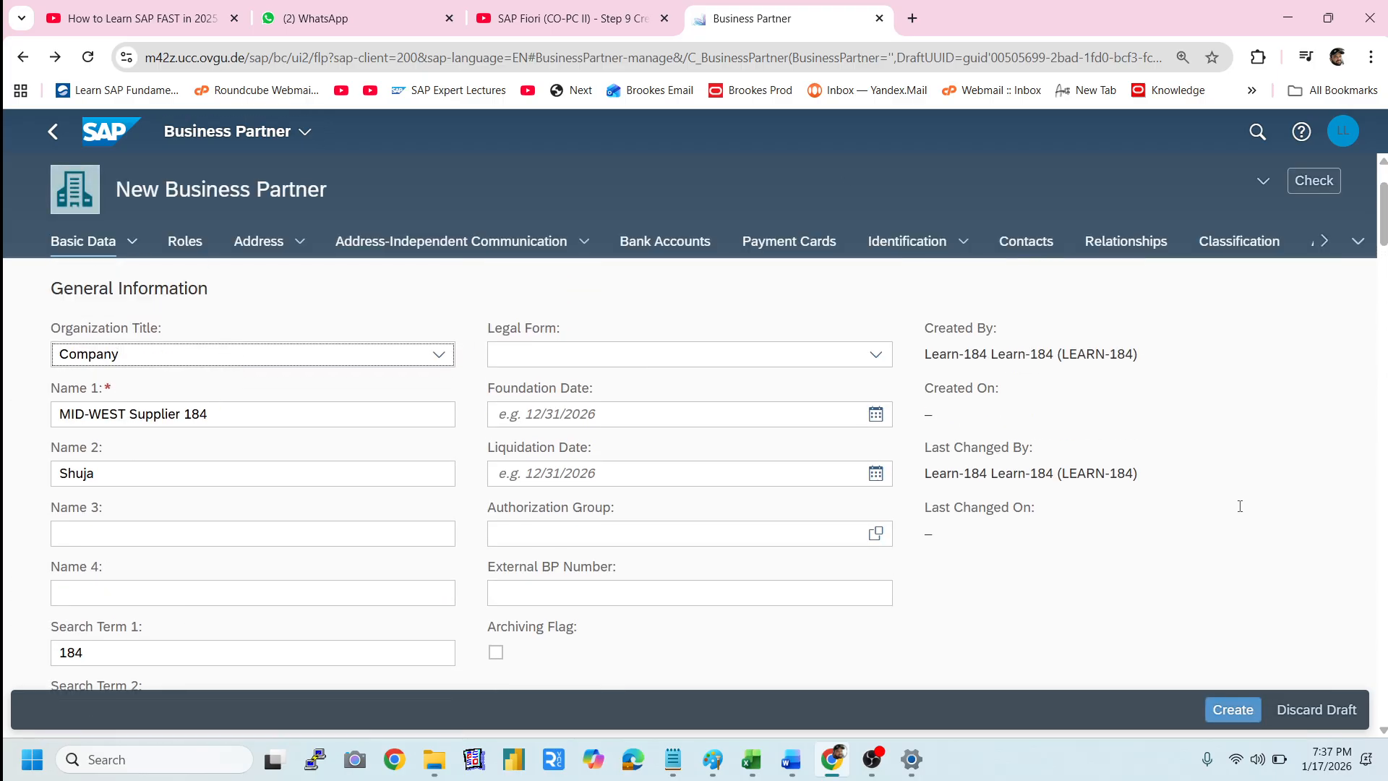
left_click(1243, 712)
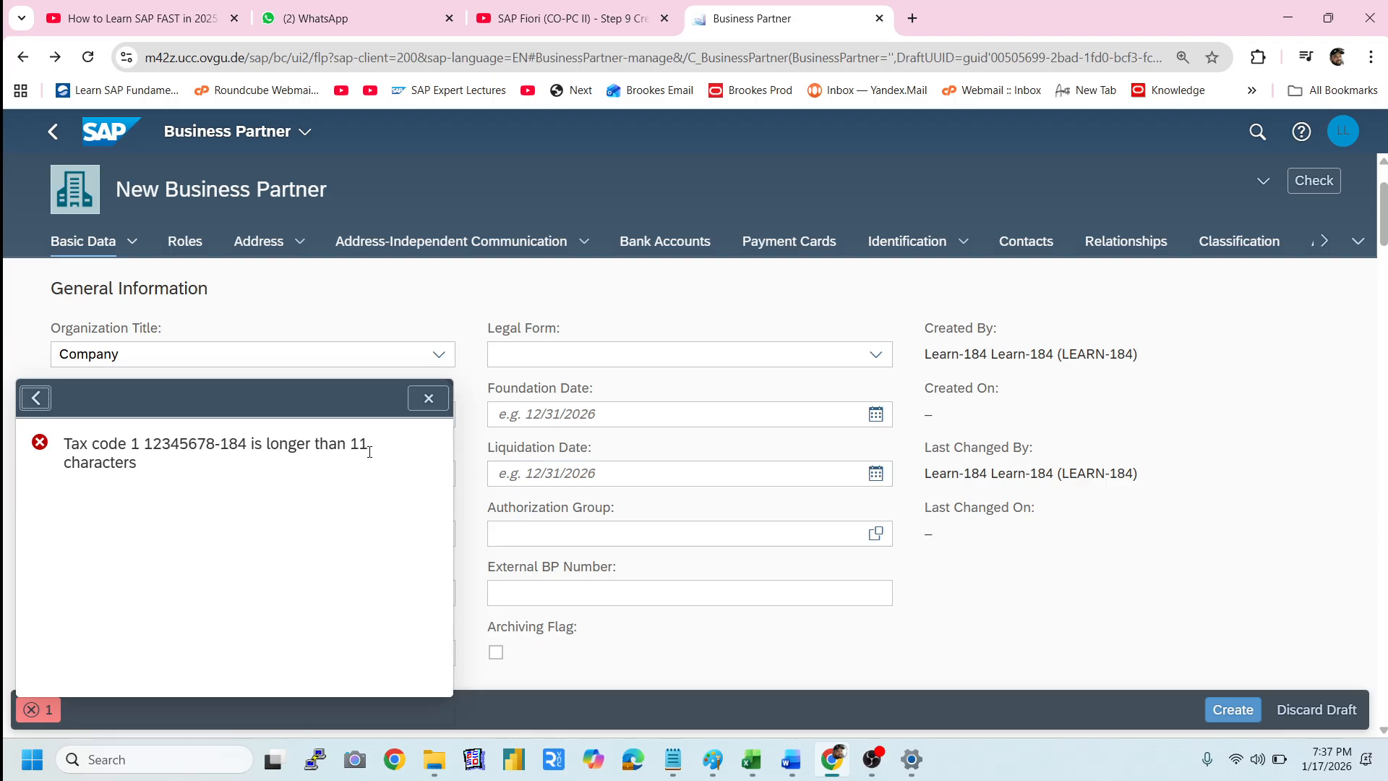
- Examine the error message about the tax code and close it
left_click_drag(146, 445, 246, 446)
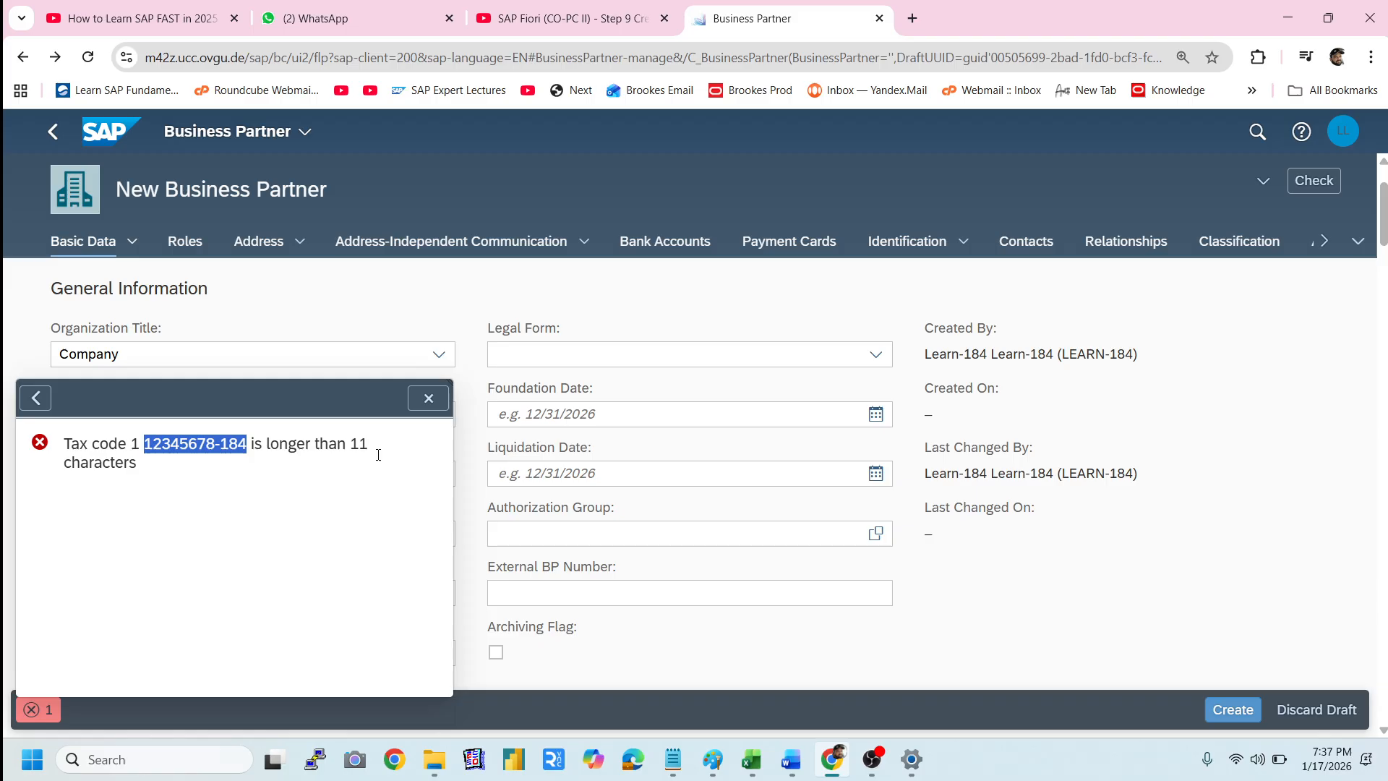
left_click(431, 397)
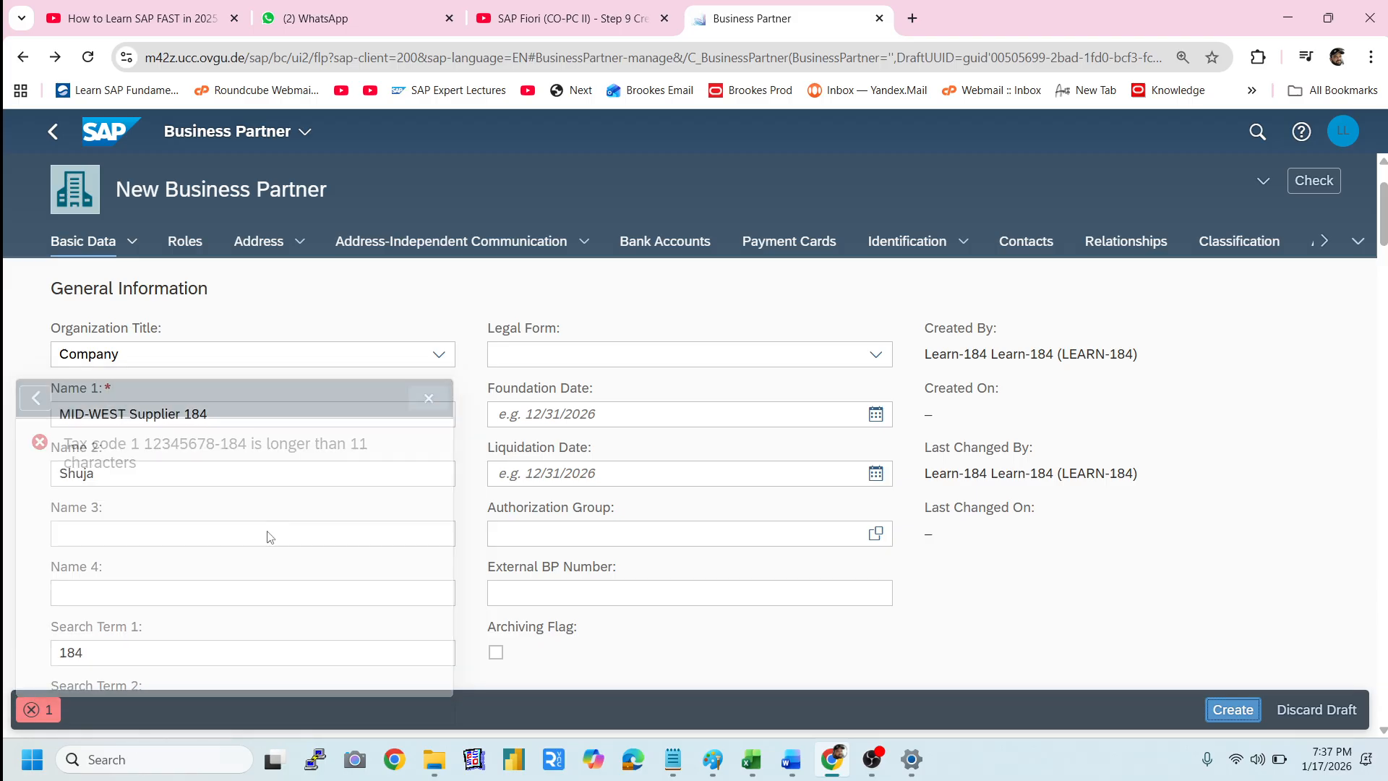
left_click(33, 711)
left_click(420, 402)
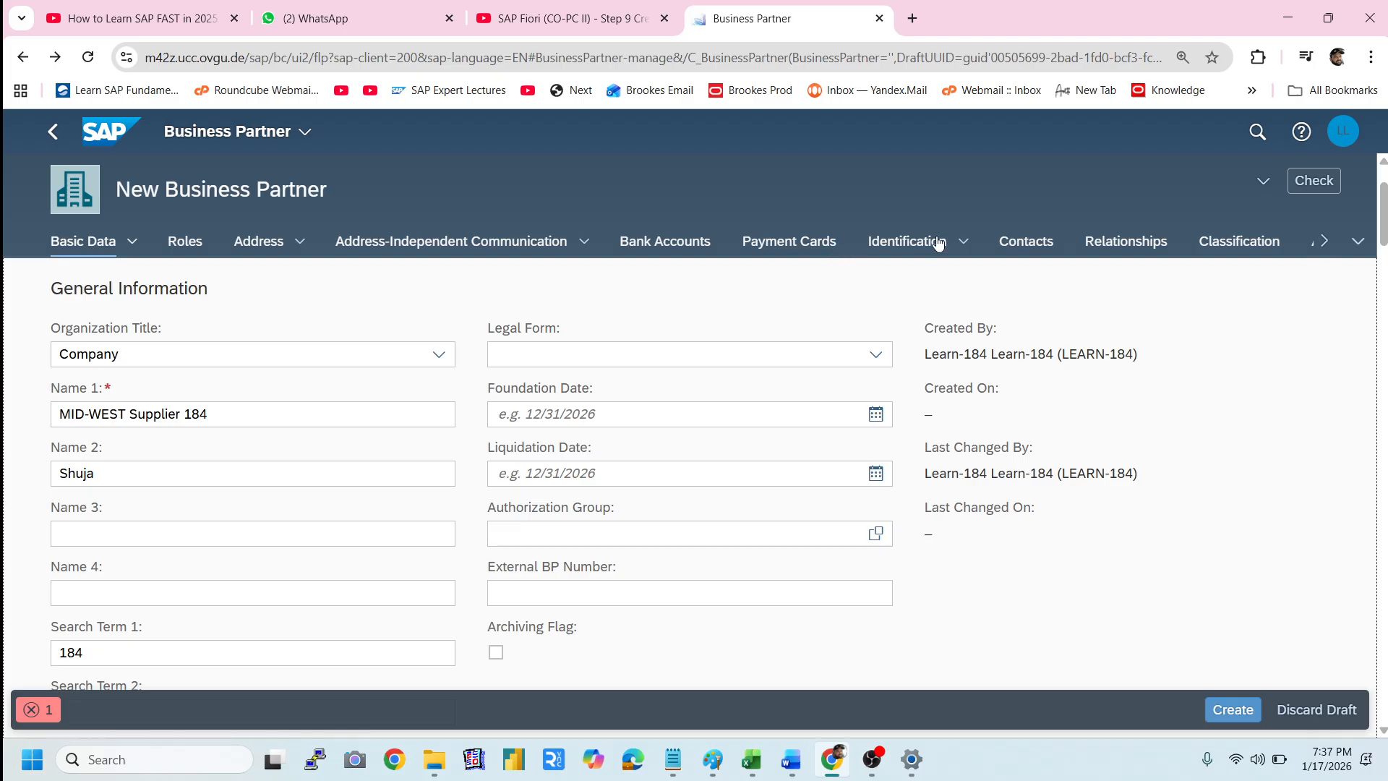
- Remove the hyphen and suffix from the US1 tax number in the identification data, and create the business partner
left_click(913, 243)
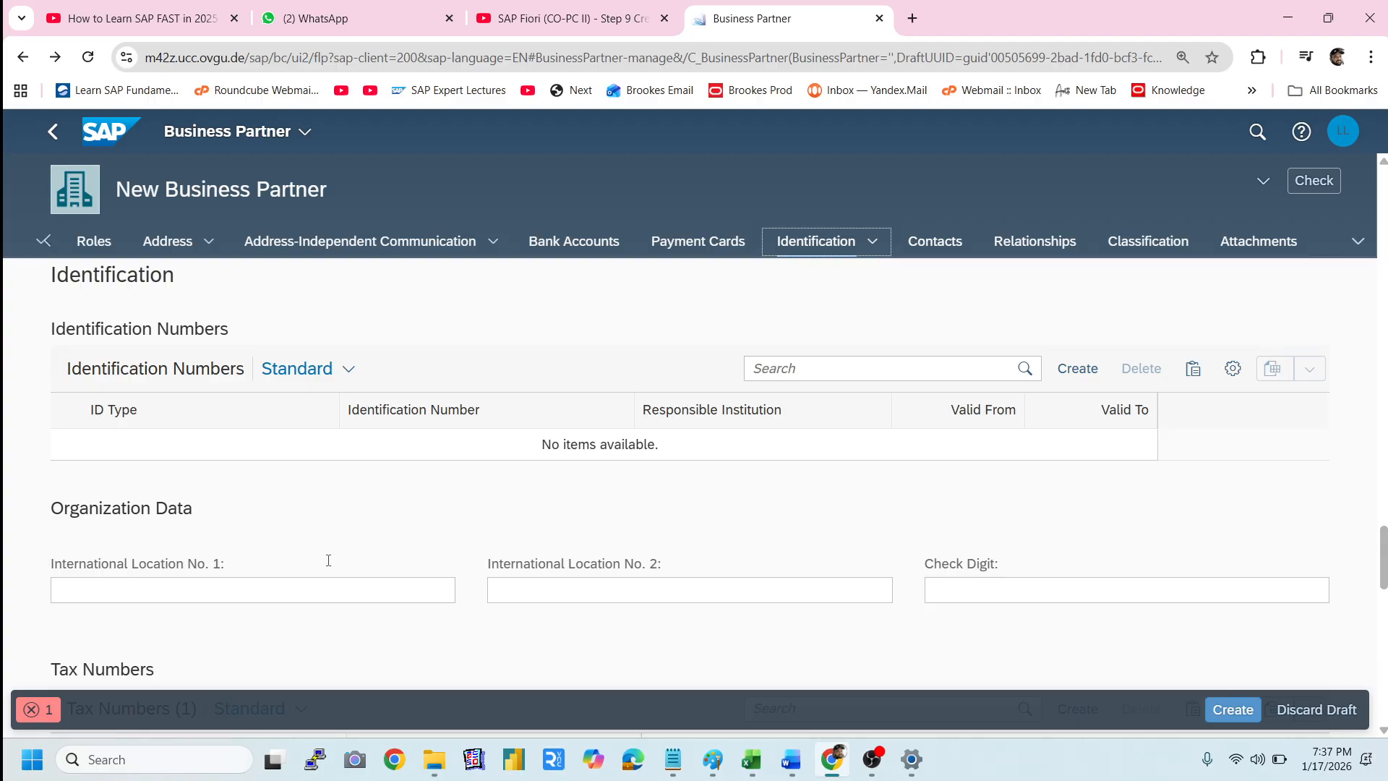
scroll(329, 560, "down", 5)
left_click(499, 427)
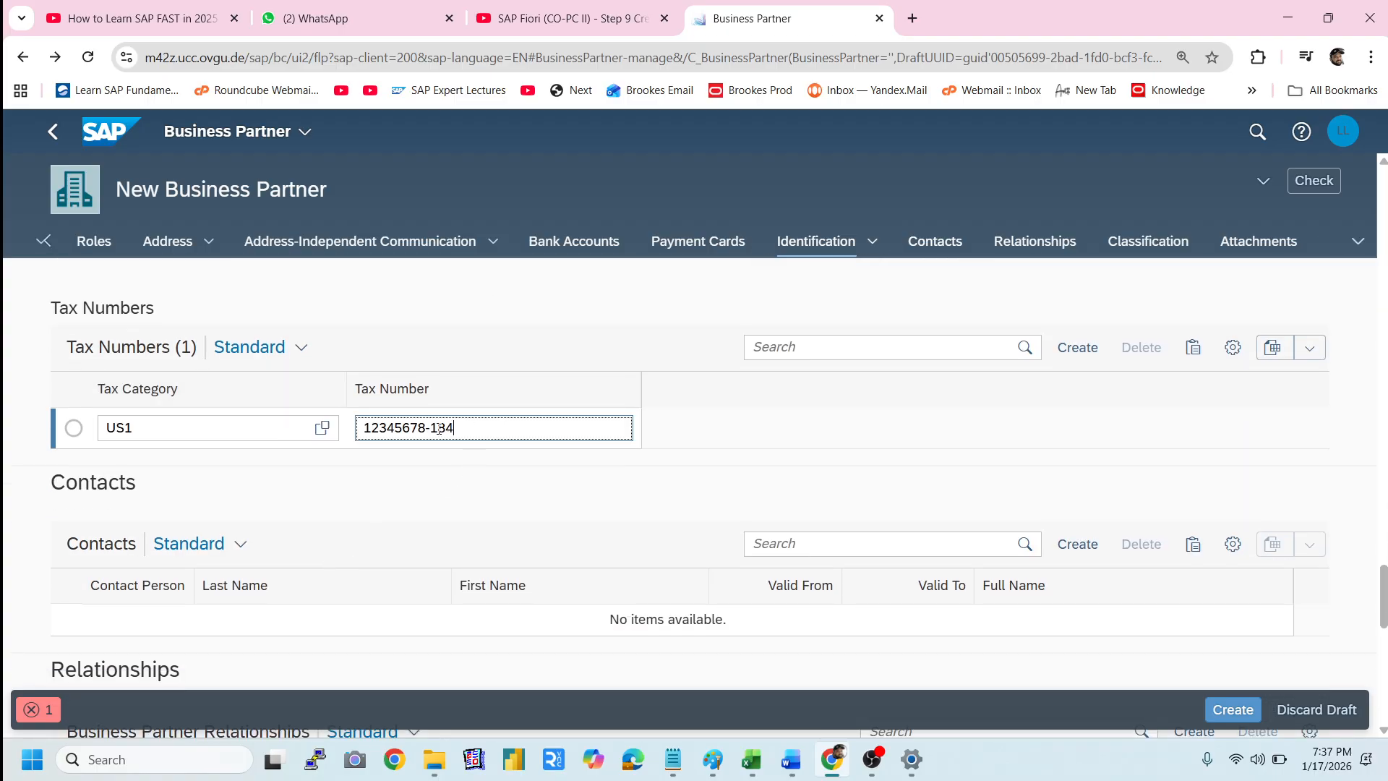
left_click_drag(426, 430, 564, 435)
key("BackSpace")
scroll(566, 435, "up", 1)
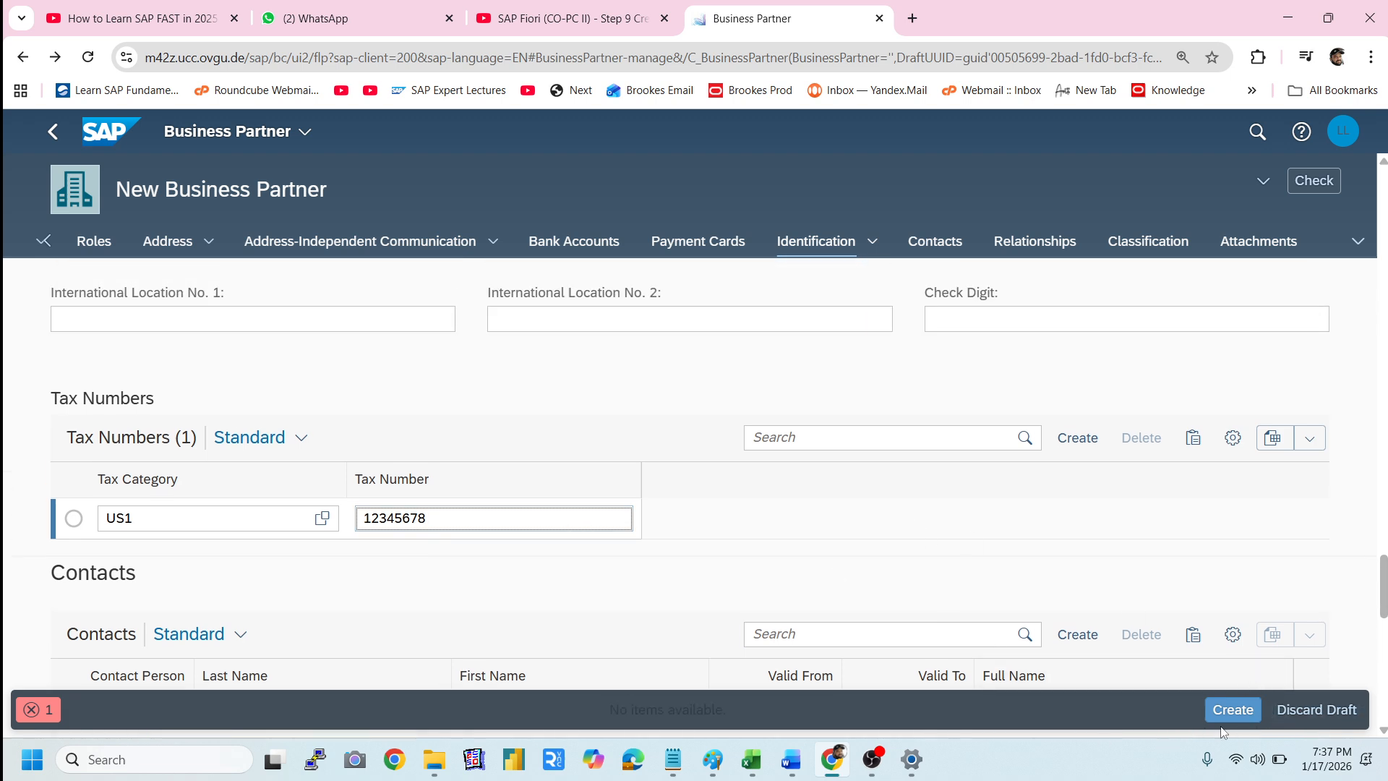
left_click(1234, 711)
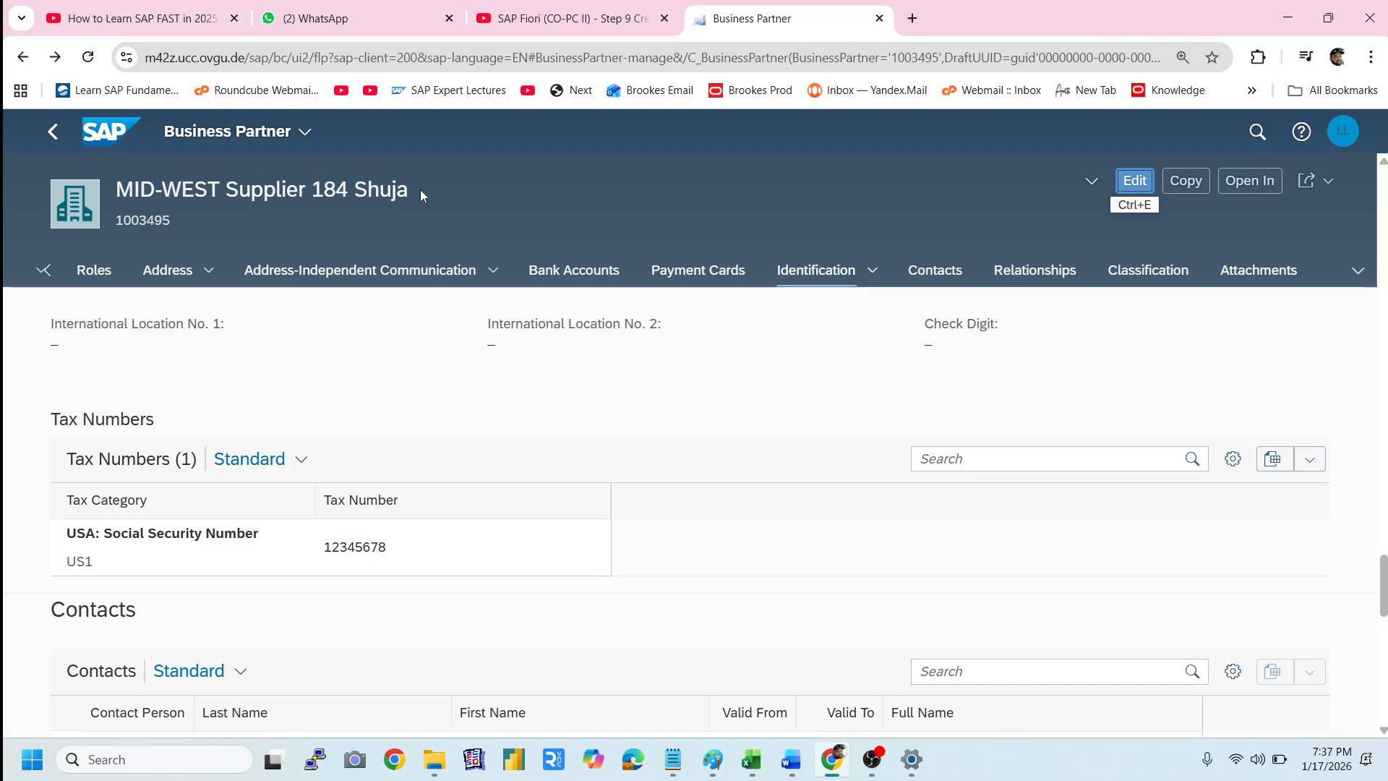
- Look over the created vendor's record and check its name and business partner number
left_click_drag(124, 190, 449, 189)
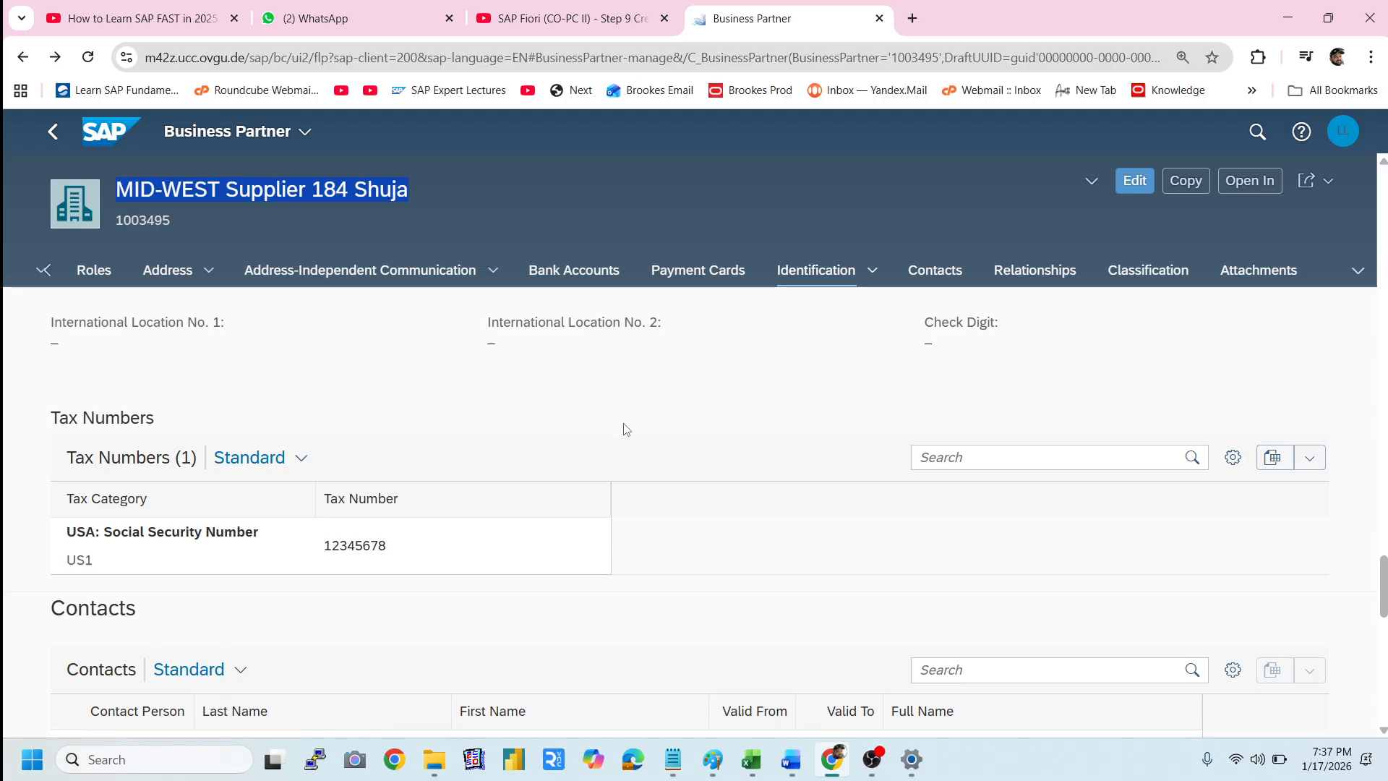
scroll(622, 424, "down", 10)
scroll(623, 423, "up", 10)
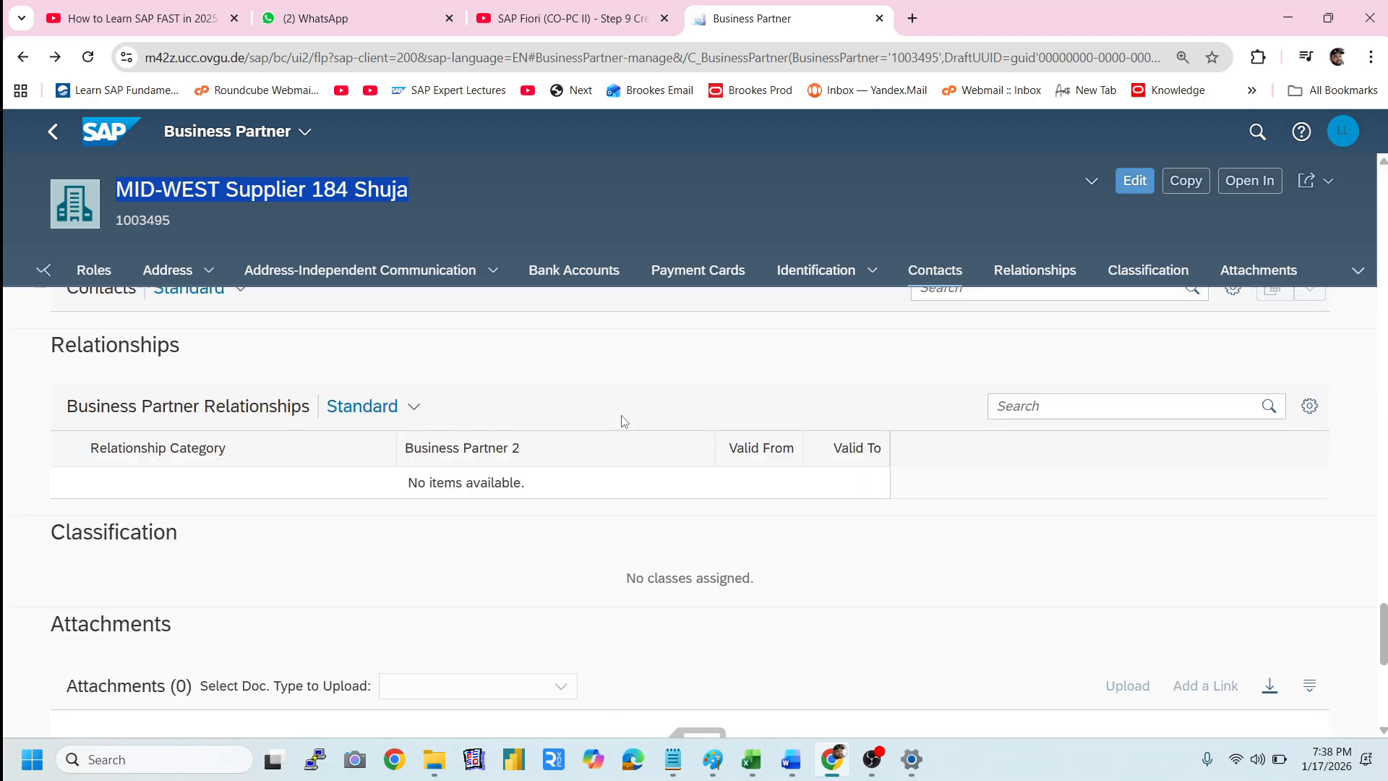
scroll(624, 421, "up", 10)
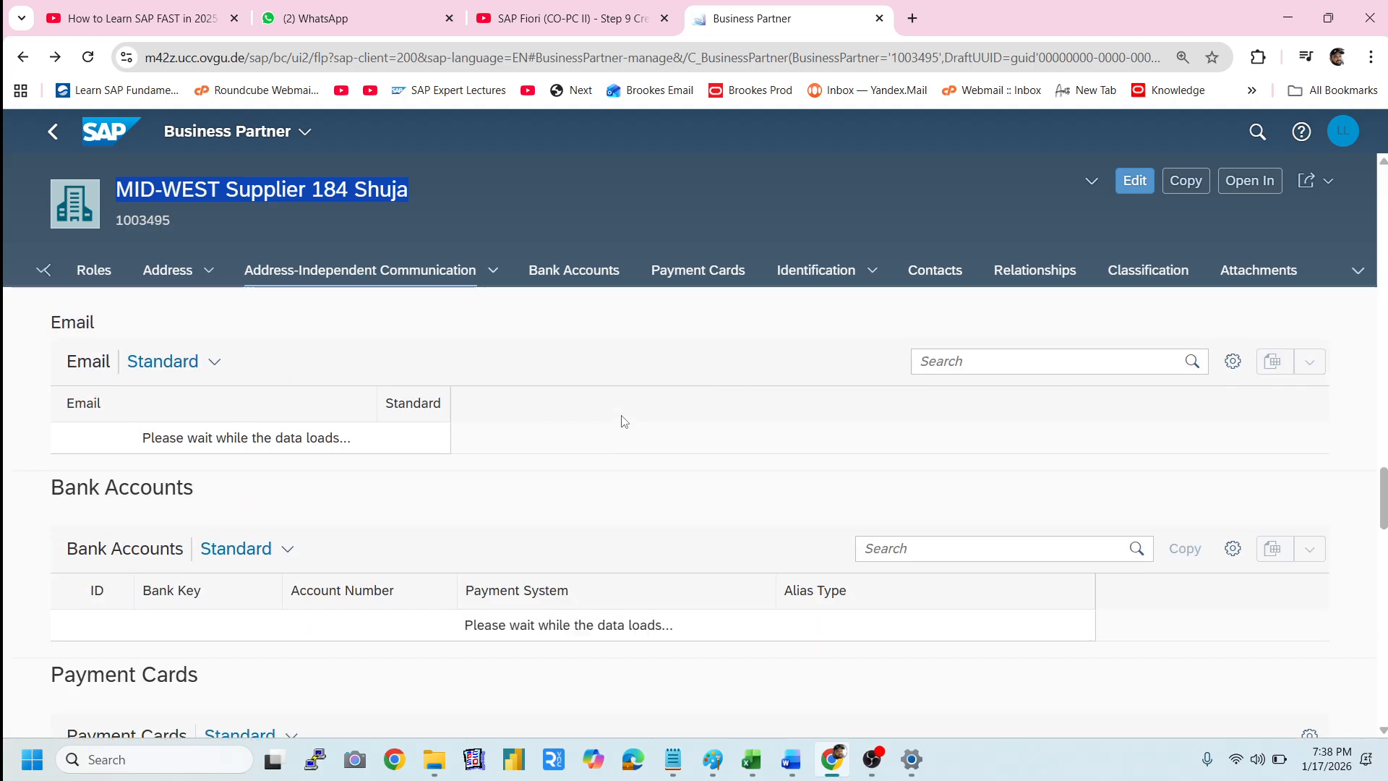
scroll(624, 421, "up", 10)
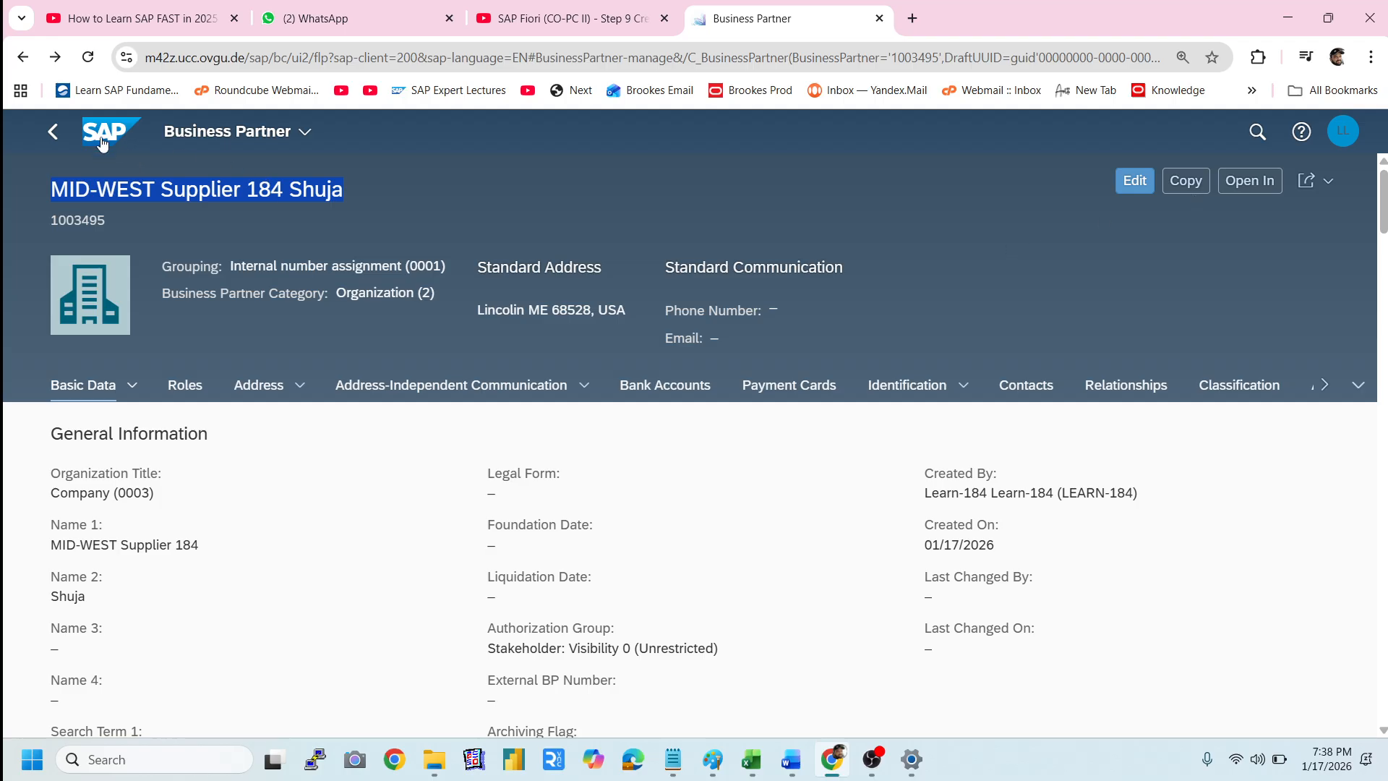
left_click(221, 186)
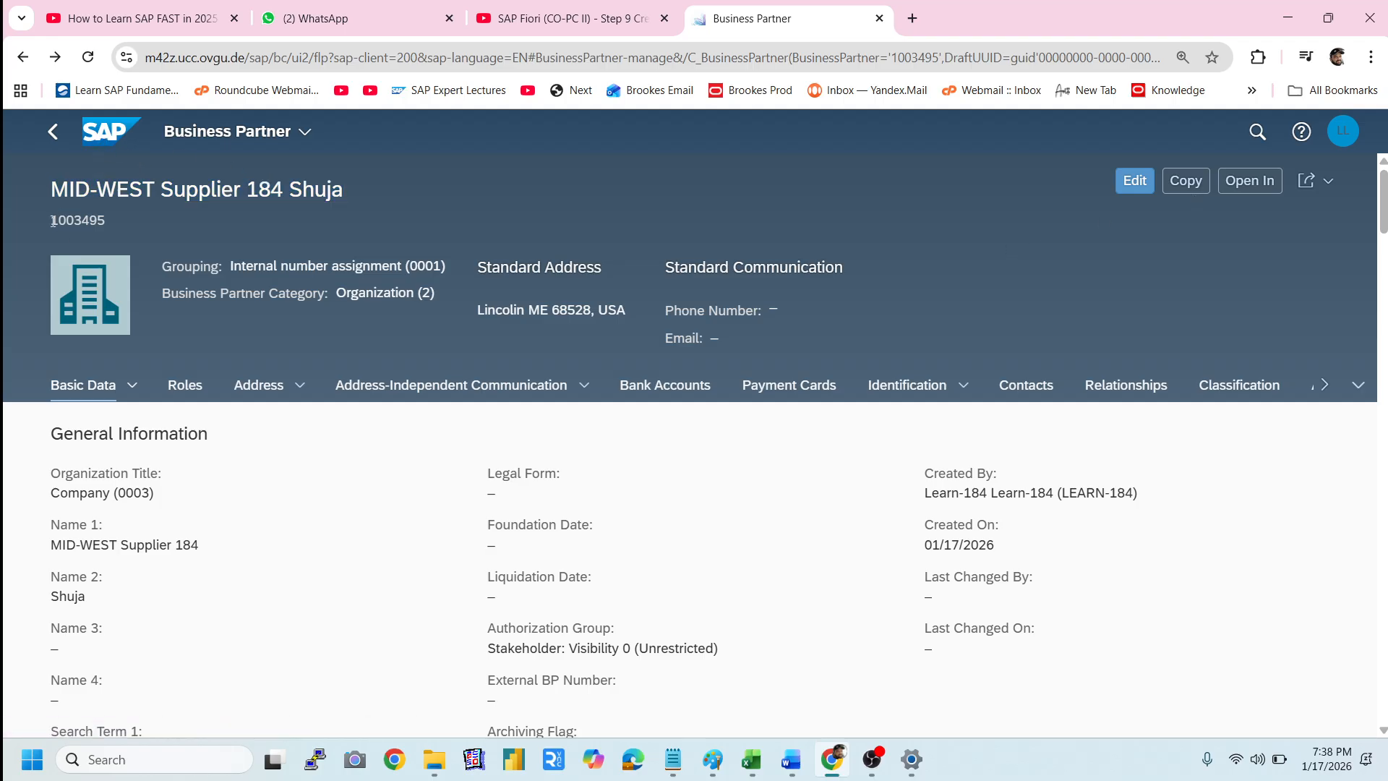
left_click_drag(53, 221, 91, 224)
left_click(55, 221)
left_click_drag(54, 221, 107, 222)
- Return to the home page and open Manage Business Partner Master Data from the Materials Management area
left_click(110, 138)
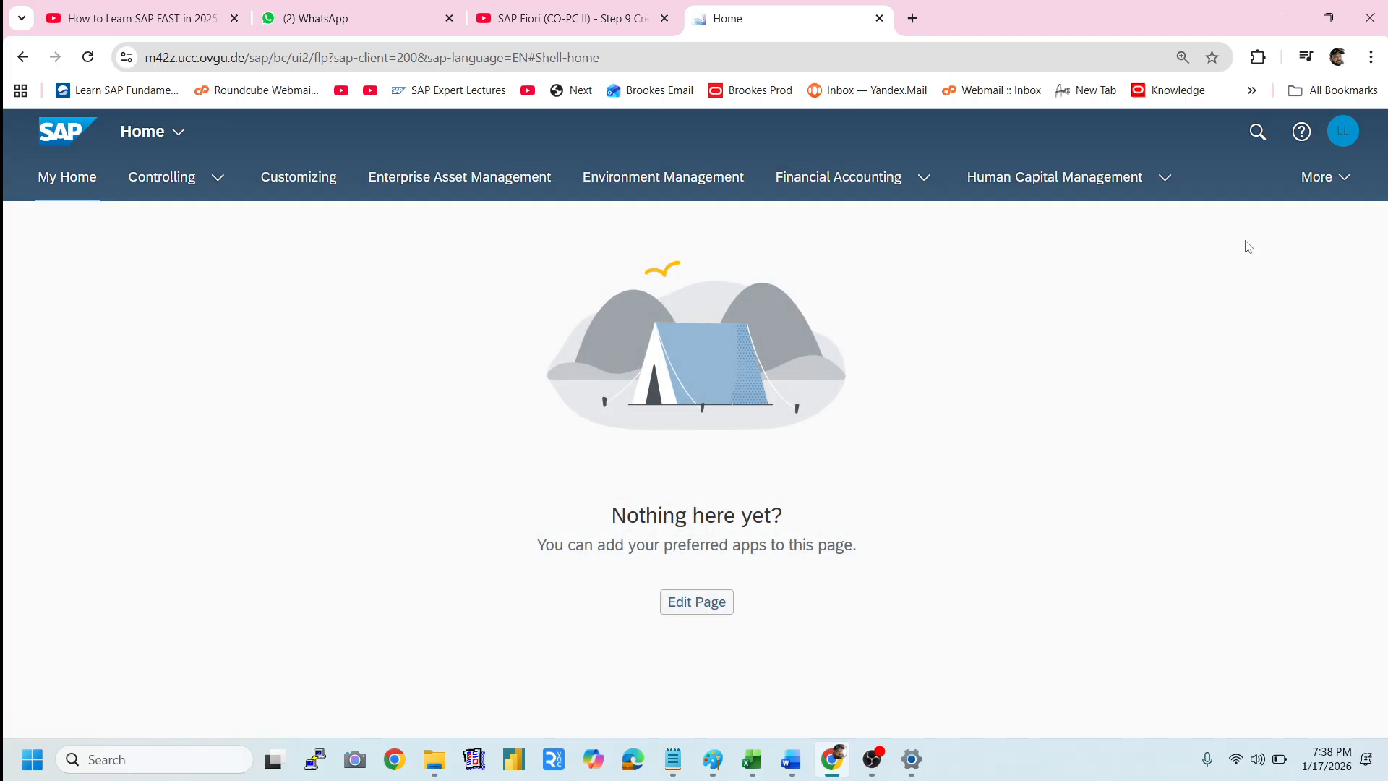
left_click(1334, 178)
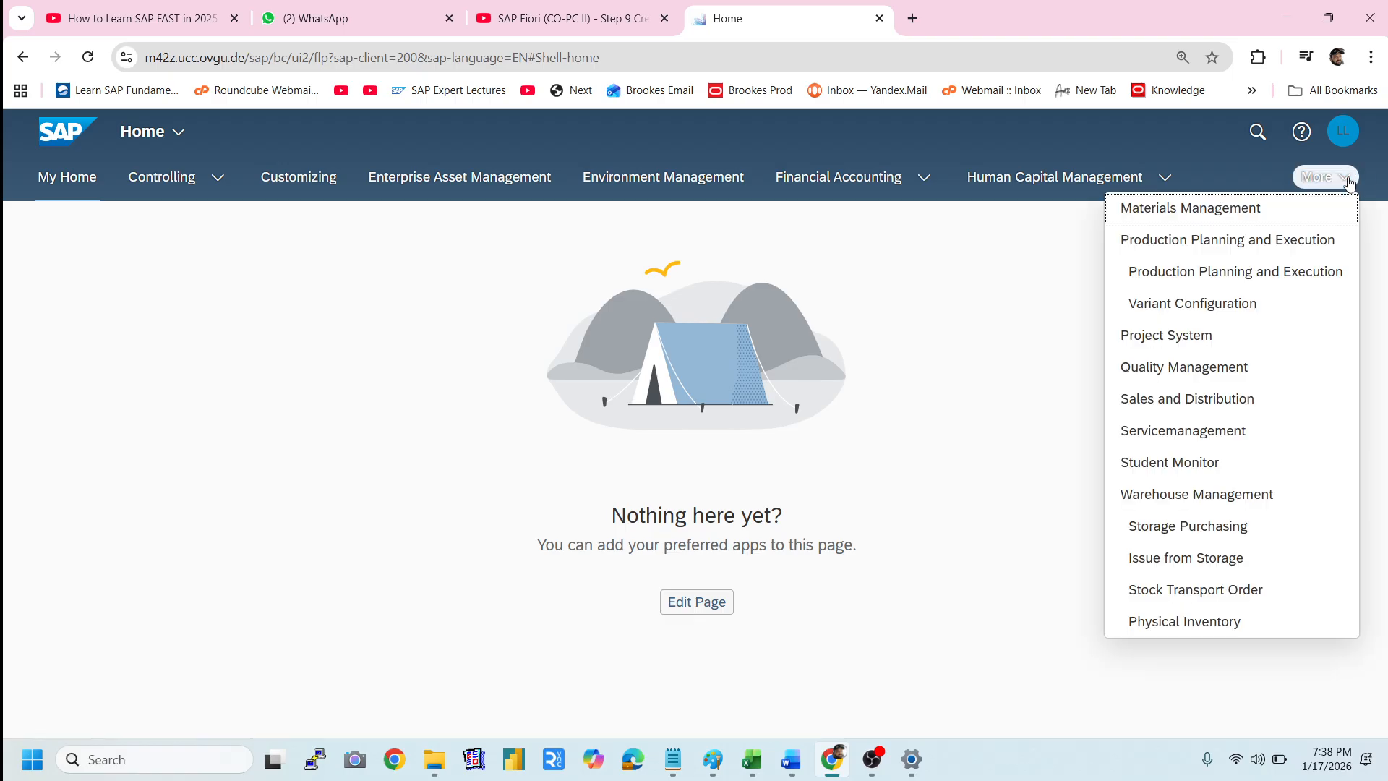
left_click(1202, 207)
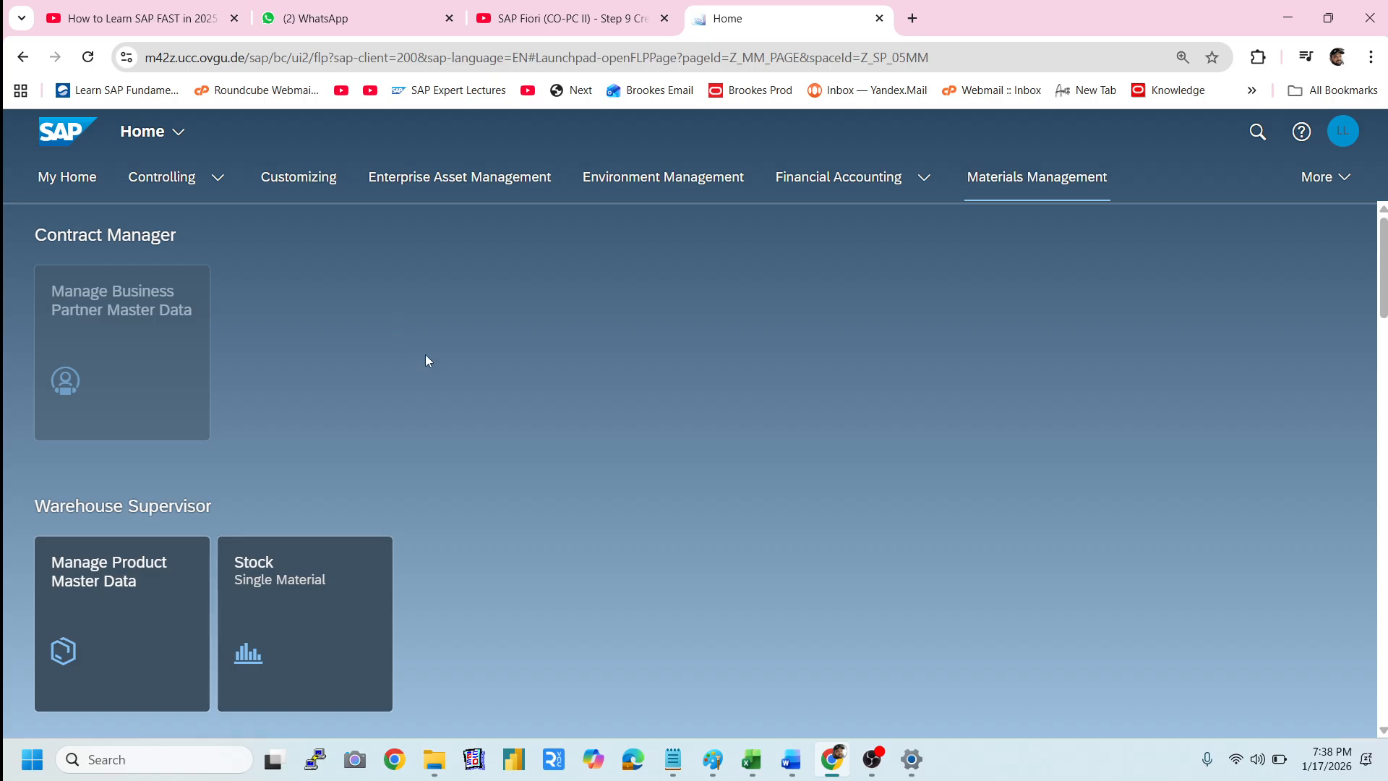
left_click(137, 349)
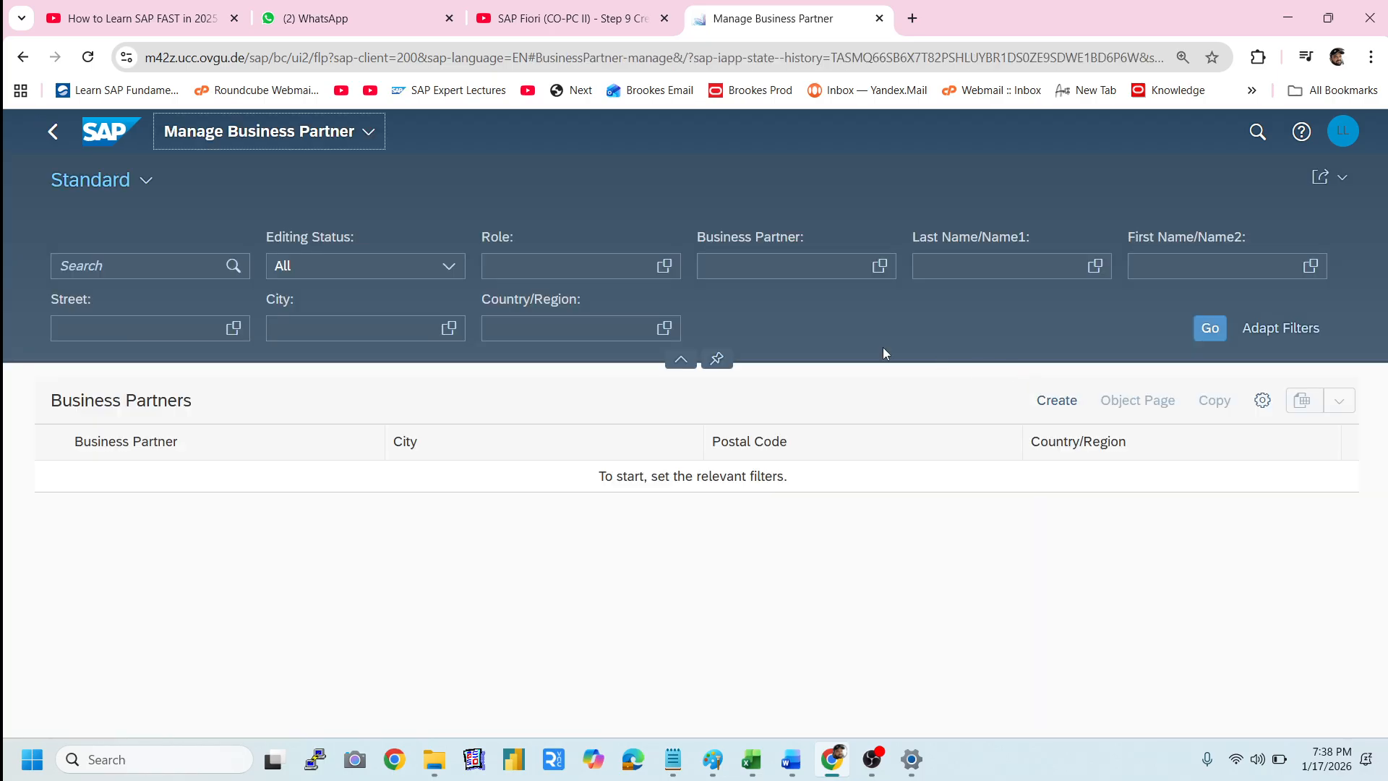
- Search the business partners by the new vendor's business partner number and open the matching MID-WEST Supplier 184 record
left_click(753, 260)
type("1003495")
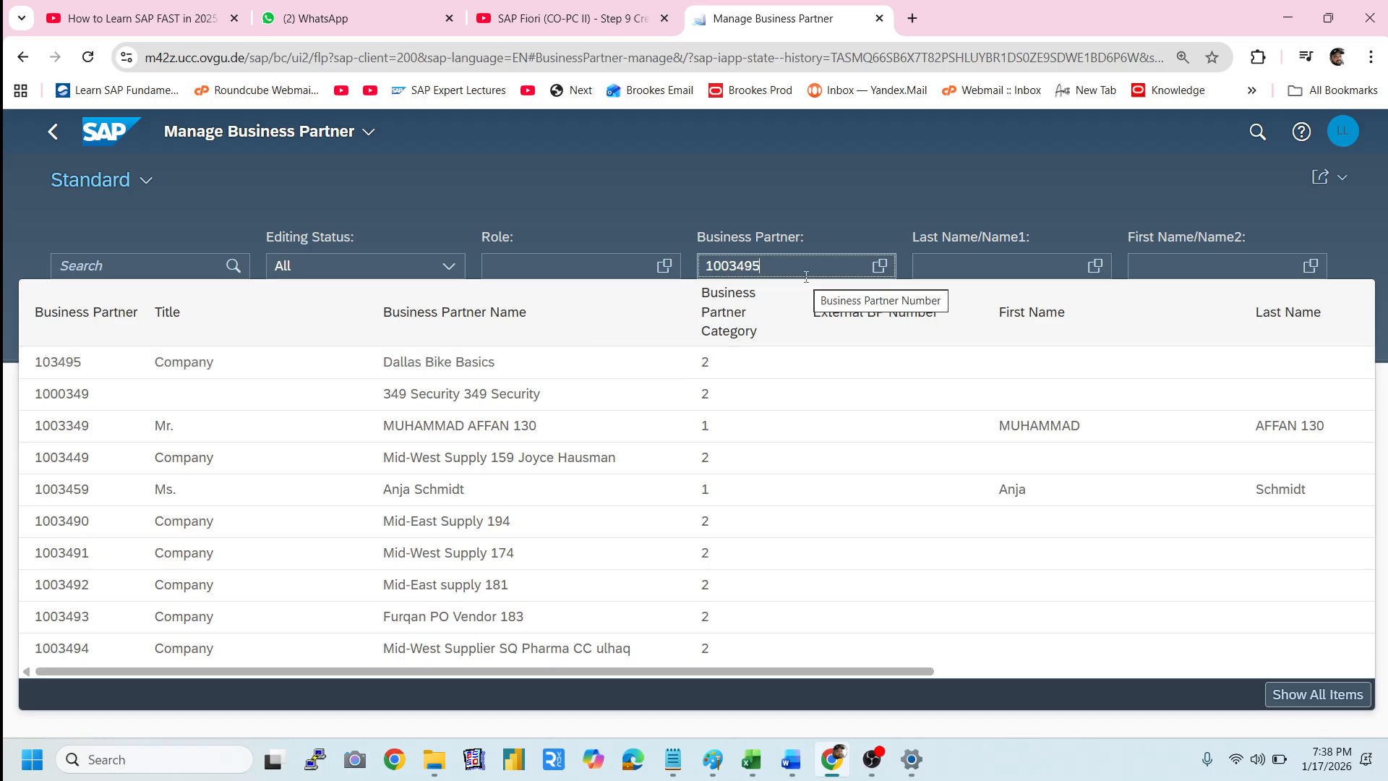
key("Return")
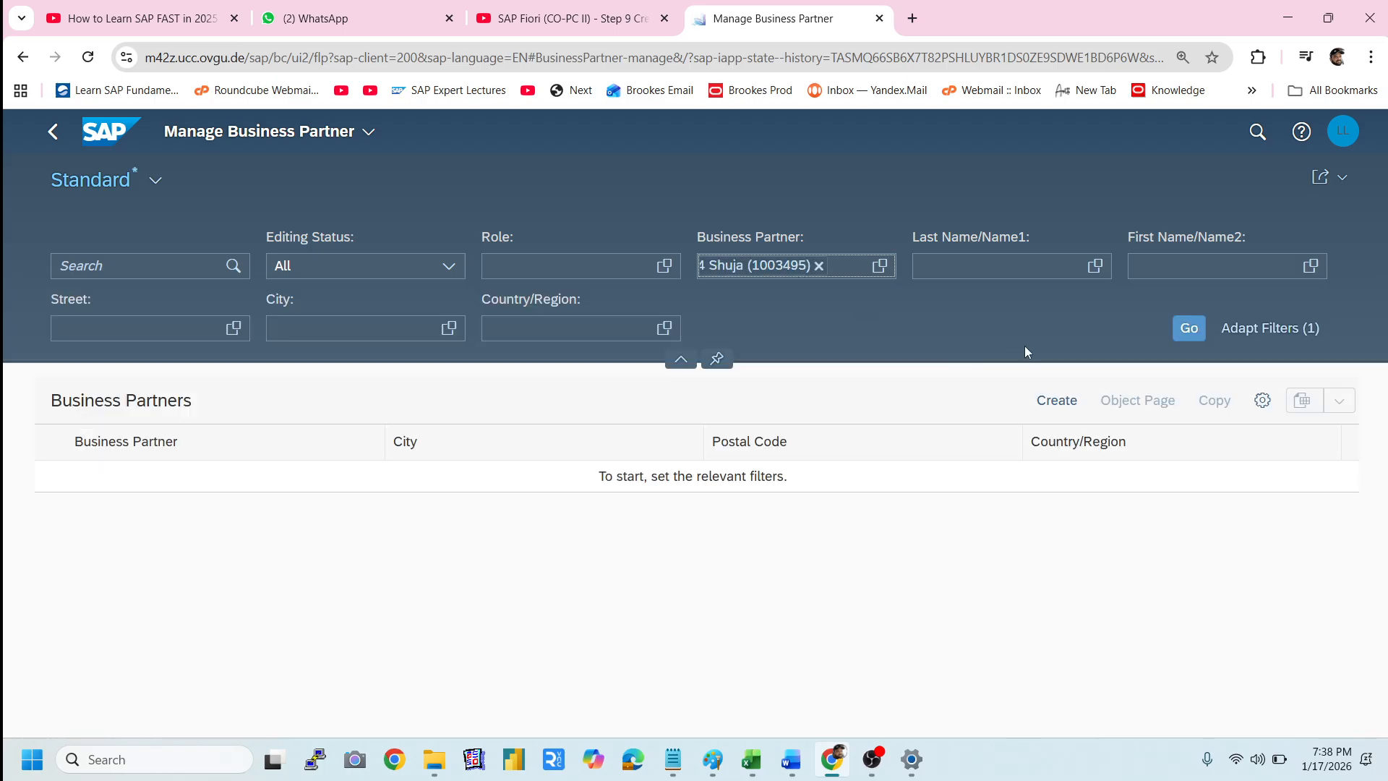
left_click(1186, 330)
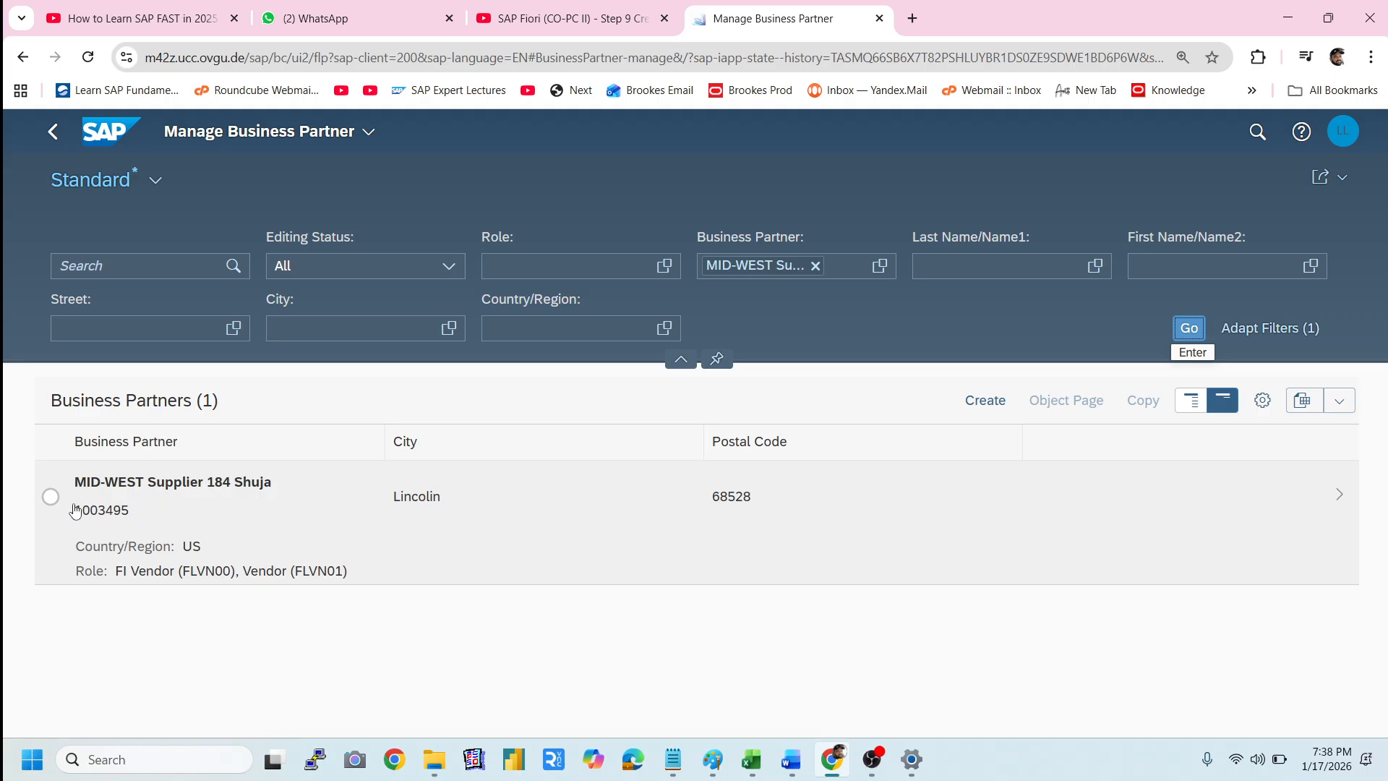
left_click(51, 497)
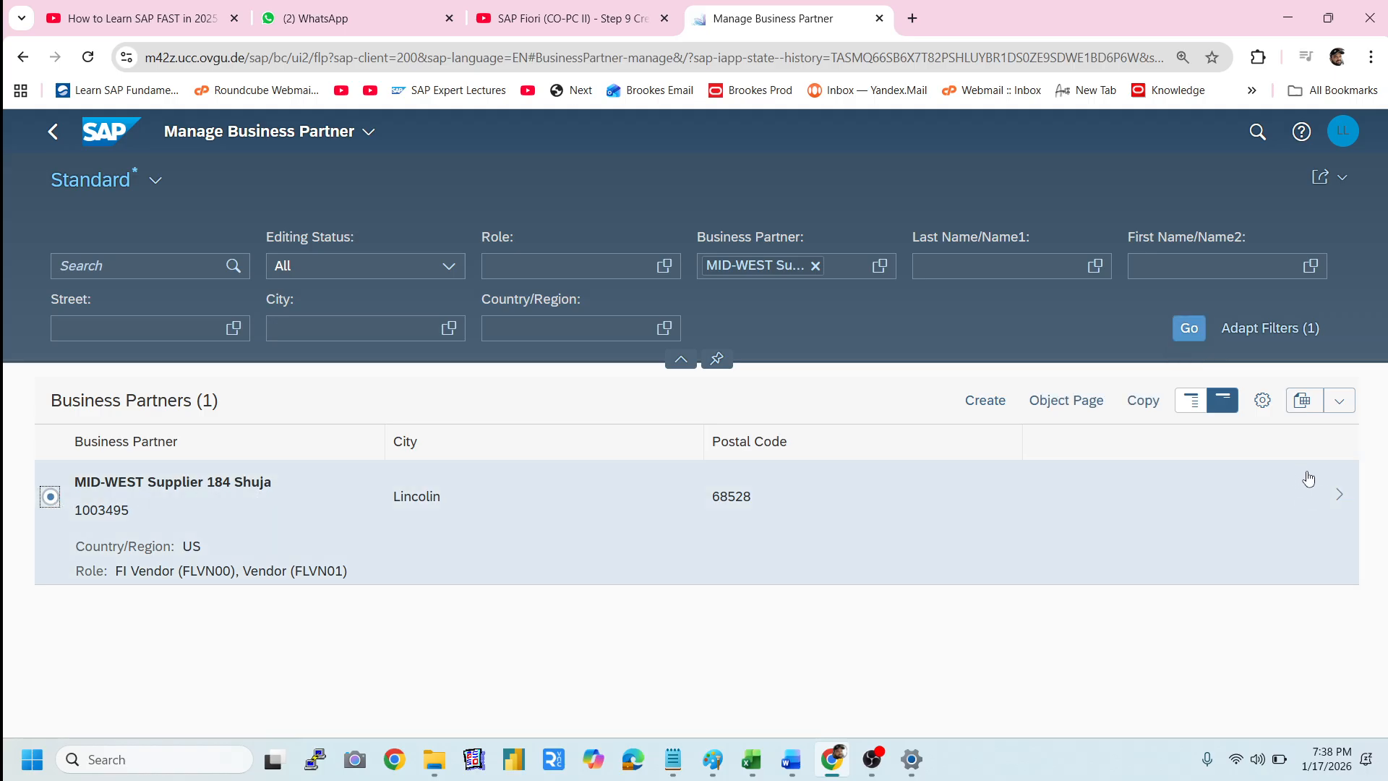
left_click(1341, 497)
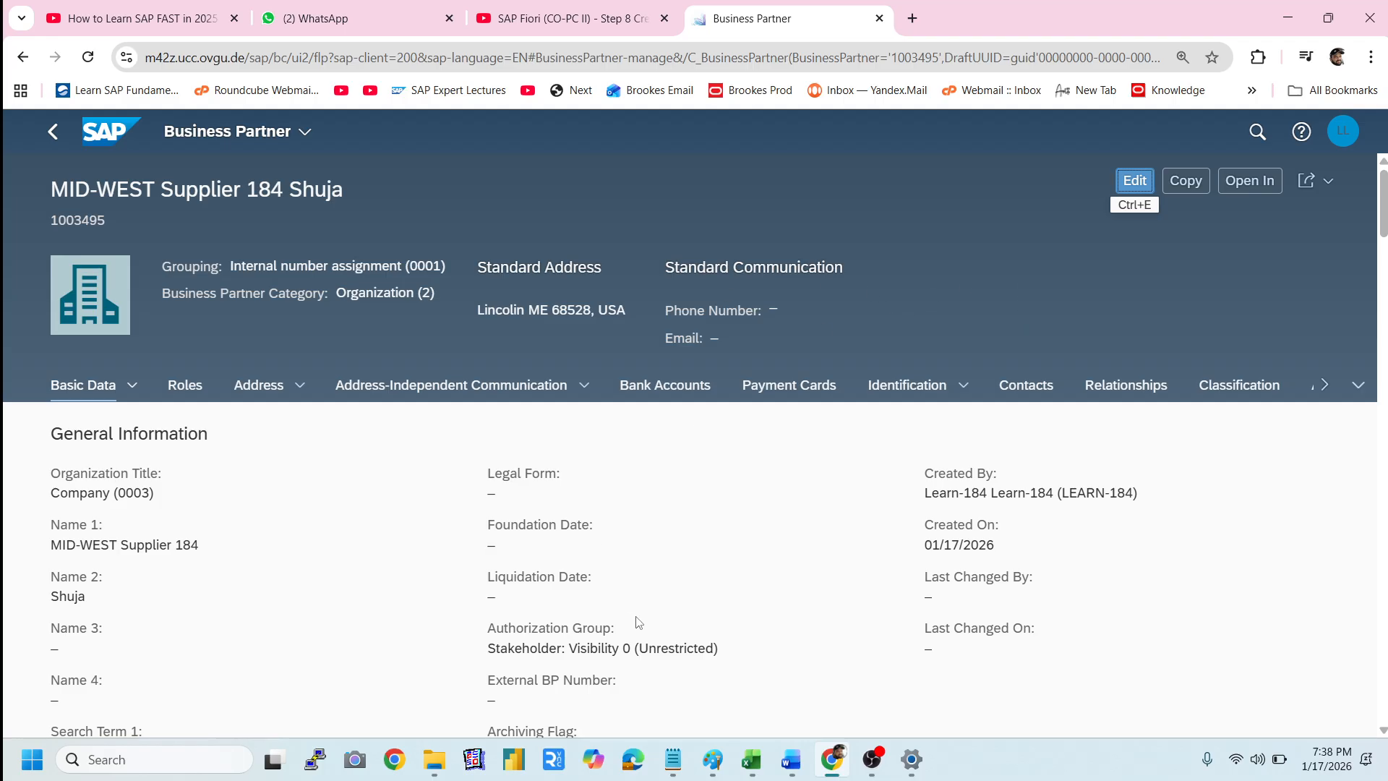
- Review the vendor's basic data, roles, identification and relationships sections, and leave the record for the home page
scroll(639, 622, "down", 1)
scroll(640, 620, "up", 1)
left_click(1325, 386)
left_click(1326, 387)
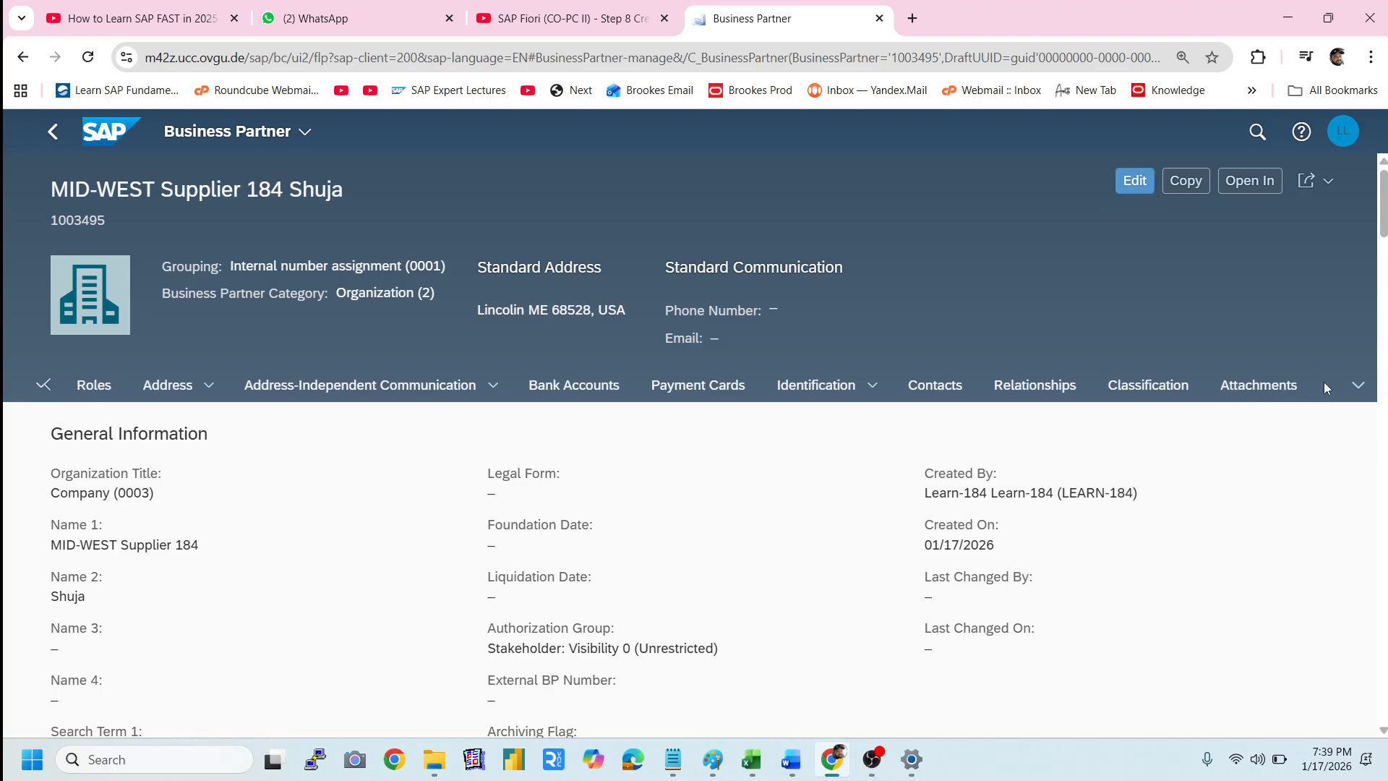
left_click(45, 386)
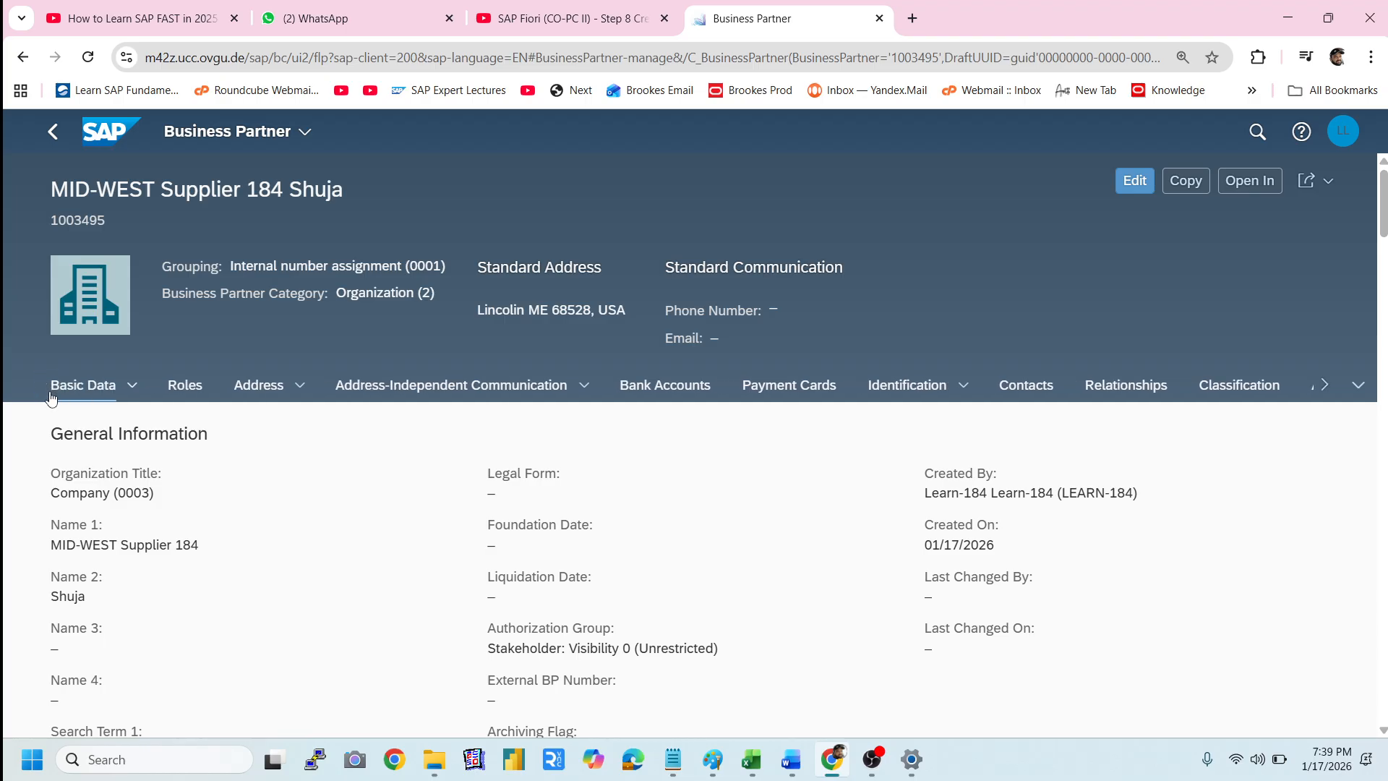
left_click(185, 385)
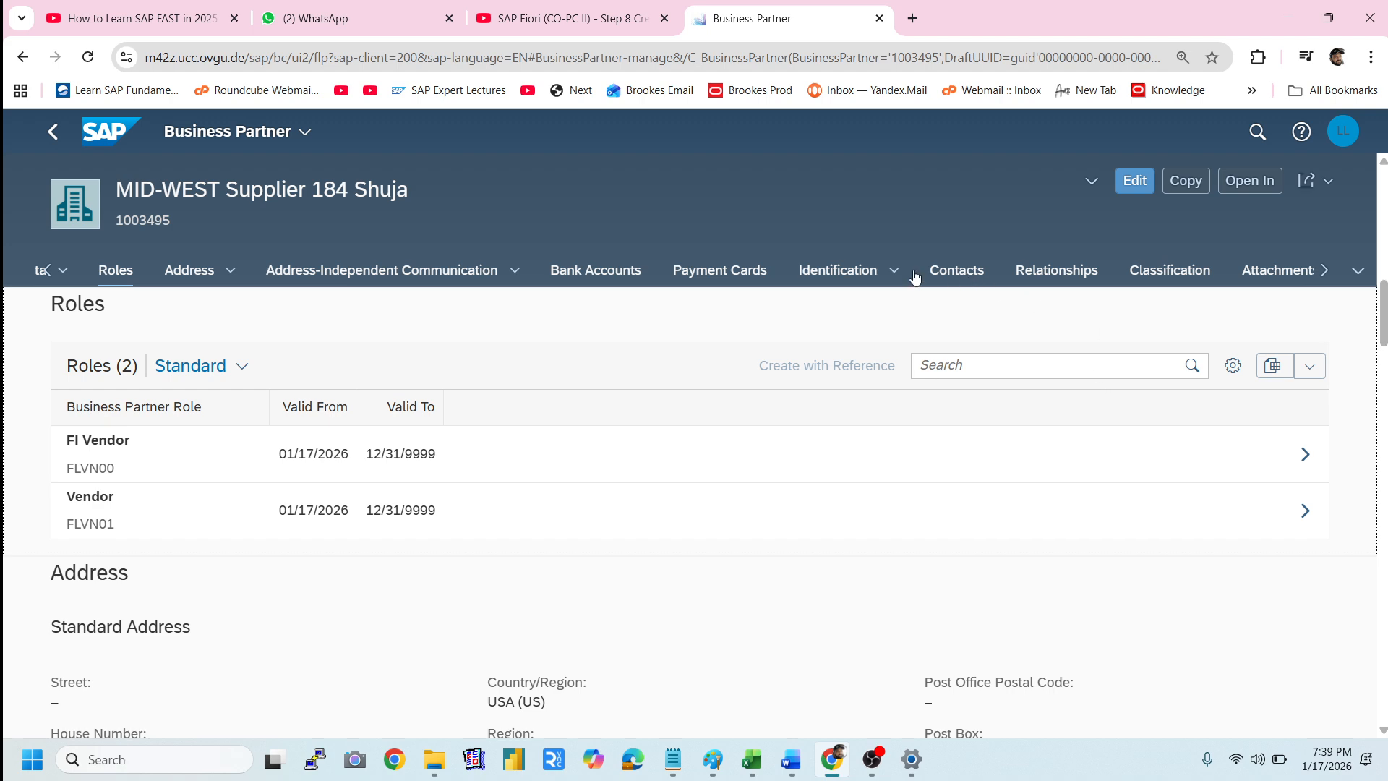
left_click(833, 279)
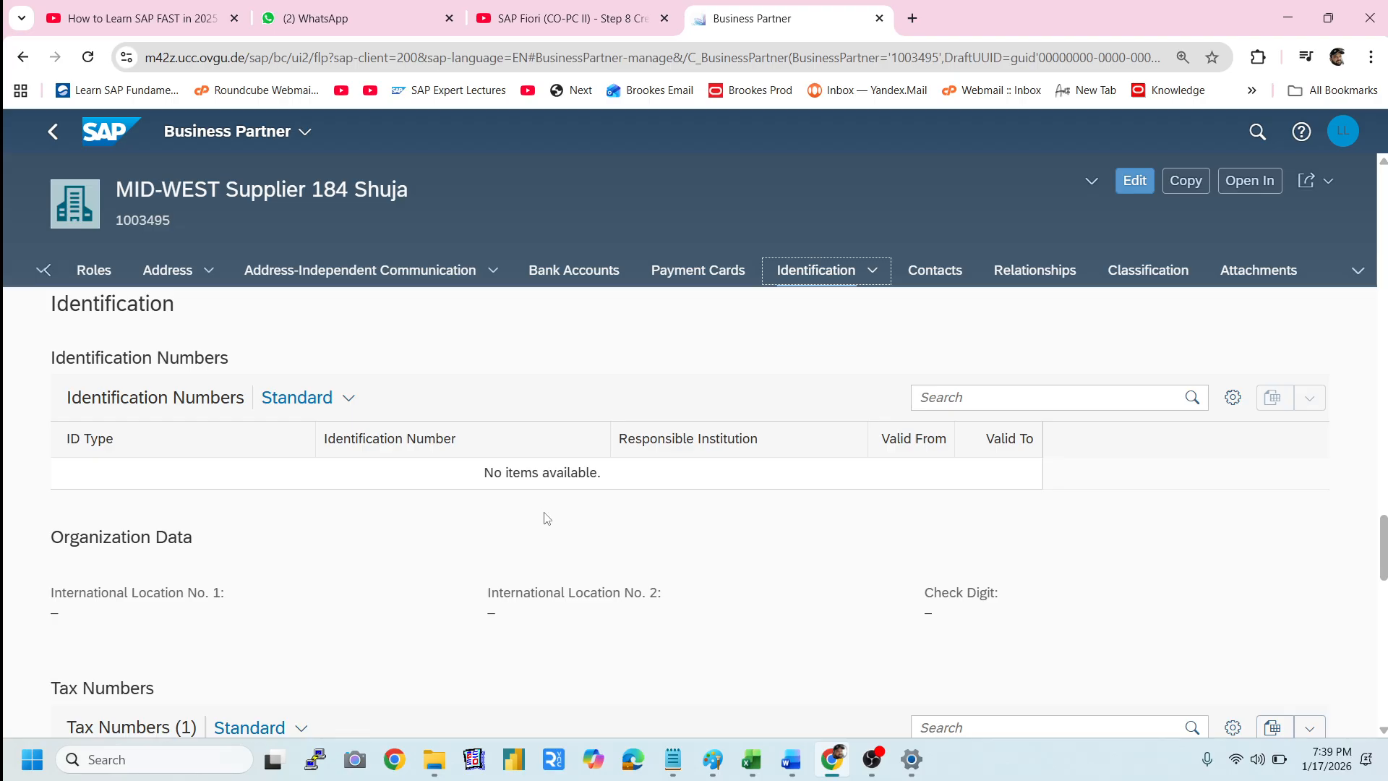
scroll(549, 522, "down", 10)
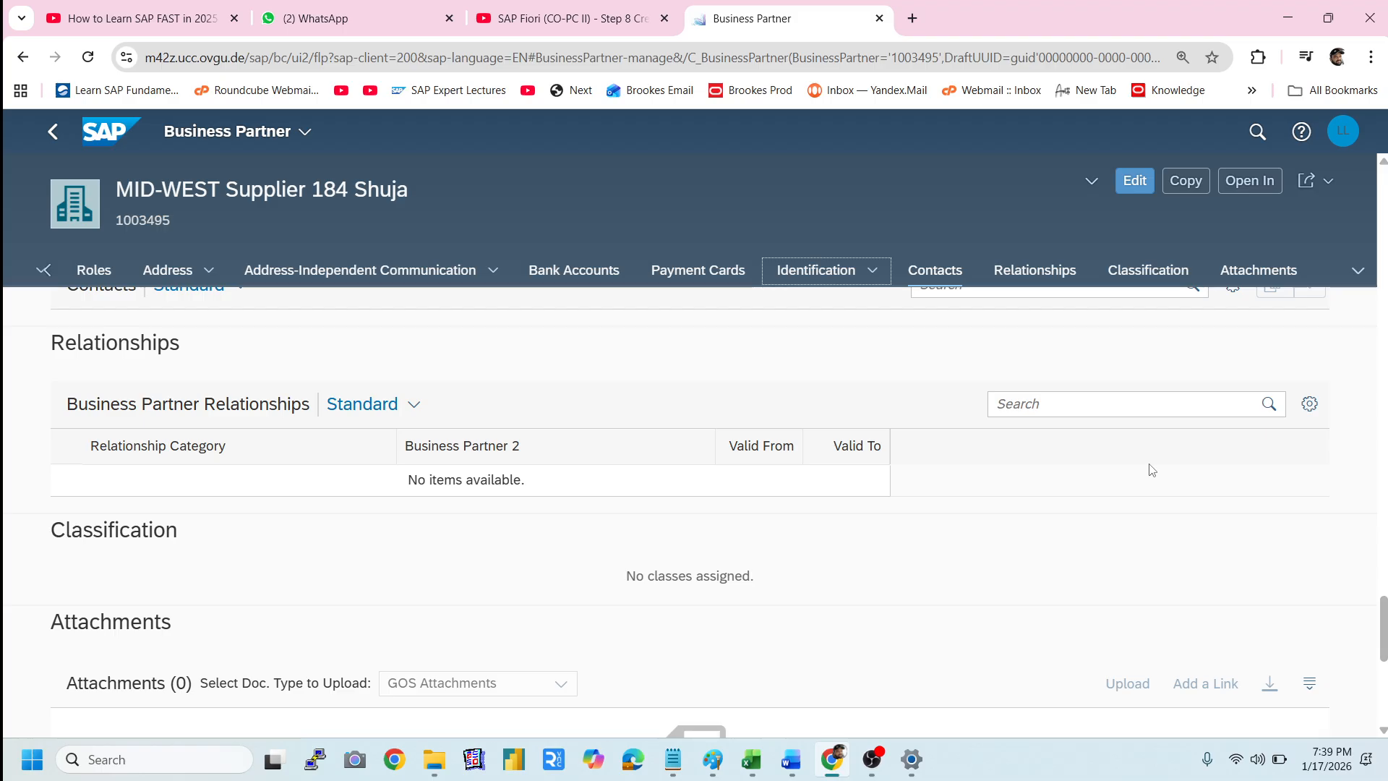
left_click(111, 132)
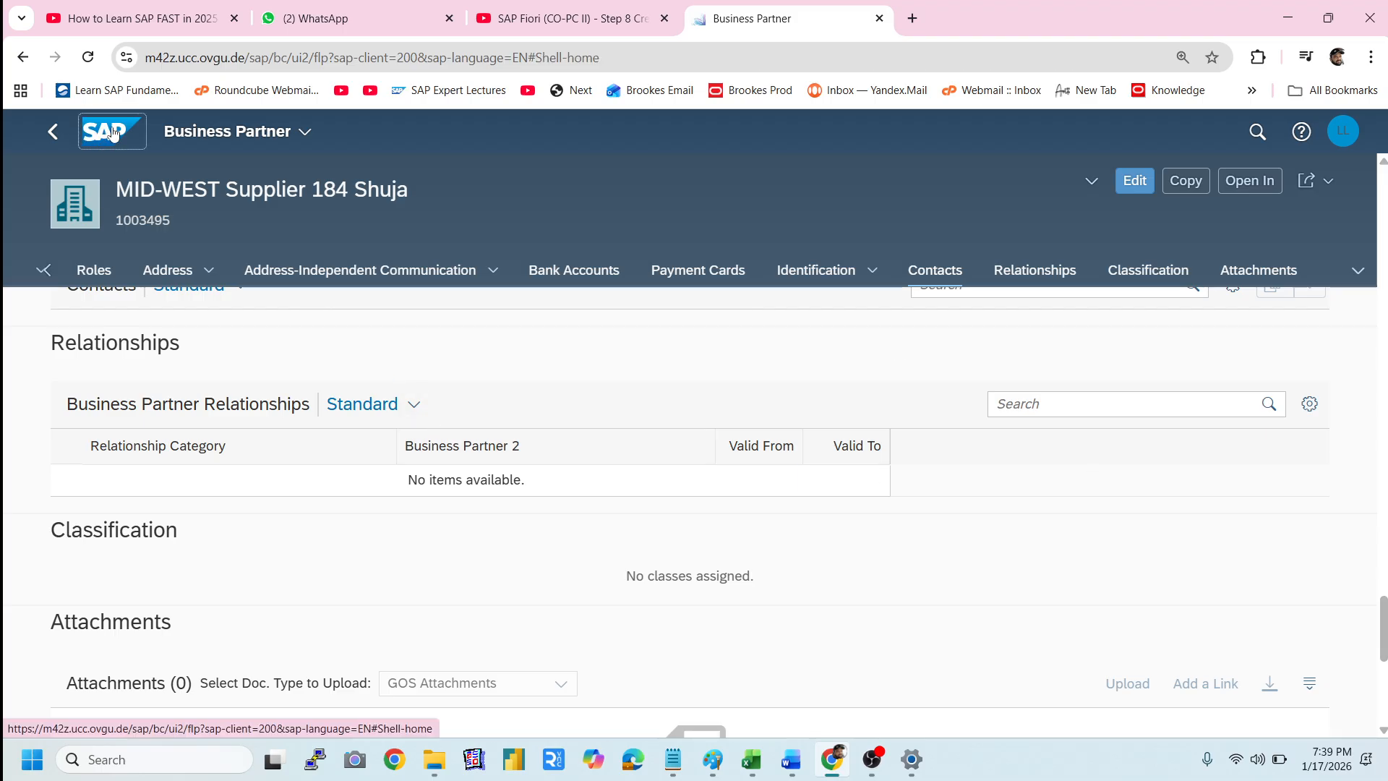